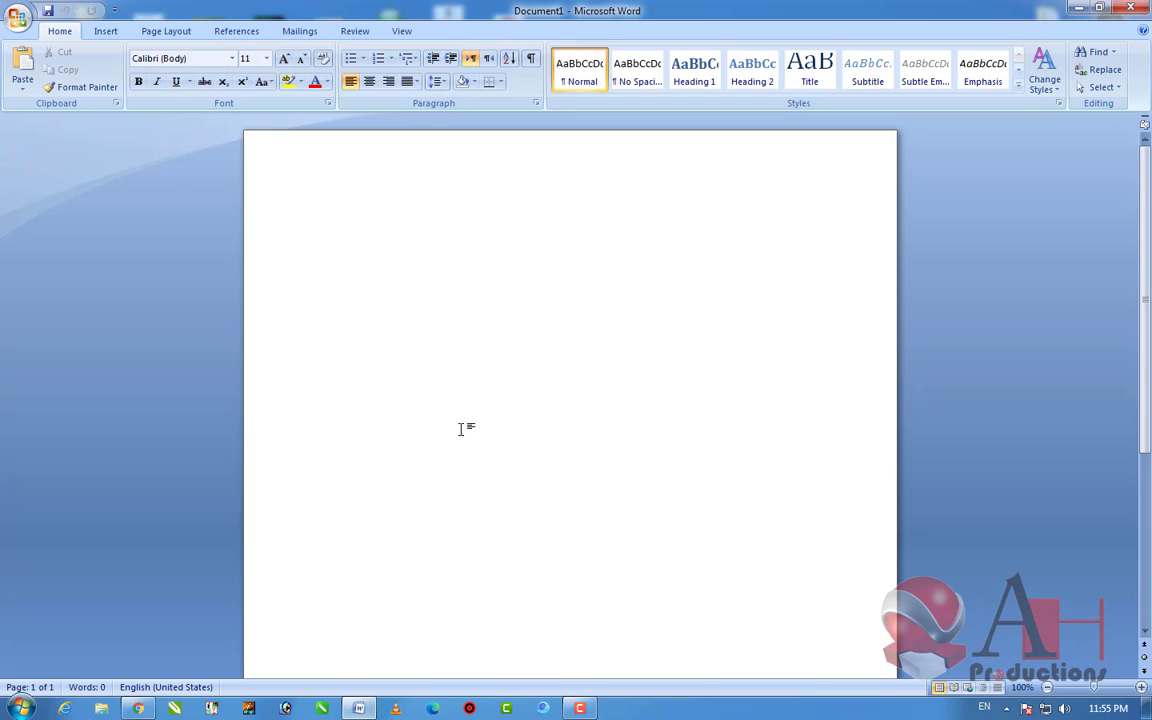
# Step: Create a new blank document and switch back to Document1
pyautogui.click(16, 18)
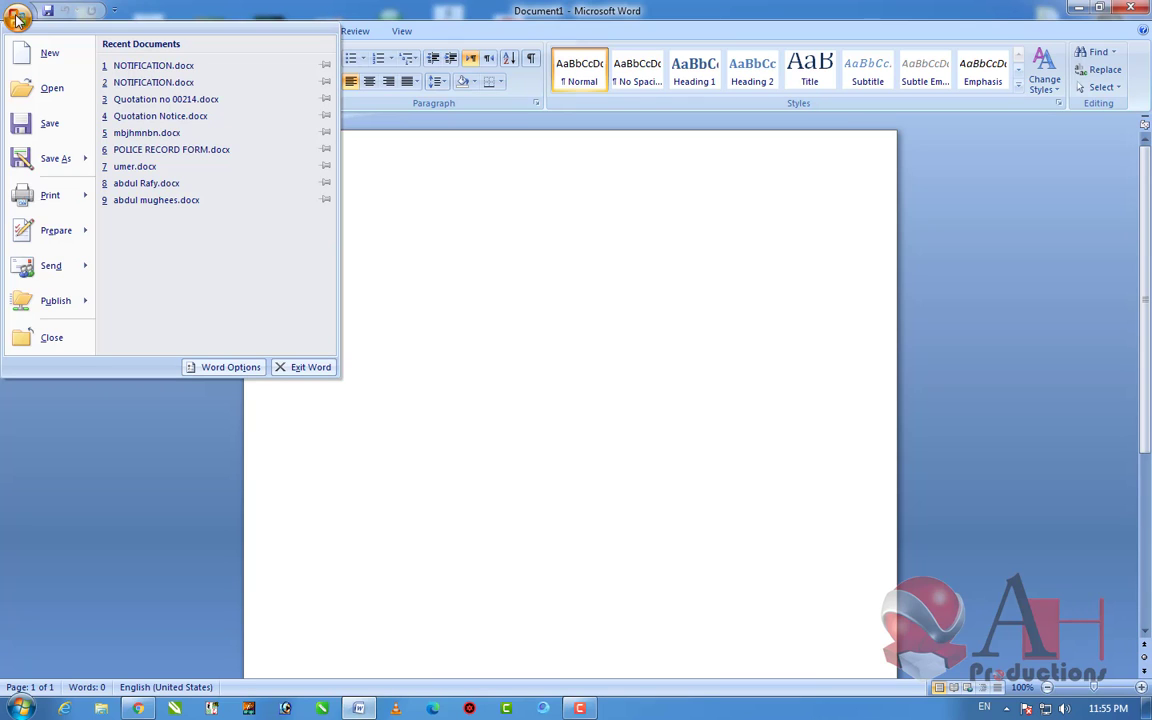
pyautogui.click(55, 53)
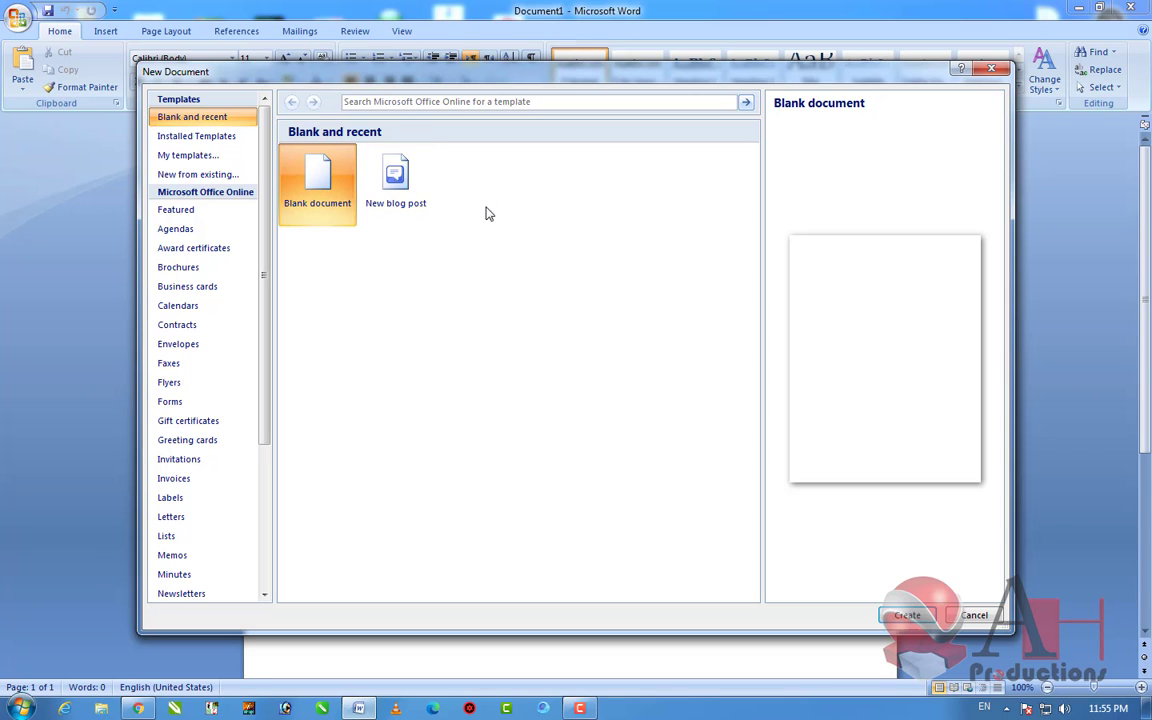
pyautogui.doubleClick(318, 180)
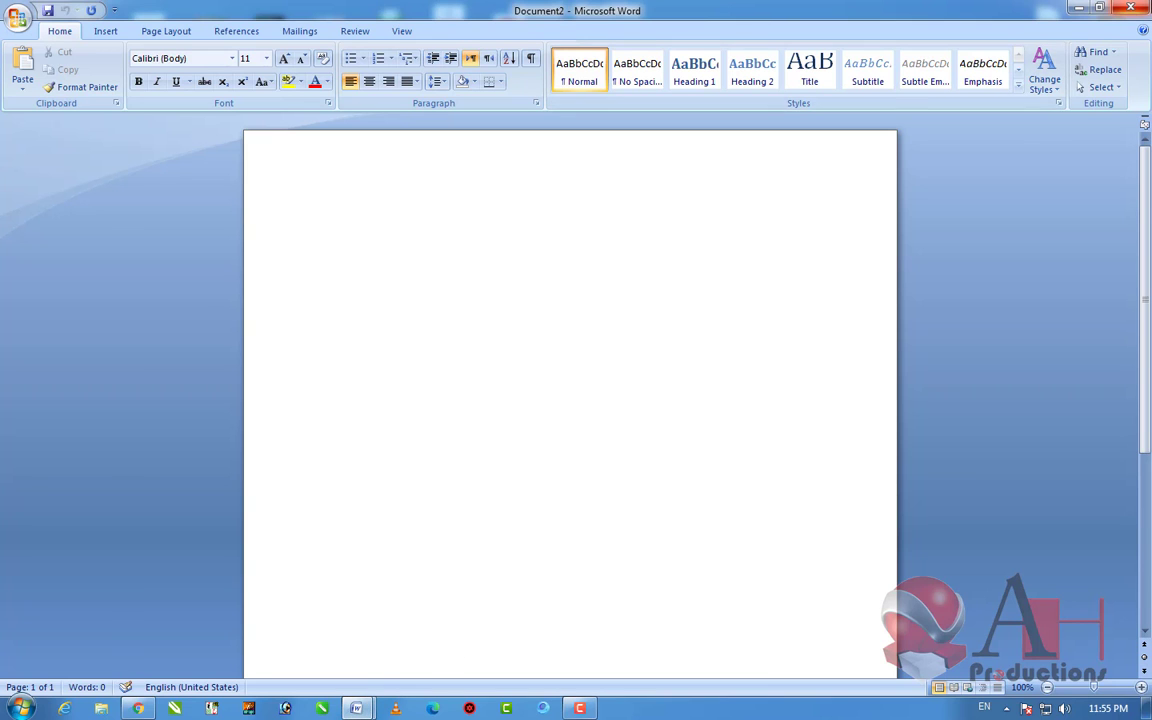
pyautogui.hotkey('alt', 'Tab')
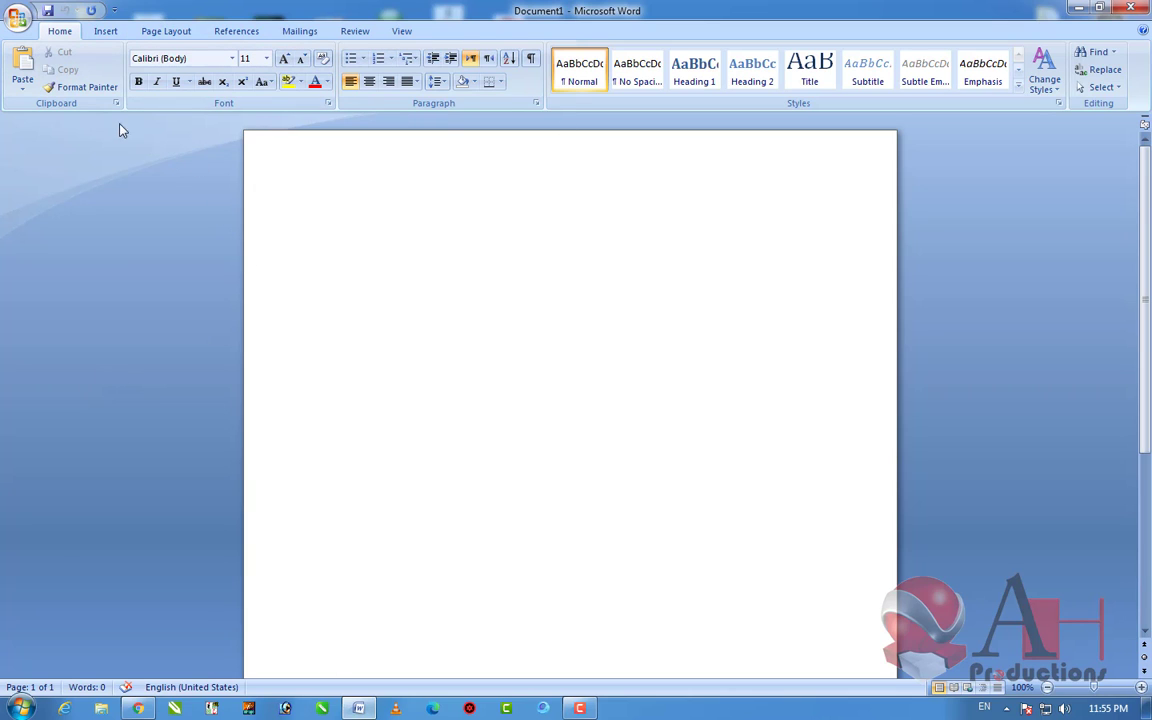
# Step: Look at the dialog for opening existing documents, and dismiss it without choosing a file
pyautogui.click(18, 18)
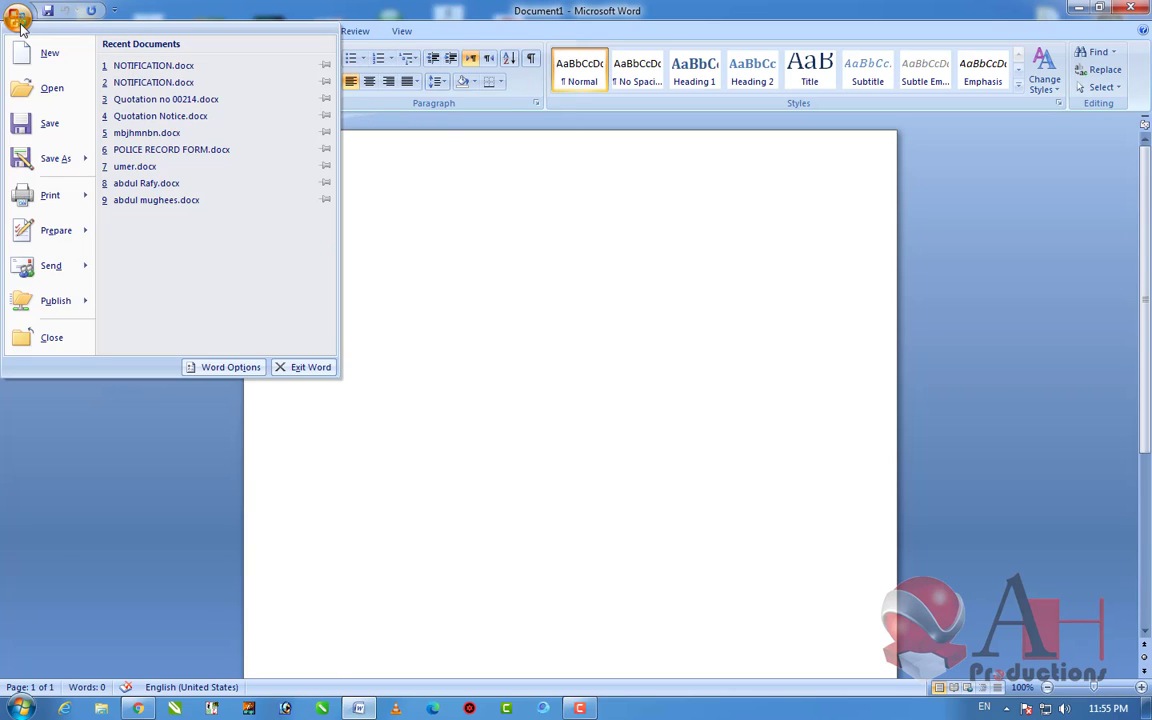
pyautogui.click(46, 88)
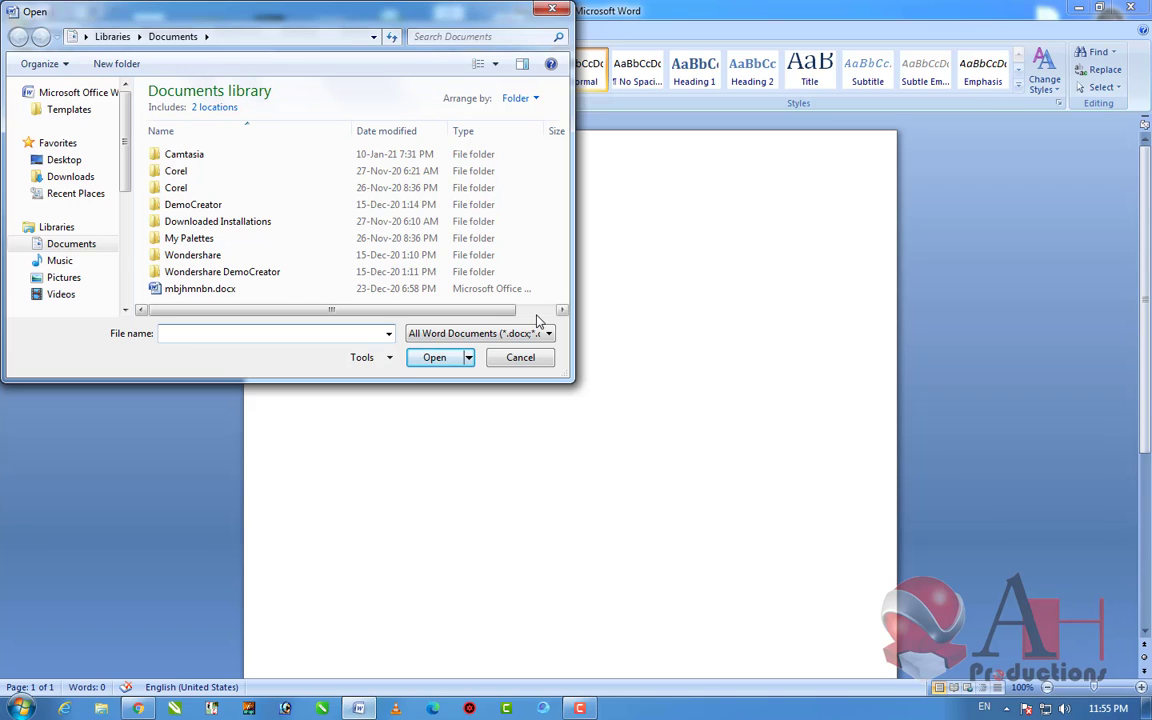
pyautogui.press('Escape')
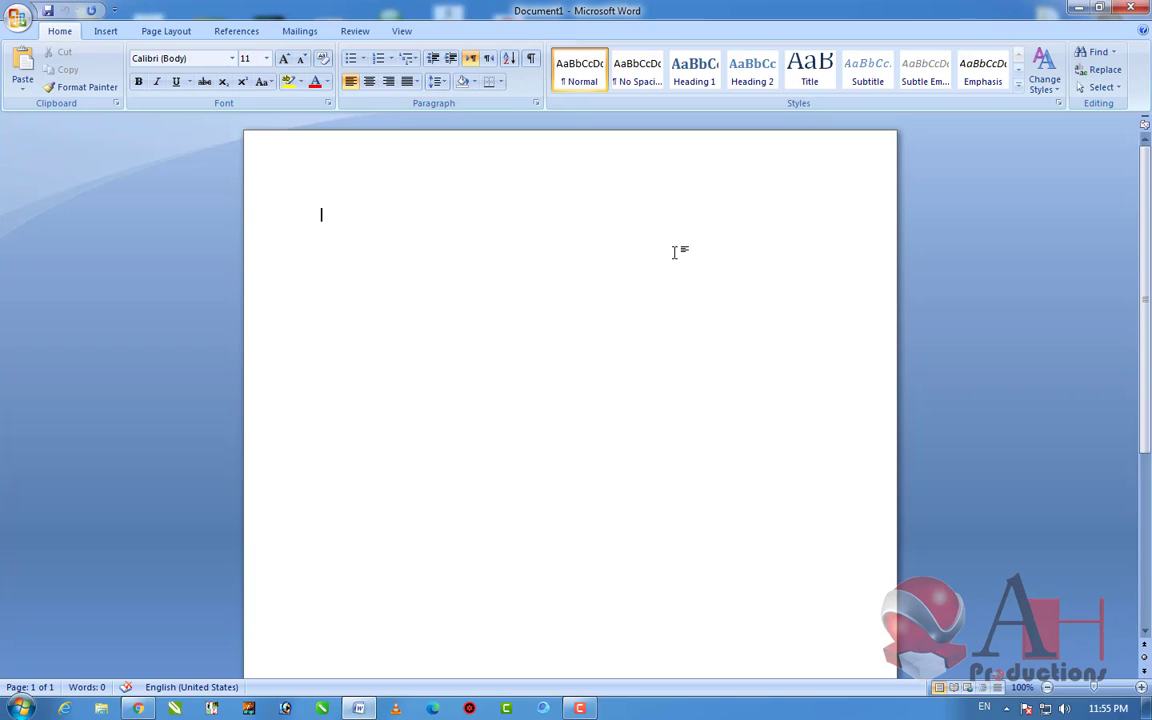
# Step: Open the existing document 1.docx and look through its pages
pyautogui.click(18, 19)
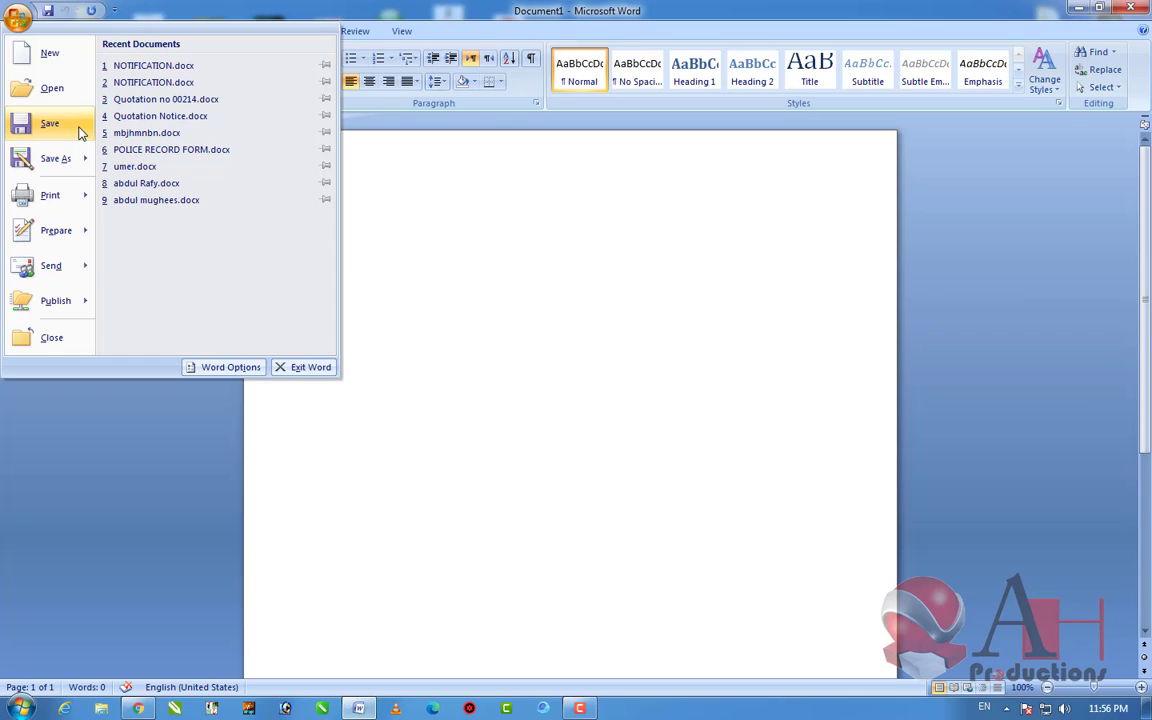
pyautogui.moveTo(70, 157)
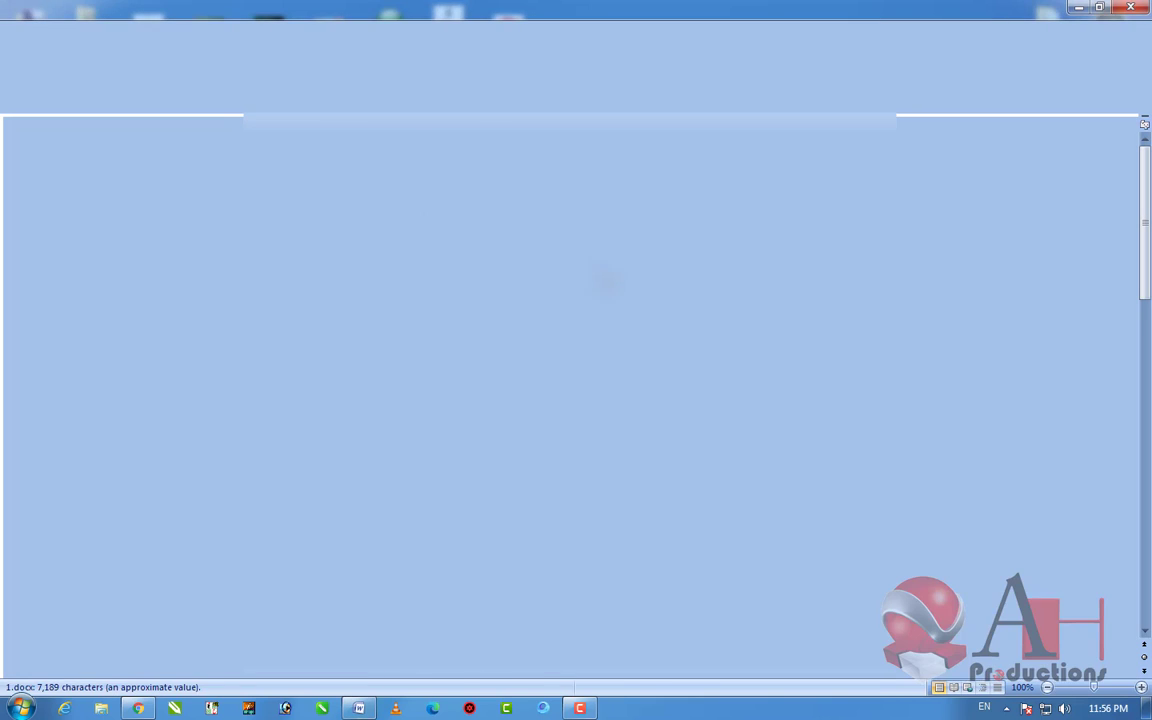
pyautogui.scroll(-10, 570, 400)
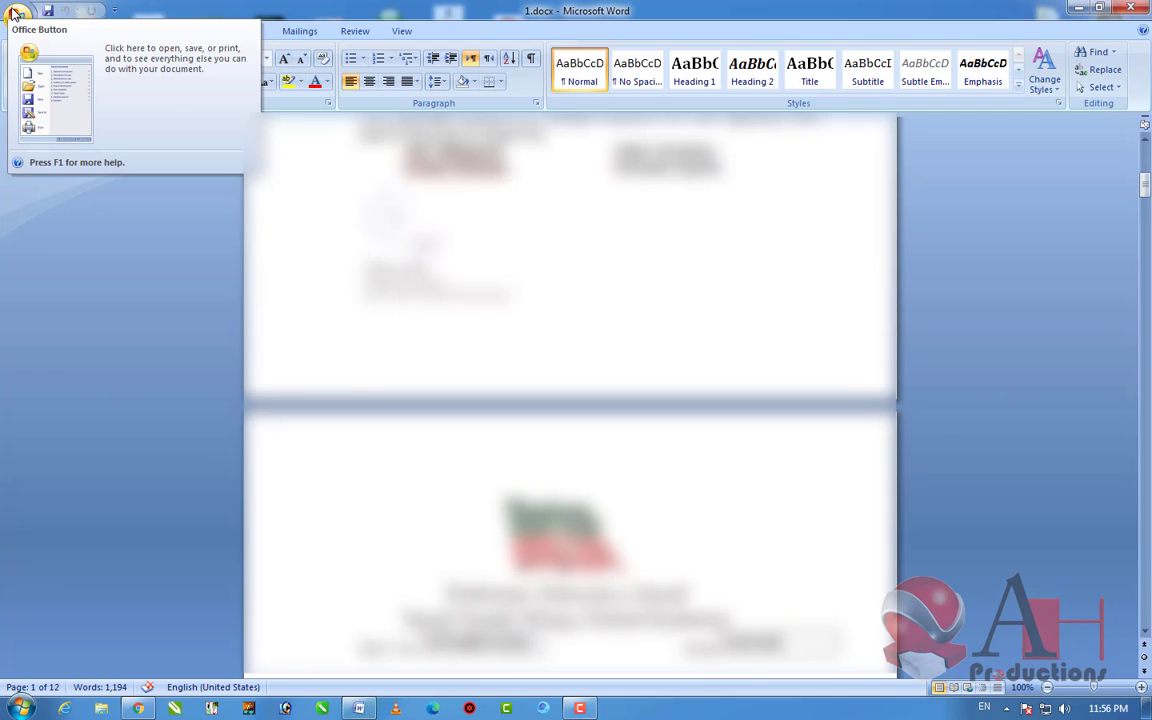
# Step: Browse the folder locations offered for saving a copy of 1.docx, and close the dialog without saving
pyautogui.click(12, 14)
pyautogui.click(56, 158)
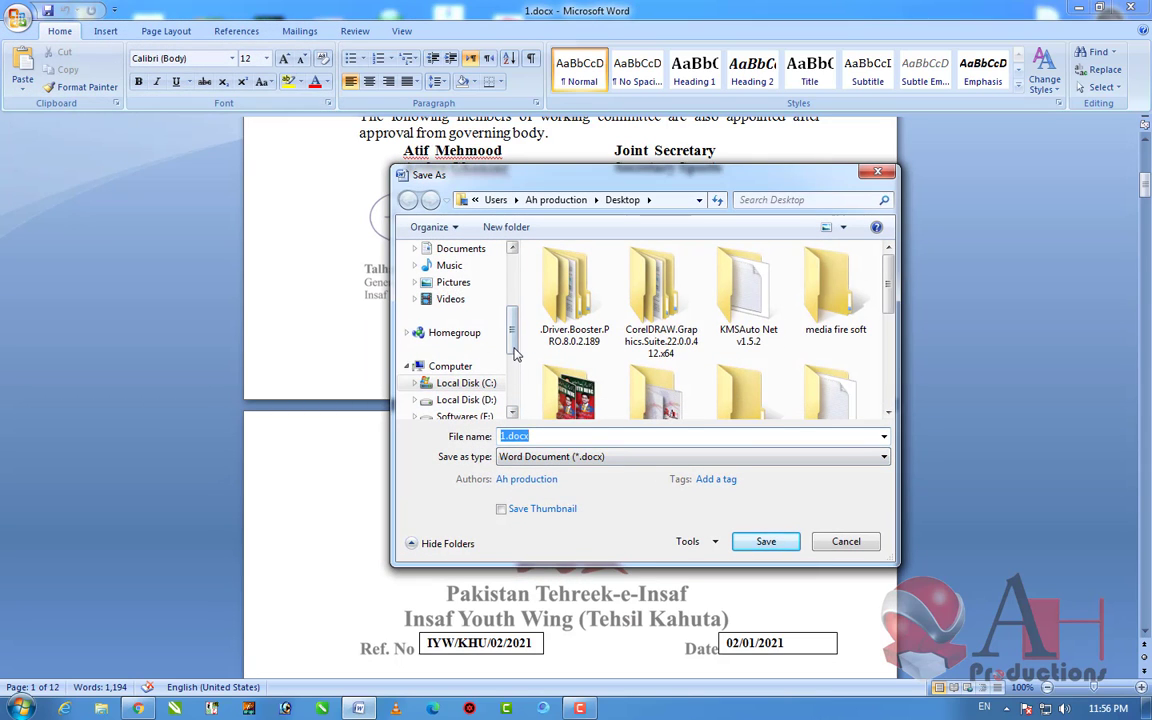
pyautogui.scroll(5, 460, 300)
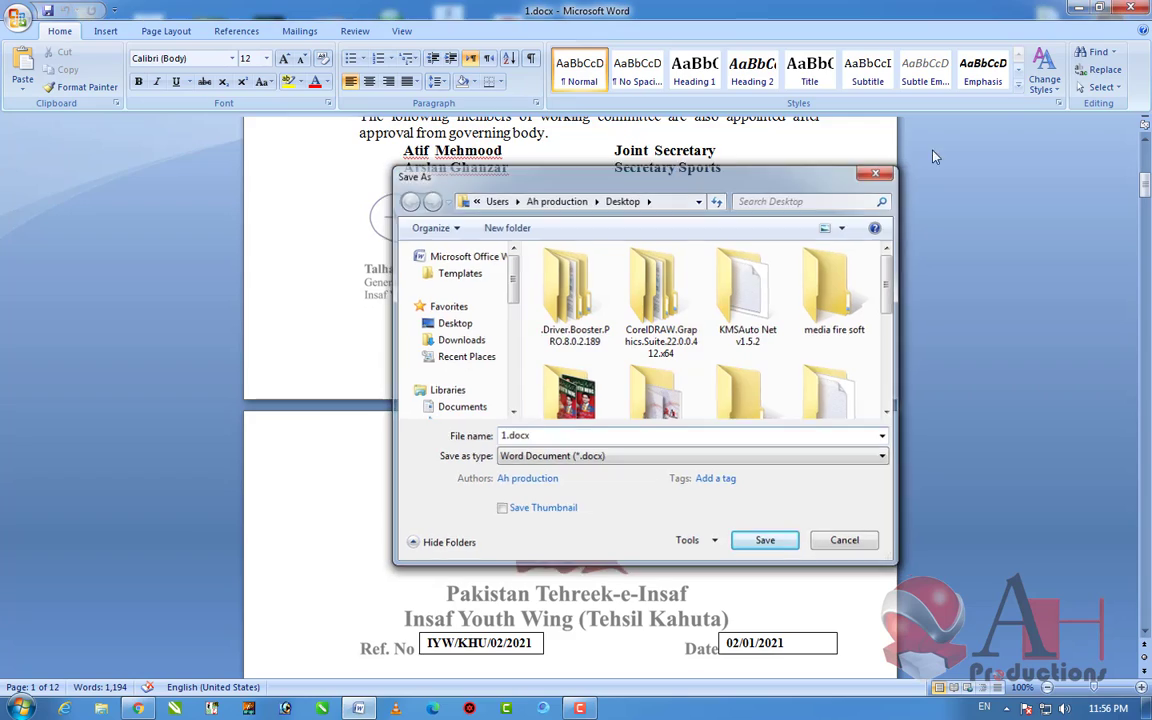
pyautogui.click(877, 172)
# Step: Minimize 1.docx, return to Document1 and view its print options
pyautogui.click(1073, 8)
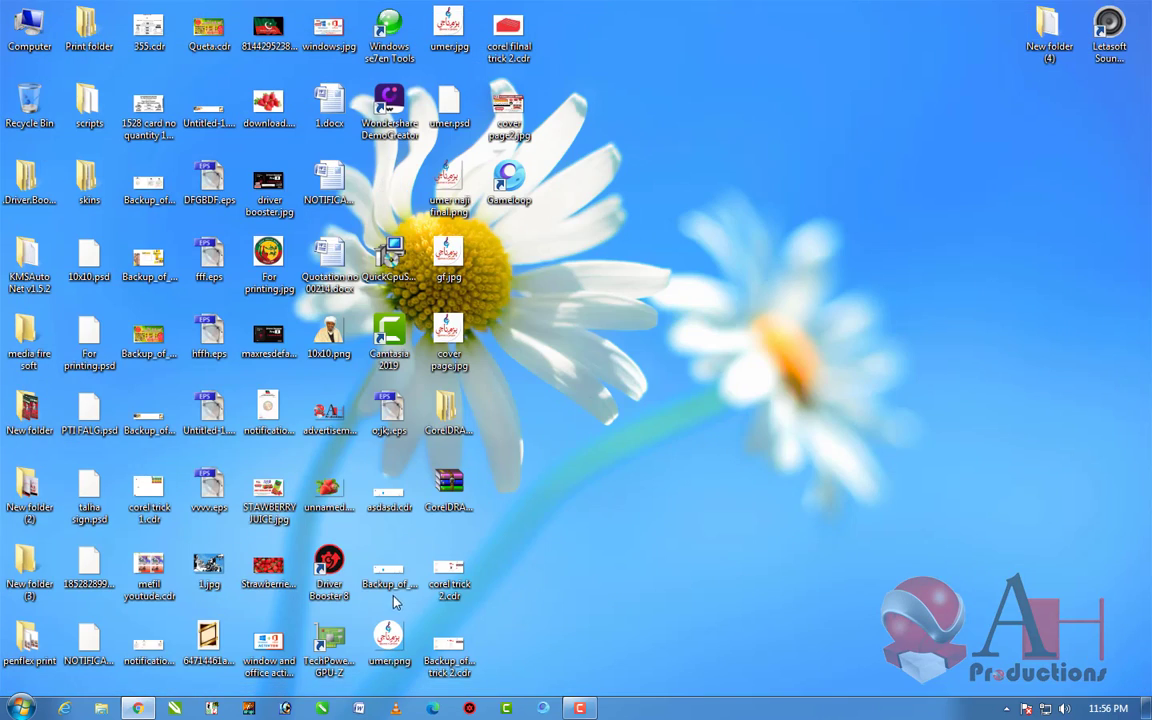
pyautogui.click(359, 710)
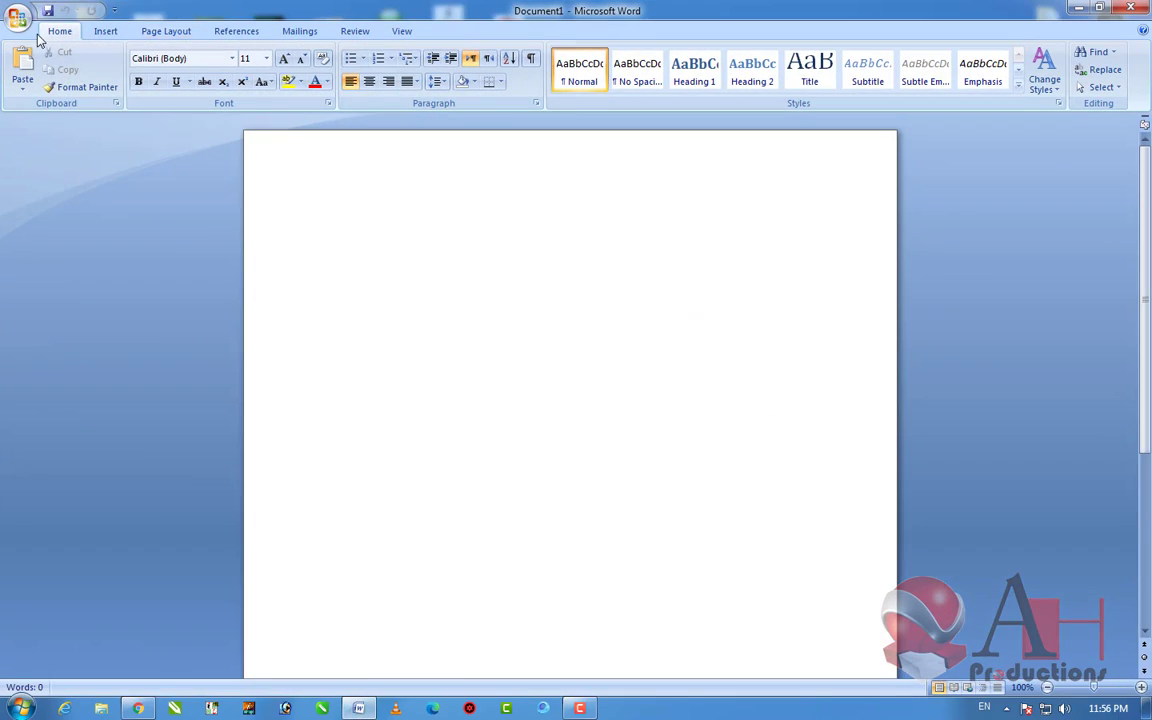
pyautogui.click(20, 20)
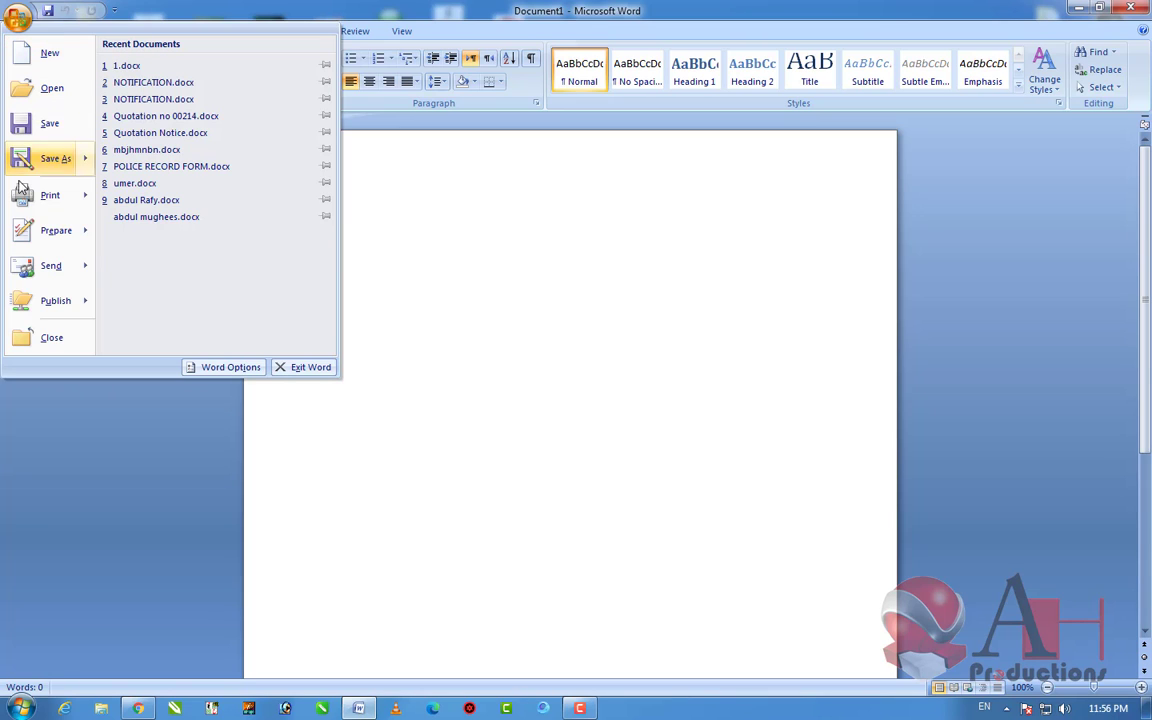
pyautogui.moveTo(85, 200)
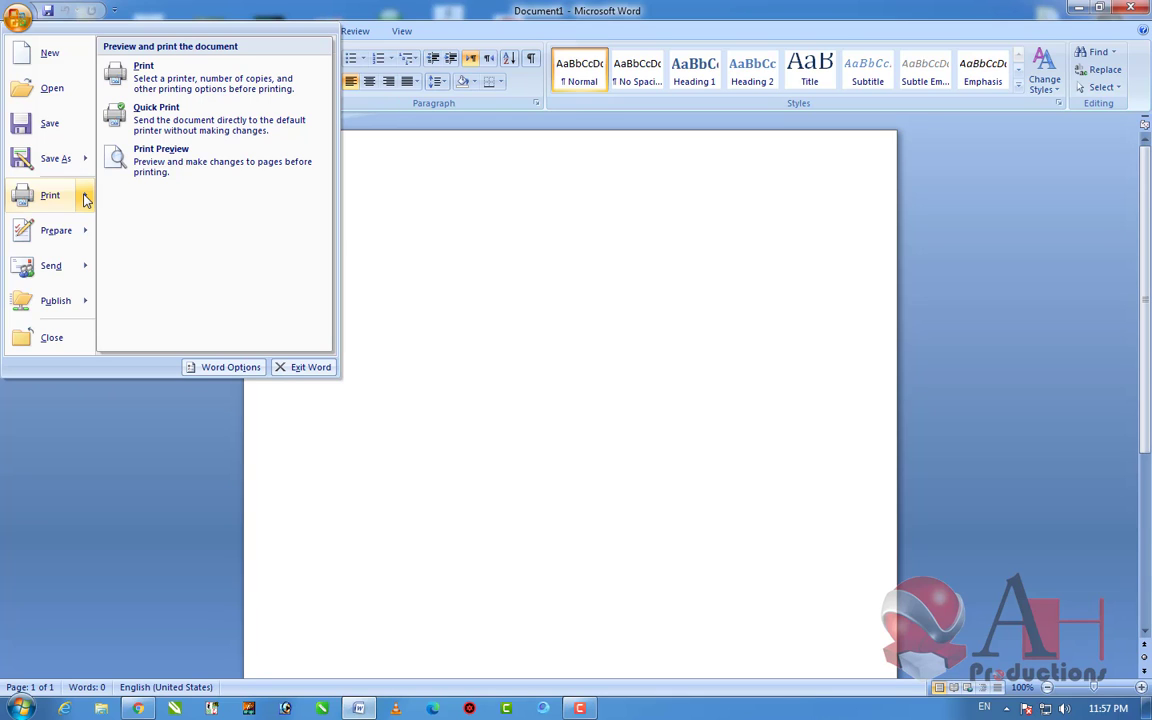
# Step: Display the document properties from the distribution preparation options, and close them without editing
pyautogui.moveTo(82, 232)
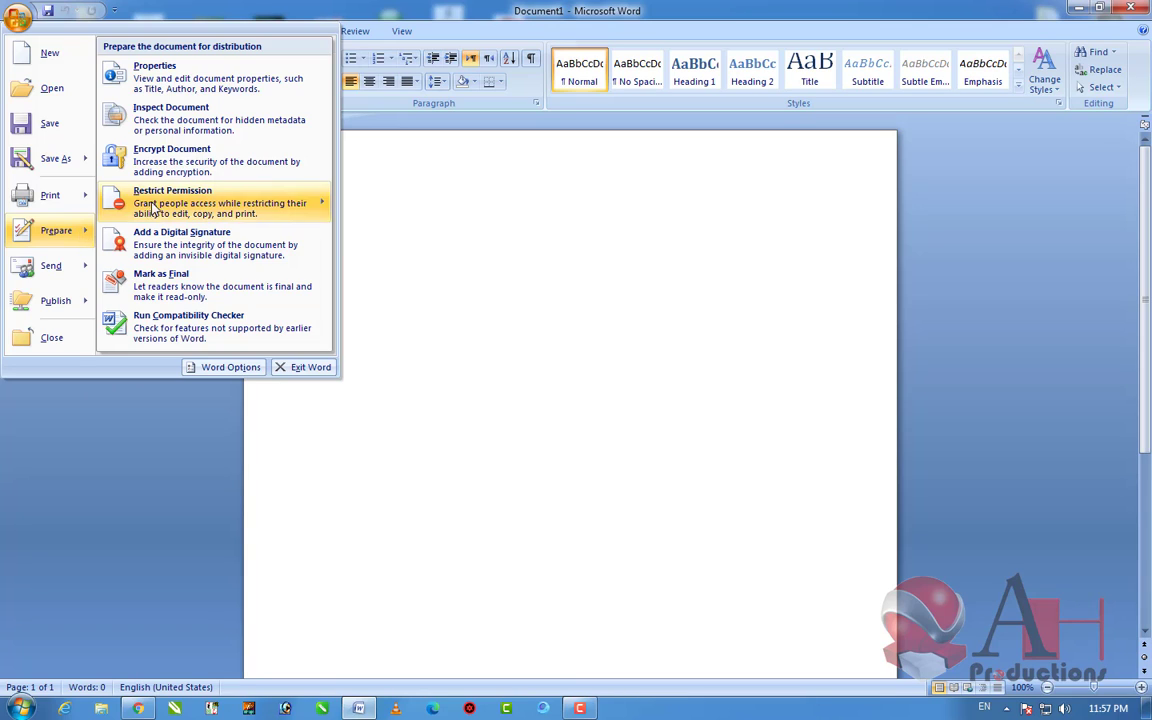
pyautogui.click(249, 88)
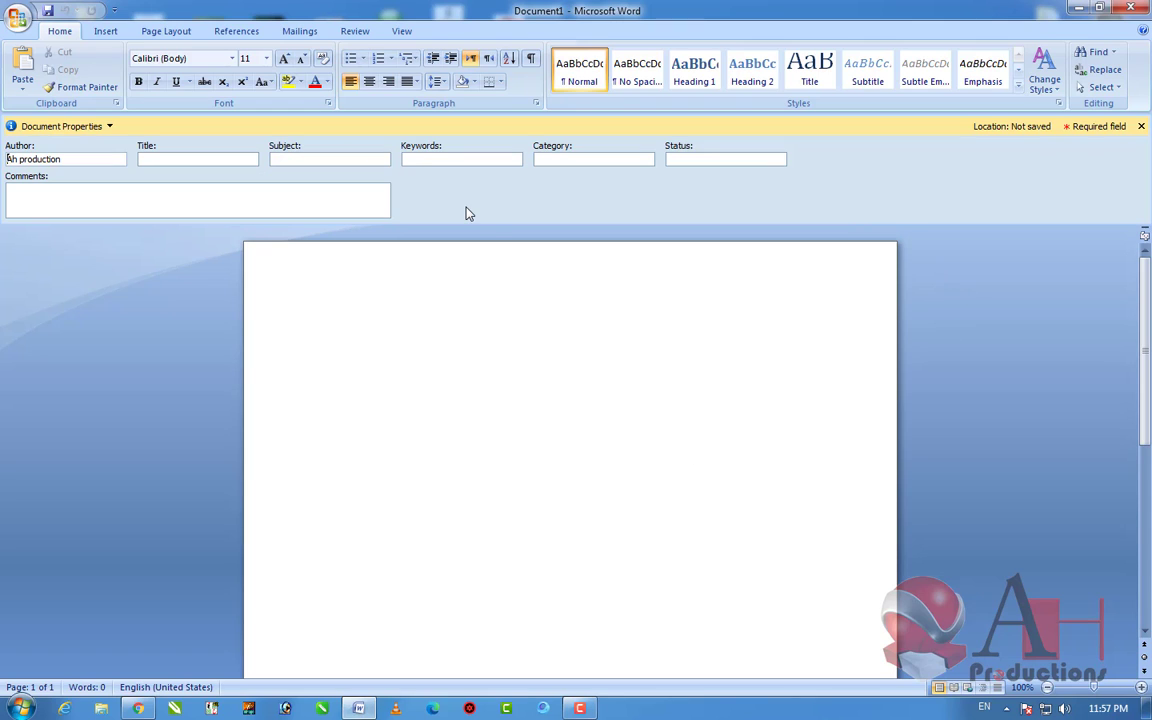
pyautogui.click(1141, 126)
pyautogui.click(16, 20)
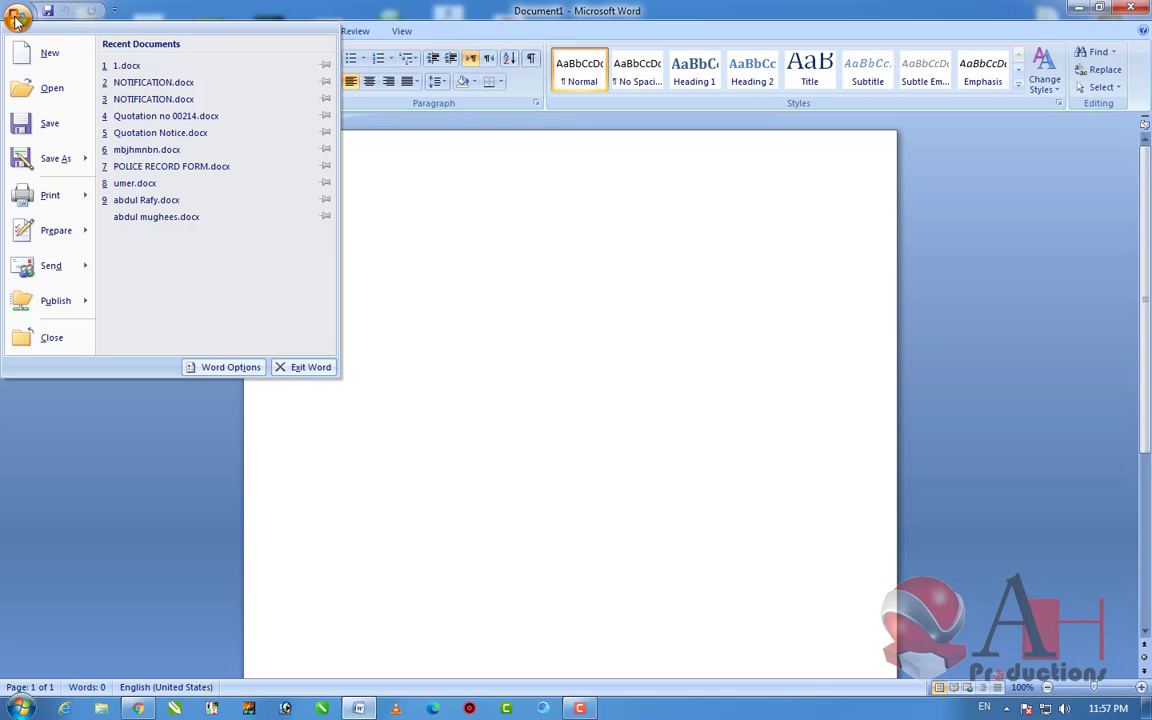
pyautogui.click(16, 20)
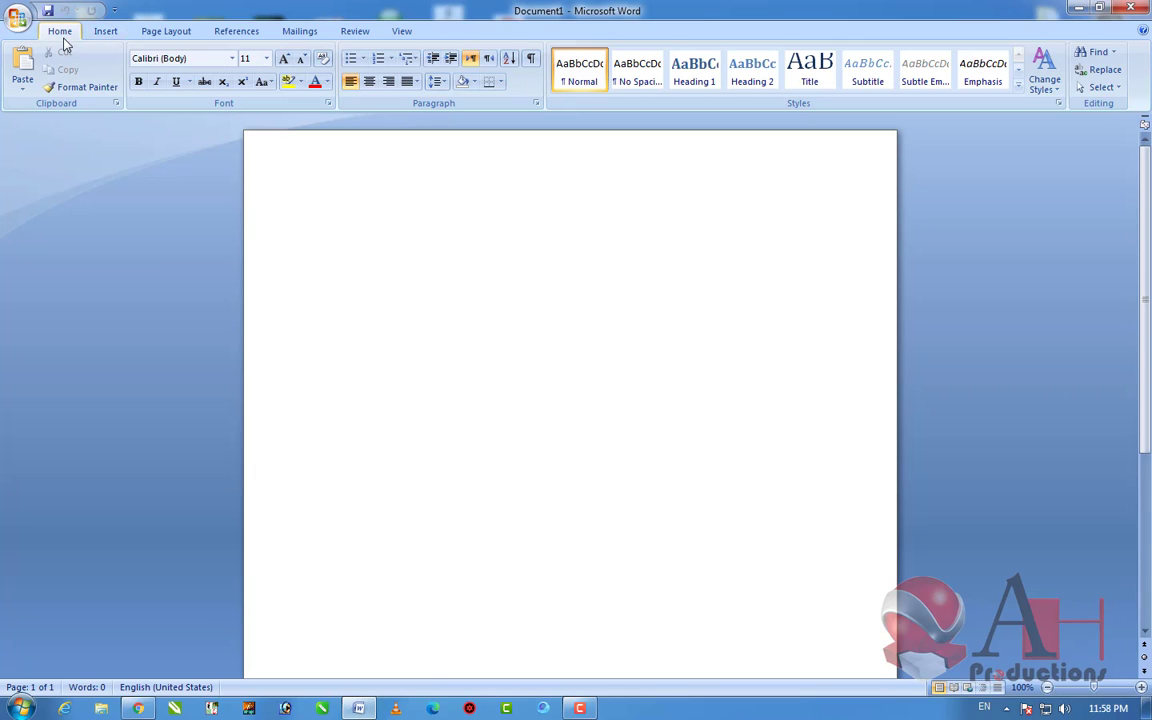
pyautogui.click(22, 89)
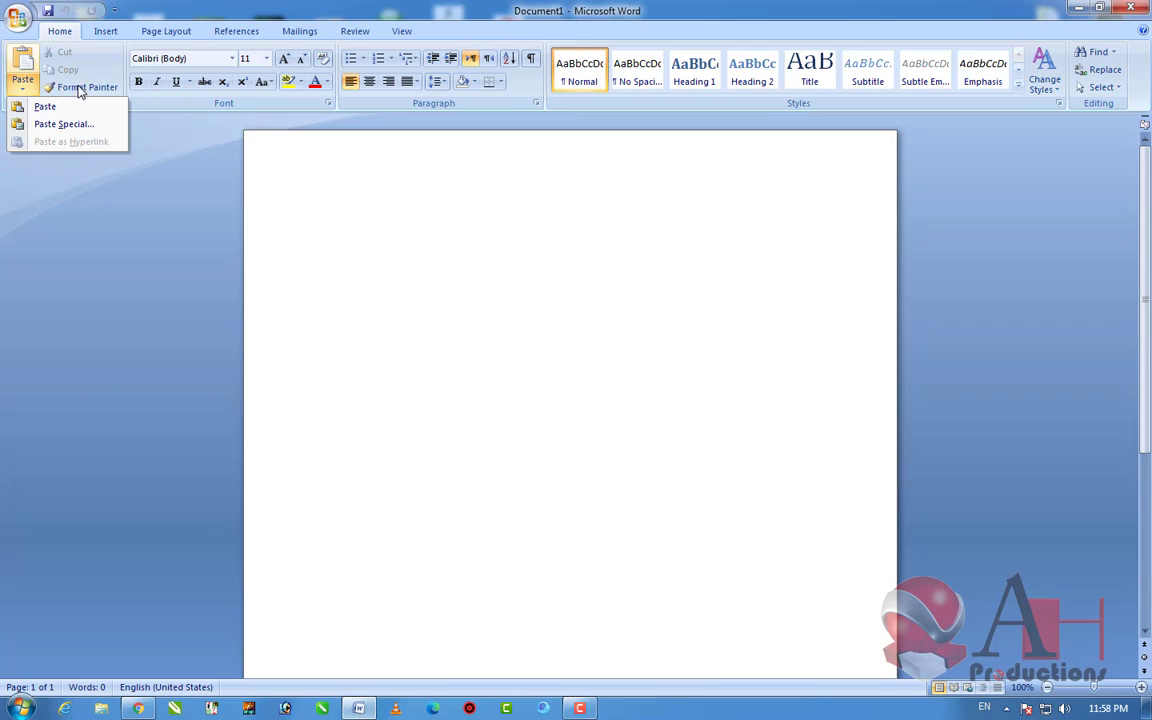
# Step: Browse the built-in cover pages and insert the Austere design into Document1
pyautogui.click(105, 31)
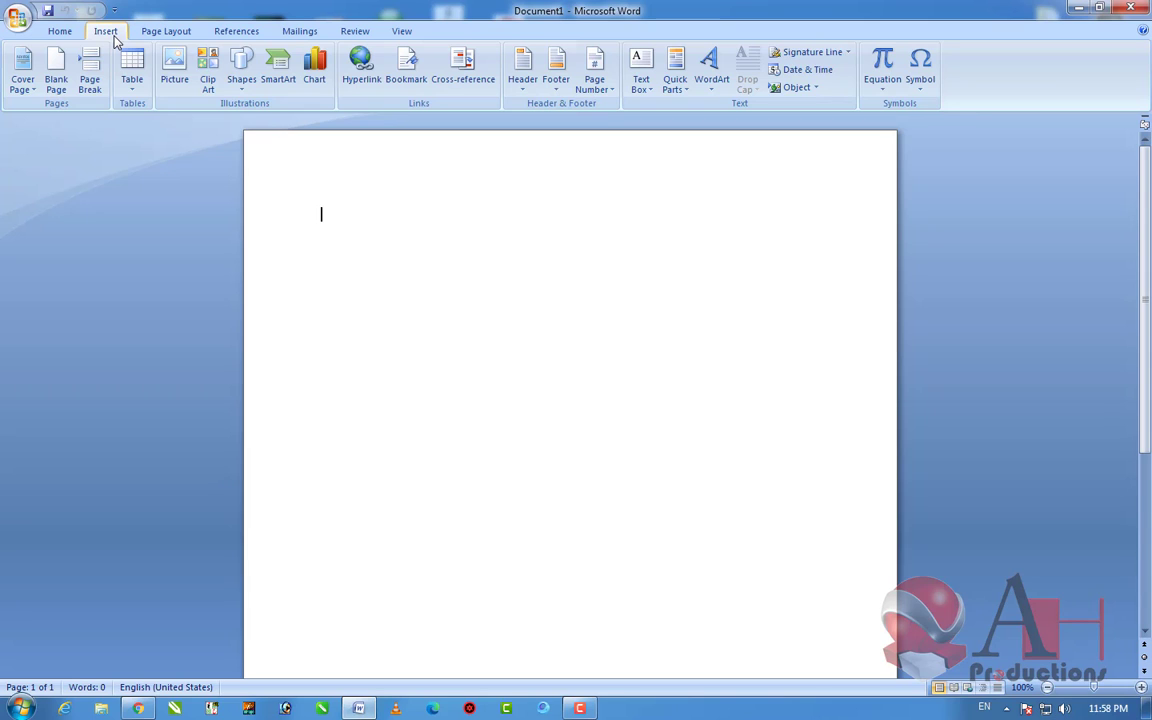
pyautogui.click(23, 84)
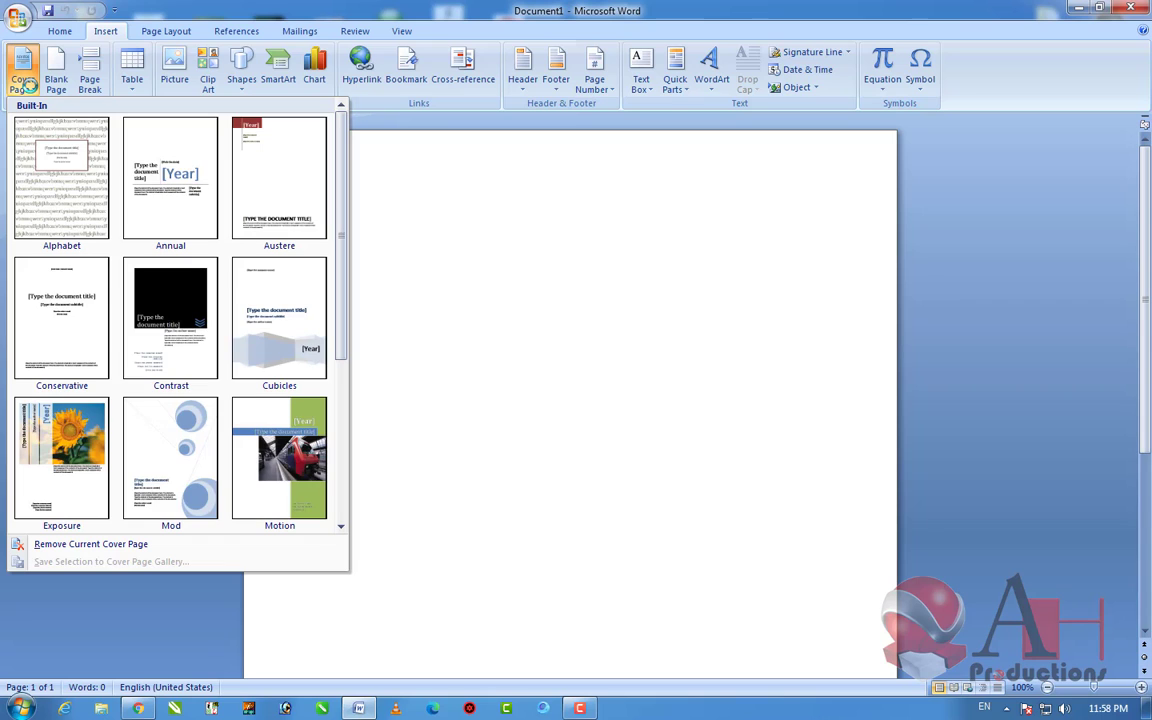
pyautogui.scroll(-2, 215, 360)
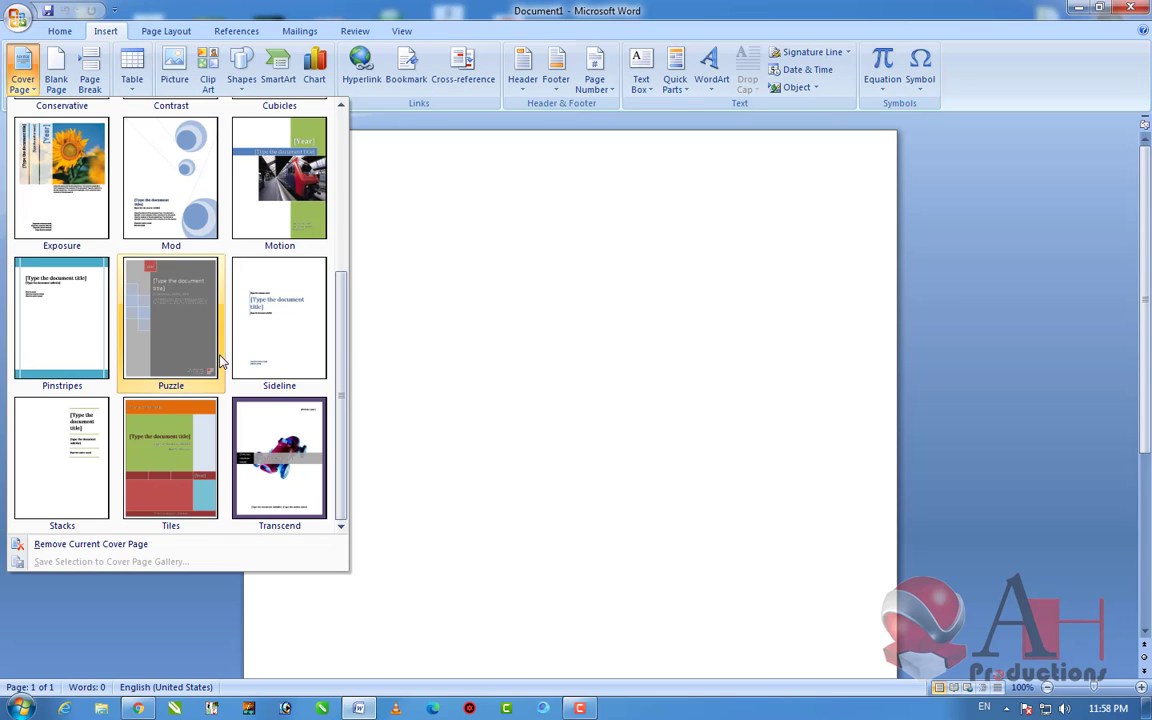
pyautogui.scroll(2, 205, 358)
pyautogui.scroll(-2, 200, 355)
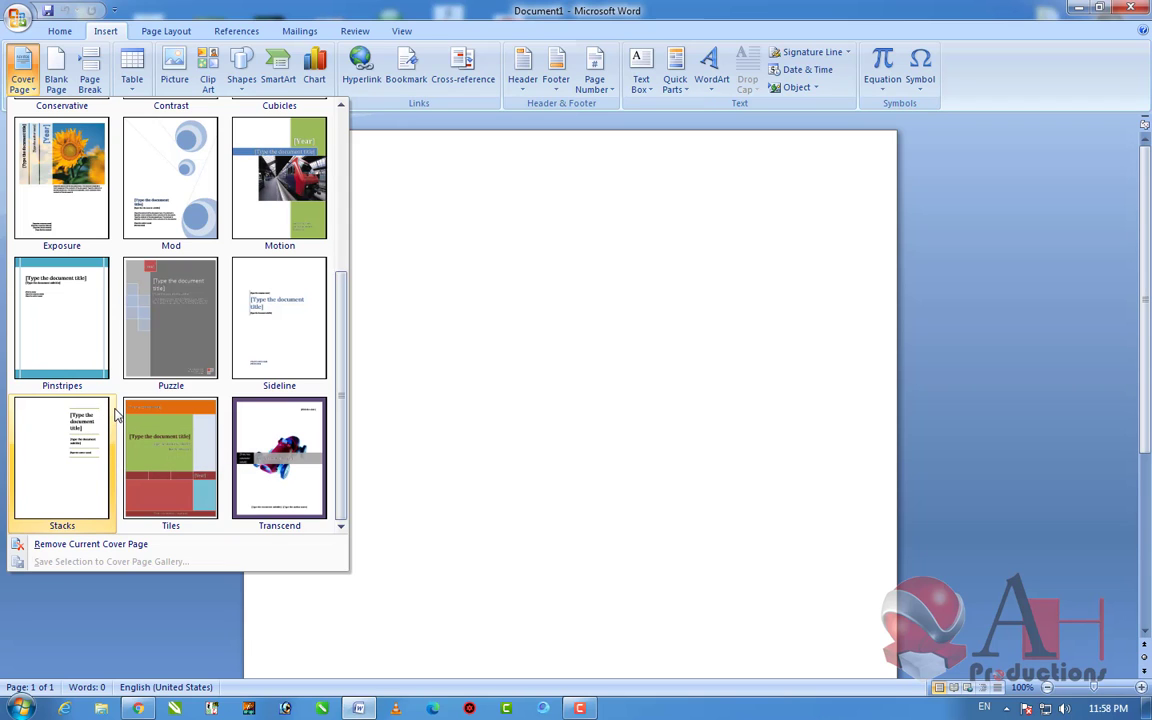
pyautogui.scroll(3, 115, 413)
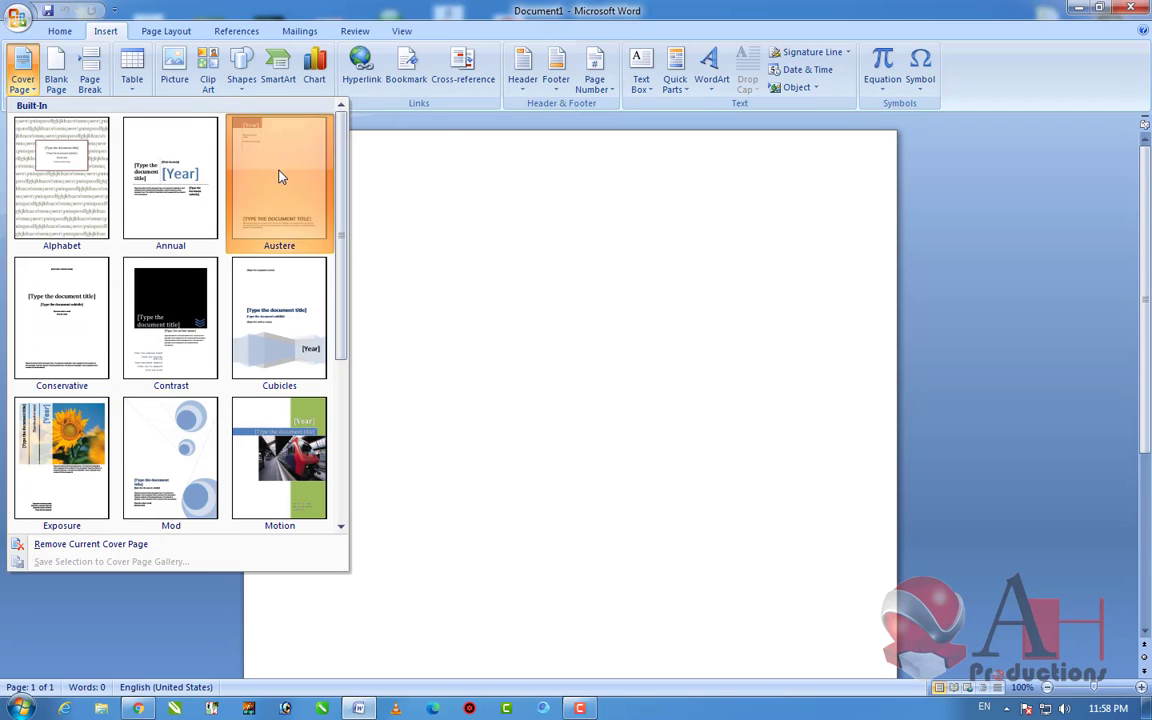
pyautogui.click(284, 176)
pyautogui.scroll(-3, 481, 226)
pyautogui.scroll(3, 506, 288)
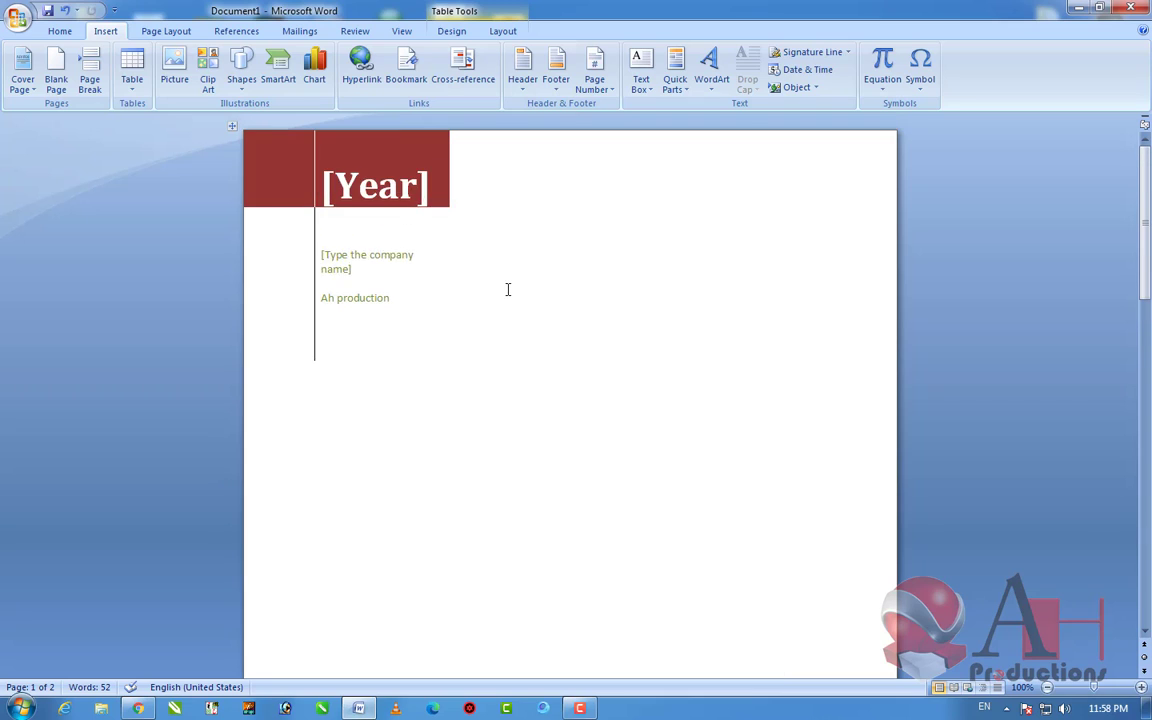
# Step: Set the cover page's year to 2021 by picking 22 January 2021 as its date
pyautogui.click(335, 182)
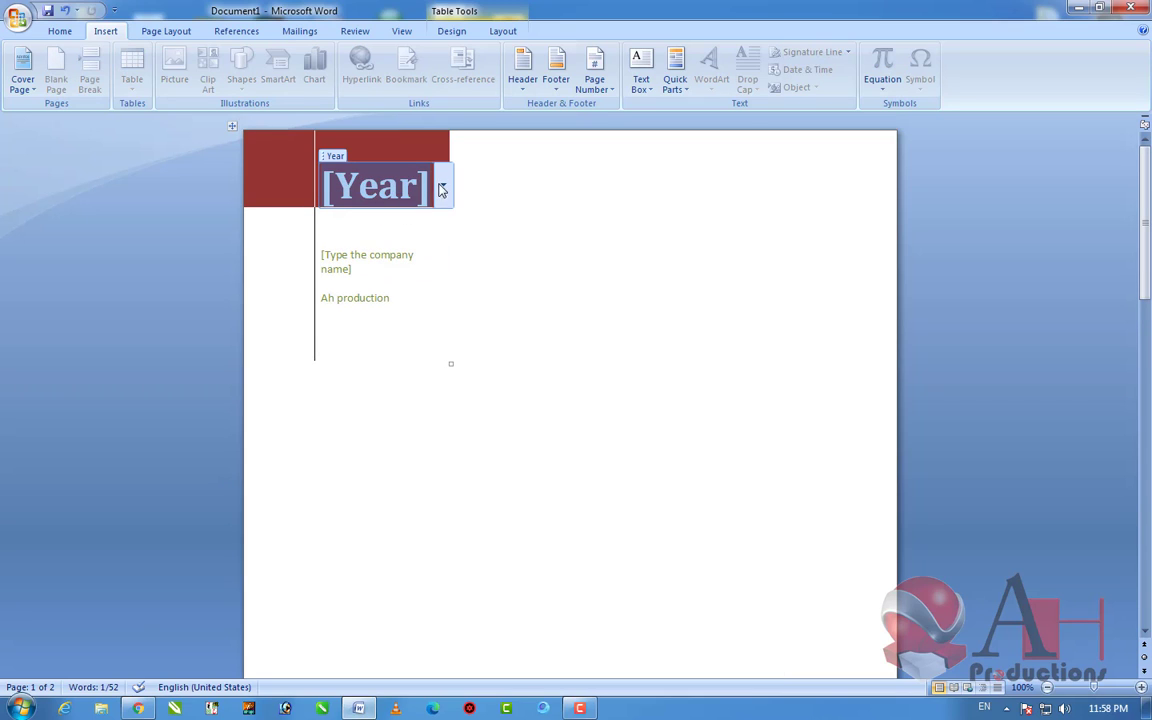
pyautogui.click(442, 188)
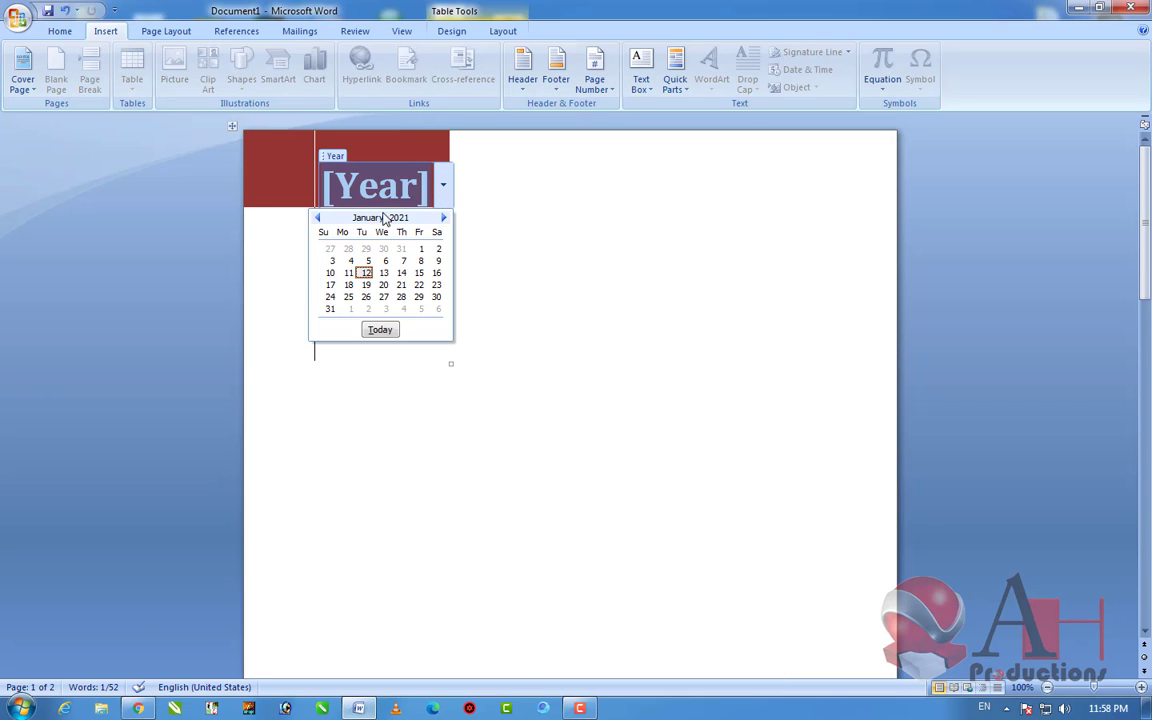
pyautogui.click(416, 285)
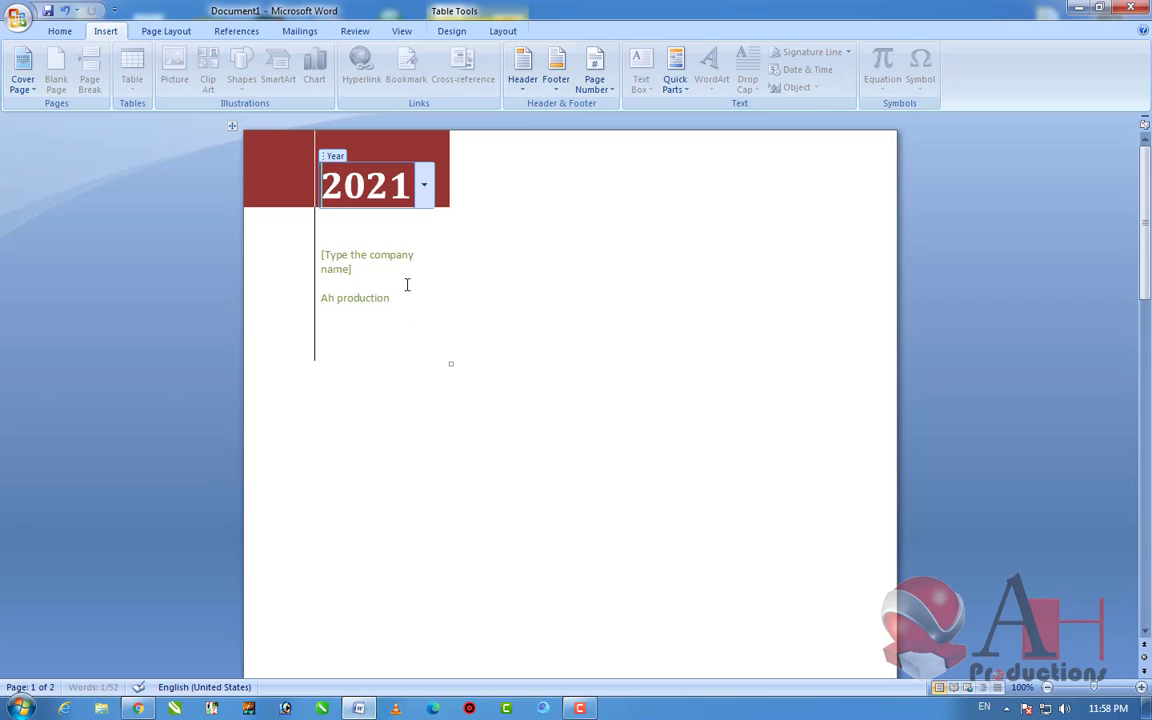
pyautogui.click(424, 185)
pyautogui.click(440, 178)
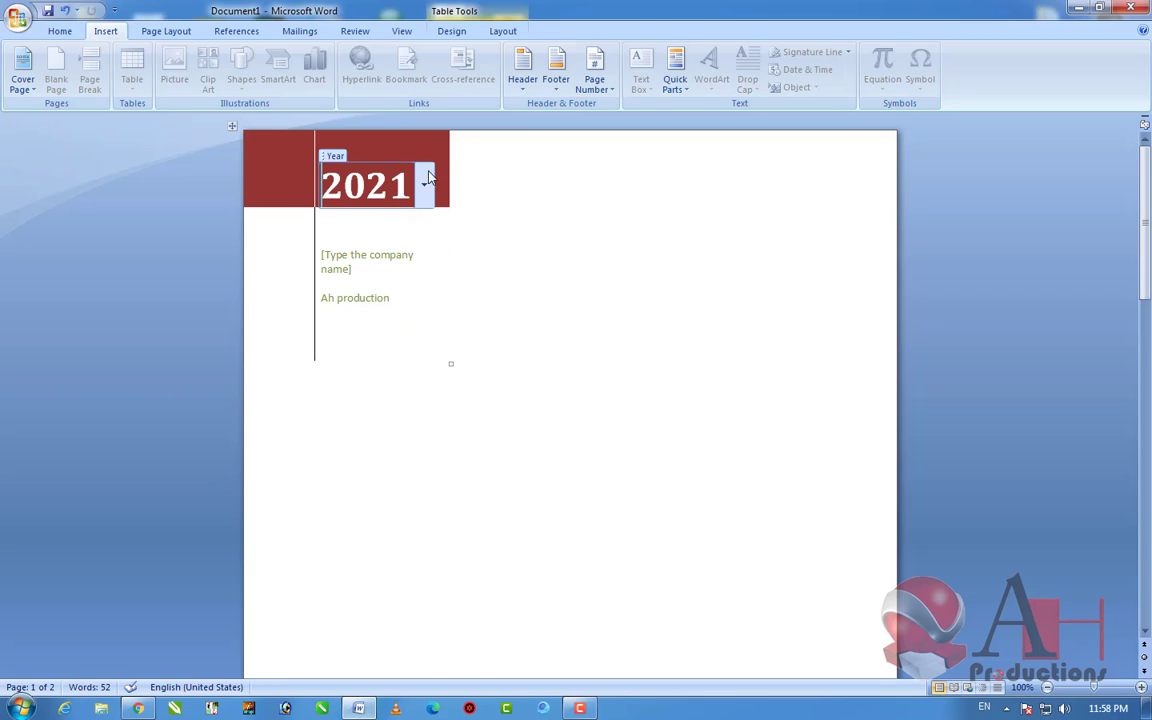
# Step: Enter "AH Production" as the company name on the cover page
pyautogui.click(352, 252)
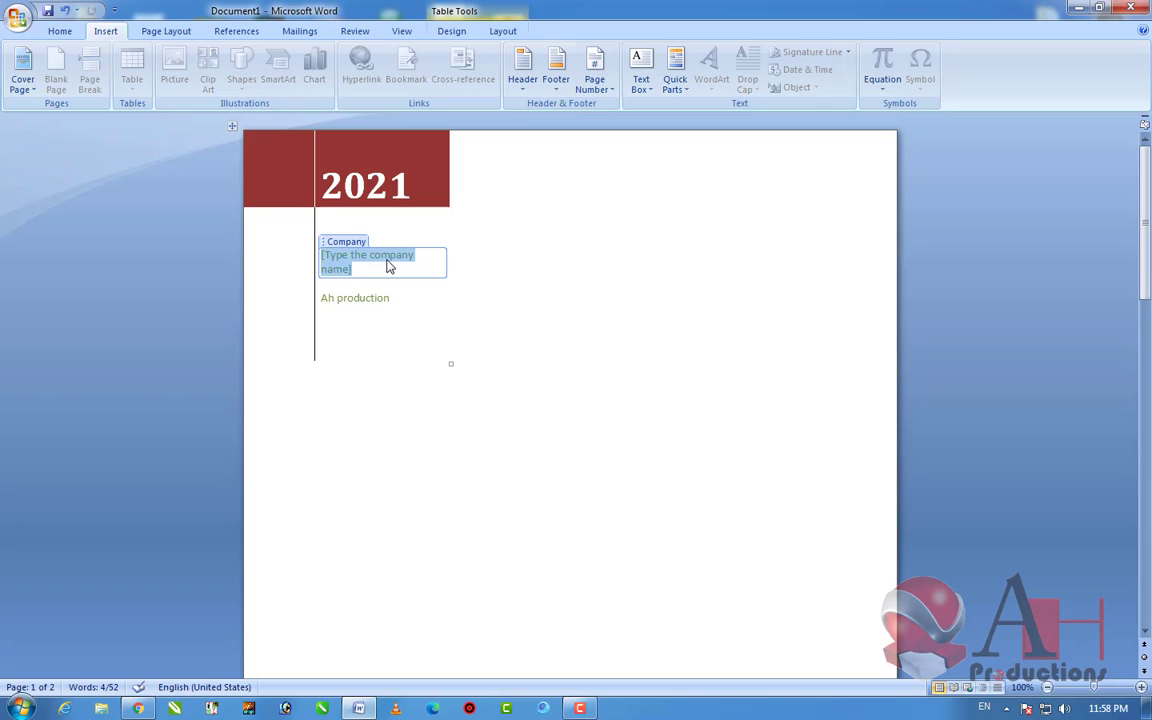
pyautogui.write('AH pro')
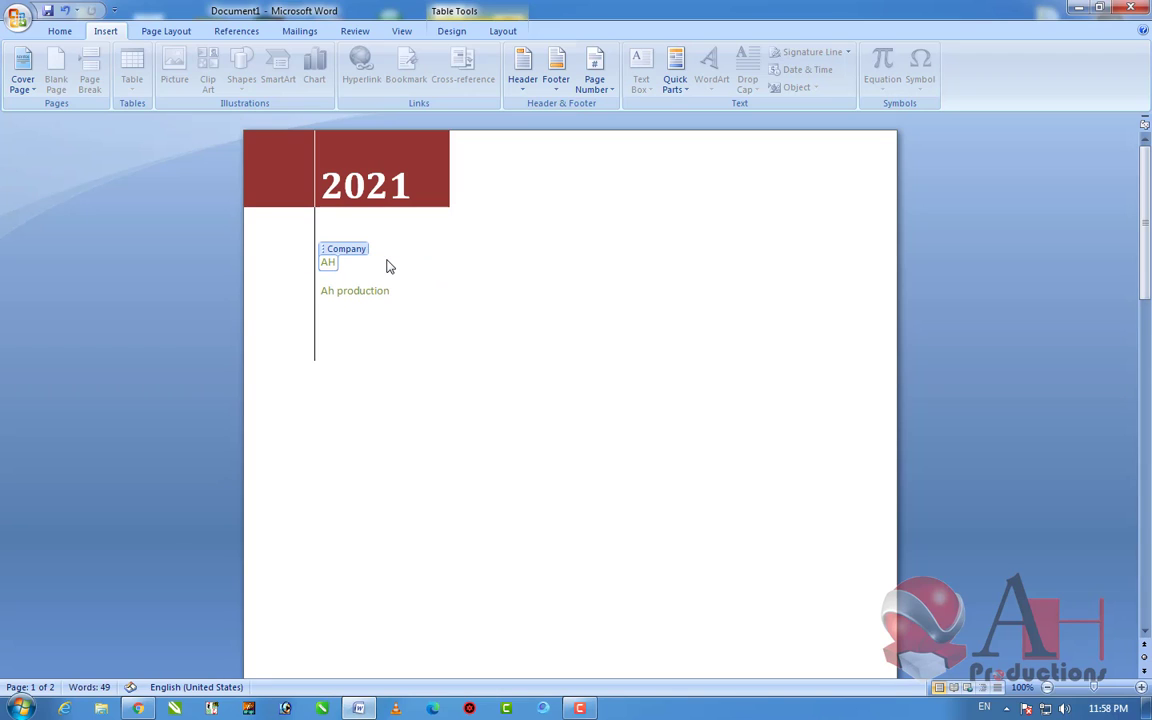
pyautogui.press('BackSpace')
pyautogui.press('BackSpace')
pyautogui.press('BackSpace')
pyautogui.write('Productio')
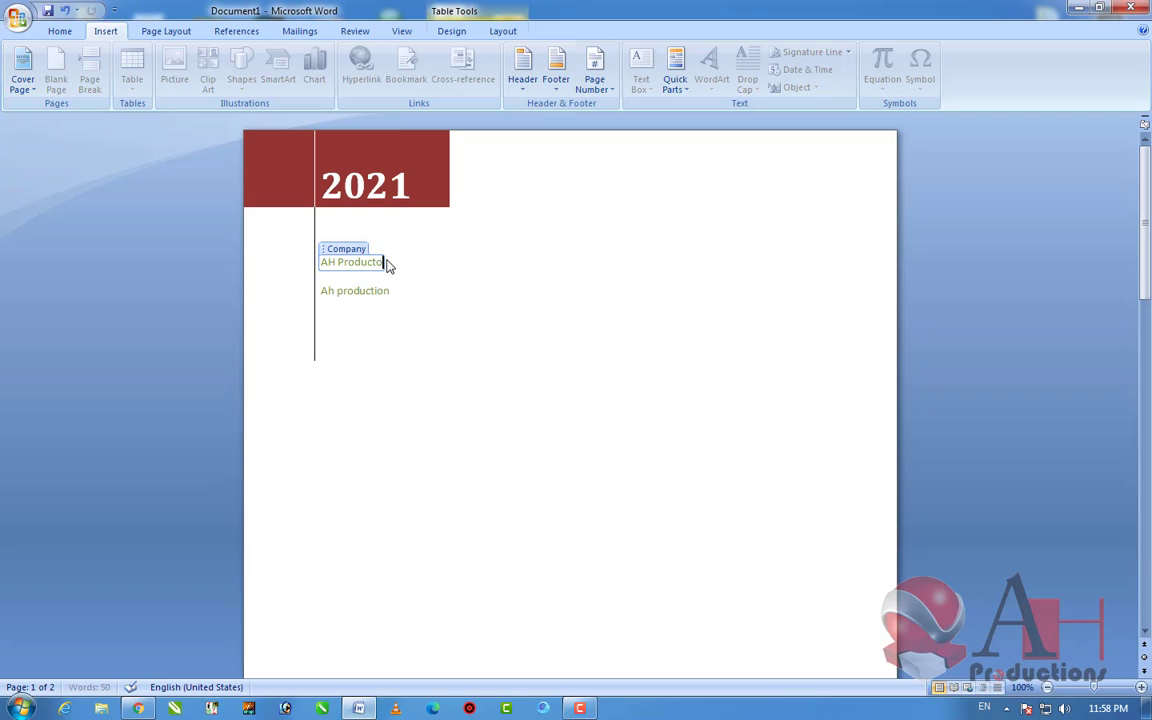
pyautogui.press('BackSpace')
pyautogui.write('ion')
pyautogui.click(419, 324)
pyautogui.scroll(-5, 465, 306)
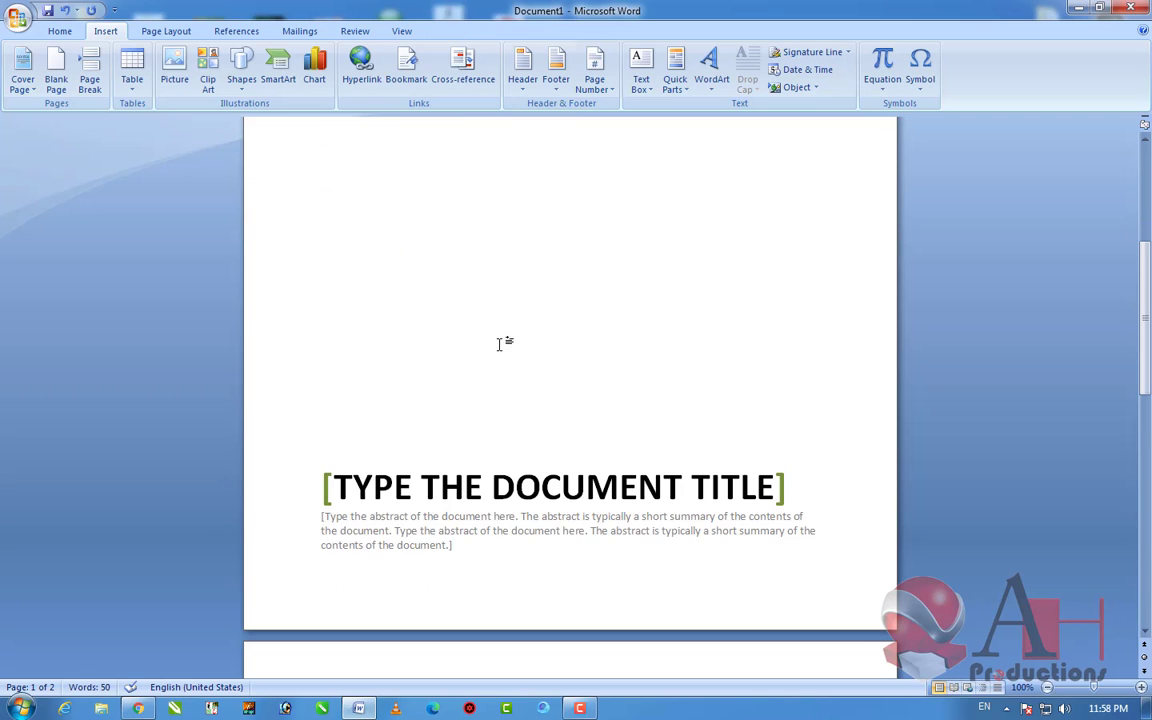
pyautogui.click(622, 488)
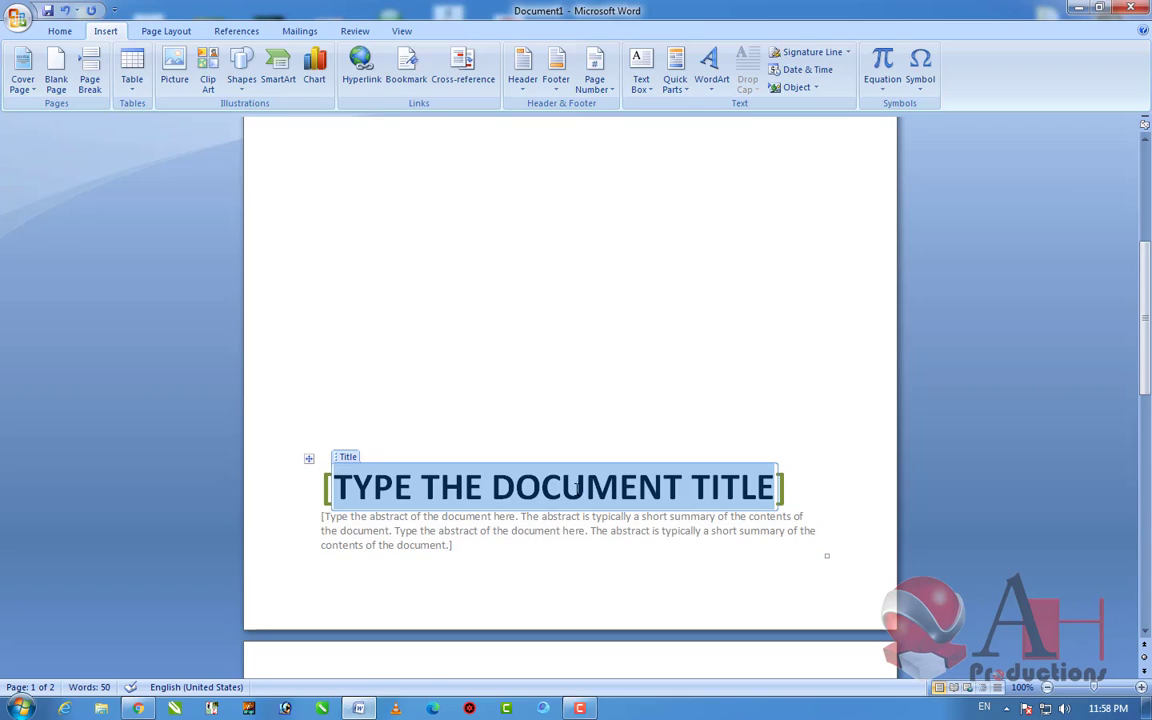
pyautogui.rightClick(630, 491)
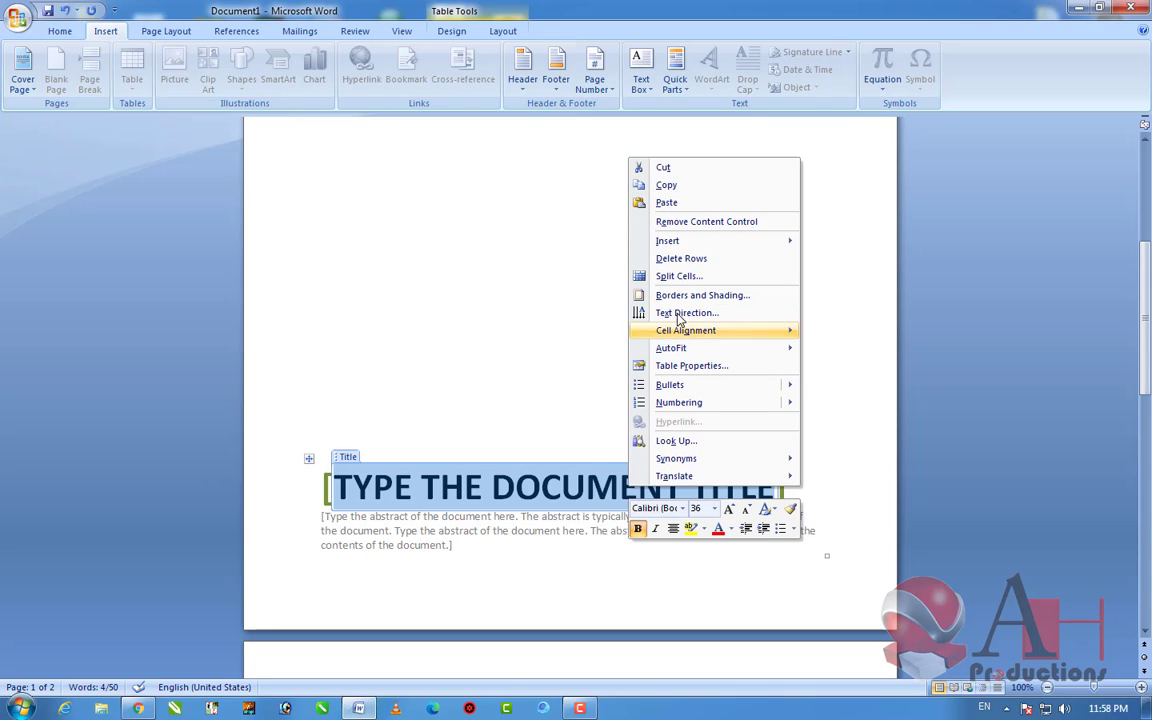
pyautogui.click(549, 484)
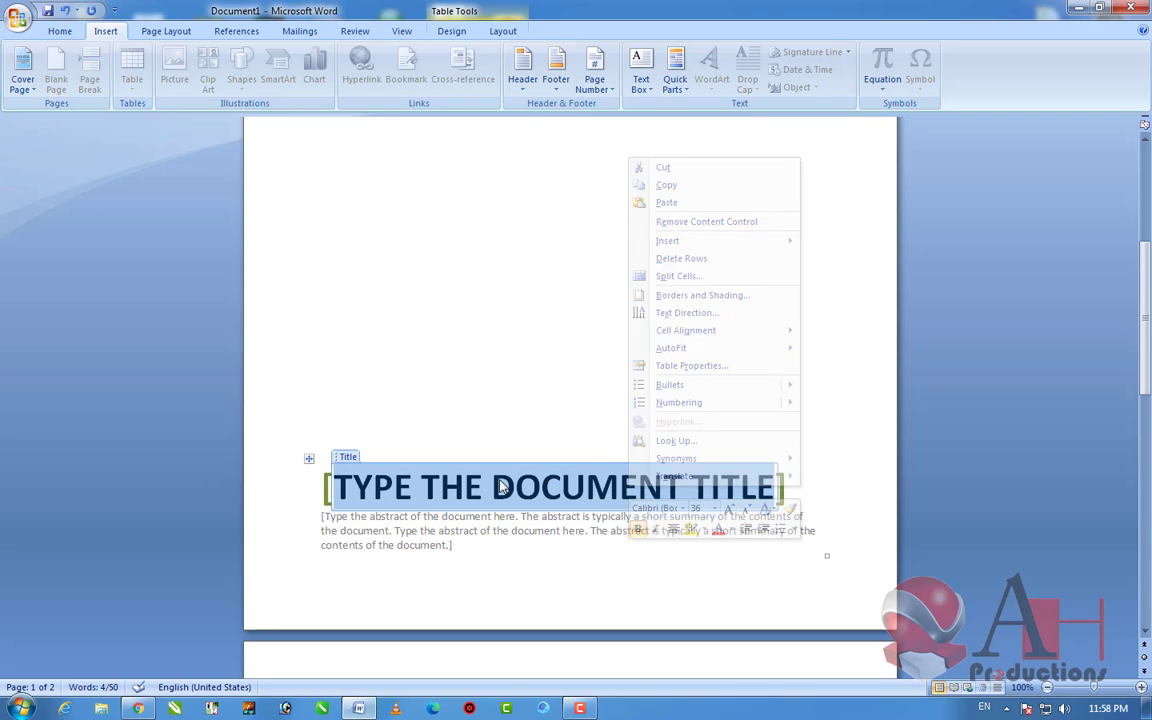
pyautogui.click(348, 458)
pyautogui.click(557, 527)
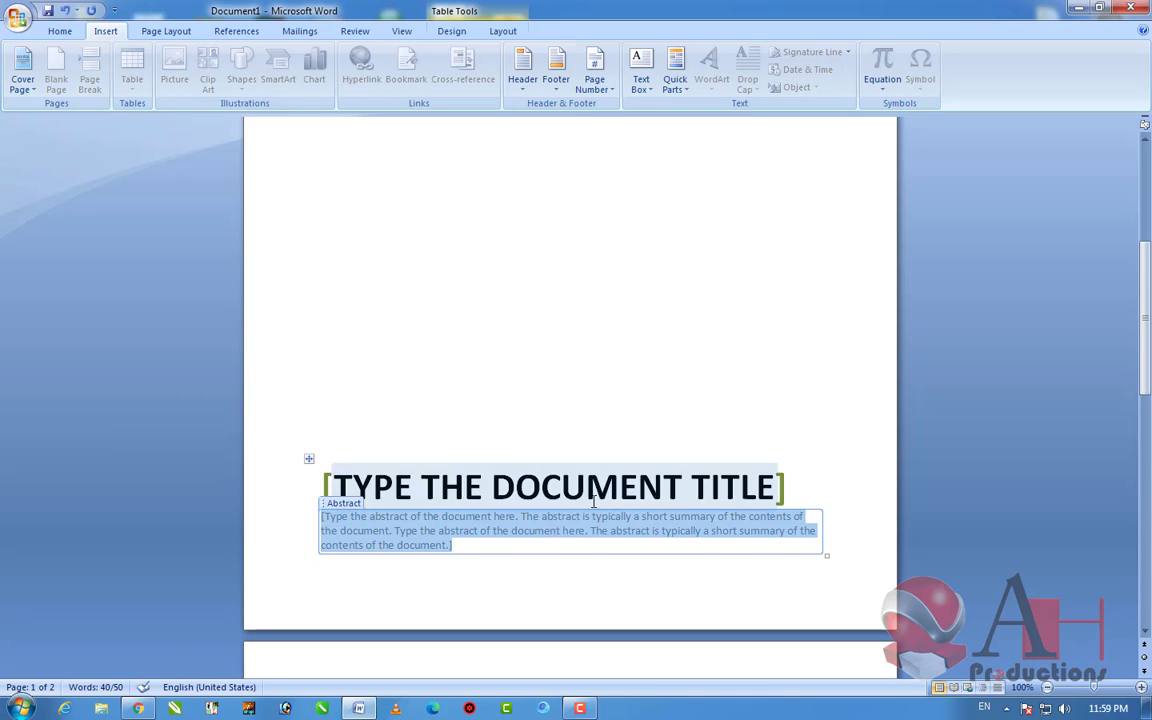
pyautogui.click(594, 503)
pyautogui.rightClick(594, 505)
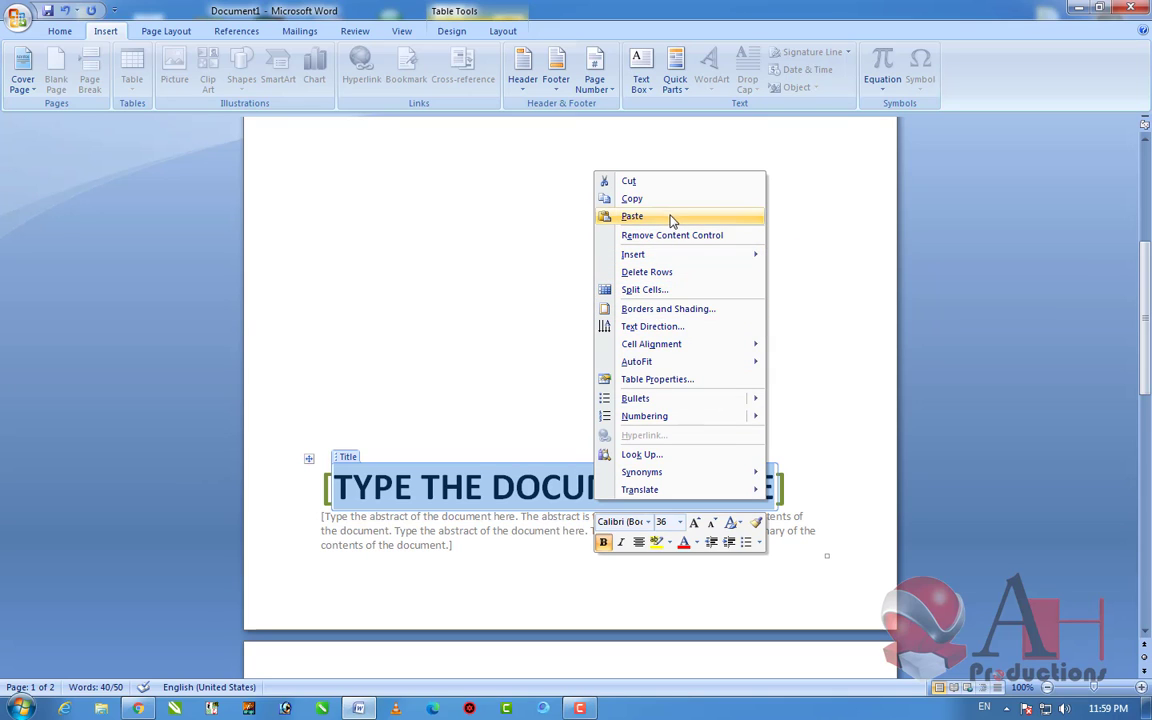
pyautogui.moveTo(648, 257)
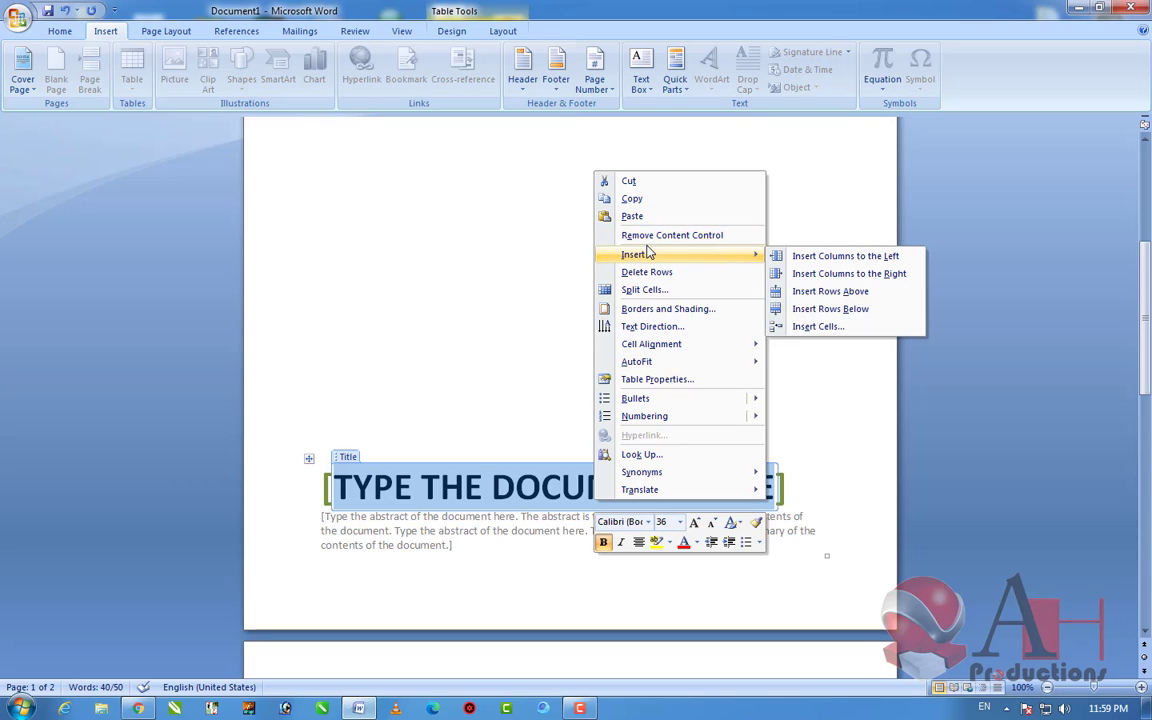
# Step: Replace the title placeholder on the cover page with "MS WORD TUTORIAL", removing the brackets around it
pyautogui.click(530, 487)
pyautogui.write('F')
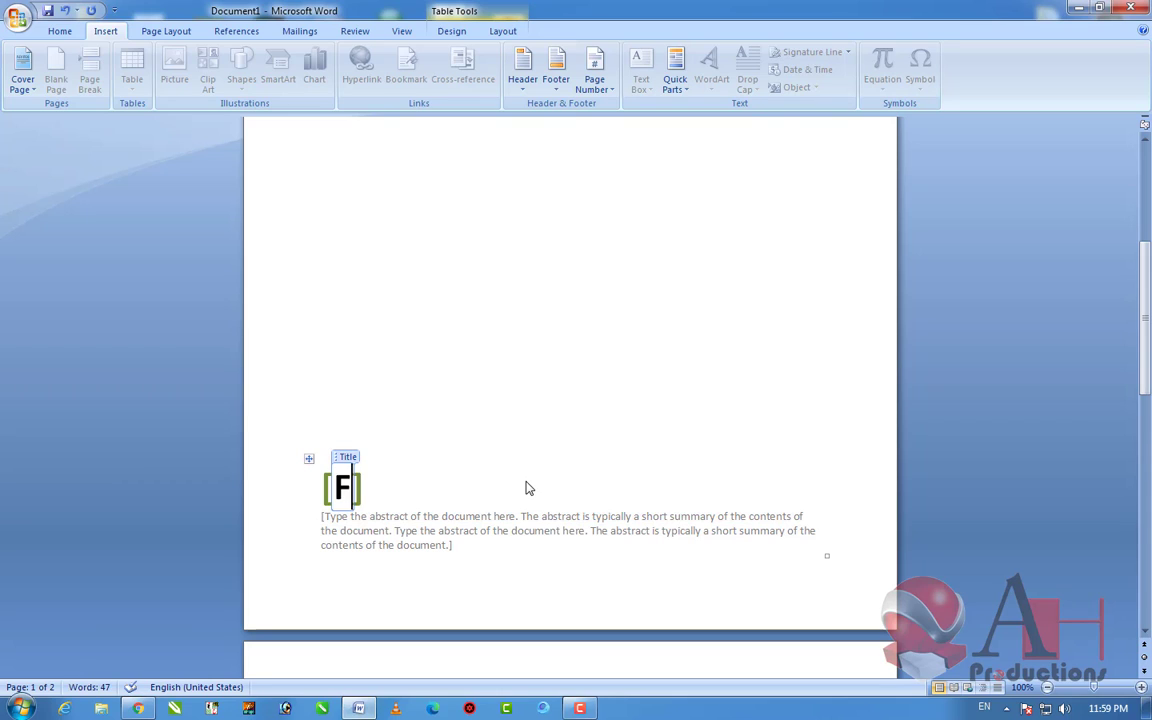
pyautogui.press('BackSpace')
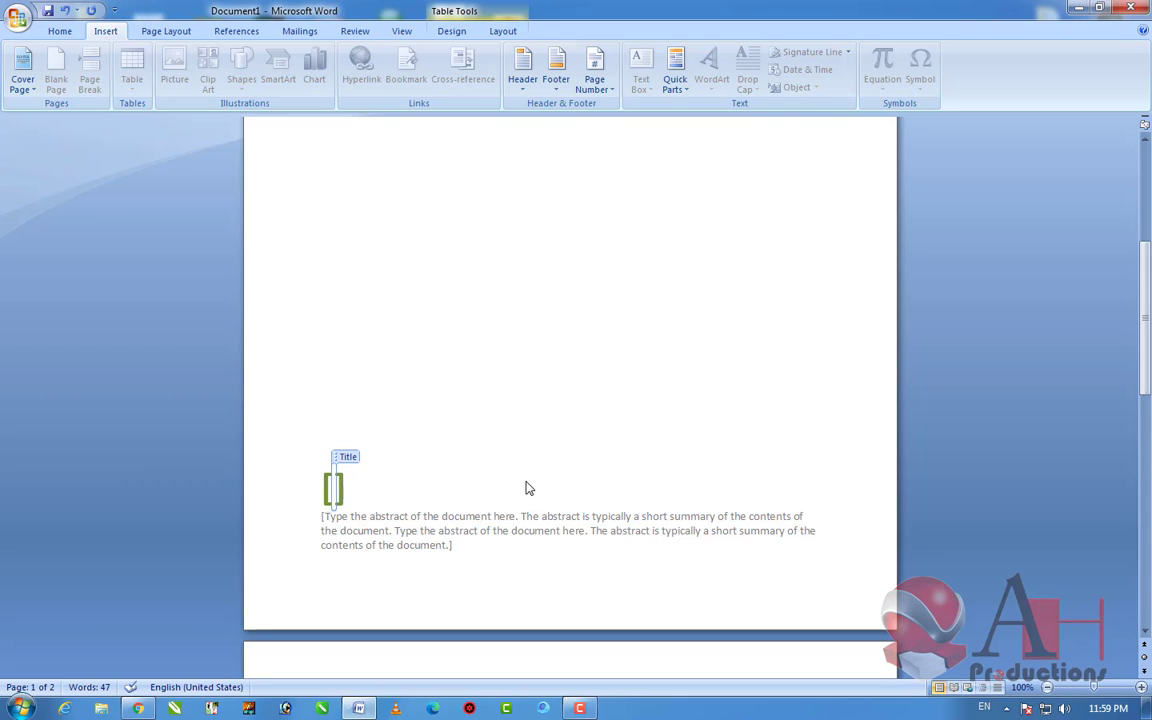
pyautogui.write('WORD')
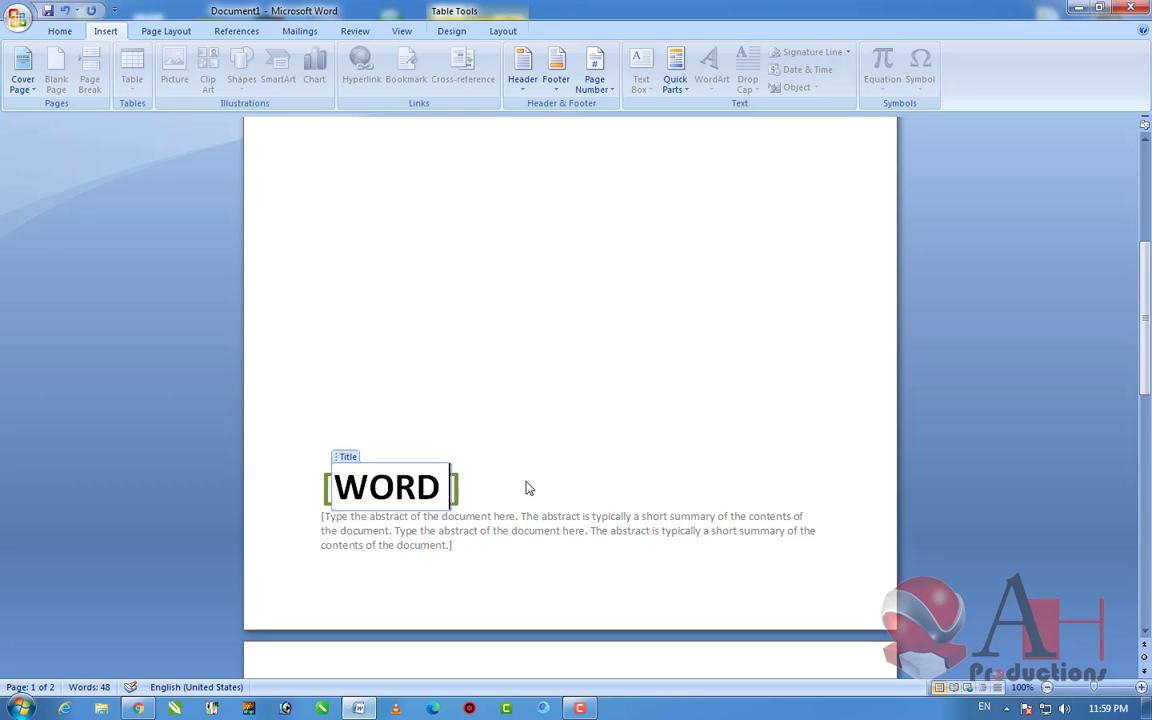
pyautogui.press('BackSpace')
pyautogui.press('BackSpace')
pyautogui.press('BackSpace')
pyautogui.press('BackSpace')
pyautogui.write('M')
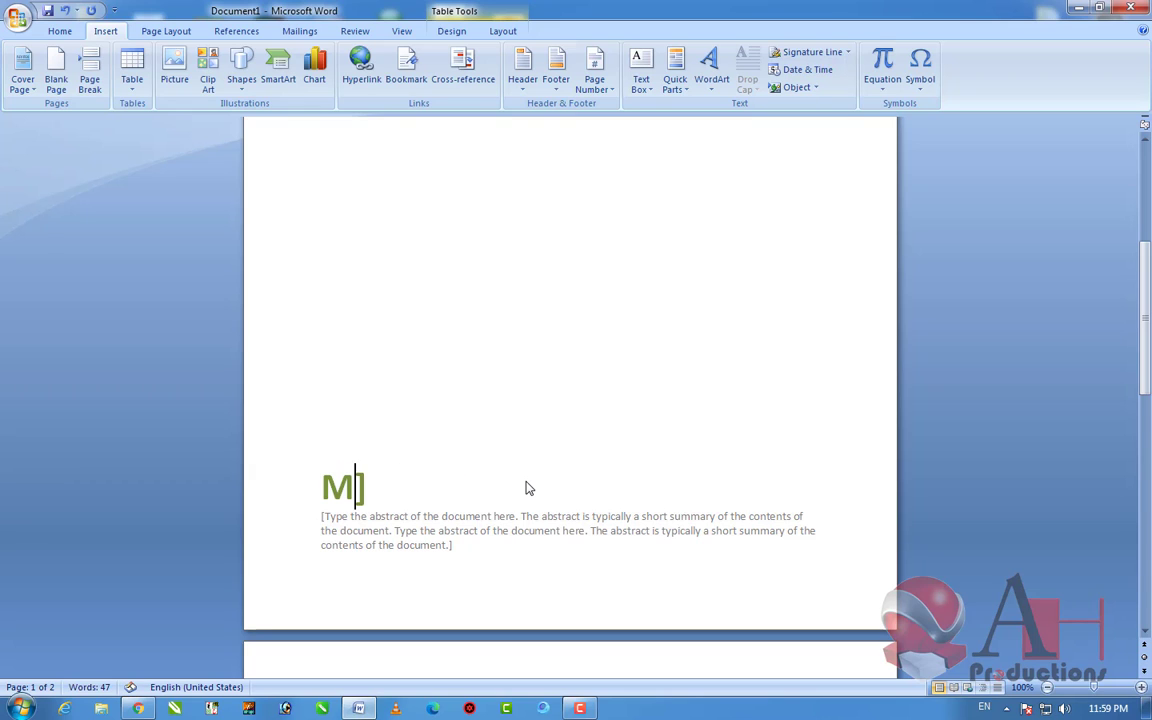
pyautogui.write('S ')
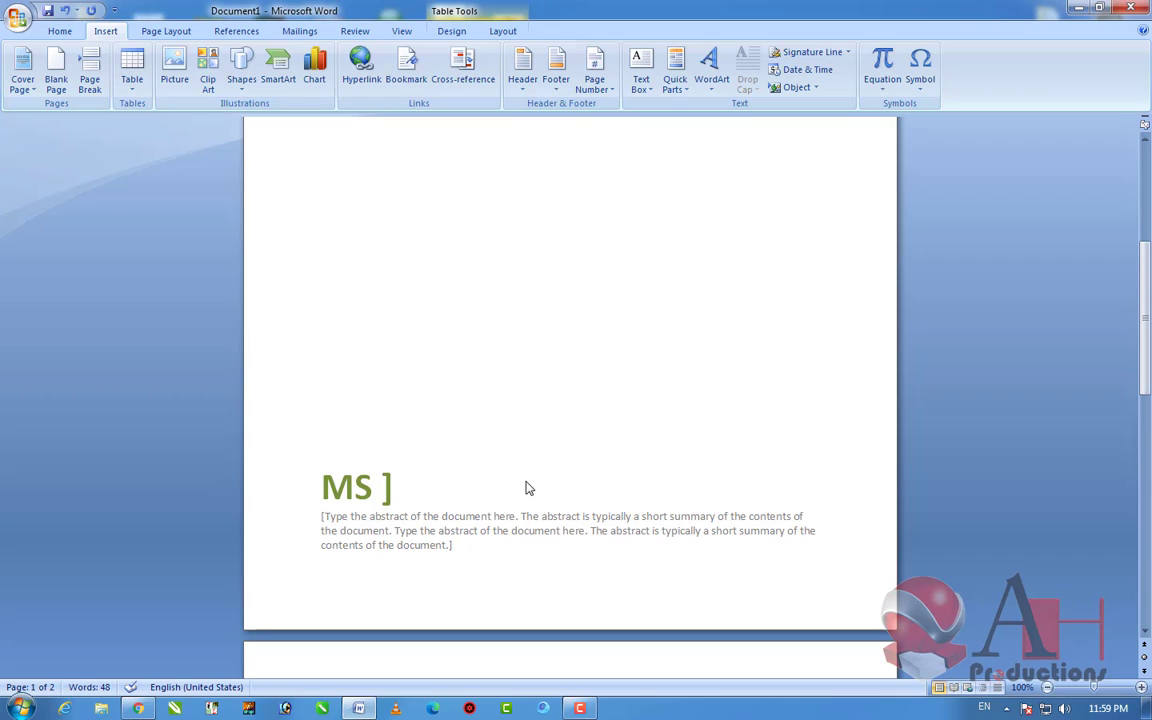
pyautogui.write('WORD ')
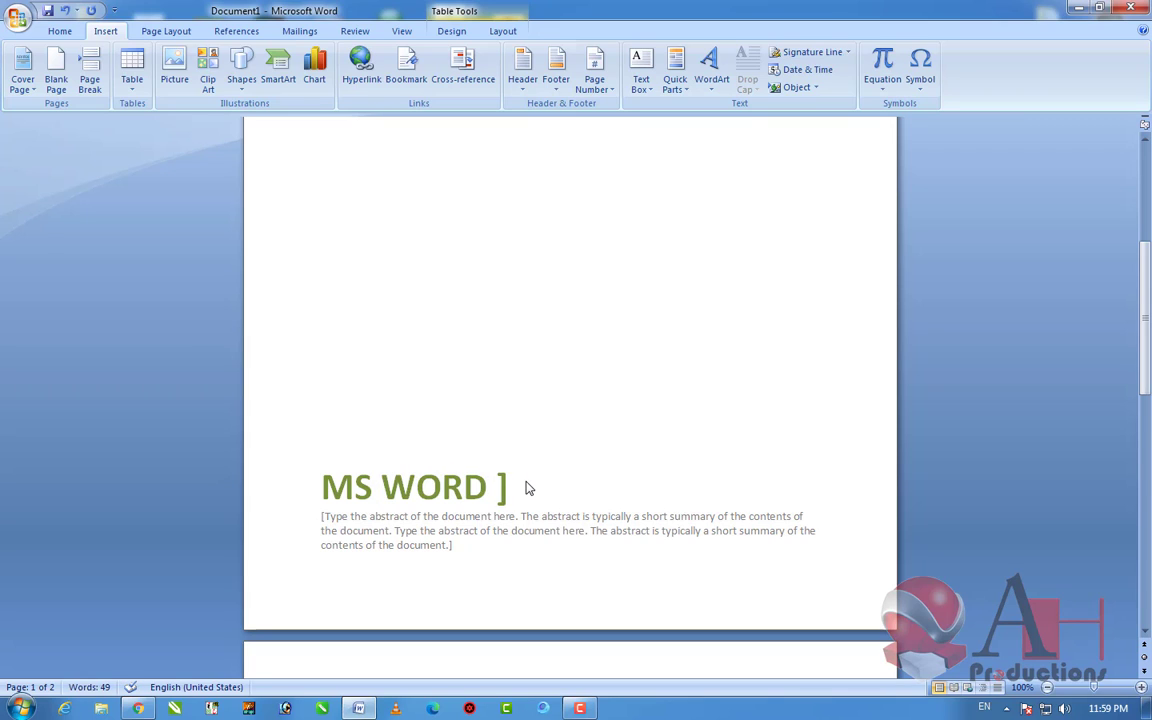
pyautogui.write('TUTORIAL')
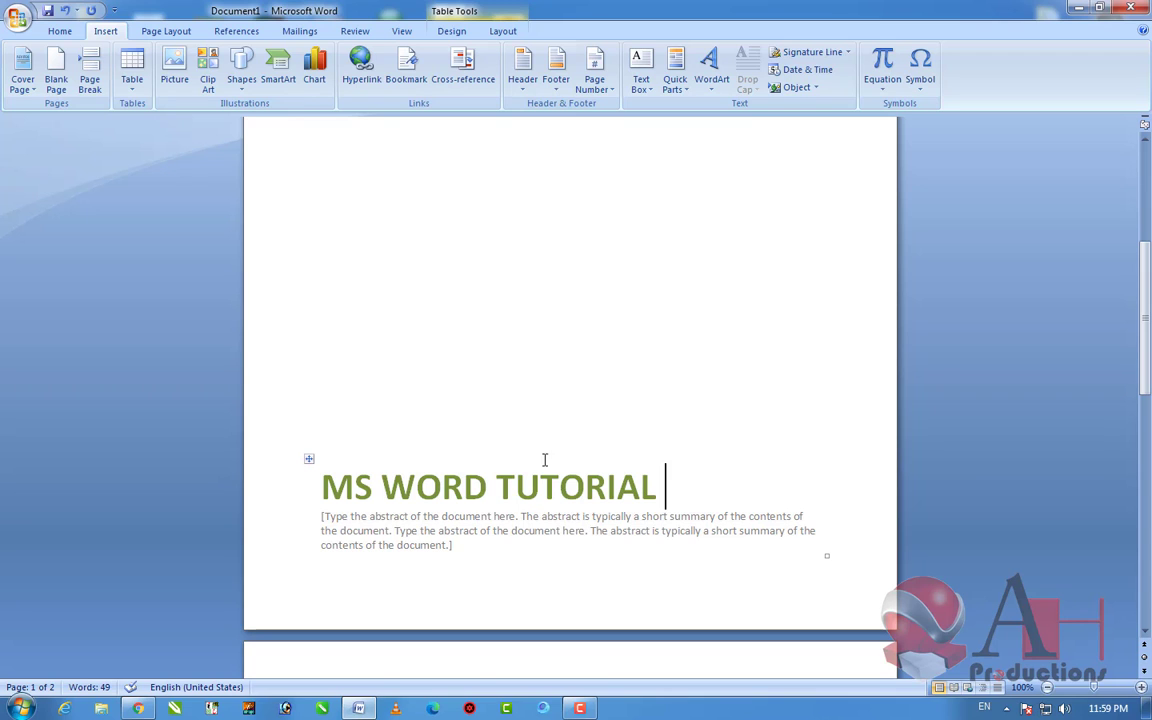
# Step: Center the cover page's title and abstract rows, and delete the abstract placeholder below the title
pyautogui.click(443, 546)
pyautogui.moveTo(290, 490); pyautogui.dragTo(296, 535)
pyautogui.click(337, 542)
pyautogui.click(337, 527)
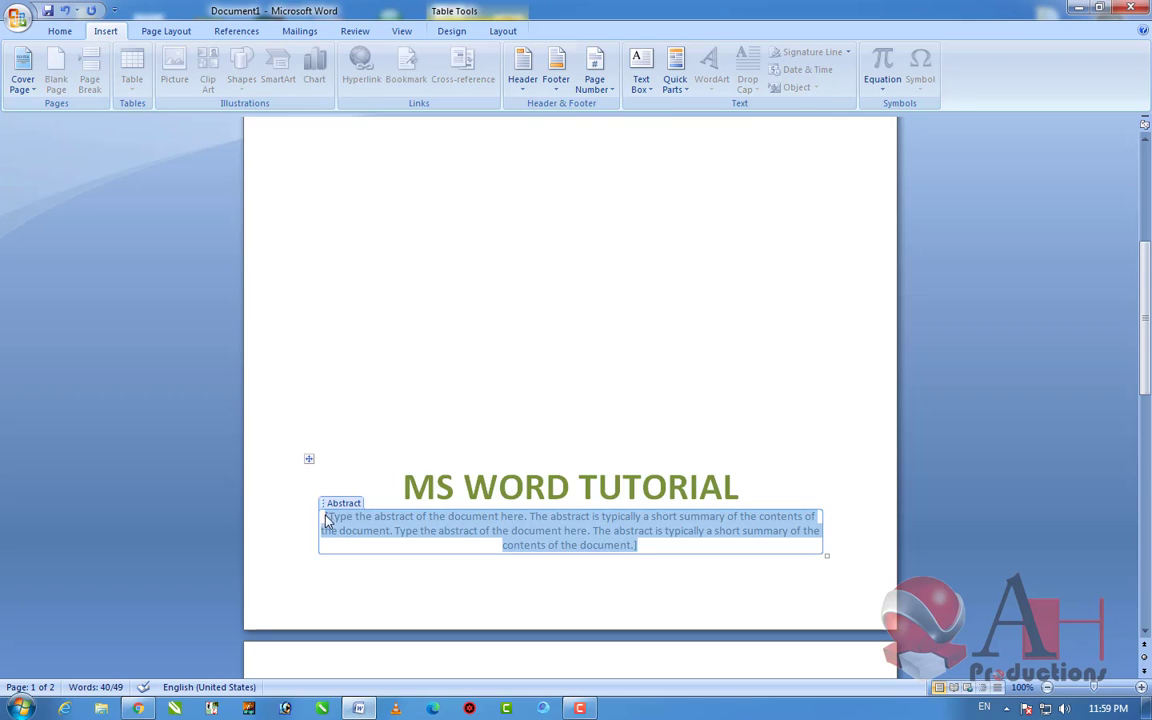
pyautogui.click(333, 502)
pyautogui.press('Delete')
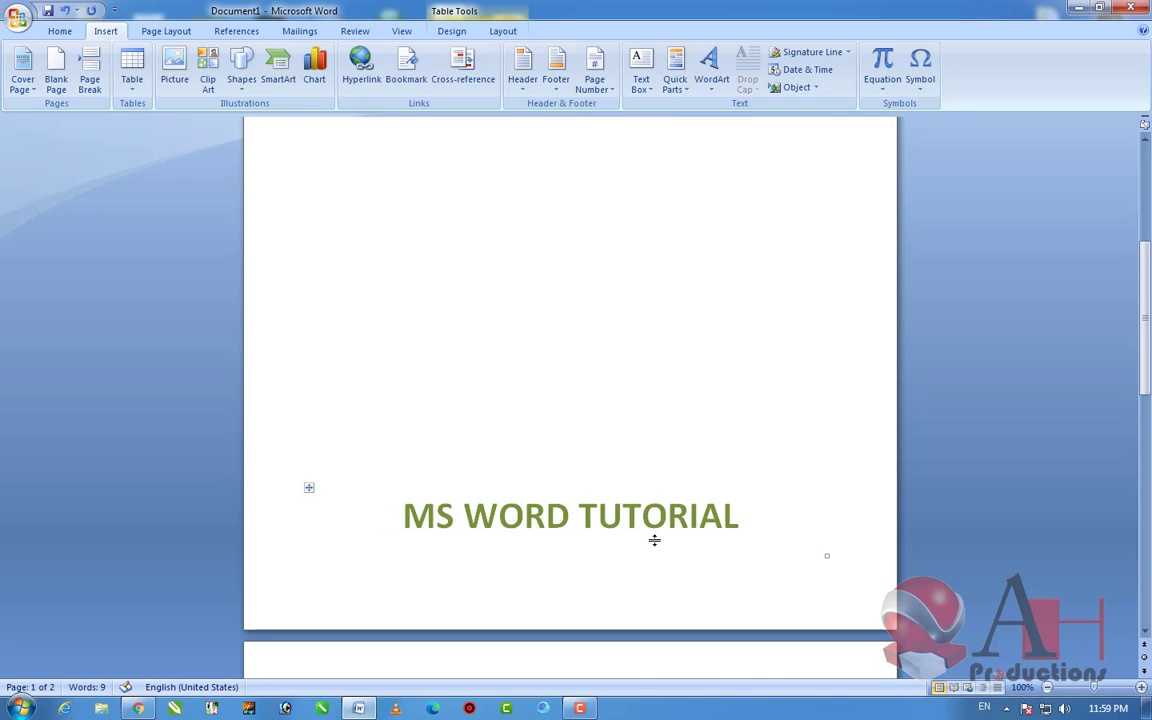
# Step: Replace the current cover page with the built-in Exposure design
pyautogui.click(668, 515)
pyautogui.scroll(-3, 653, 432)
pyautogui.scroll(-4, 653, 435)
pyautogui.scroll(2, 391, 275)
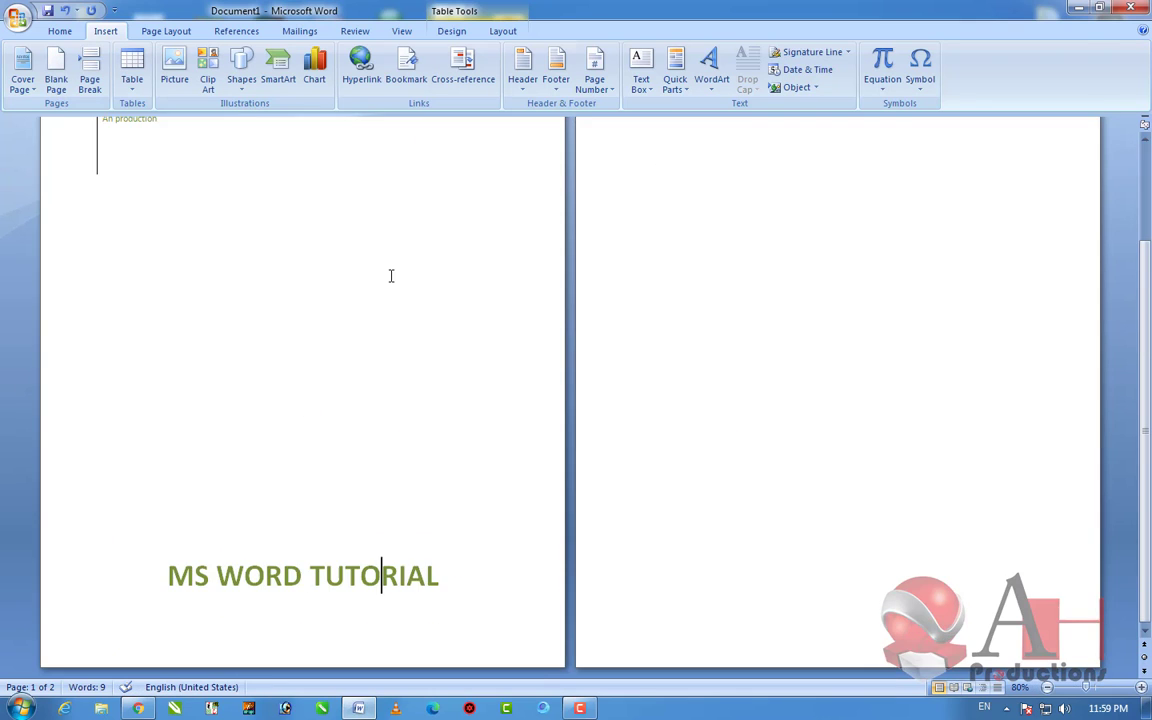
pyautogui.scroll(-2, 453, 289)
pyautogui.click(695, 263)
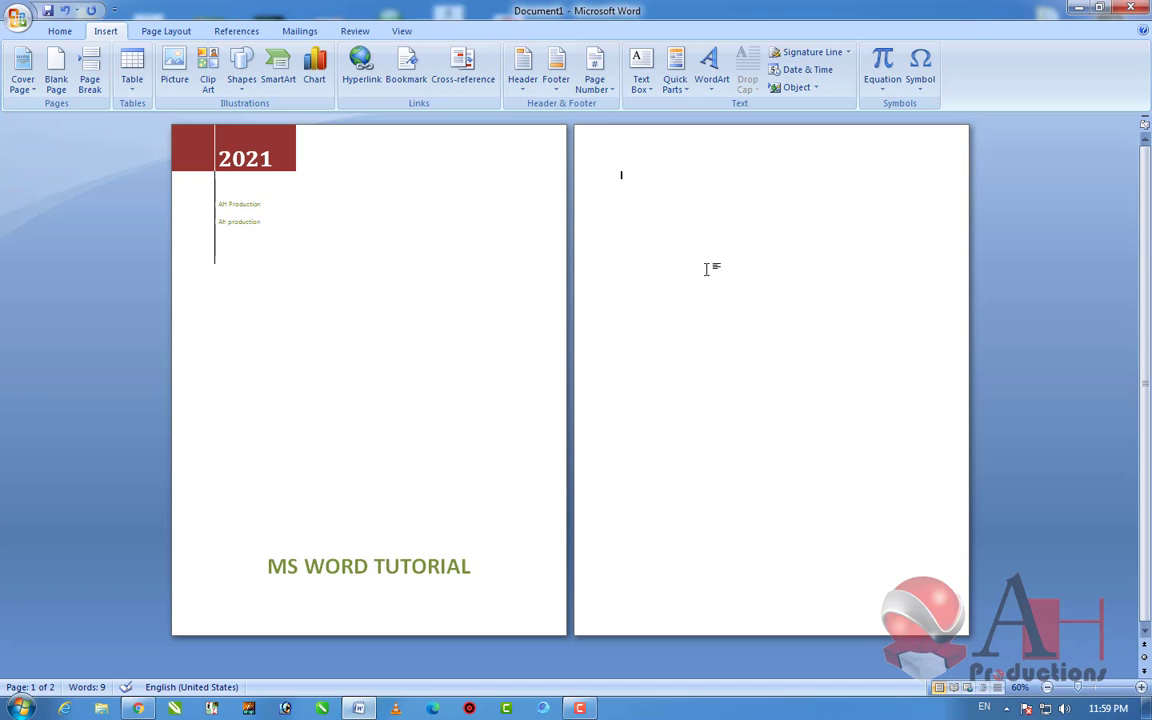
pyautogui.click(22, 75)
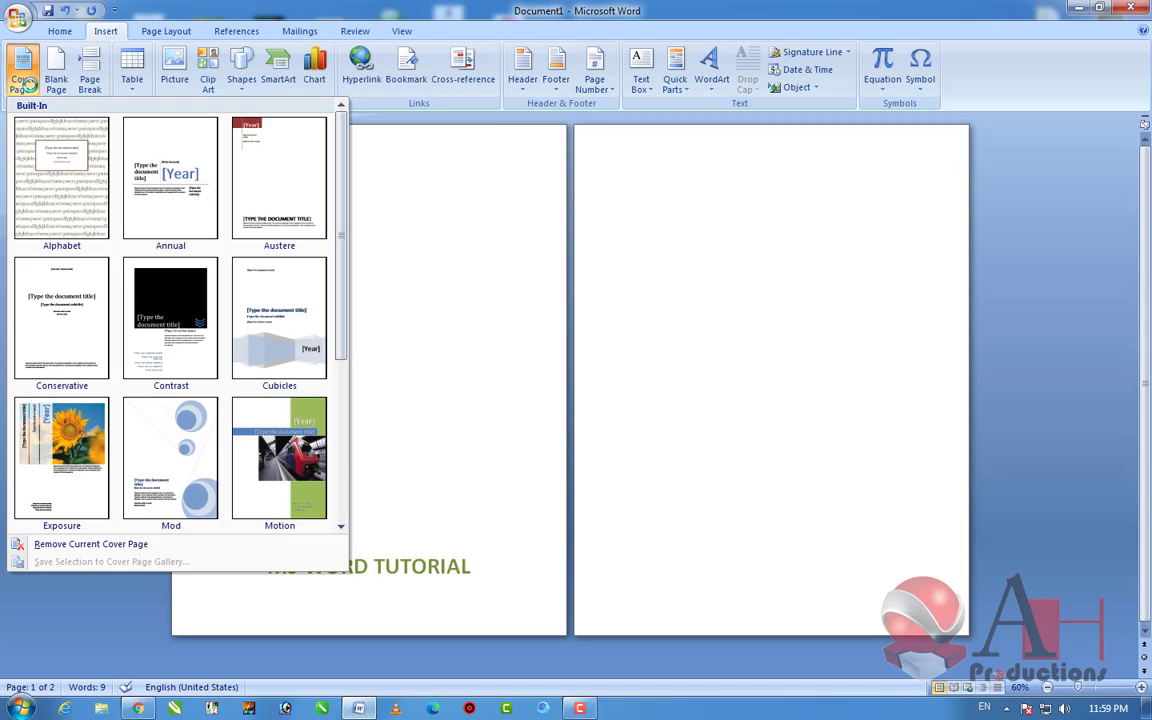
pyautogui.click(58, 470)
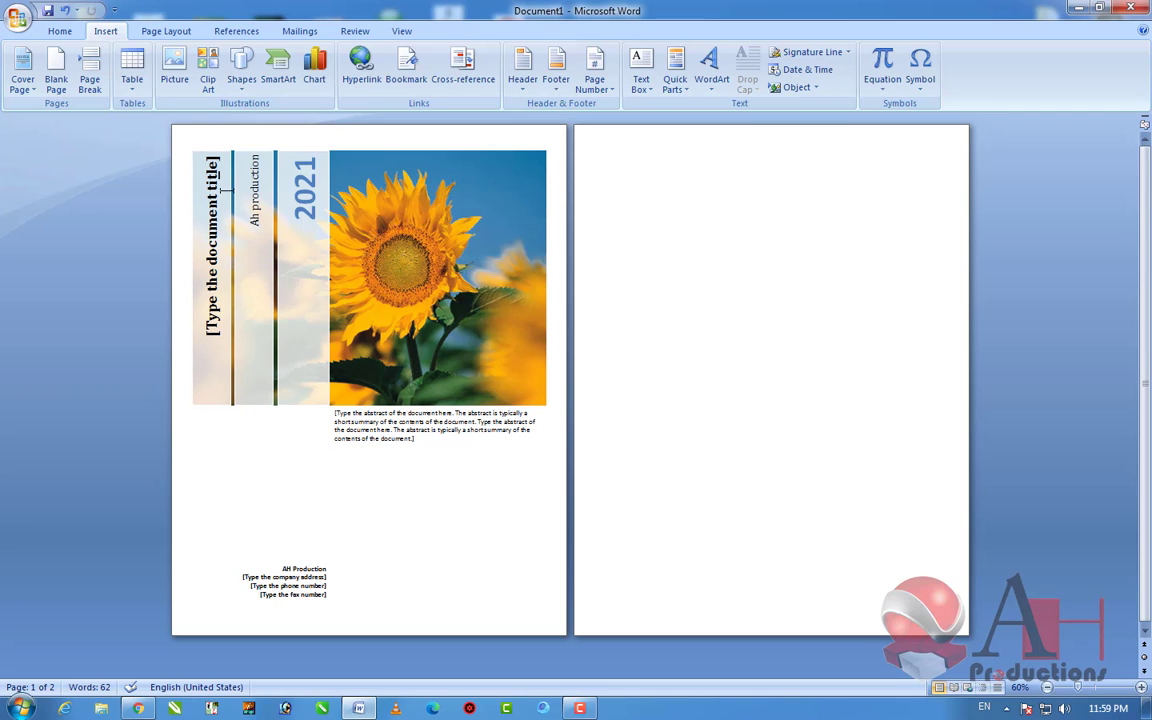
# Step: Change the cover page to the built-in Motion design and look over its filled-in fields
pyautogui.click(22, 75)
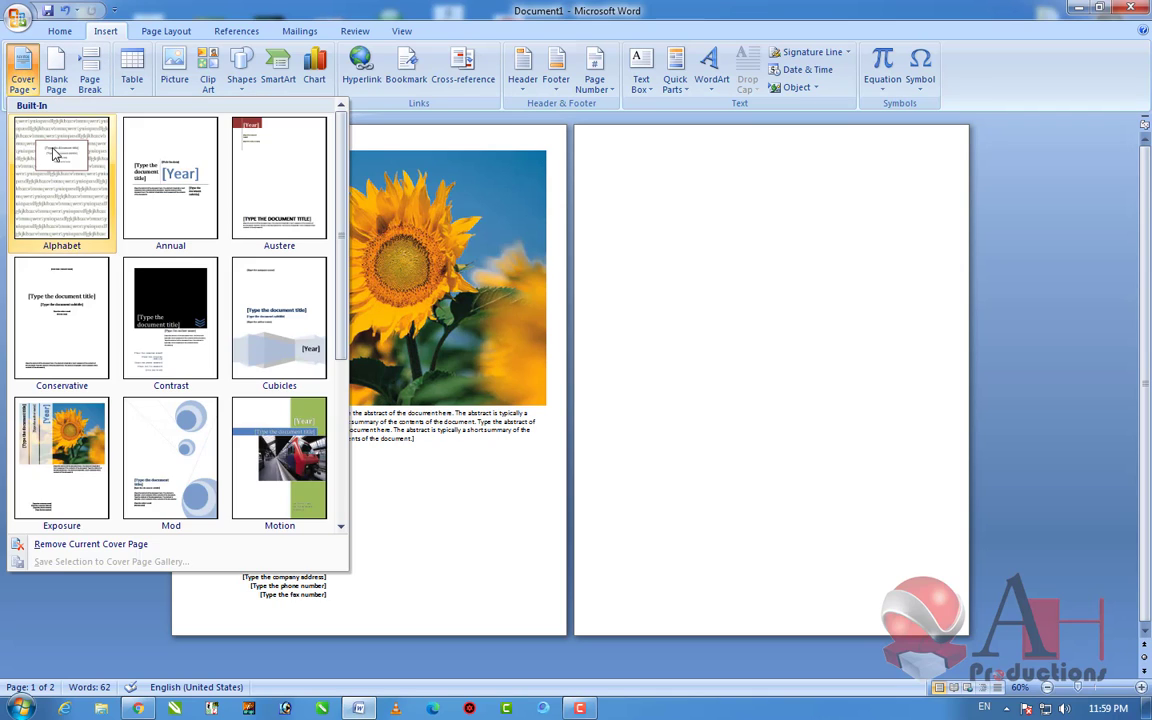
pyautogui.click(279, 455)
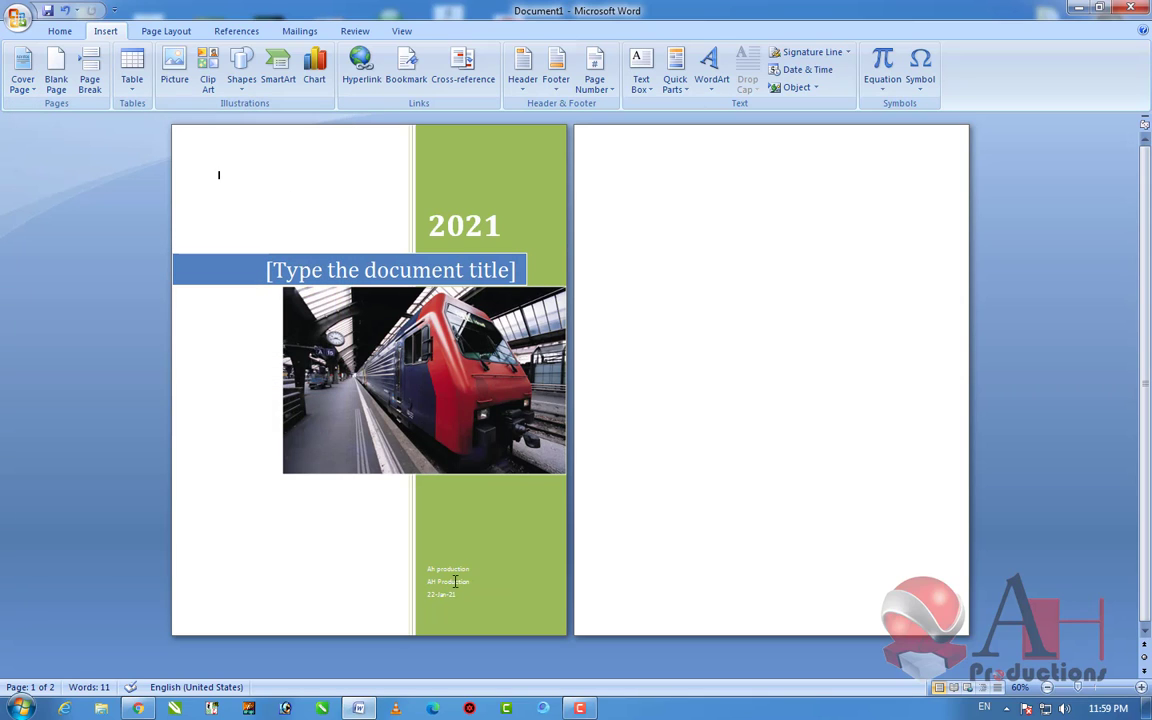
pyautogui.moveTo(455, 581); pyautogui.dragTo(460, 589)
pyautogui.scroll(1, 460, 589)
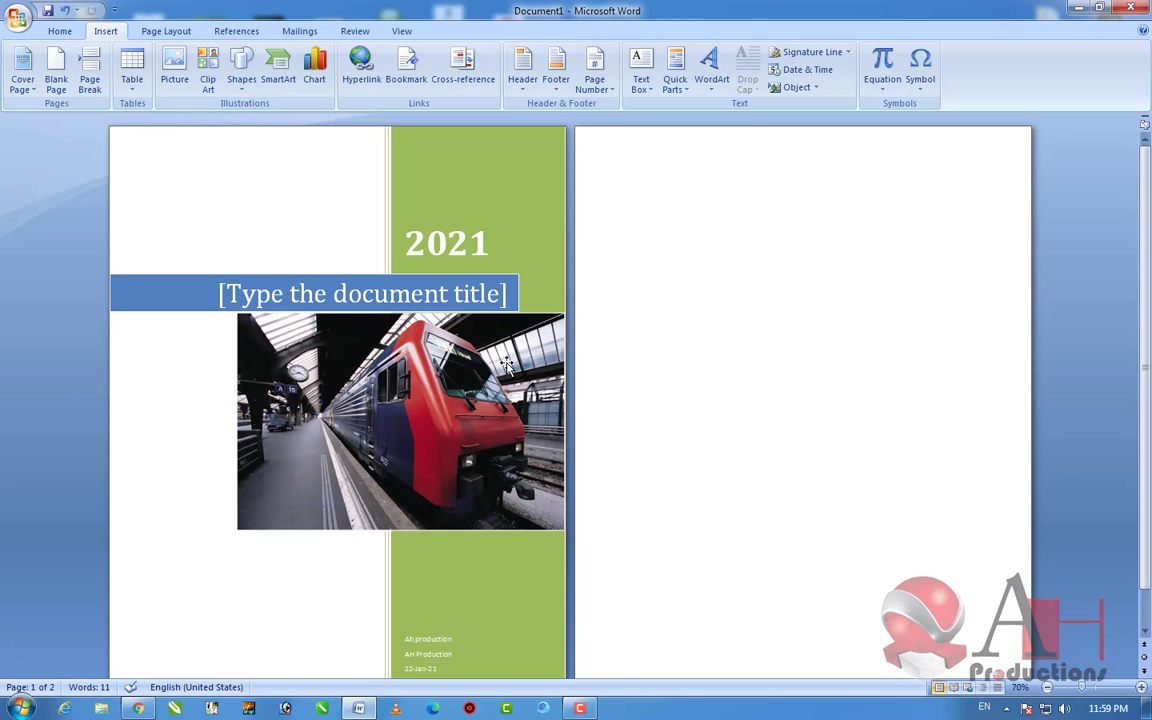
pyautogui.scroll(-1, 505, 255)
# Step: Switch the cover page to the Austere design, and undo the cover page replacements back to the "MS WORD TUTORIAL" version
pyautogui.click(22, 80)
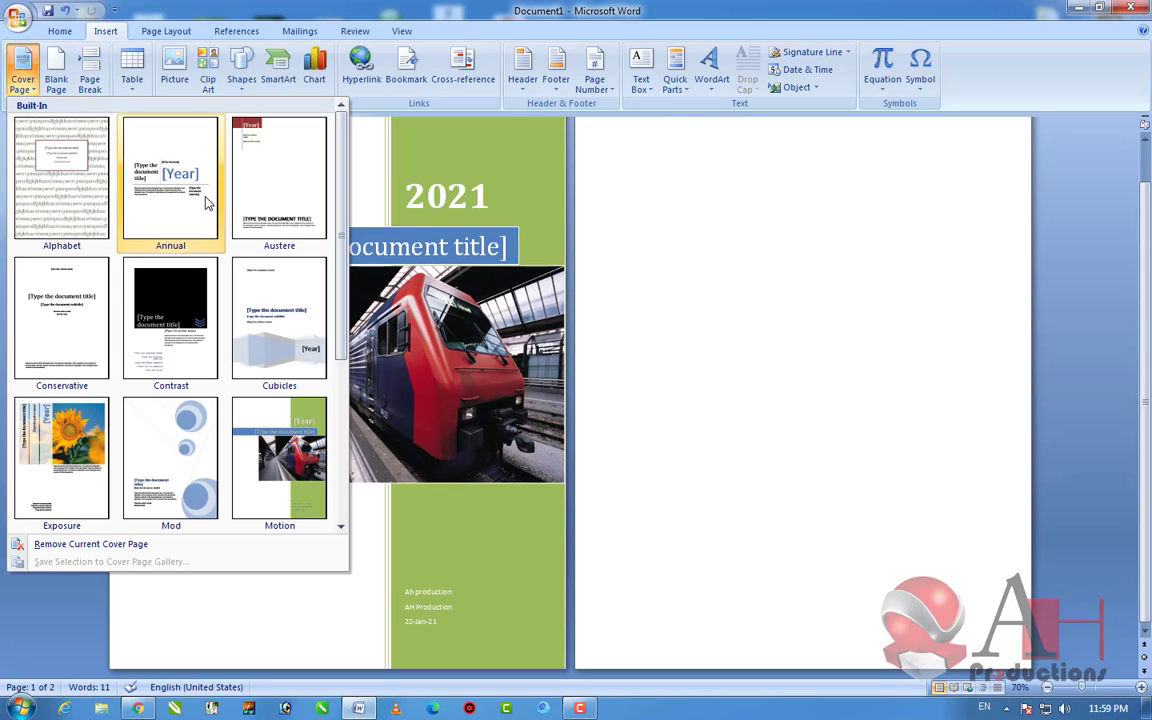
pyautogui.click(276, 178)
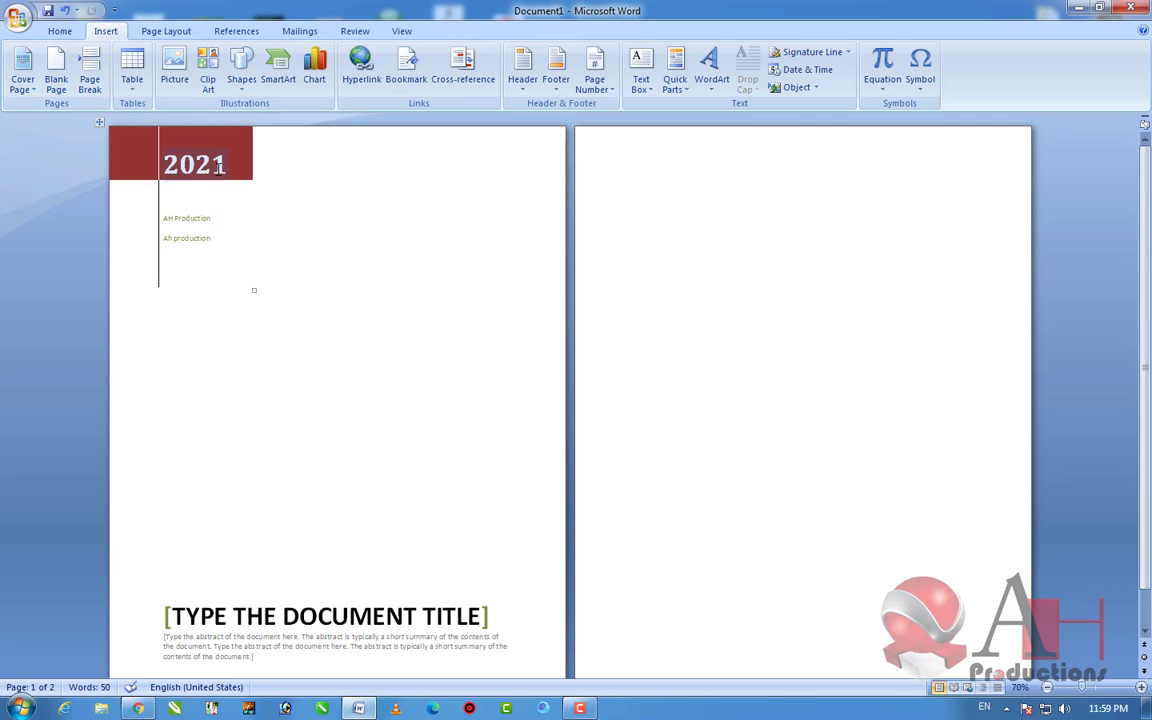
pyautogui.hotkey('ctrl', 'z')
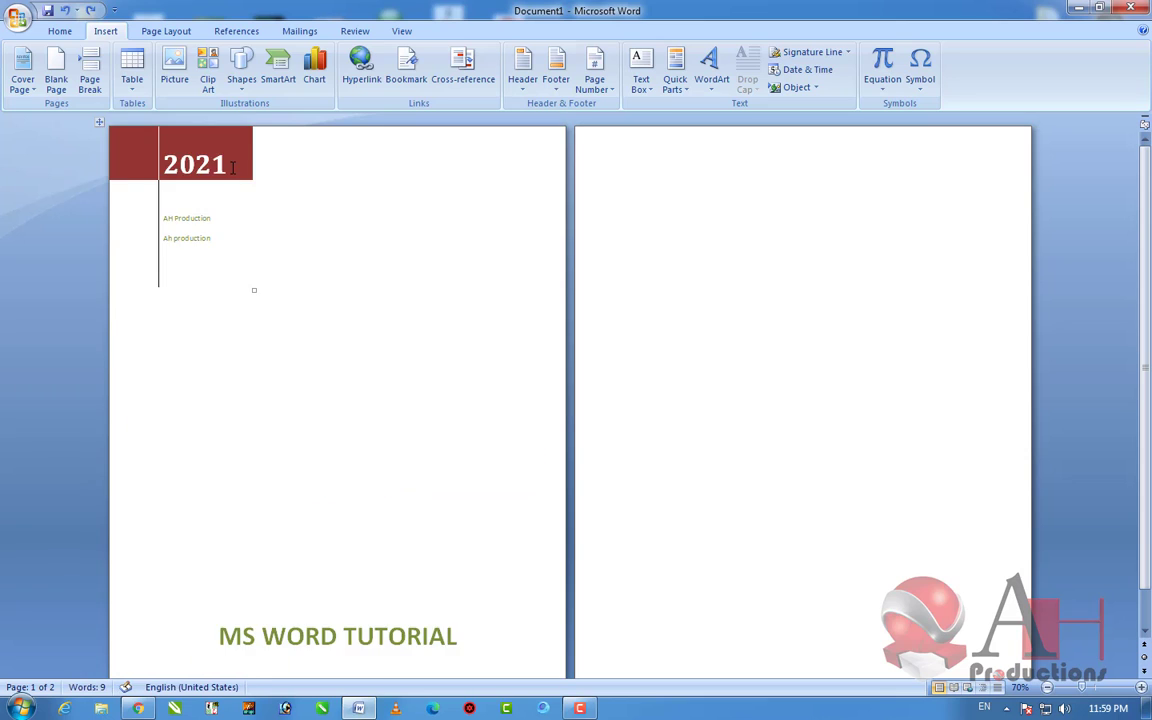
# Step: Delete the entire contents of the document, including the cover page
pyautogui.hotkey('ctrl', 'a')
pyautogui.press('Delete')
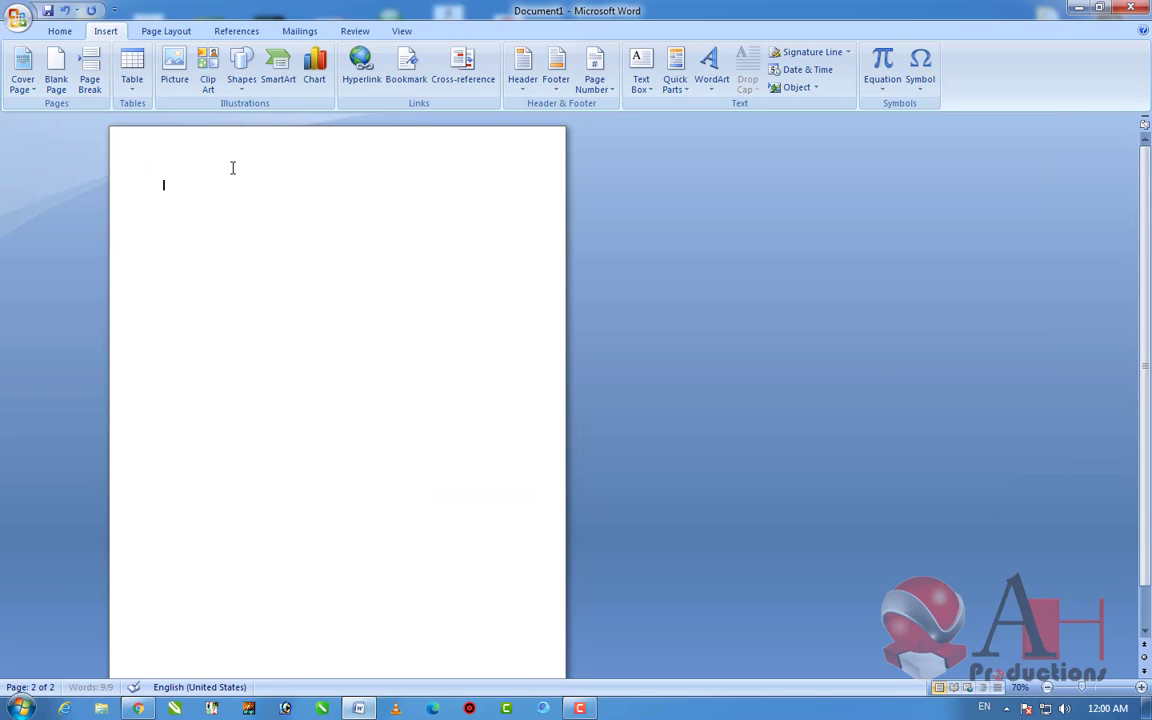
pyautogui.scroll(2, 181, 180)
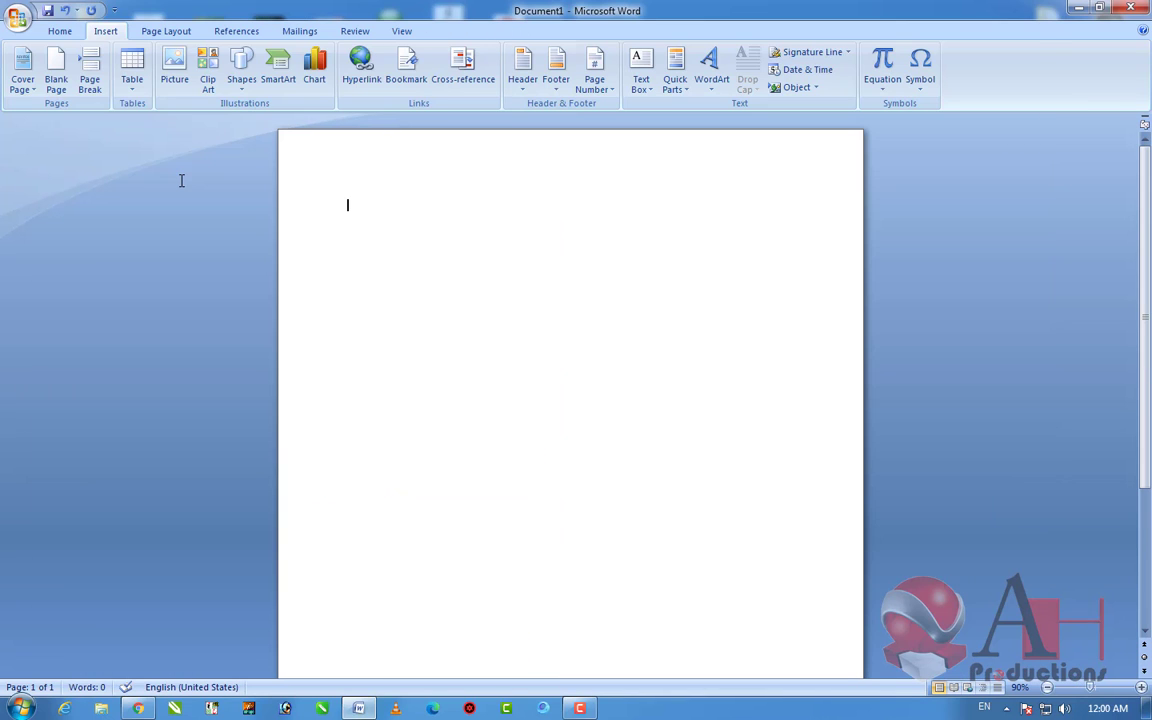
# Step: Insert two page breaks into the blank document, and remove both of them again
pyautogui.click(89, 76)
pyautogui.scroll(-4, 438, 346)
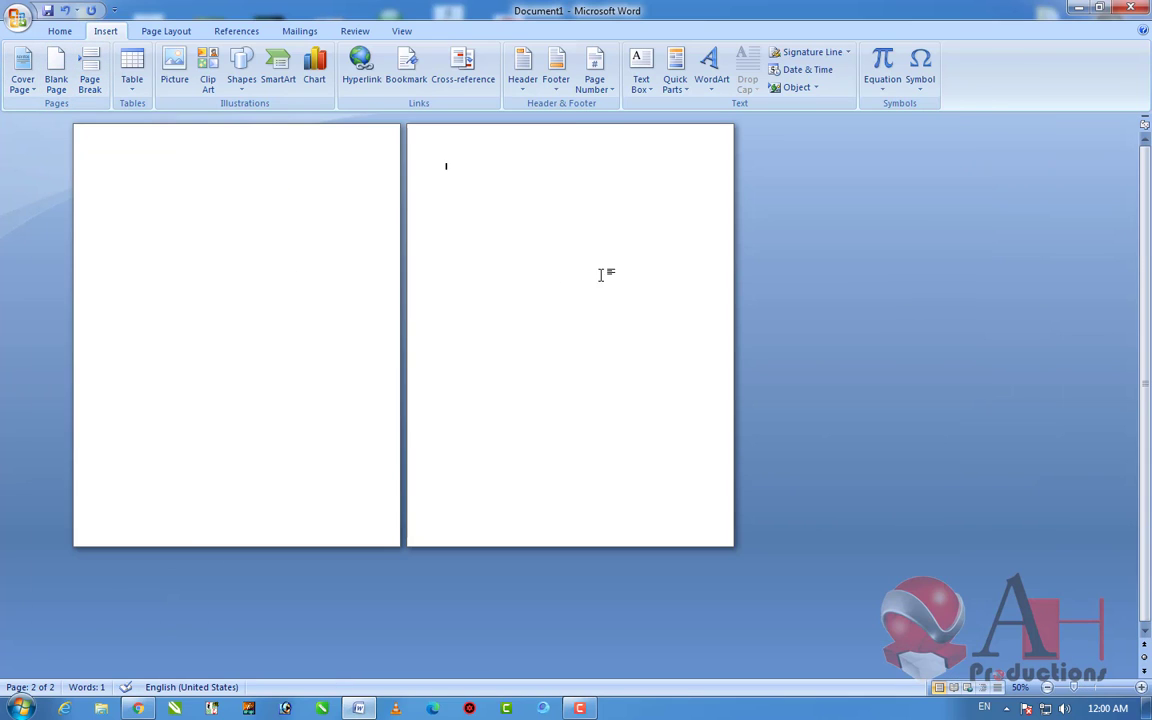
pyautogui.click(89, 78)
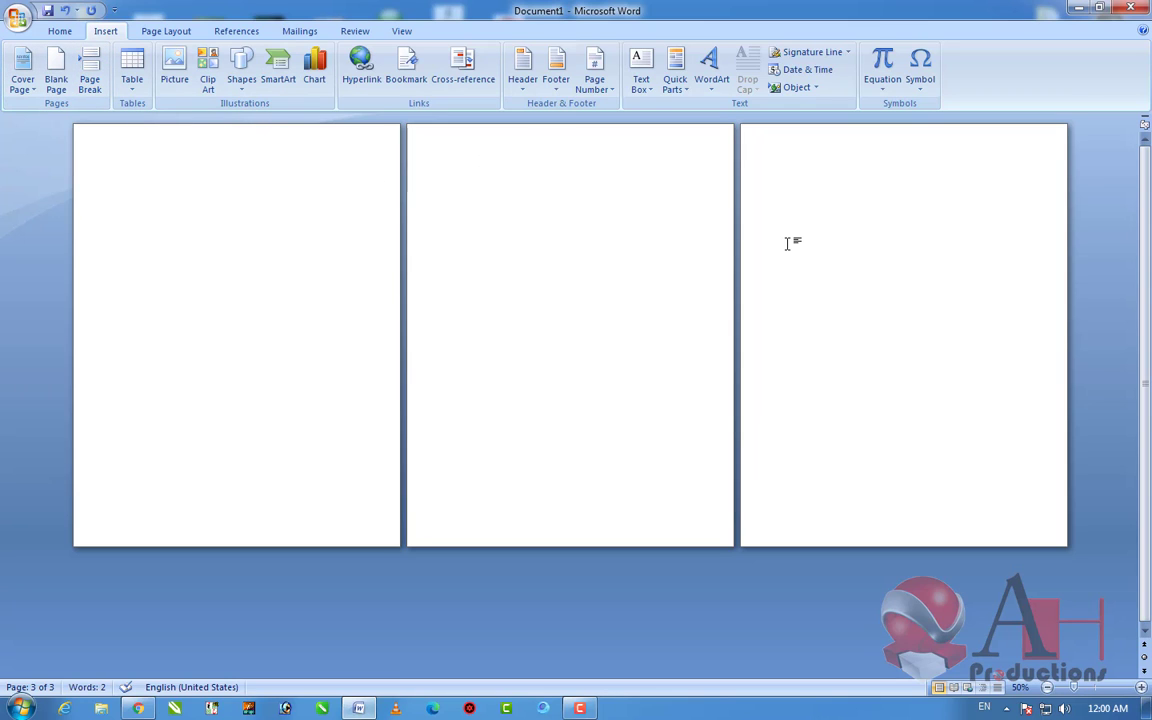
pyautogui.press('BackSpace')
pyautogui.press('BackSpace')
pyautogui.keyDown('ctrl'); pyautogui.scroll(2, 288, 260); pyautogui.keyUp('ctrl')
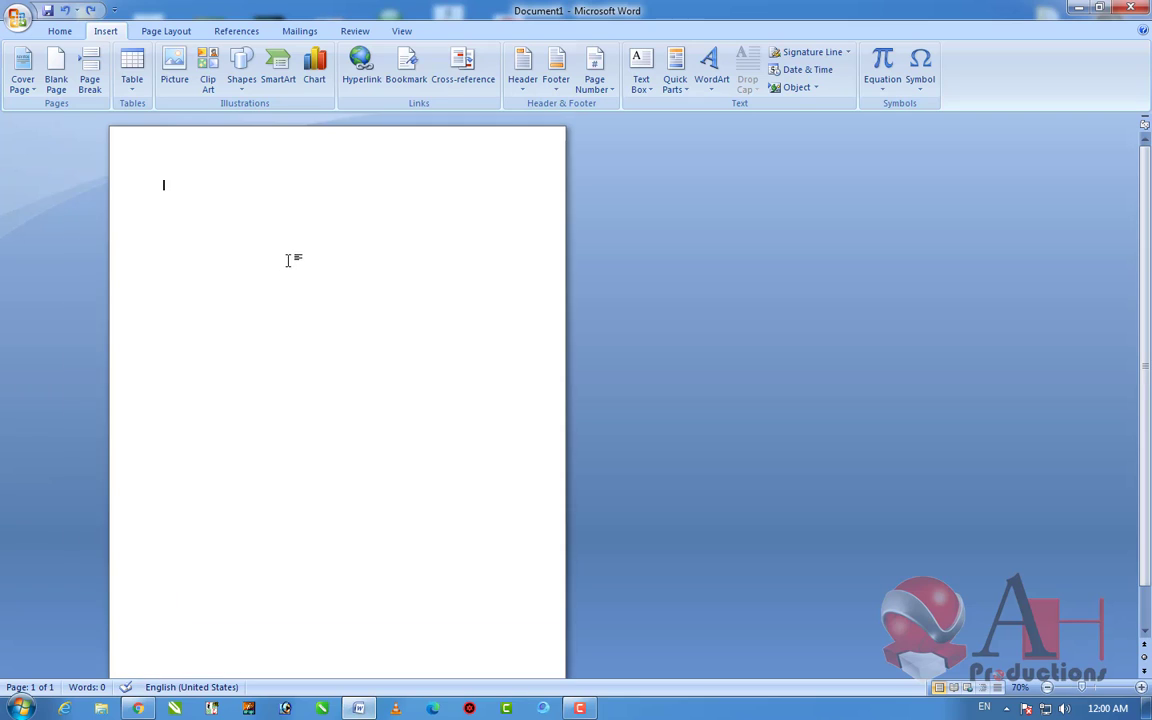
pyautogui.keyDown('ctrl'); pyautogui.scroll(2, 178, 118); pyautogui.keyUp('ctrl')
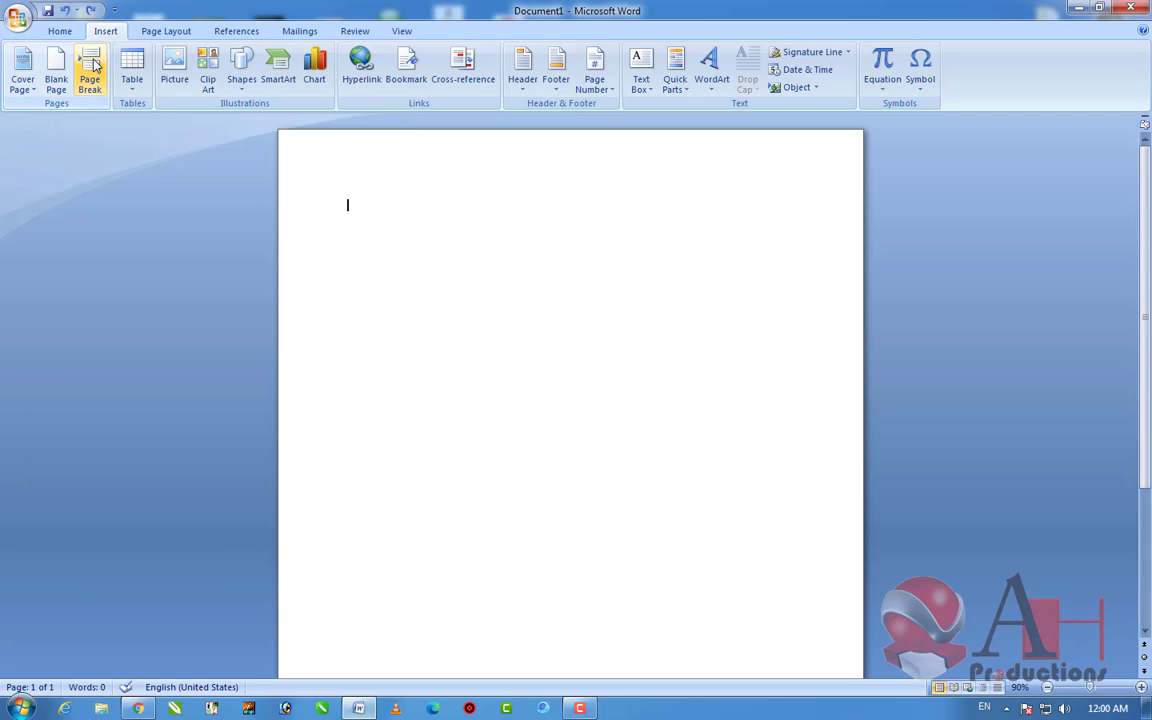
# Step: Insert a table with eight columns and one row, and apply the black banded table style without vertical borders
pyautogui.click(134, 89)
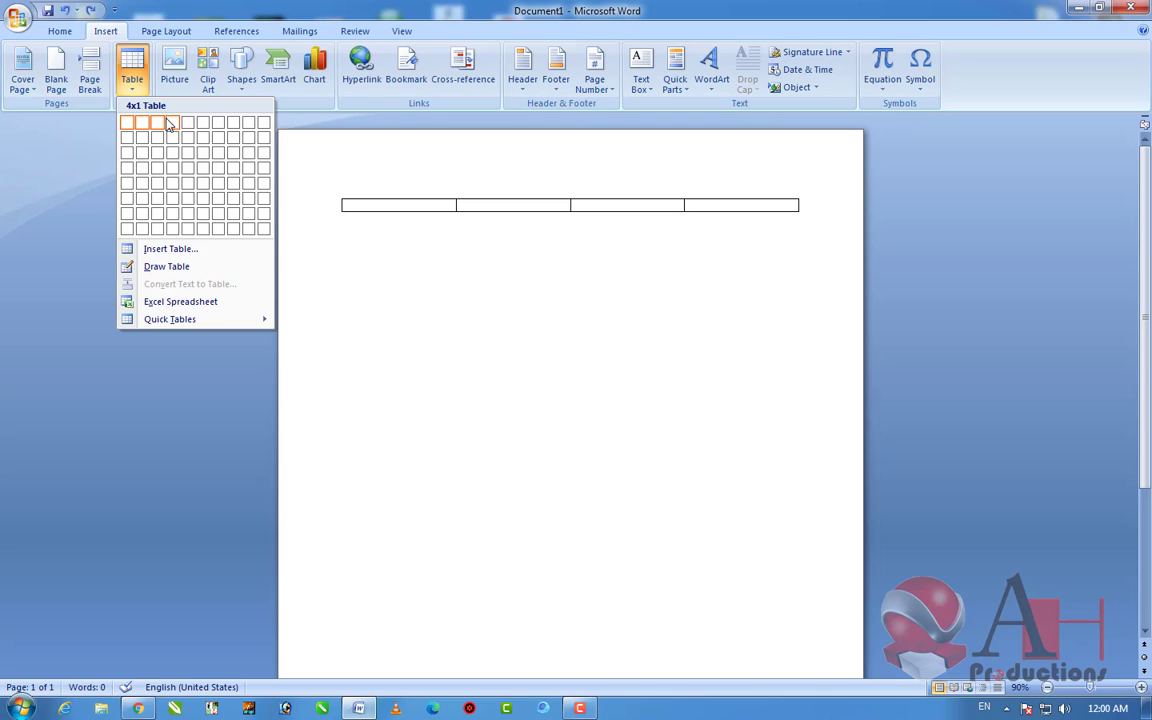
pyautogui.click(237, 124)
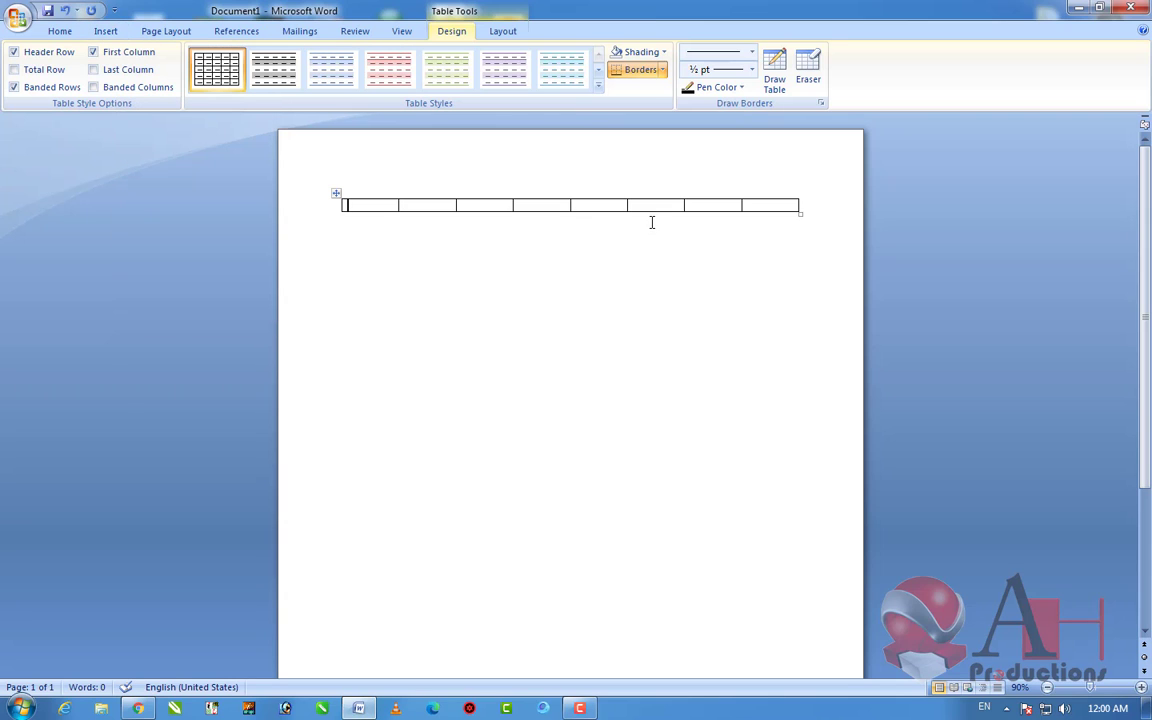
pyautogui.scroll(1, 676, 217)
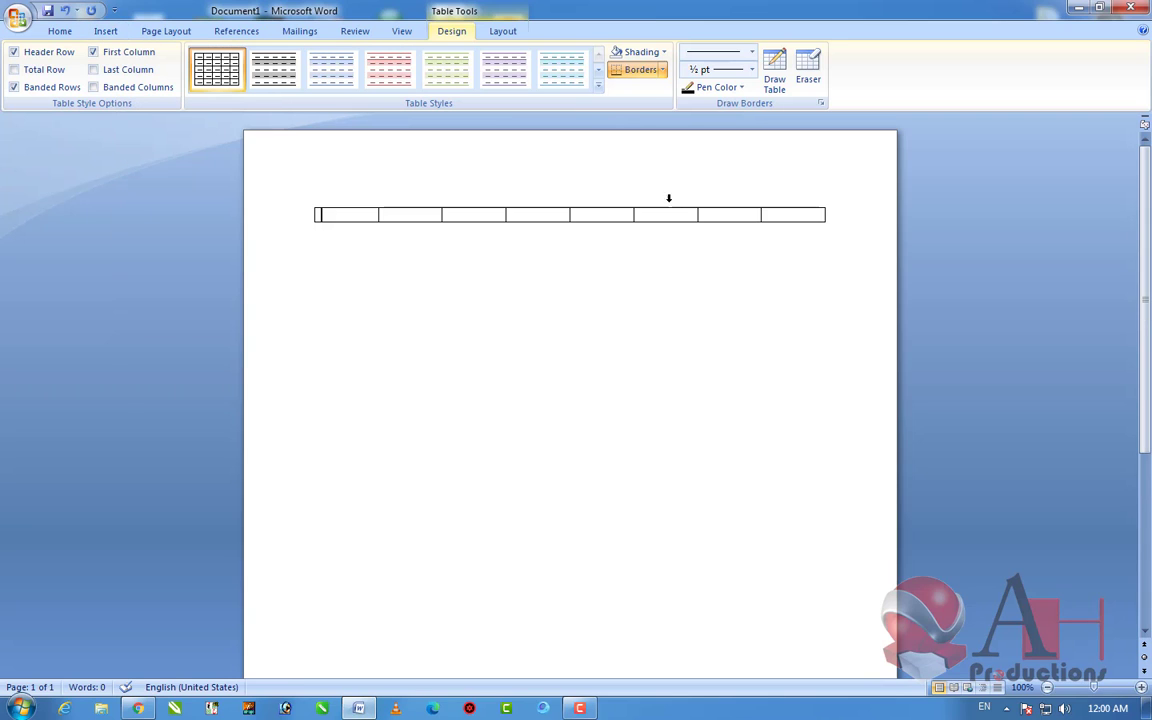
pyautogui.click(274, 68)
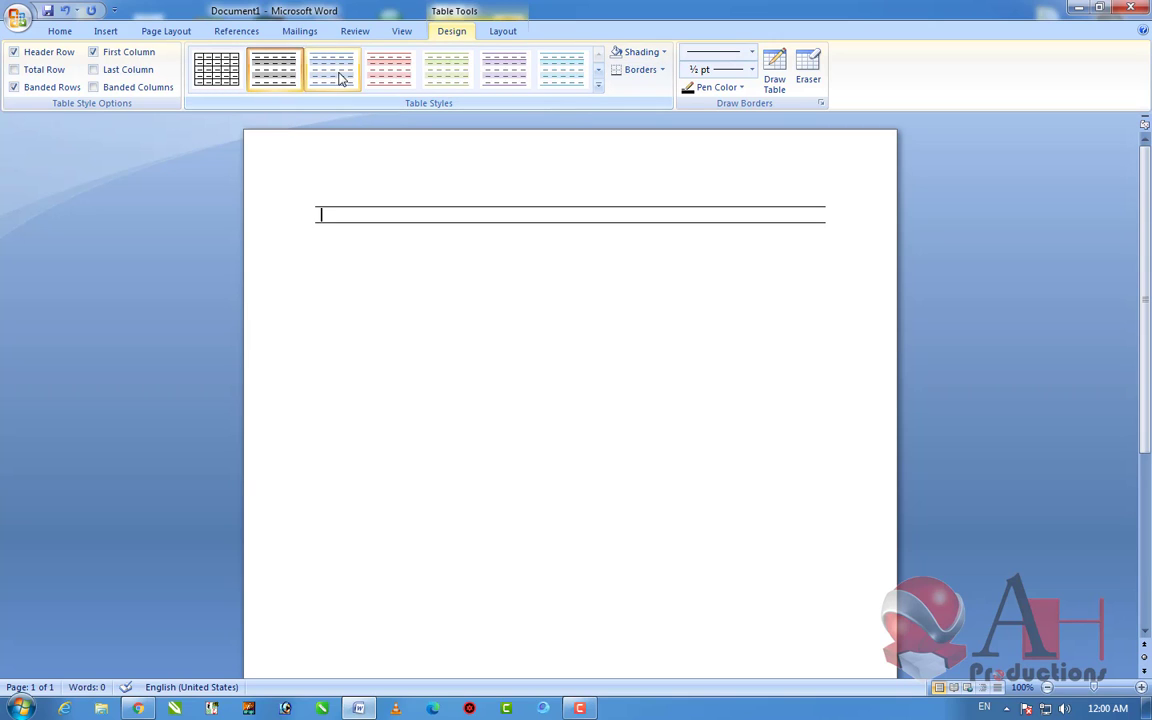
# Step: Apply the plain grid style with all borders to the eight-column table
pyautogui.click(232, 62)
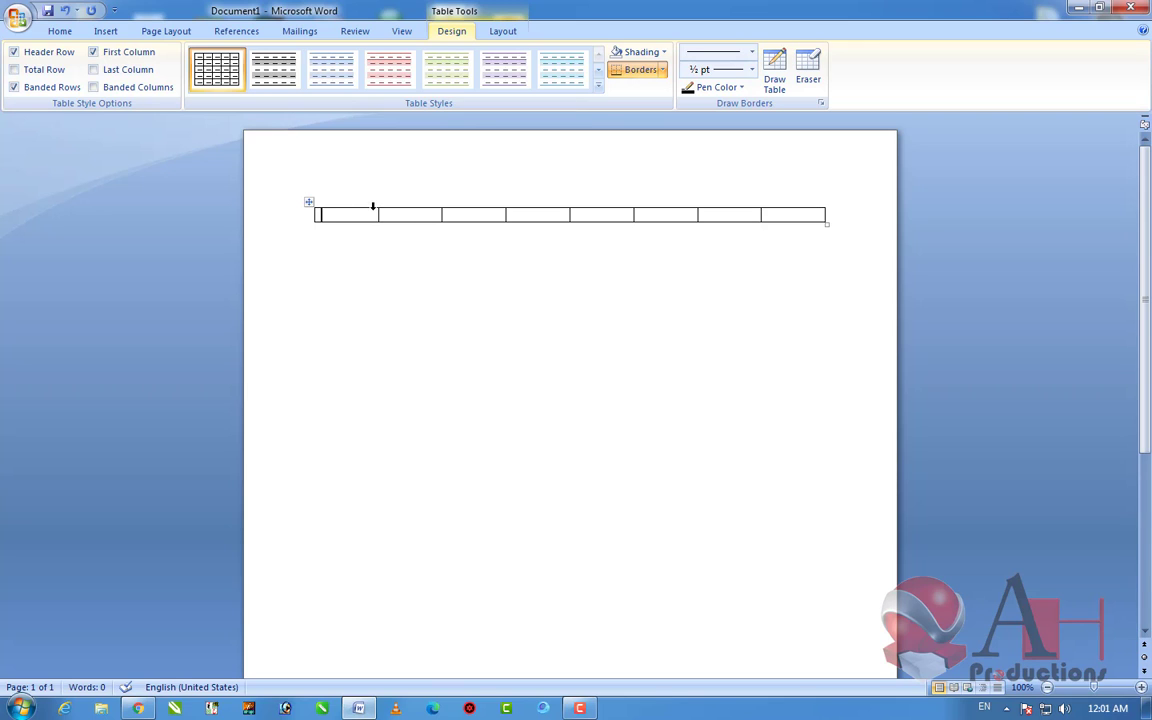
# Step: Examine the Font dialog's Latin font list and character spacing settings, and close the dialog without changing anything
pyautogui.click(70, 34)
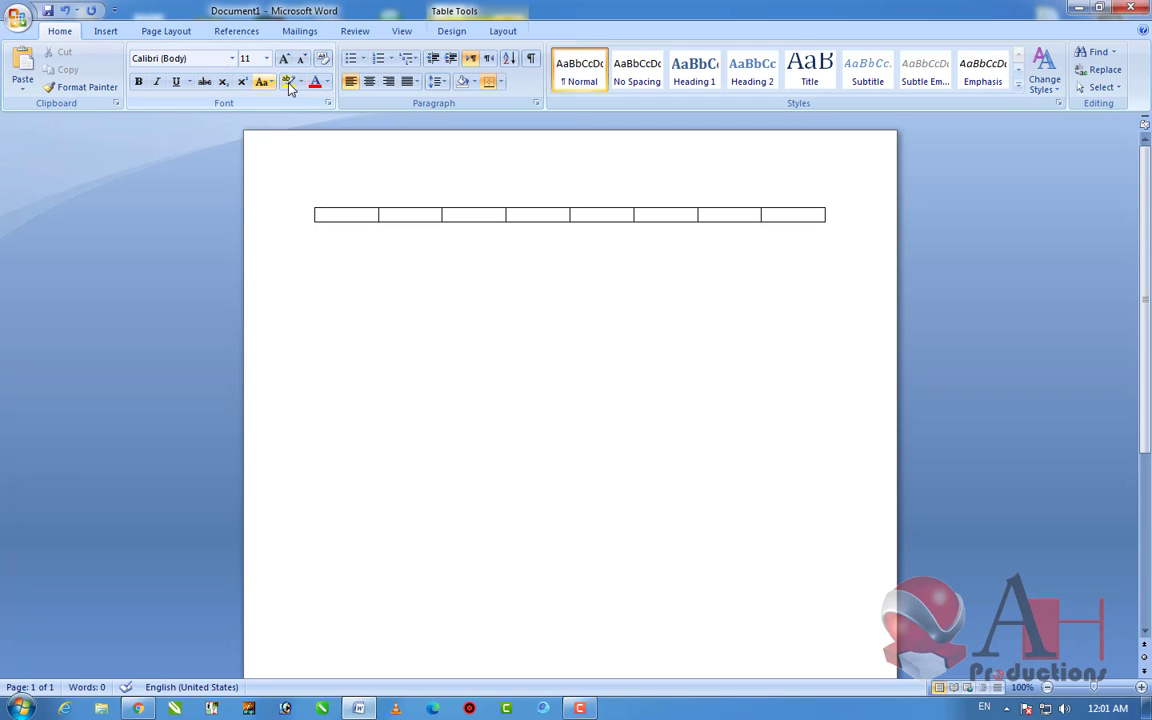
pyautogui.click(328, 104)
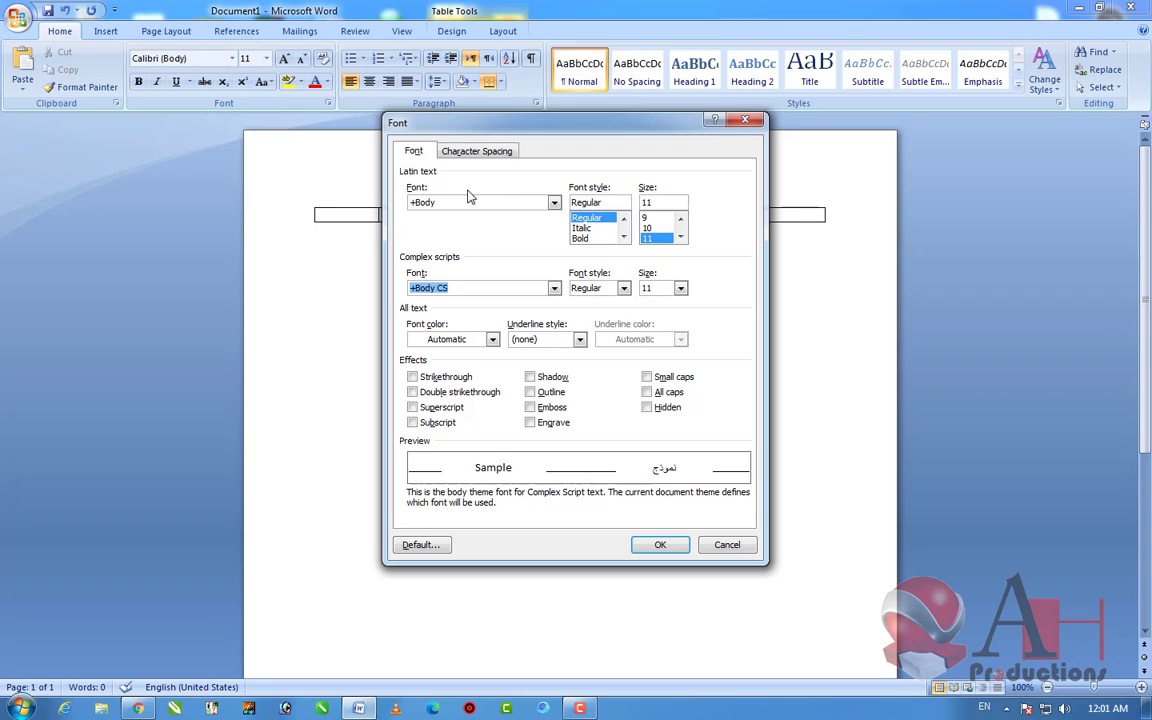
pyautogui.click(553, 203)
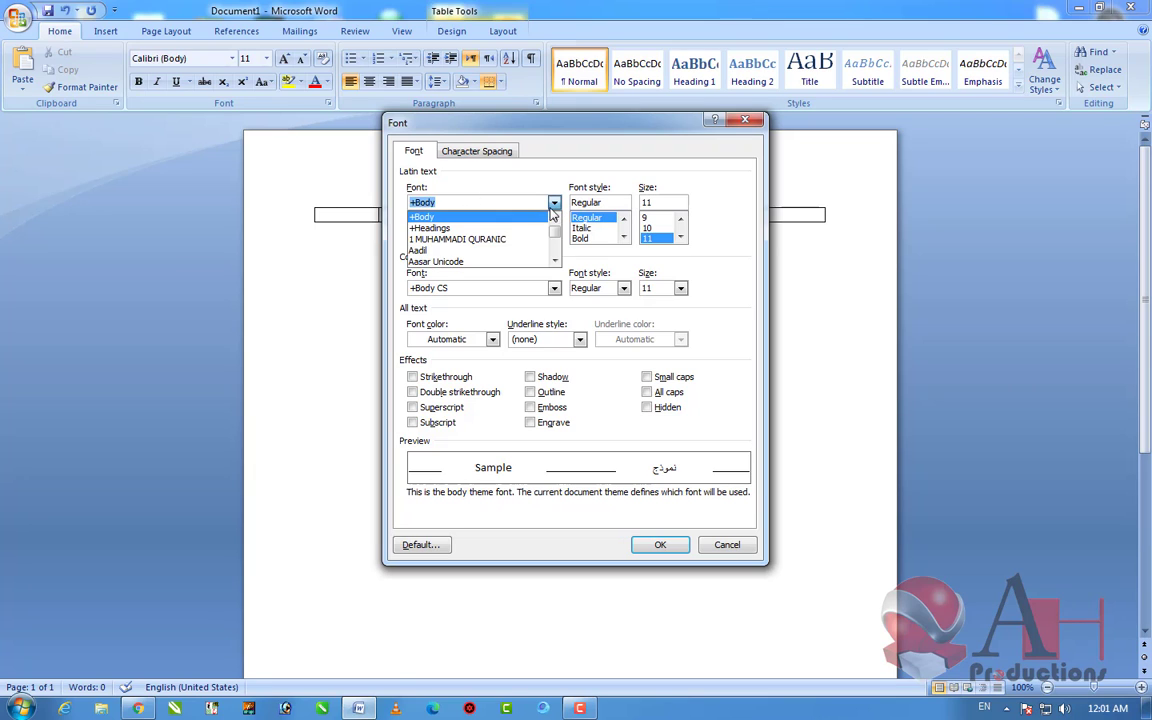
pyautogui.scroll(-1, 551, 214)
pyautogui.click(499, 186)
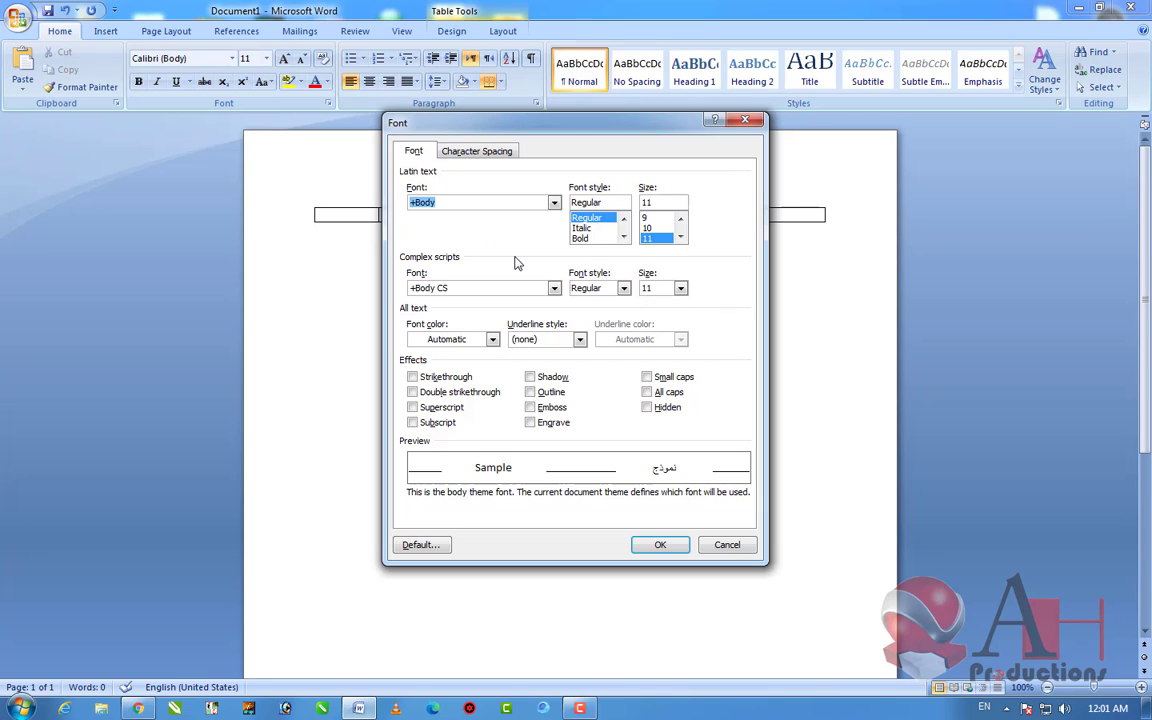
pyautogui.click(483, 158)
pyautogui.click(414, 151)
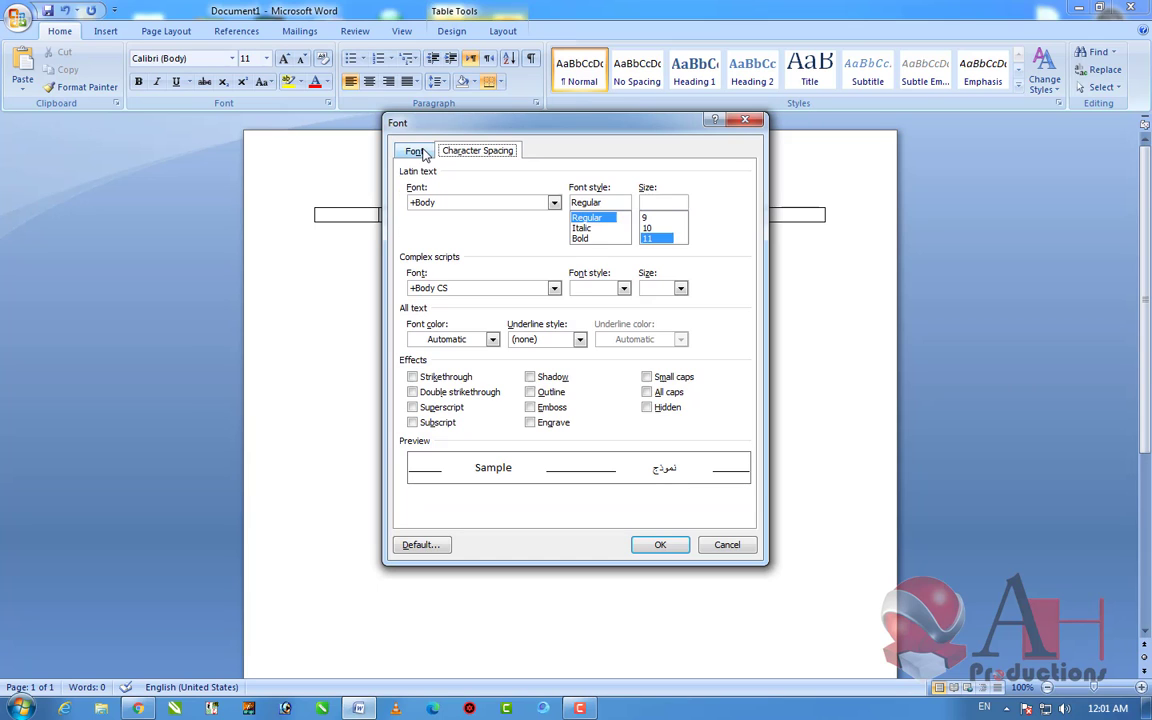
pyautogui.click(745, 120)
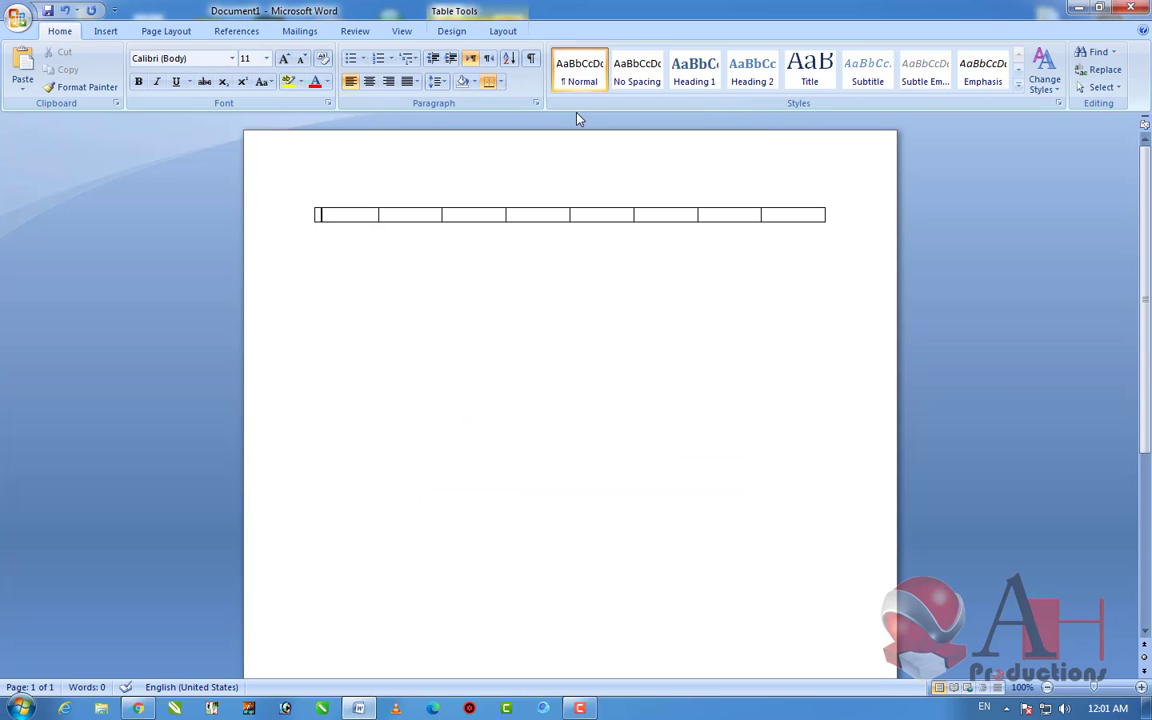
# Step: Set the font in the table's first cell to Times New Roman (Headings) at size 14
pyautogui.click(233, 58)
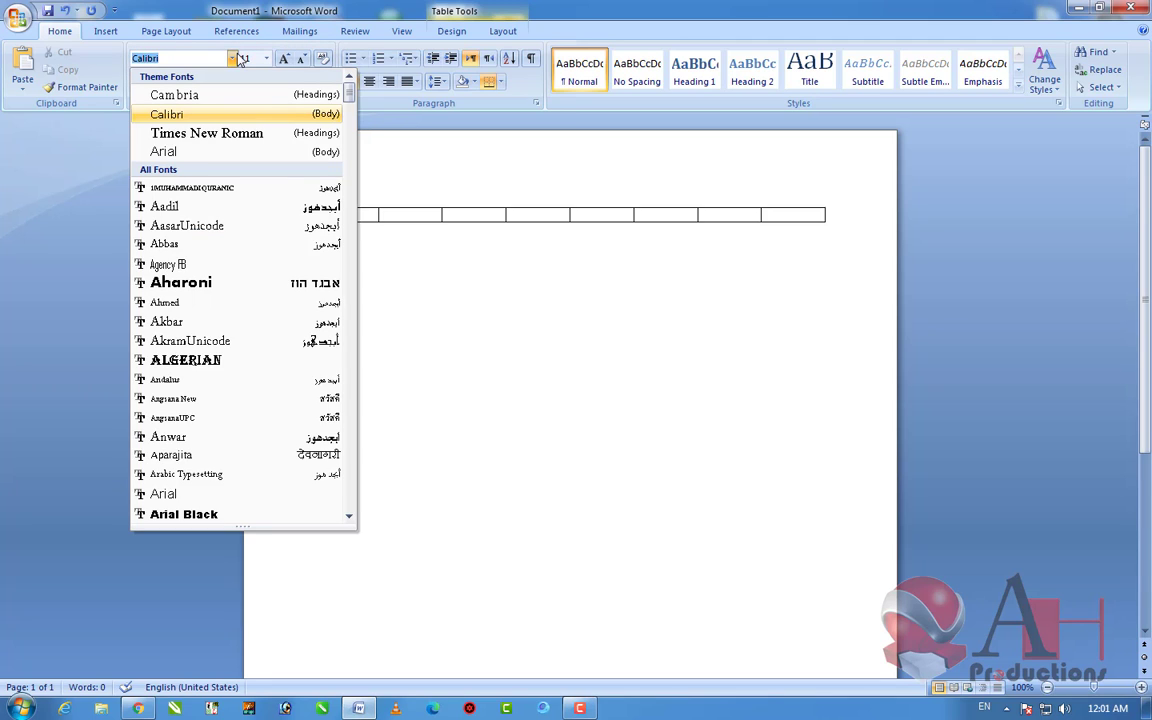
pyautogui.click(204, 133)
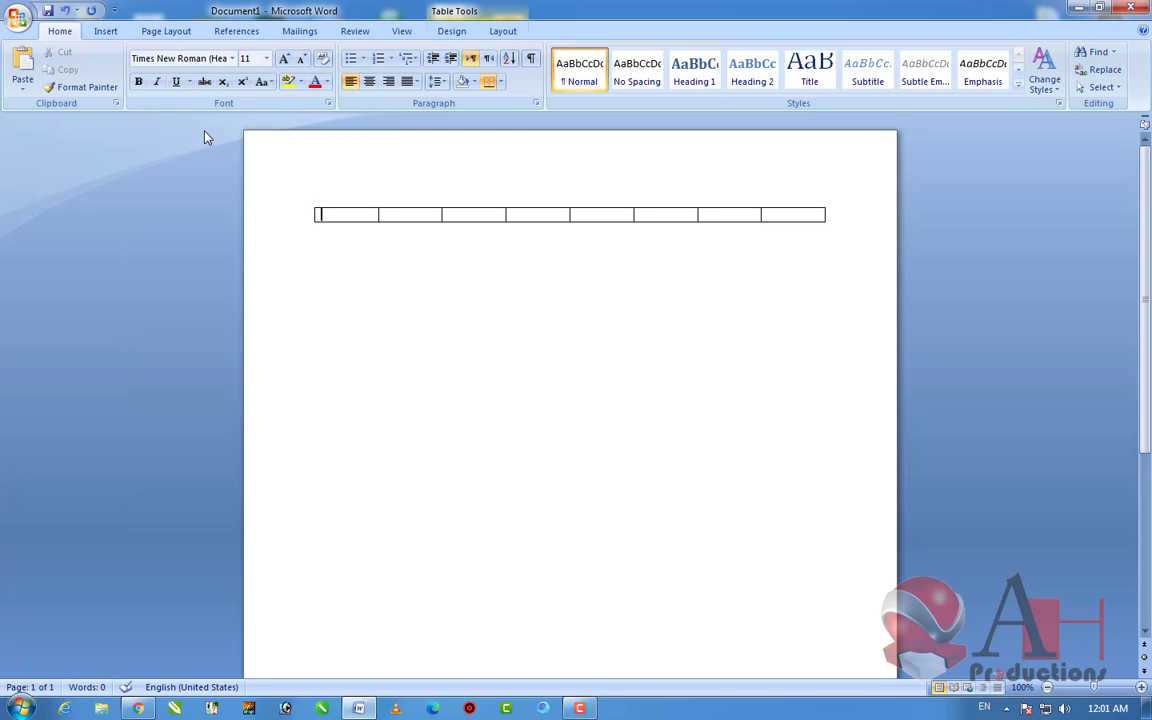
pyautogui.click(266, 58)
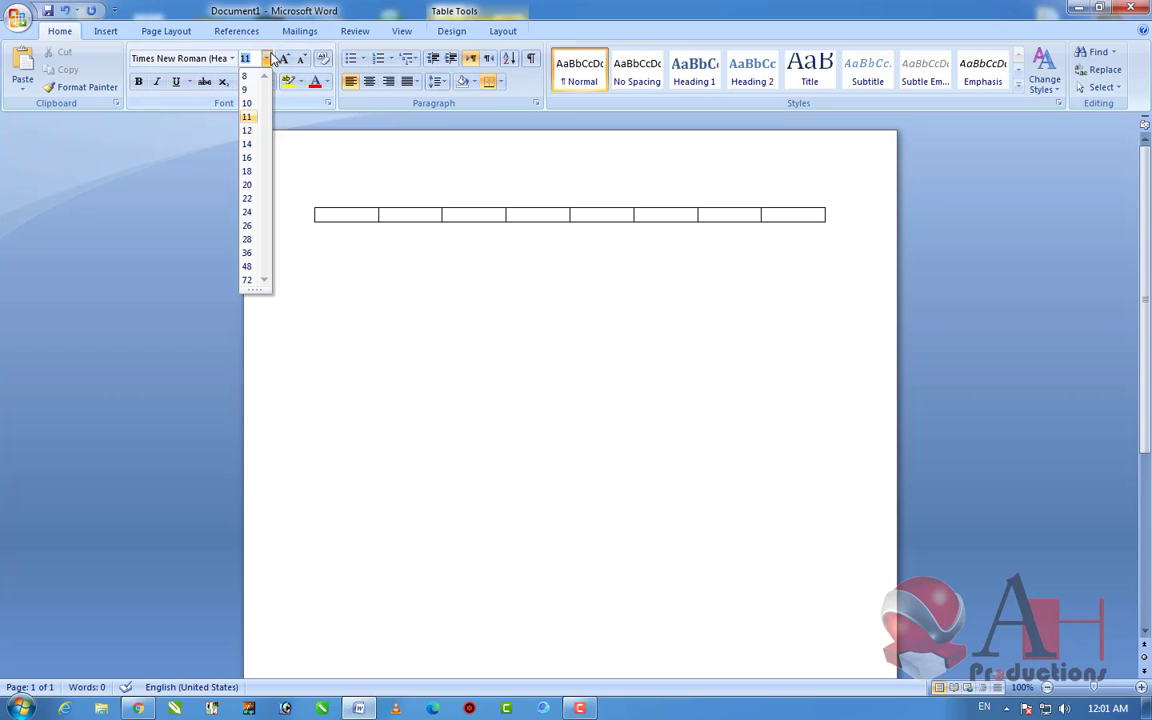
pyautogui.click(257, 145)
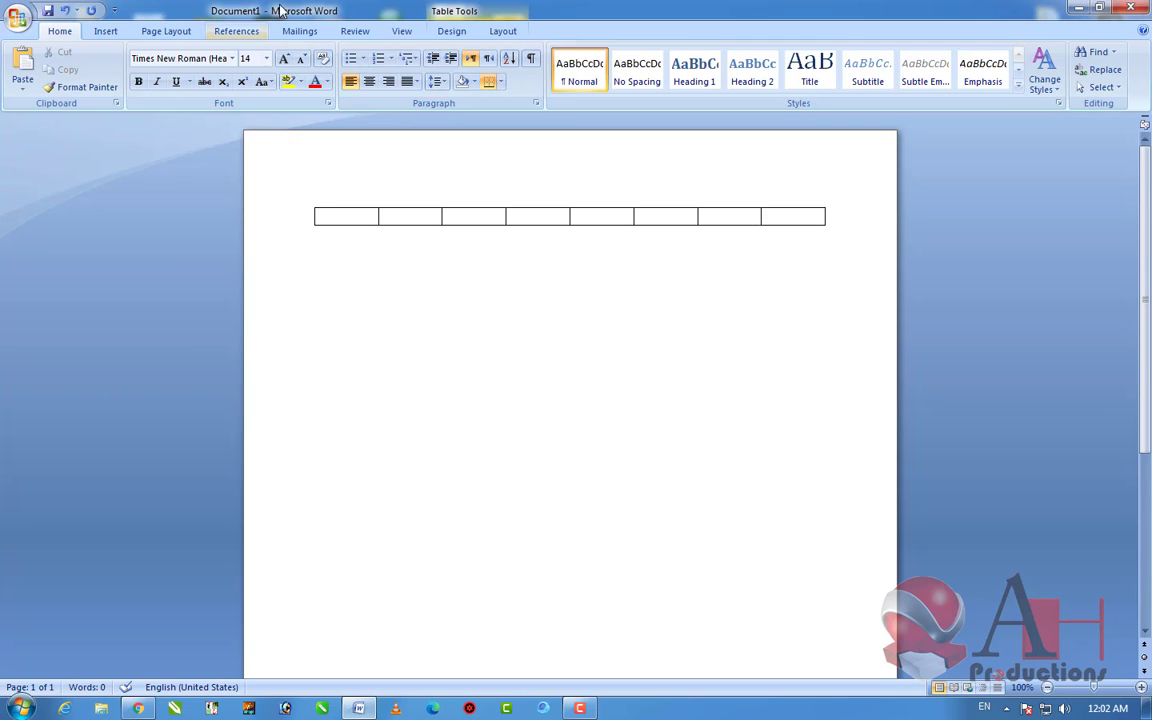
# Step: Grow the font in the first cell one step to 16, and shrink it back to 14
pyautogui.click(236, 59)
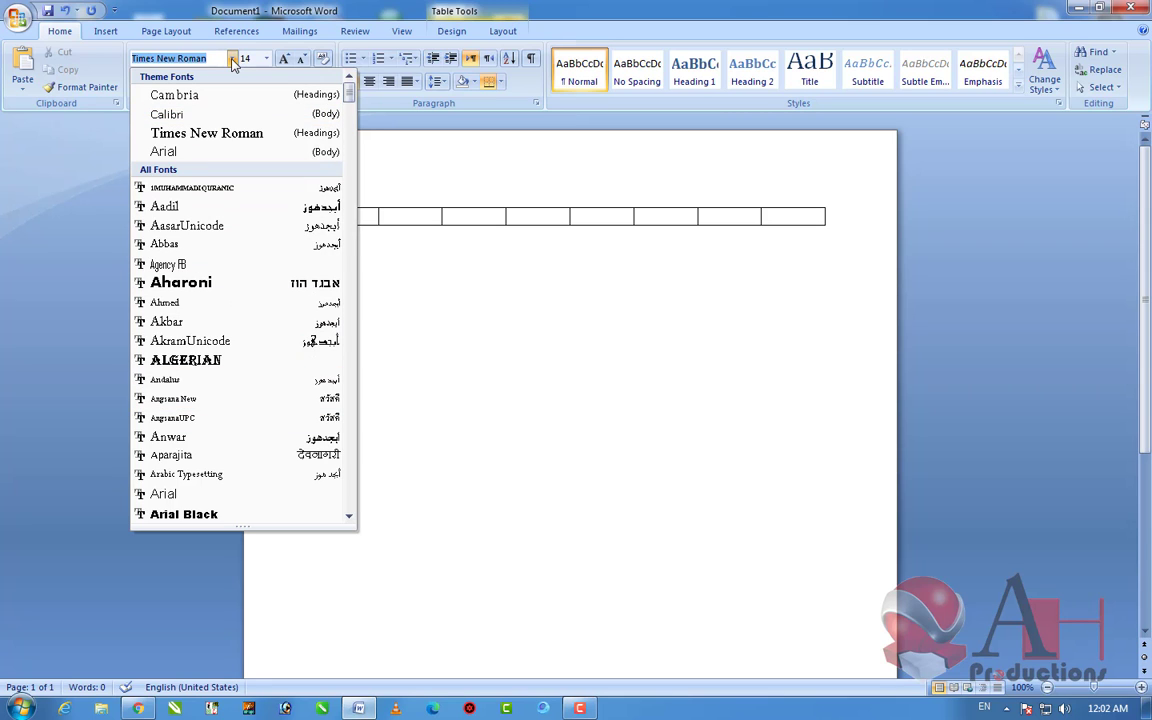
pyautogui.click(233, 59)
pyautogui.click(266, 59)
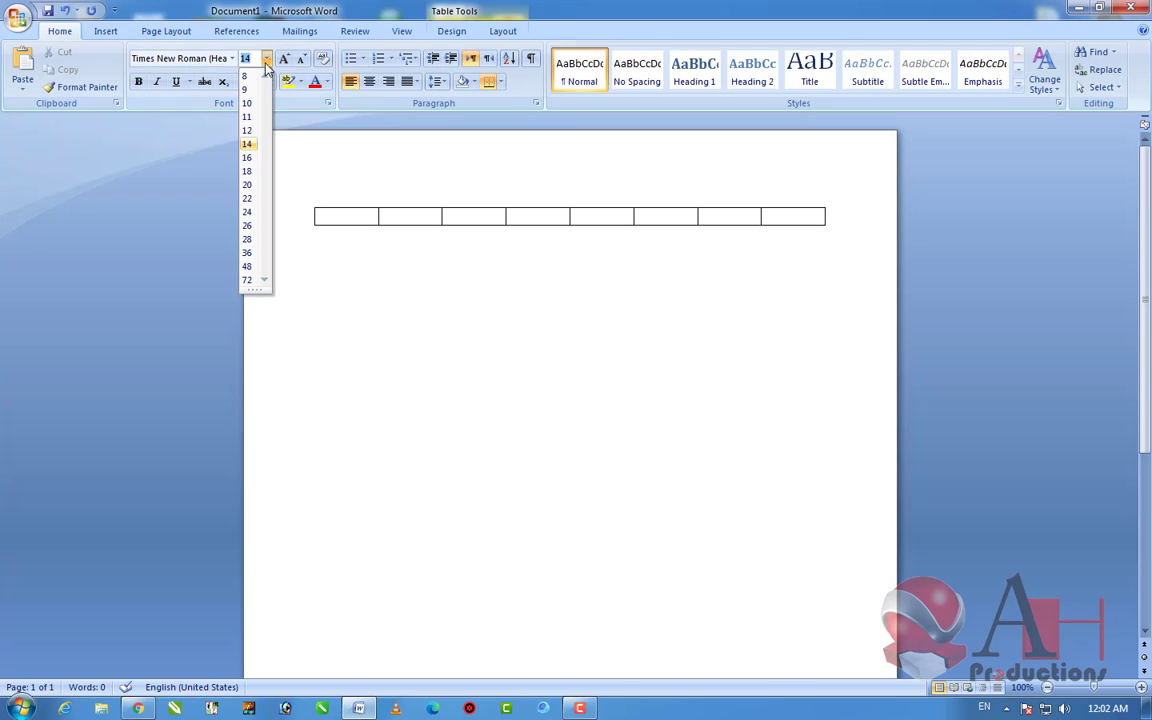
pyautogui.click(254, 146)
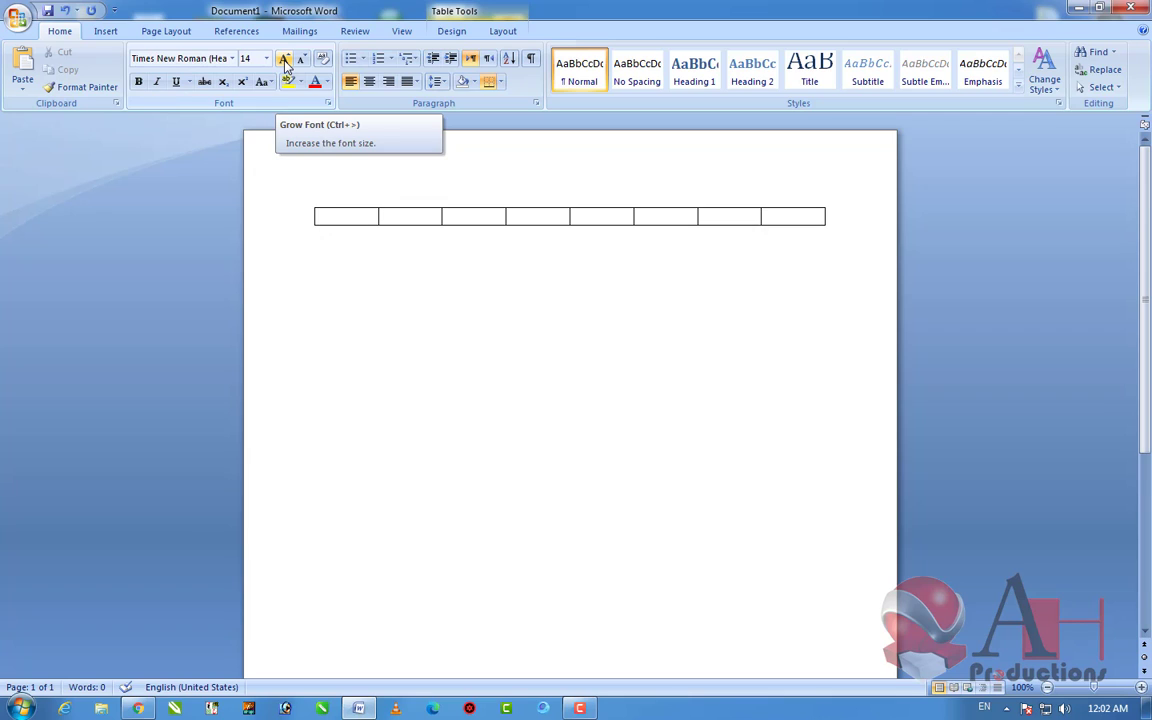
pyautogui.click(285, 62)
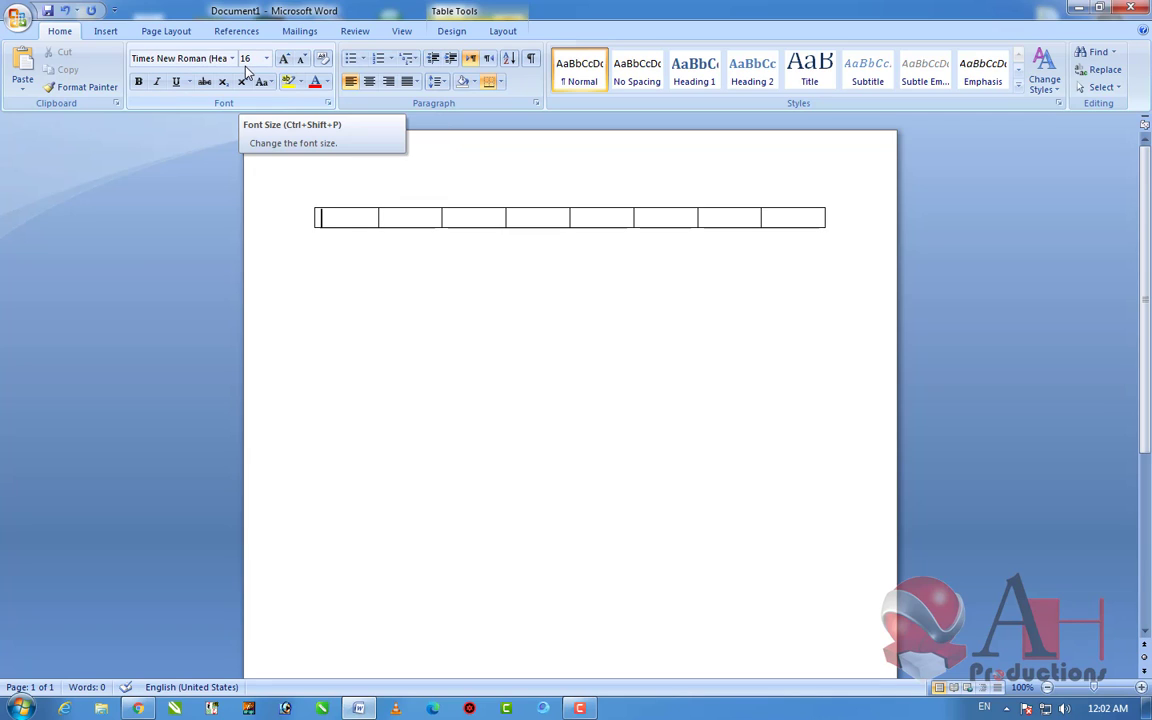
pyautogui.click(301, 60)
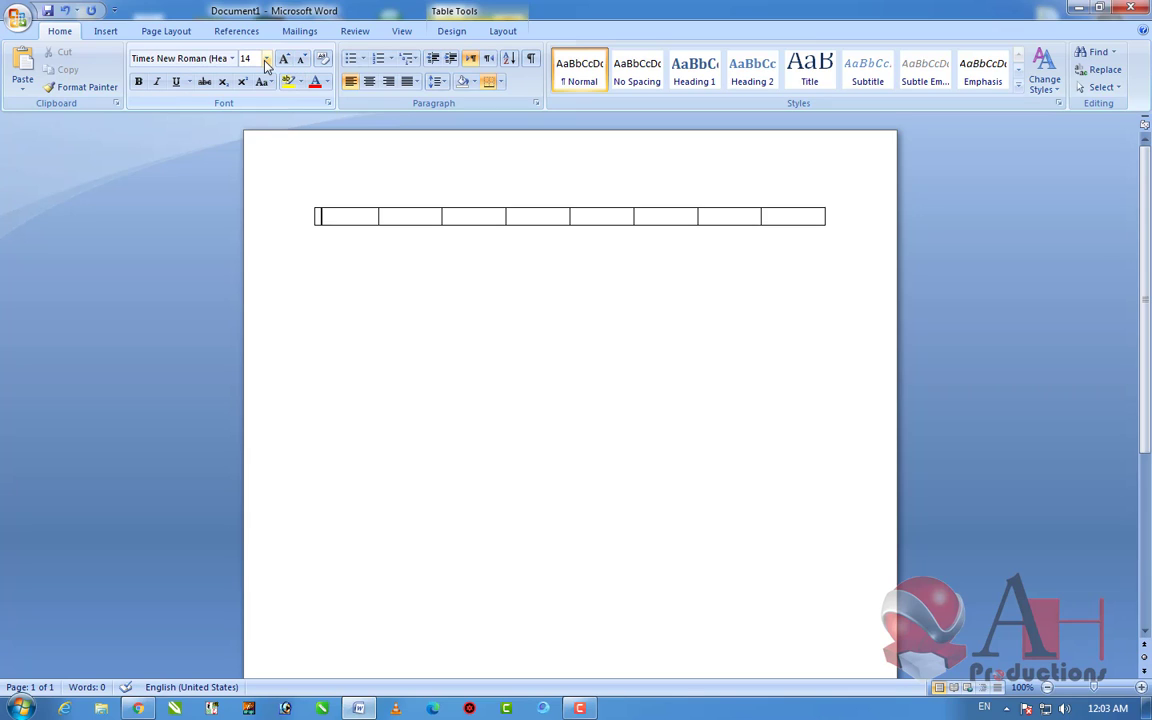
# Step: Insert an empty line above the table and enter the title "Ah Production Work sheet" on it
pyautogui.click(411, 192)
pyautogui.click(309, 218)
pyautogui.click(307, 222)
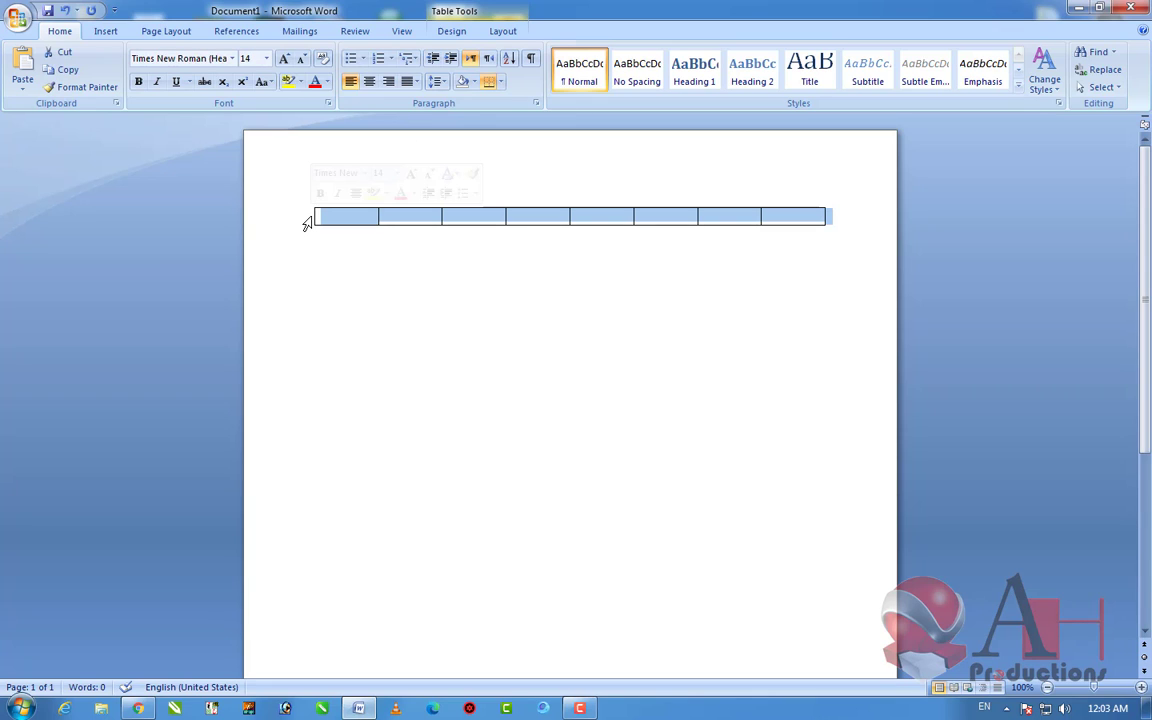
pyautogui.click(311, 216)
pyautogui.press('Return')
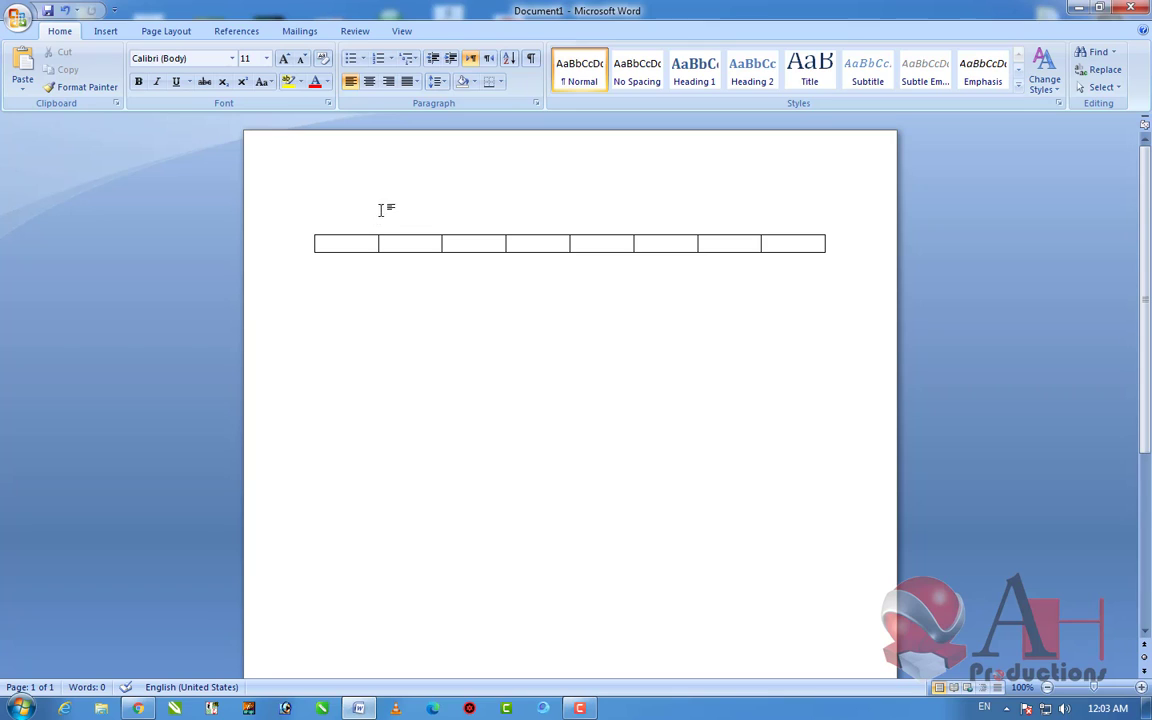
pyautogui.scroll(1, 386, 204)
pyautogui.write('A')
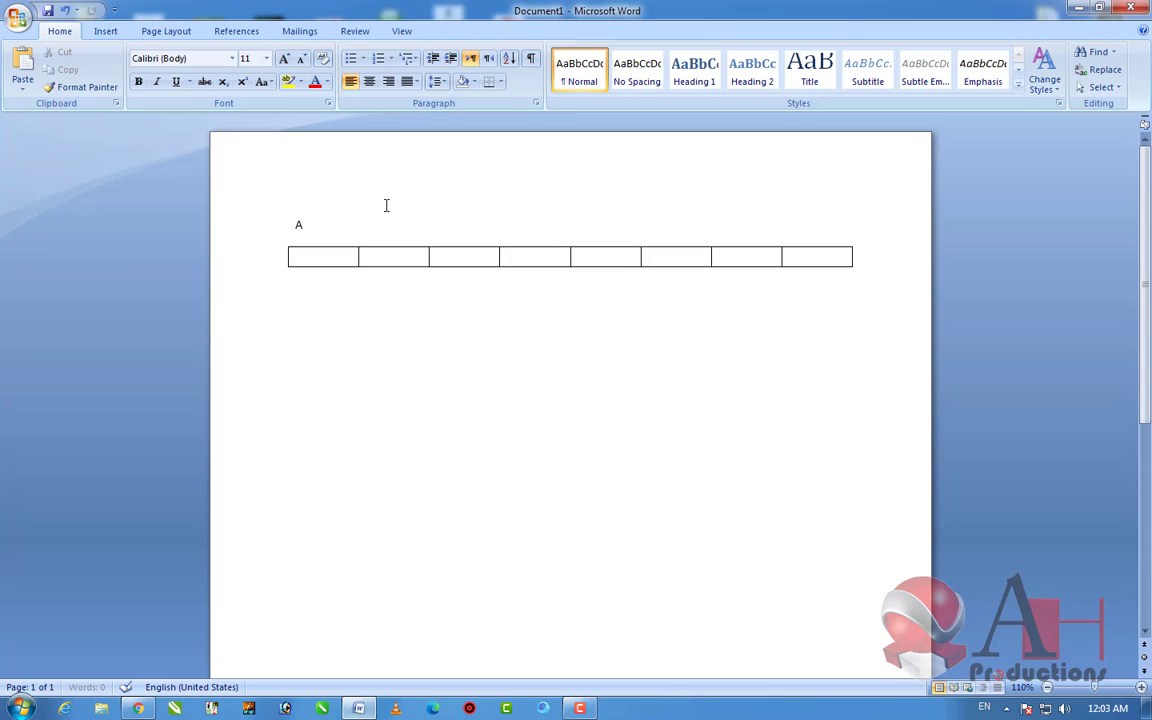
pyautogui.write('h Production Work sheet')
pyautogui.keyDown('ctrl'); pyautogui.scroll(1, 386, 233); pyautogui.keyUp('ctrl')
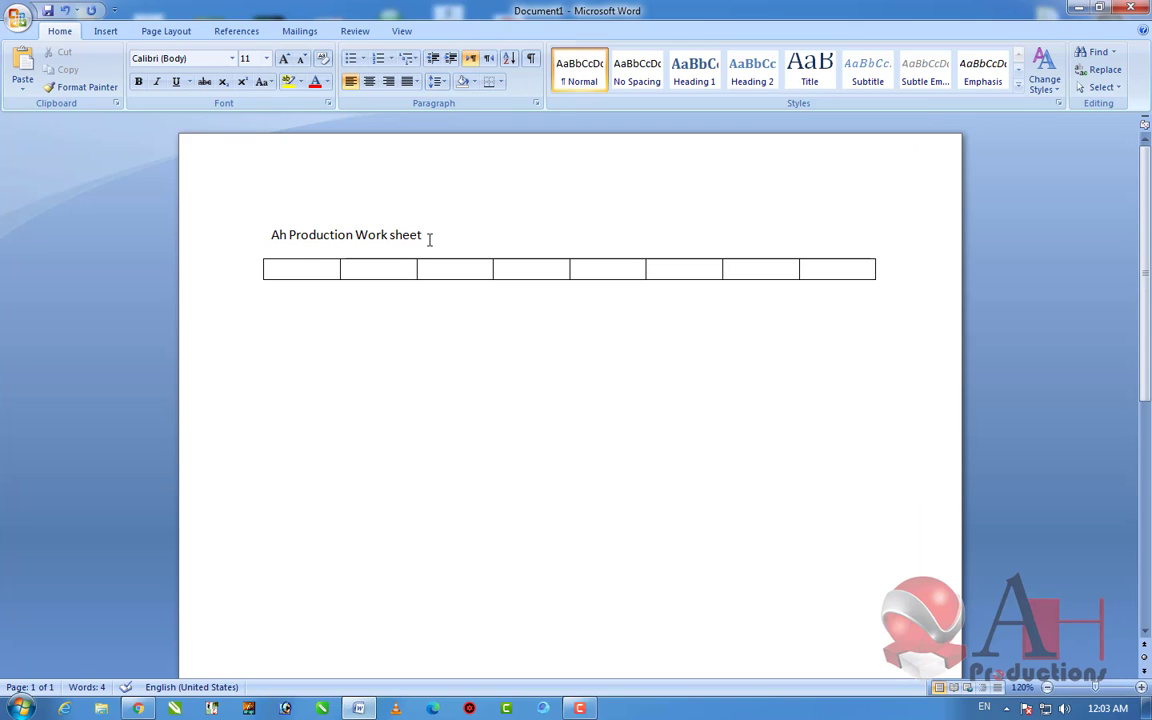
# Step: Try centered, left and right alignment on the title line, and leave it centered
pyautogui.hotkey('ctrl', 'e')
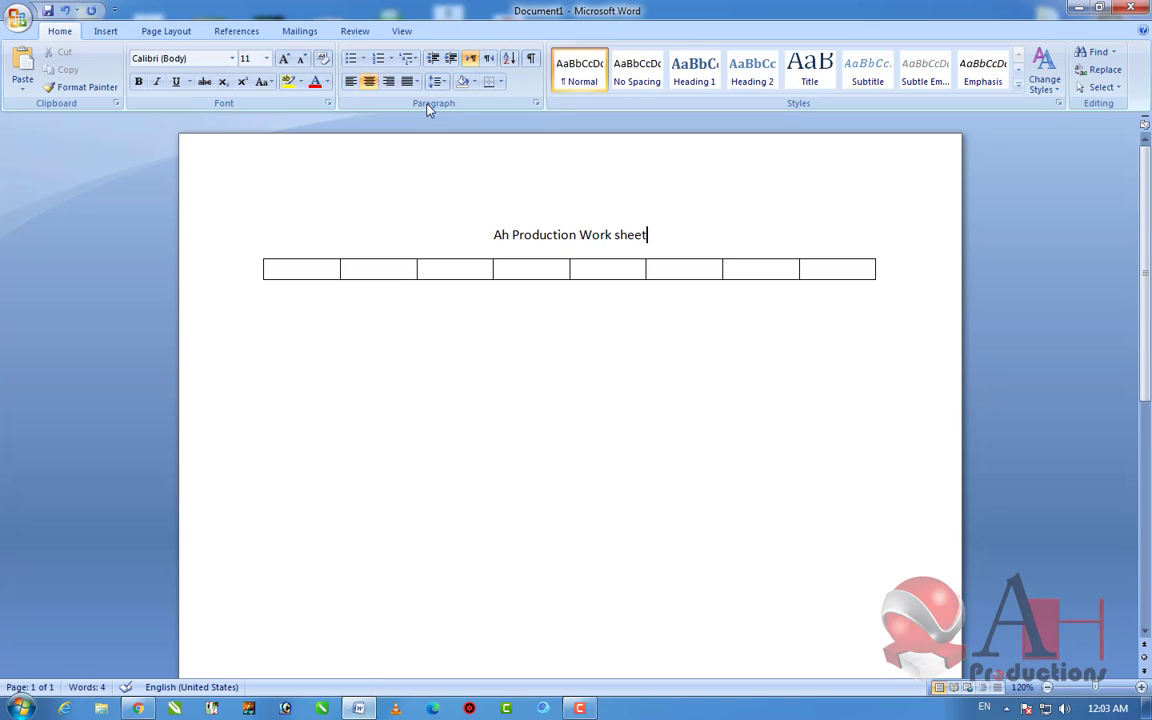
pyautogui.click(355, 84)
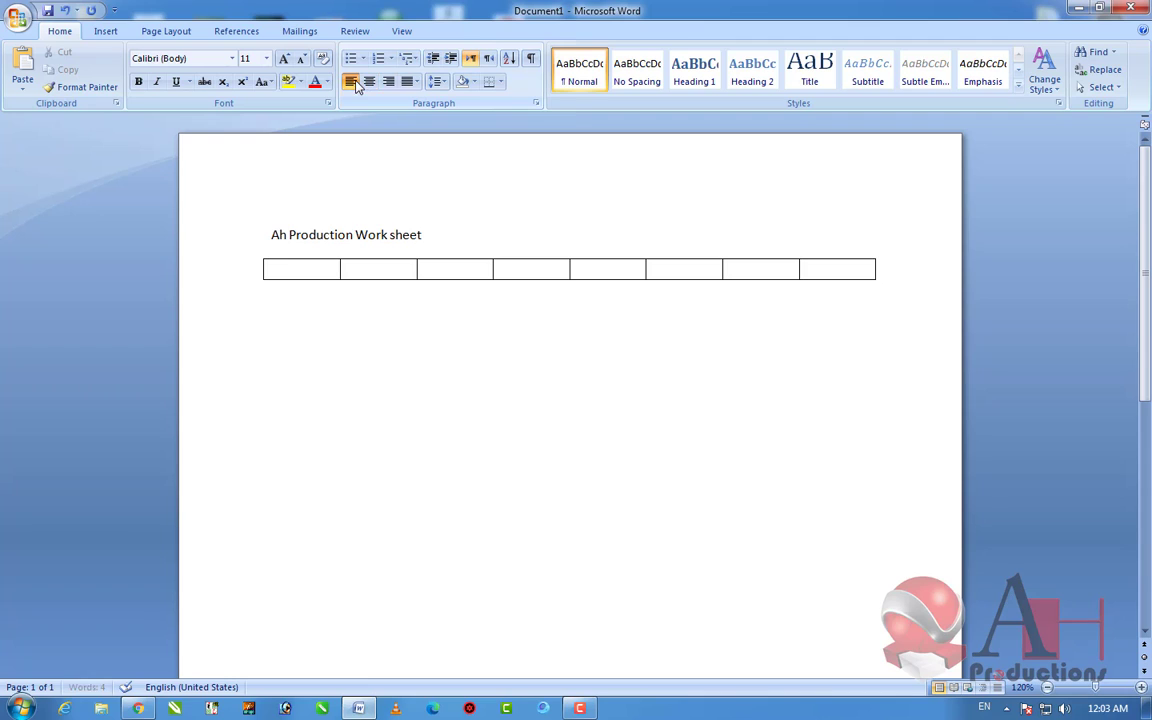
pyautogui.click(389, 84)
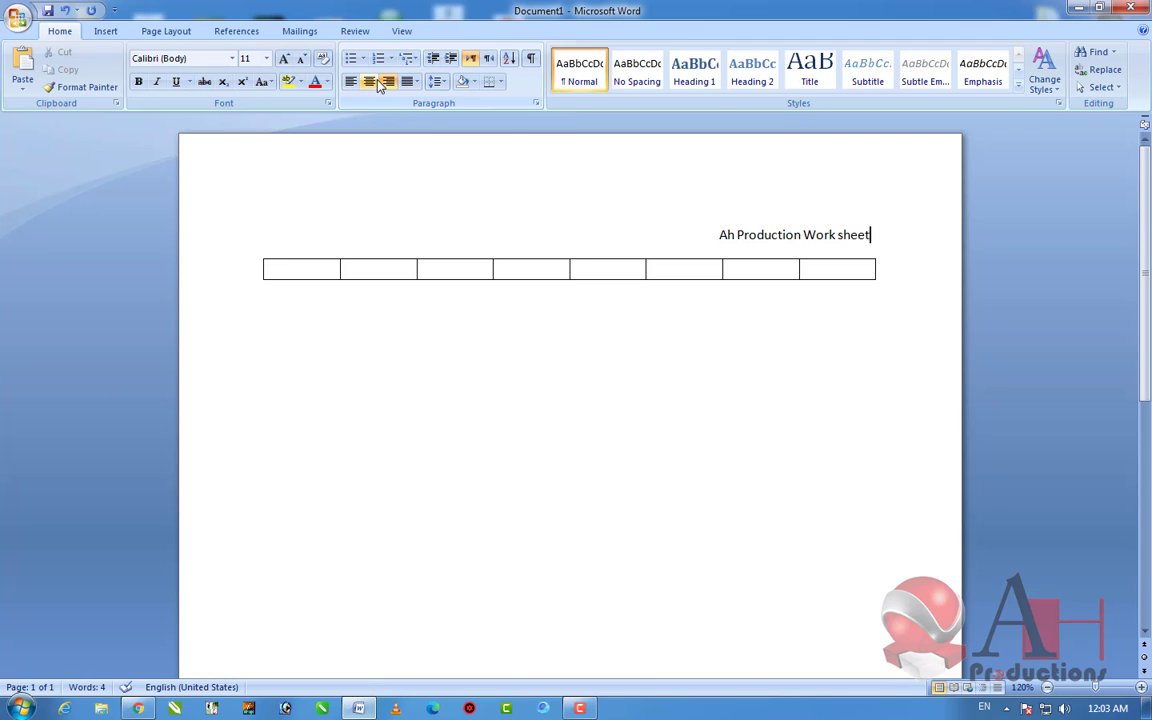
pyautogui.hotkey('ctrl', 'e')
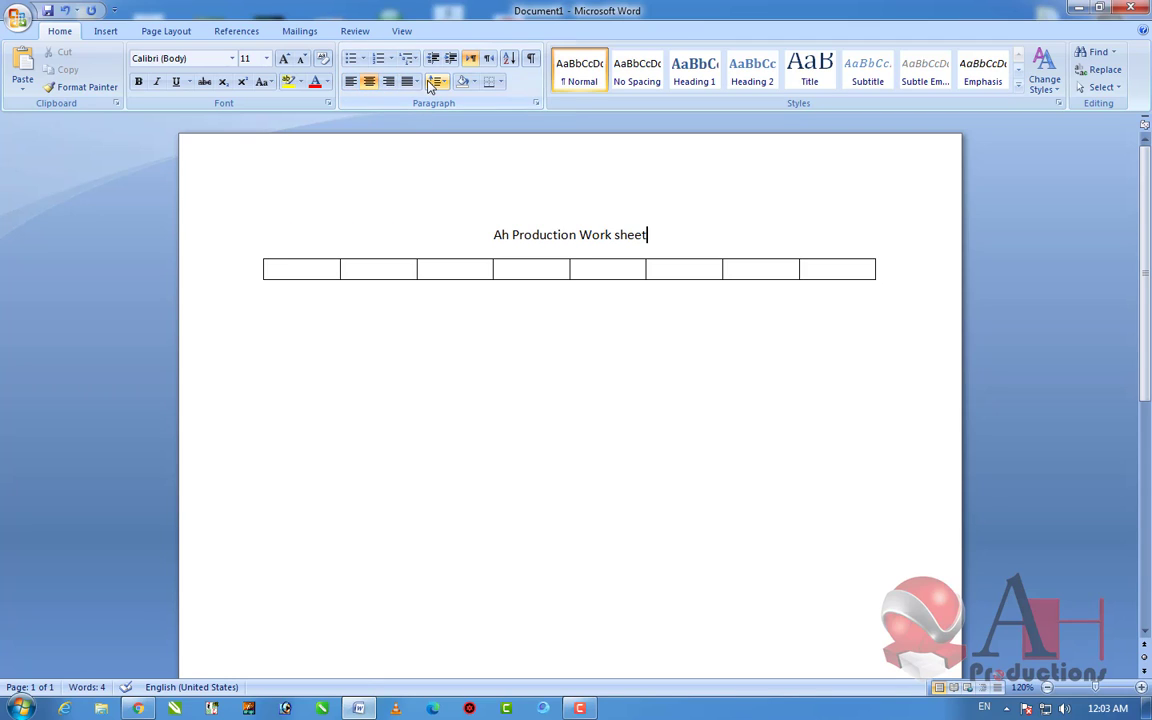
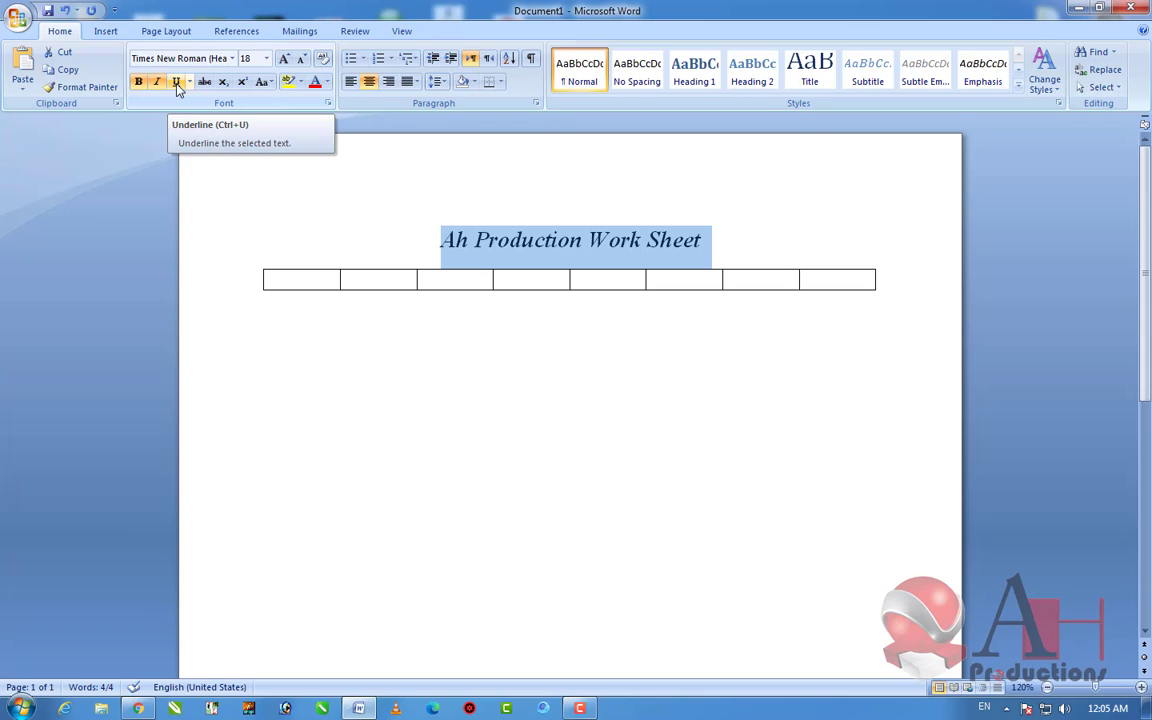
# Step: Underline the whole title "Ah Production Work Sheet" and clear the selection
pyautogui.click(177, 84)
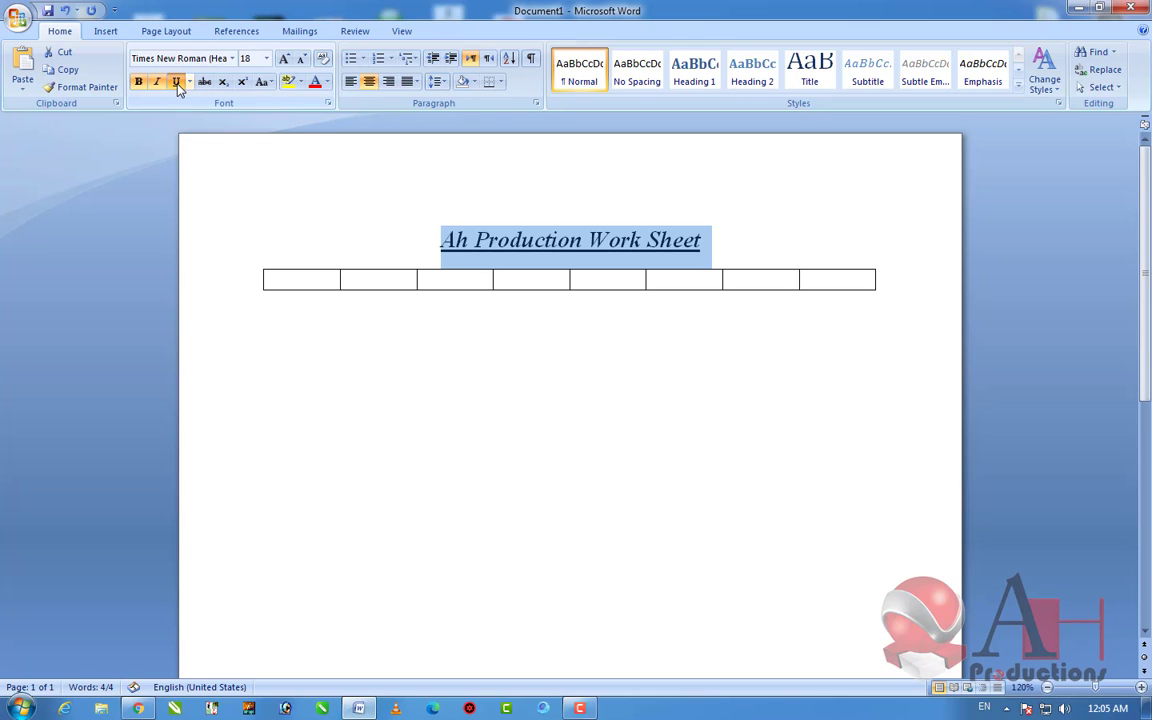
pyautogui.click(442, 240)
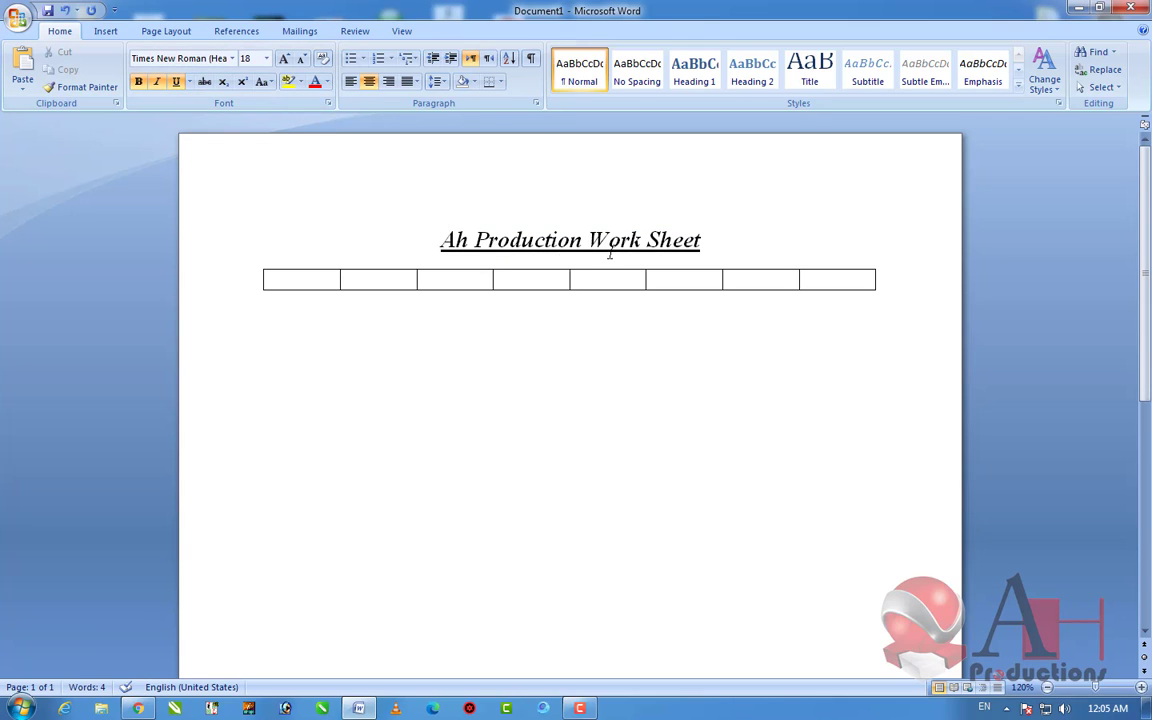
# Step: Remove the underline from the word "Work" in the title, and undo that change
pyautogui.moveTo(642, 243); pyautogui.dragTo(590, 243)
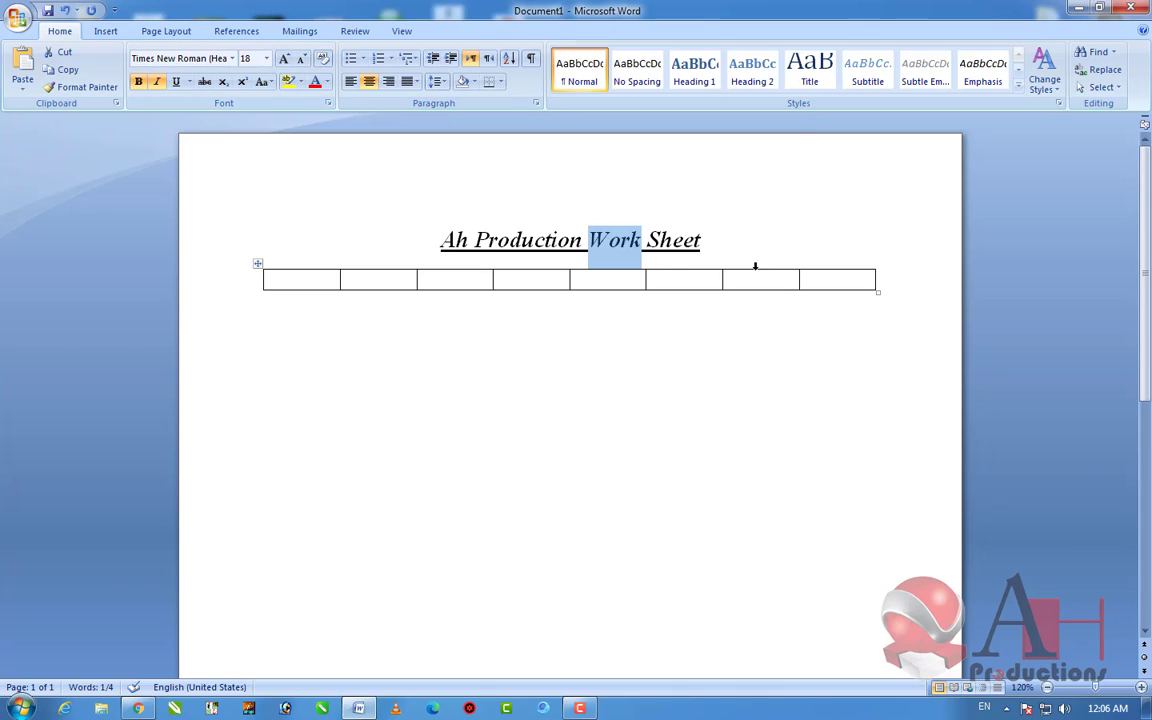
pyautogui.click(715, 243)
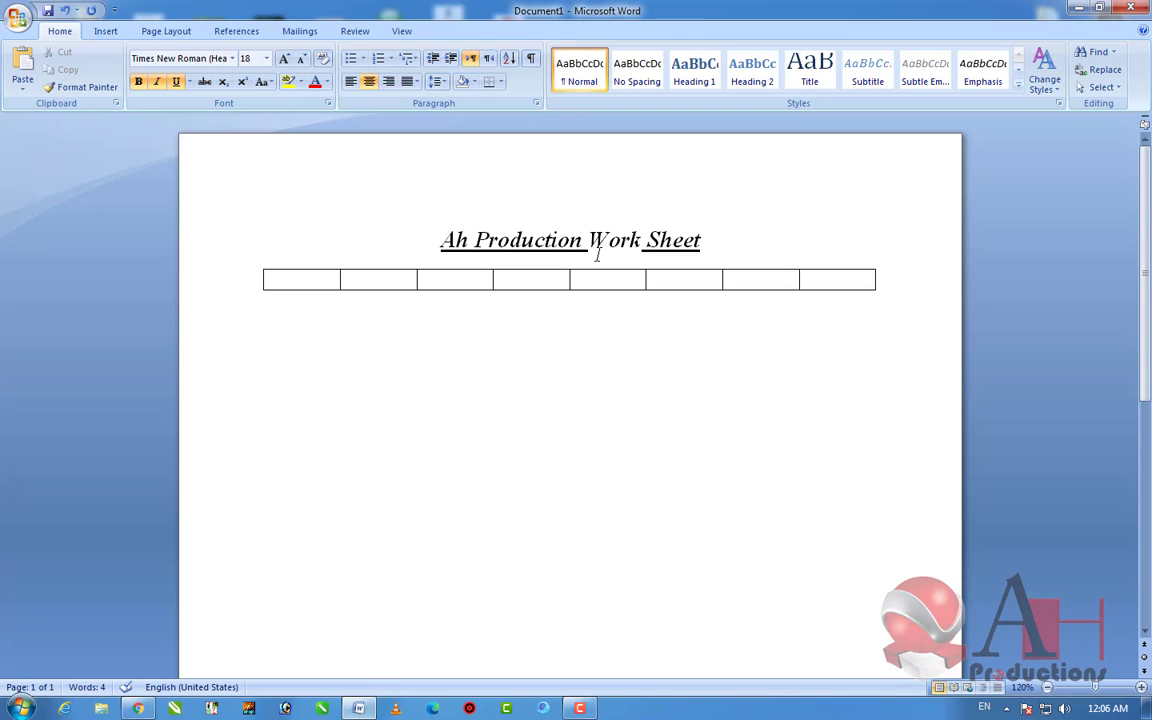
pyautogui.doubleClick(598, 255)
pyautogui.click(727, 237)
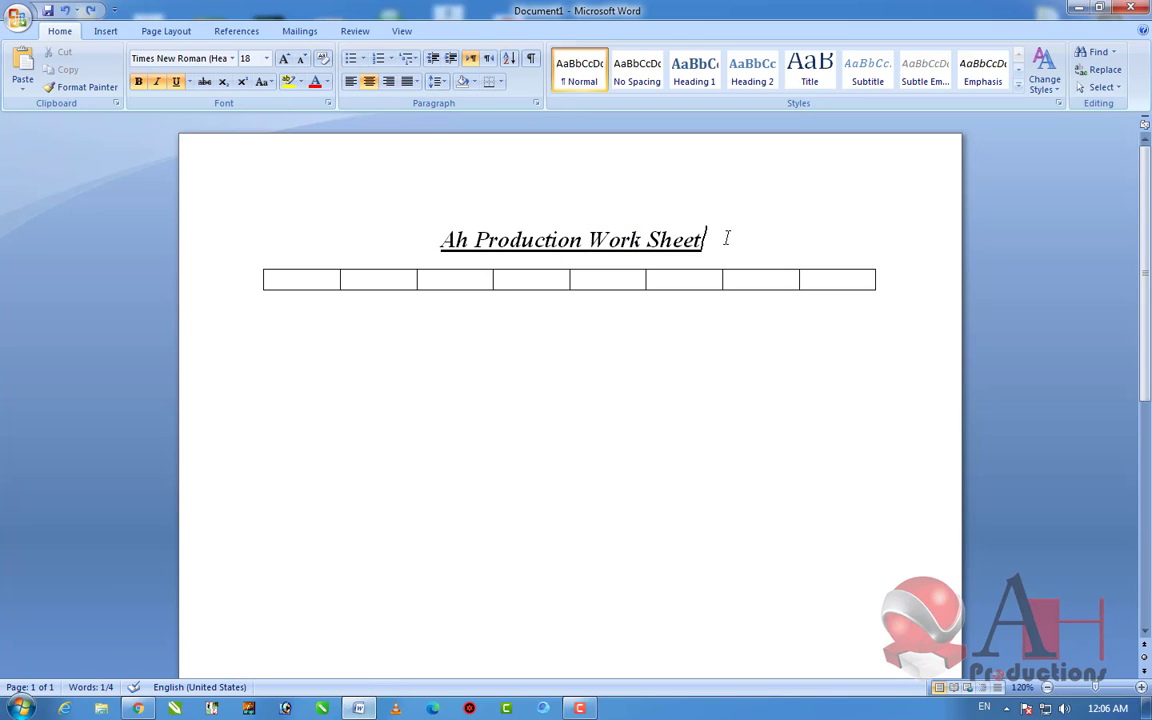
# Step: Examine the bullet styles available for the title, and close the library without picking one
pyautogui.moveTo(704, 240); pyautogui.dragTo(460, 221)
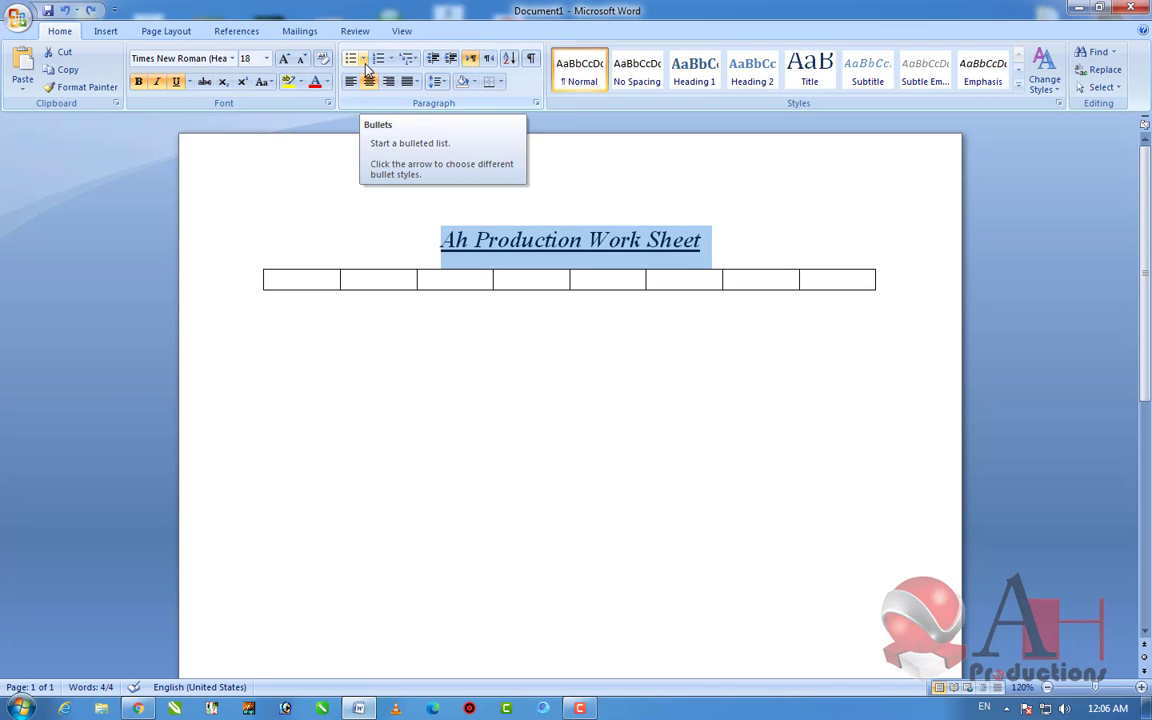
pyautogui.click(365, 63)
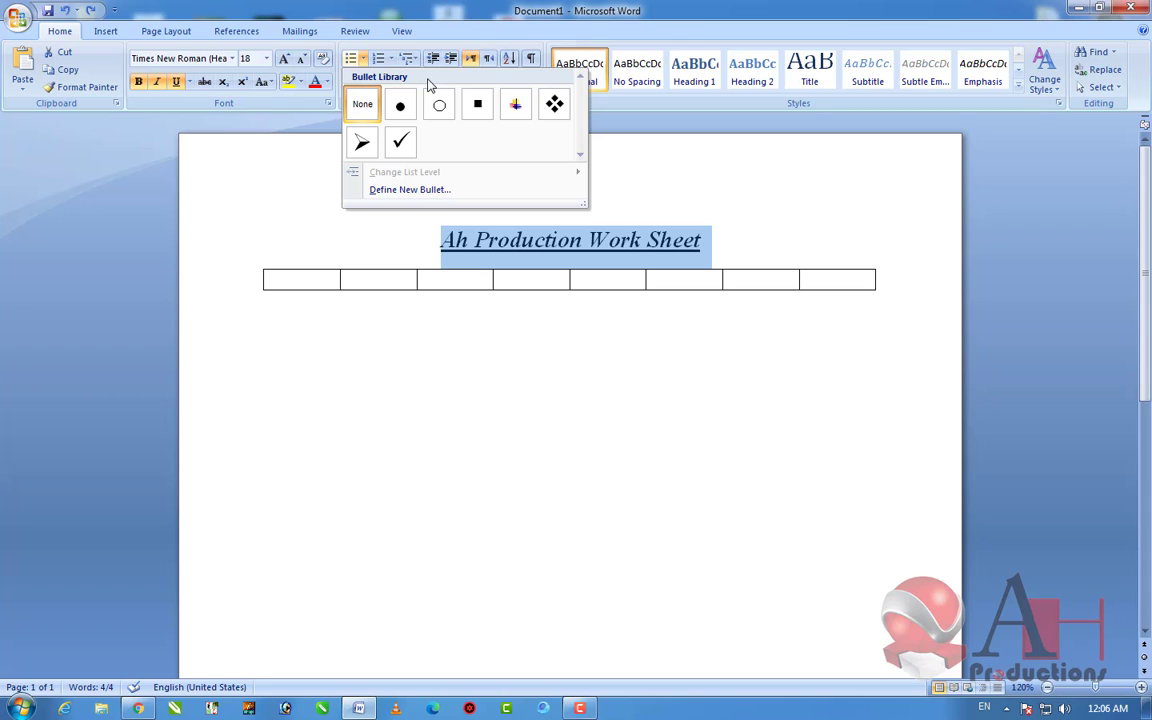
pyautogui.click(495, 250)
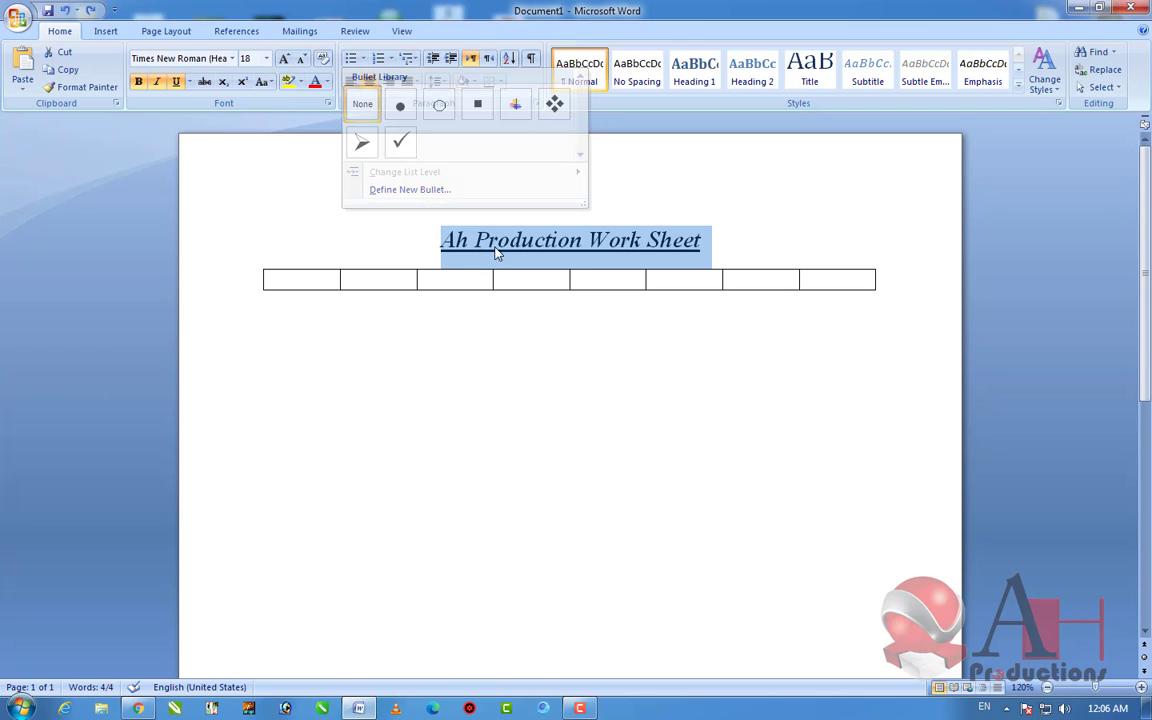
pyautogui.click(753, 274)
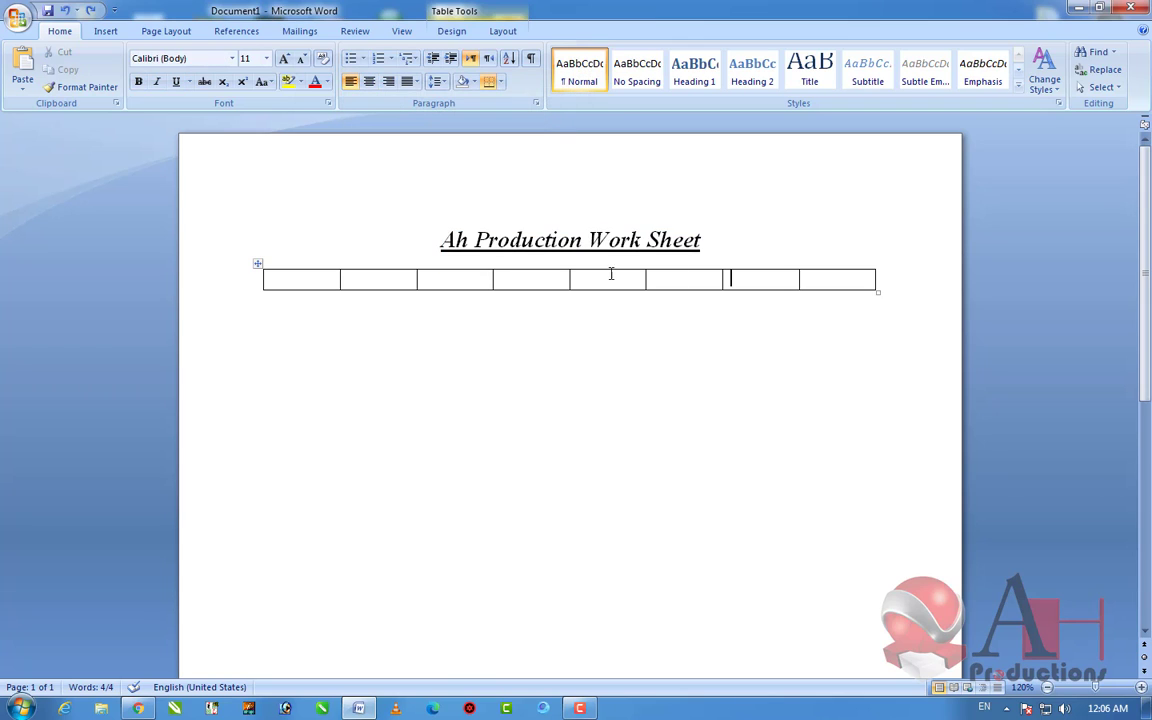
pyautogui.click(328, 316)
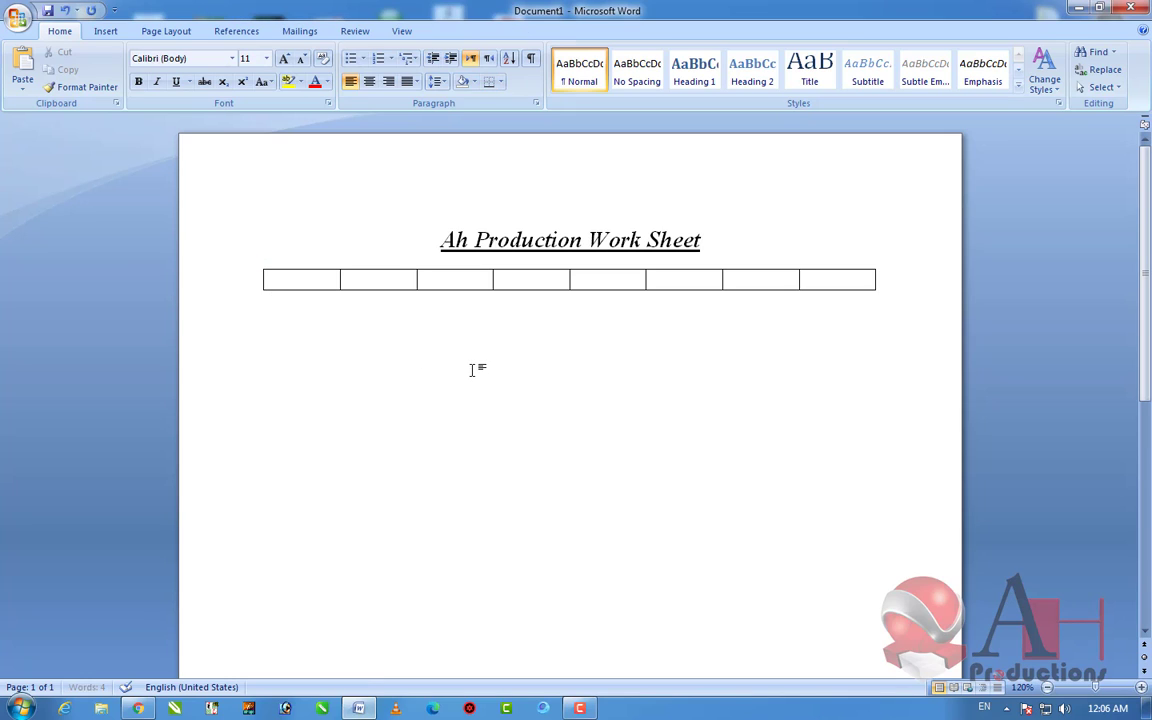
# Step: Start a numbered list below the table in the 1. 2. 3. format with "what is your name?" as its first item
pyautogui.press('Return')
pyautogui.click(391, 59)
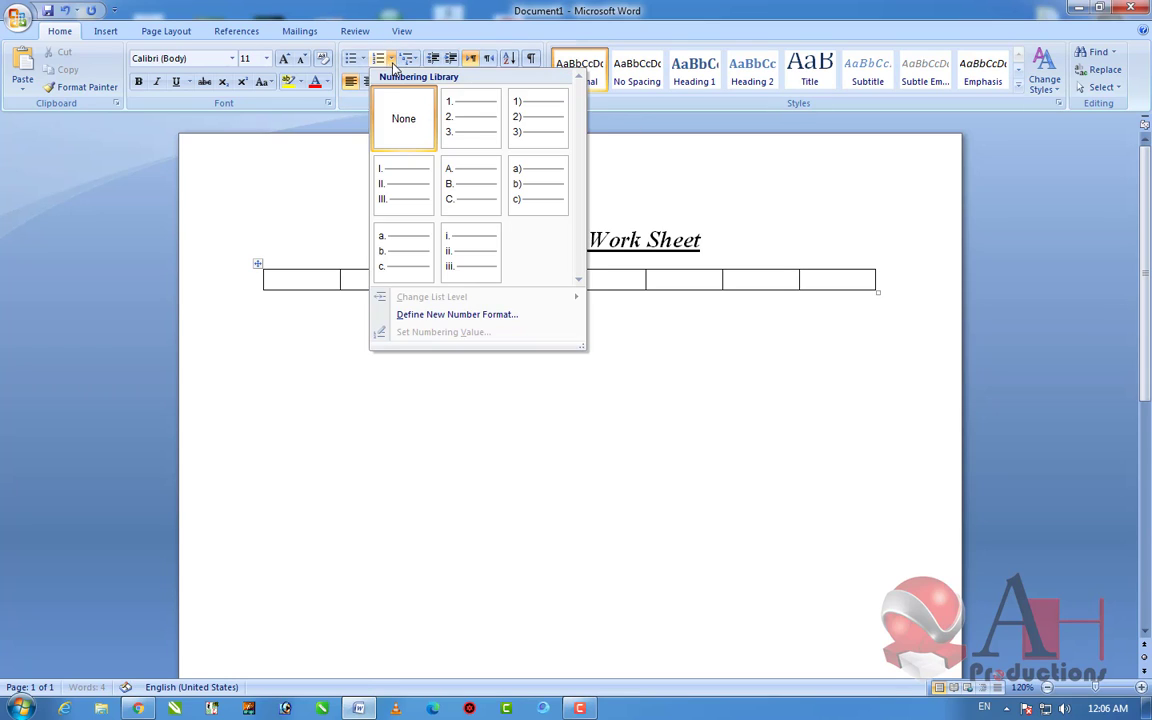
pyautogui.click(460, 117)
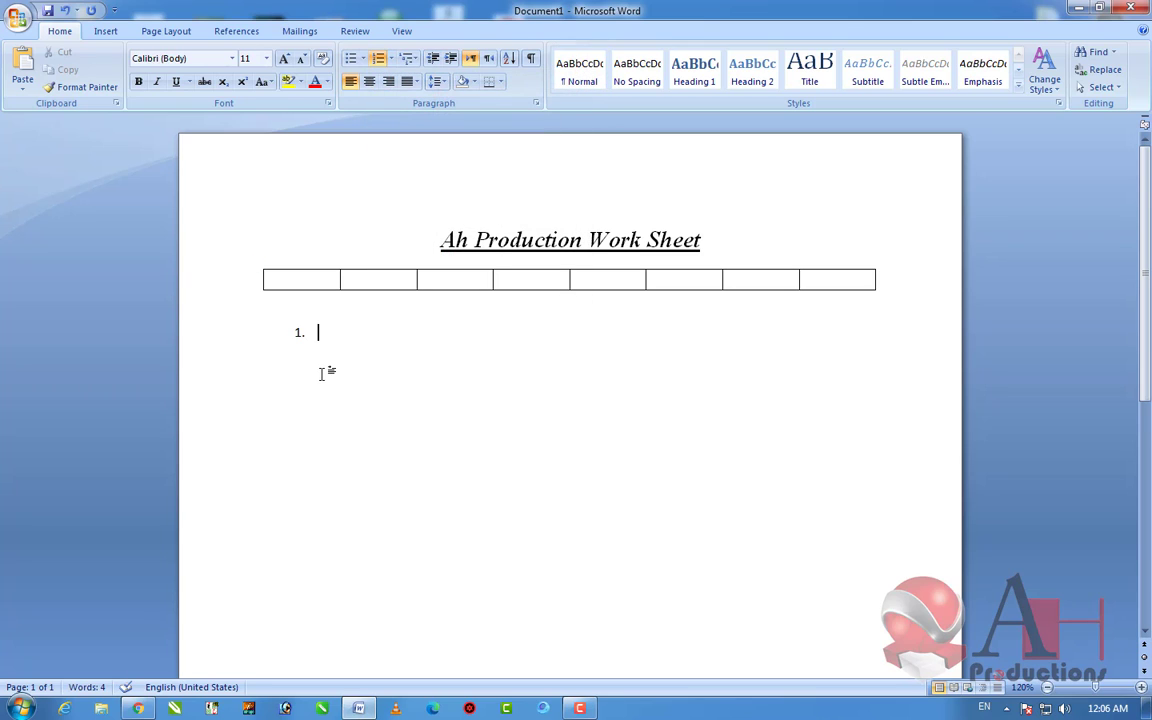
pyautogui.write('what is your nam')
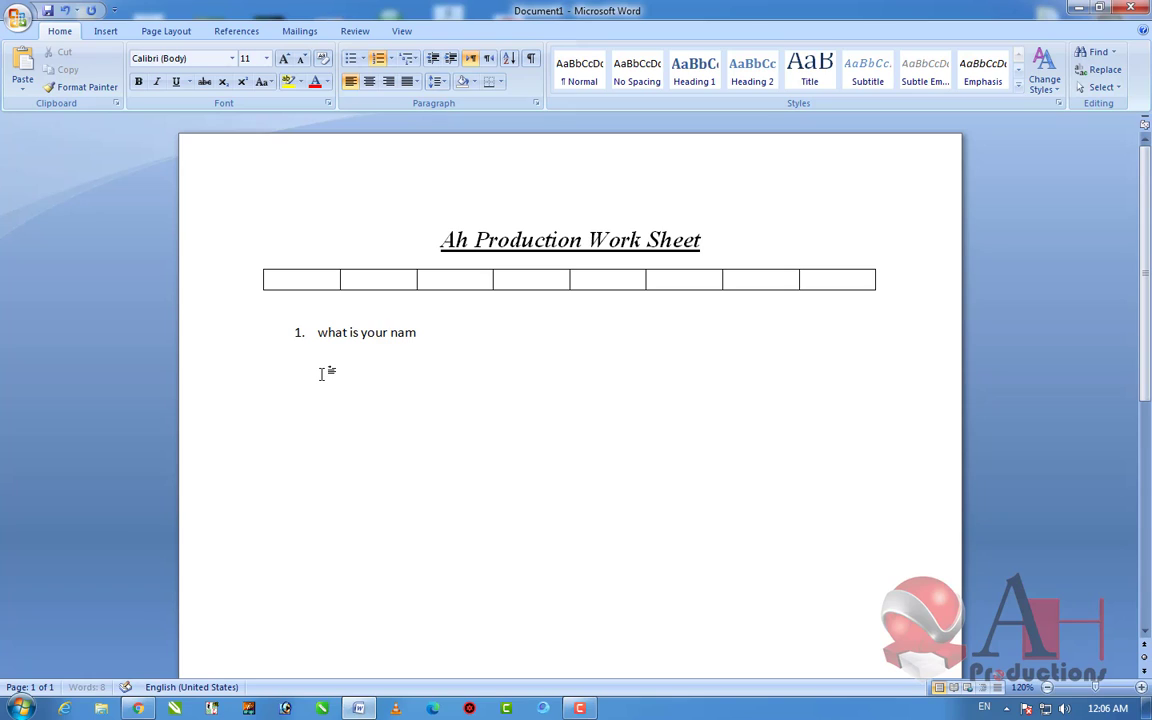
pyautogui.write('e?')
# Step: Add "My name is AH PRoduction" as the second numbered item and end the list
pyautogui.press('Return')
pyautogui.write('My ')
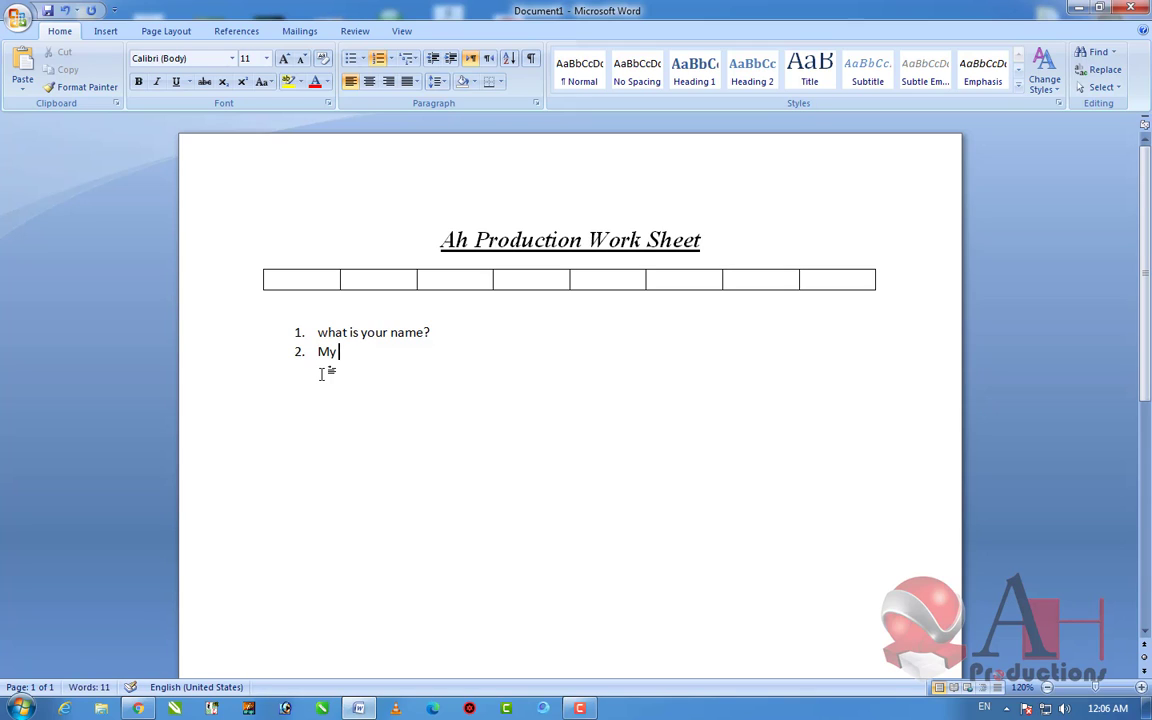
pyautogui.write('name is AH PRodu')
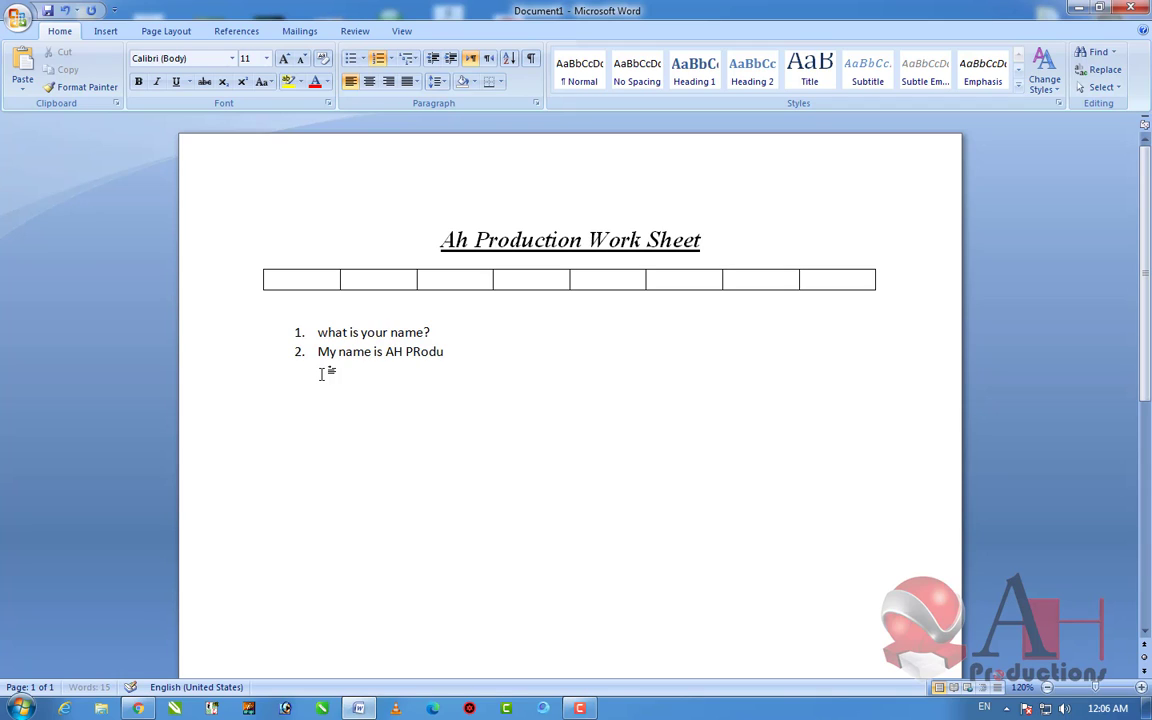
pyautogui.write('ction')
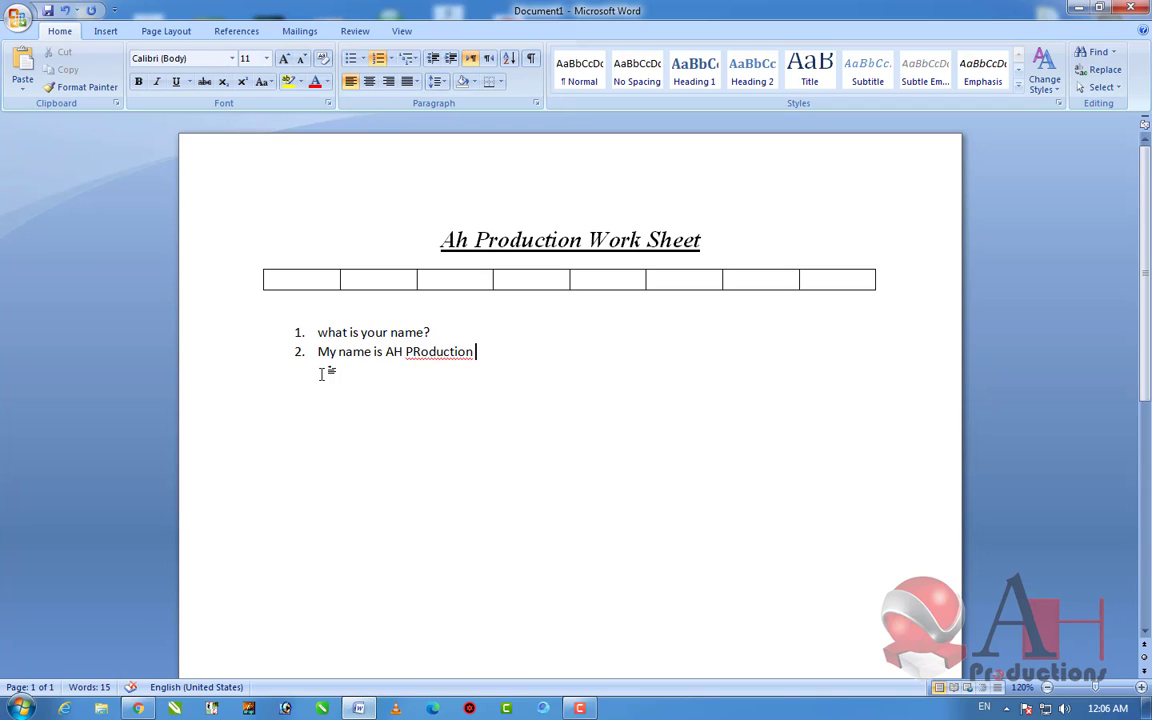
pyautogui.press('Return')
pyautogui.press('Return')
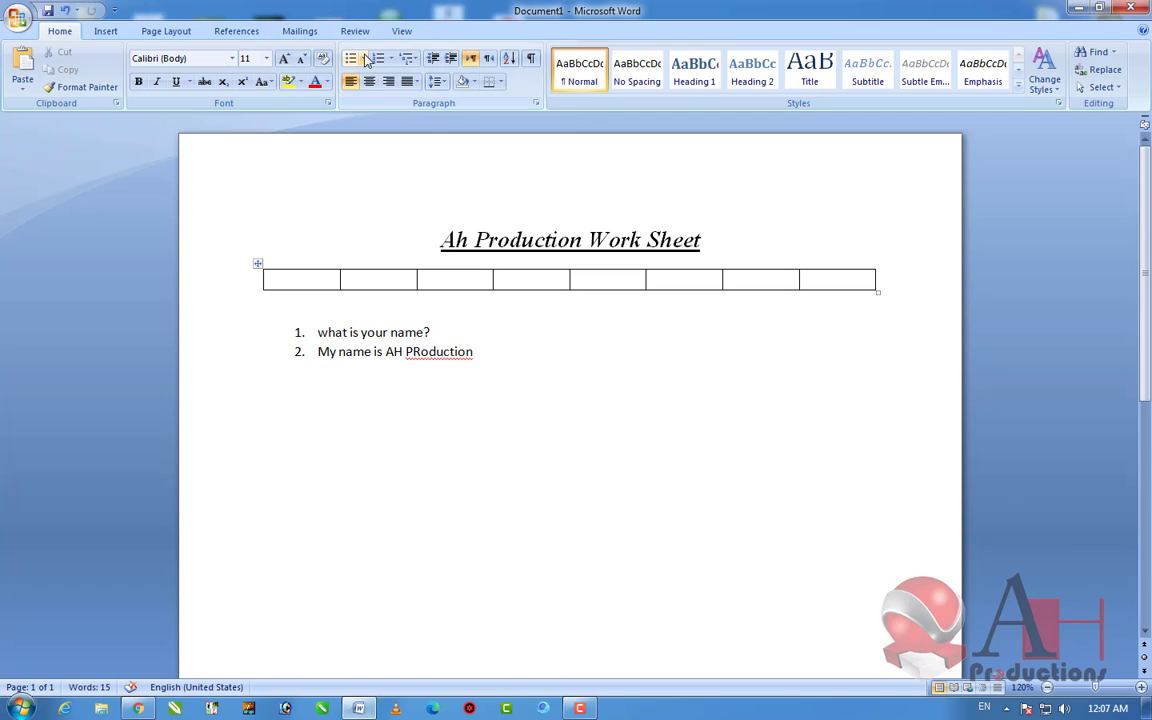
# Step: Change the markers of both list items from numbers to the four-diamond bullet style
pyautogui.click(300, 352)
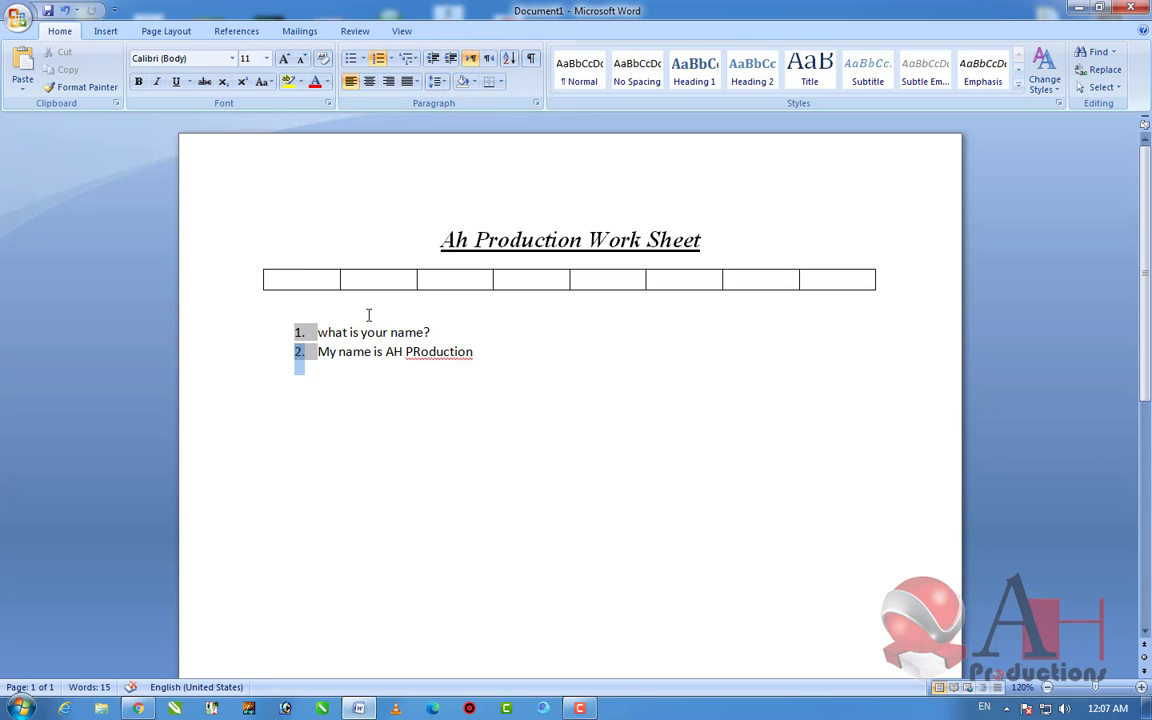
pyautogui.click(363, 59)
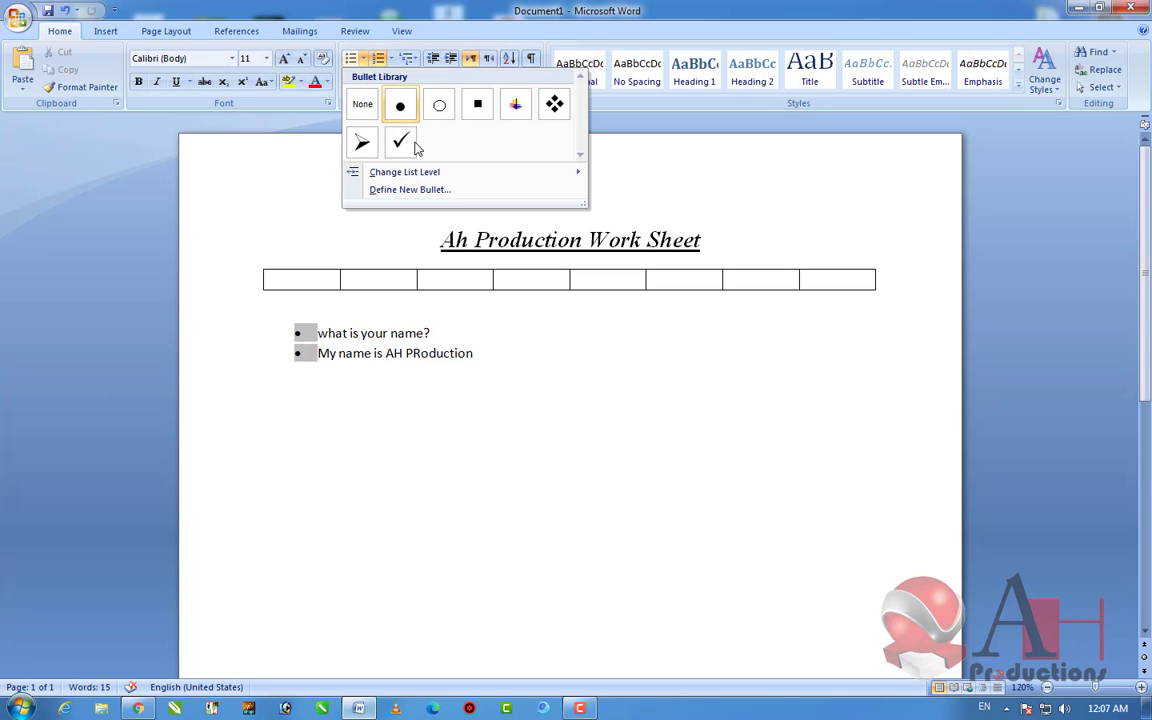
pyautogui.press('Escape')
pyautogui.click(378, 58)
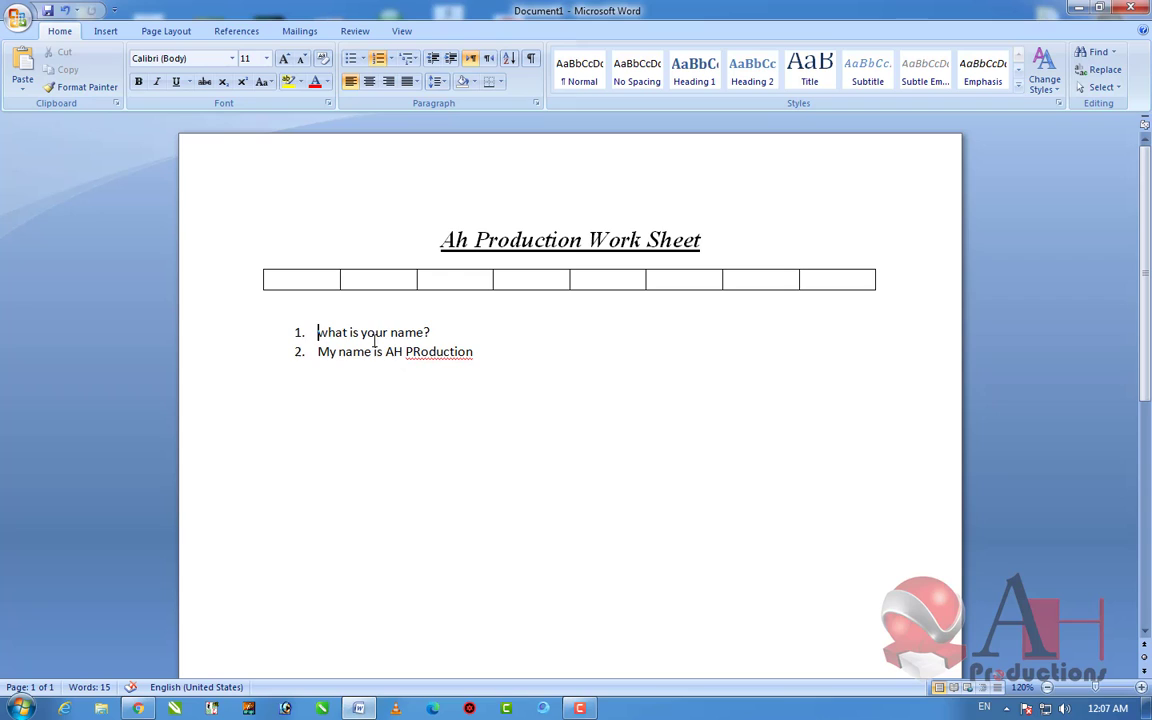
pyautogui.click(307, 332)
pyautogui.click(299, 333)
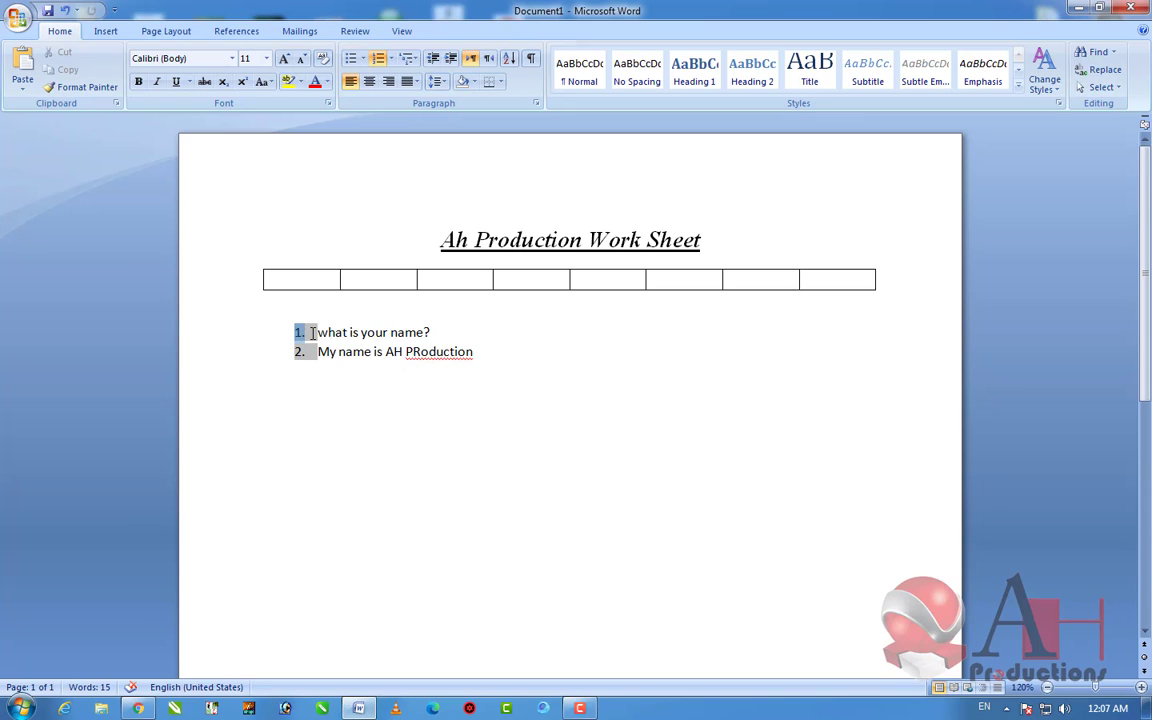
pyautogui.click(362, 58)
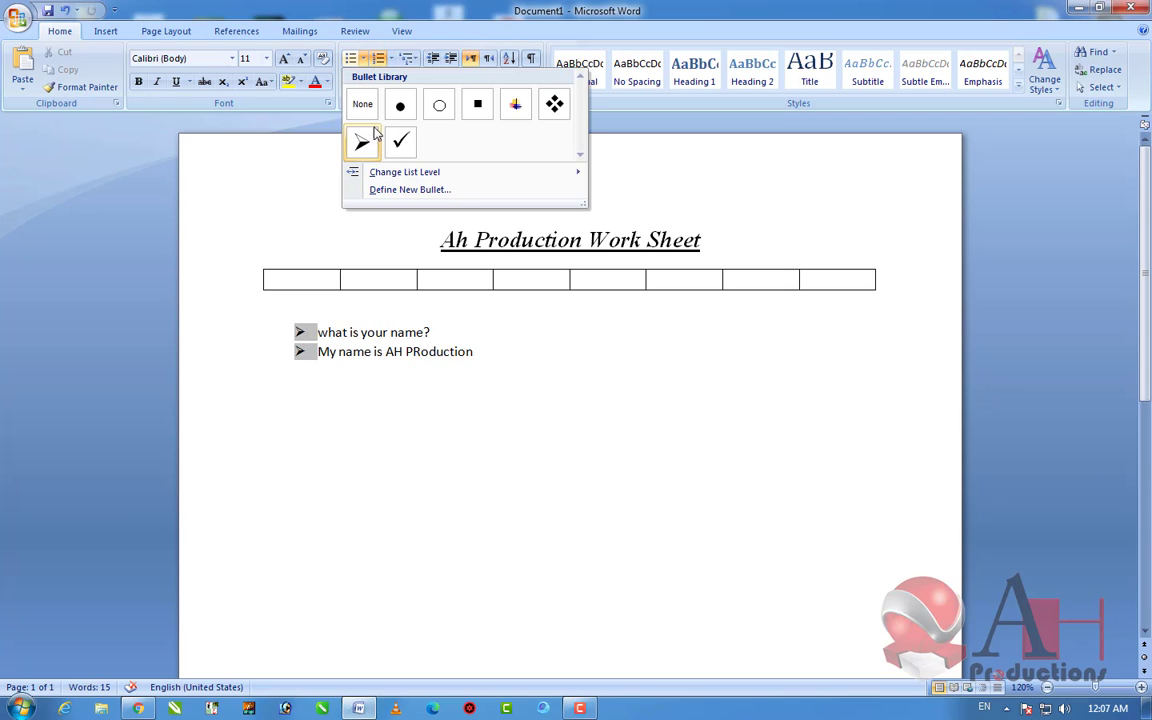
pyautogui.click(554, 104)
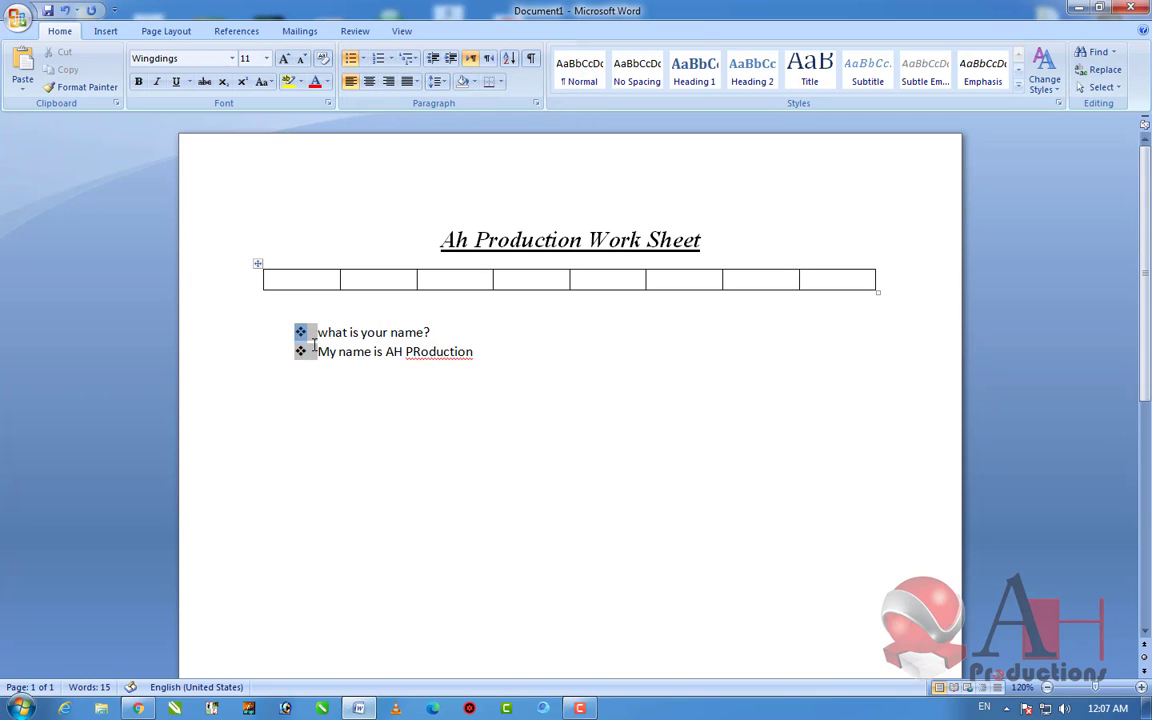
# Step: Shift the bulleted list outward toward the page margin and switch its bullets to check marks
pyautogui.click(304, 348)
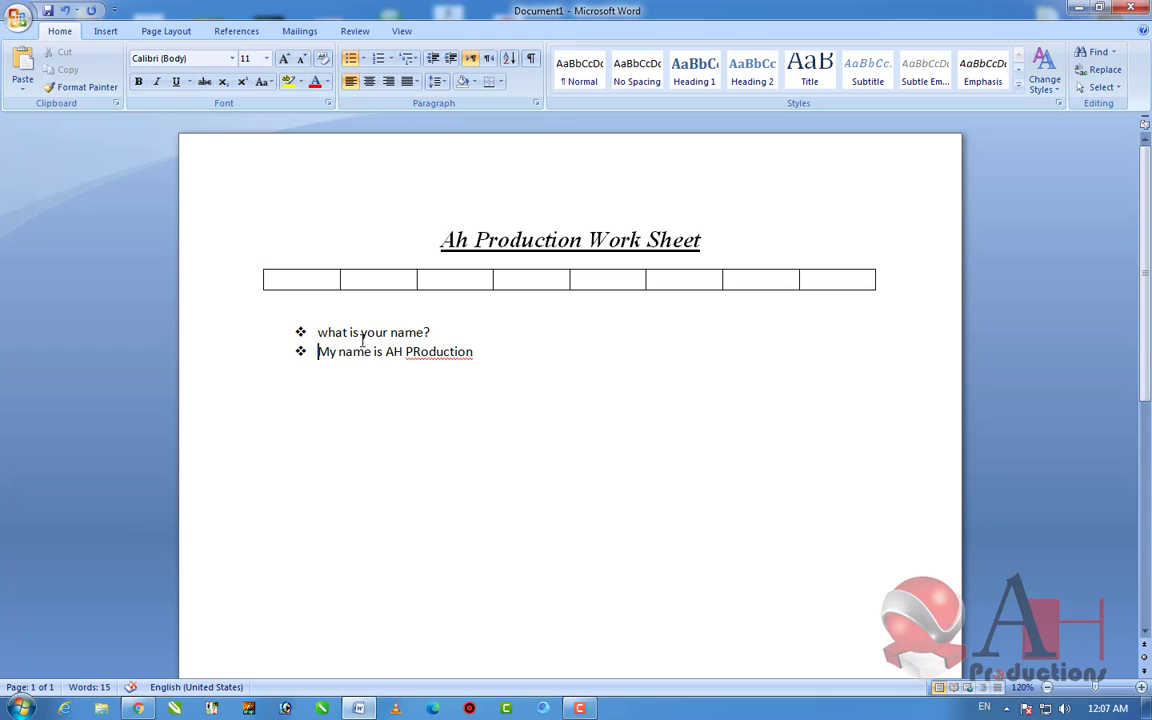
pyautogui.moveTo(300, 332); pyautogui.dragTo(256, 314)
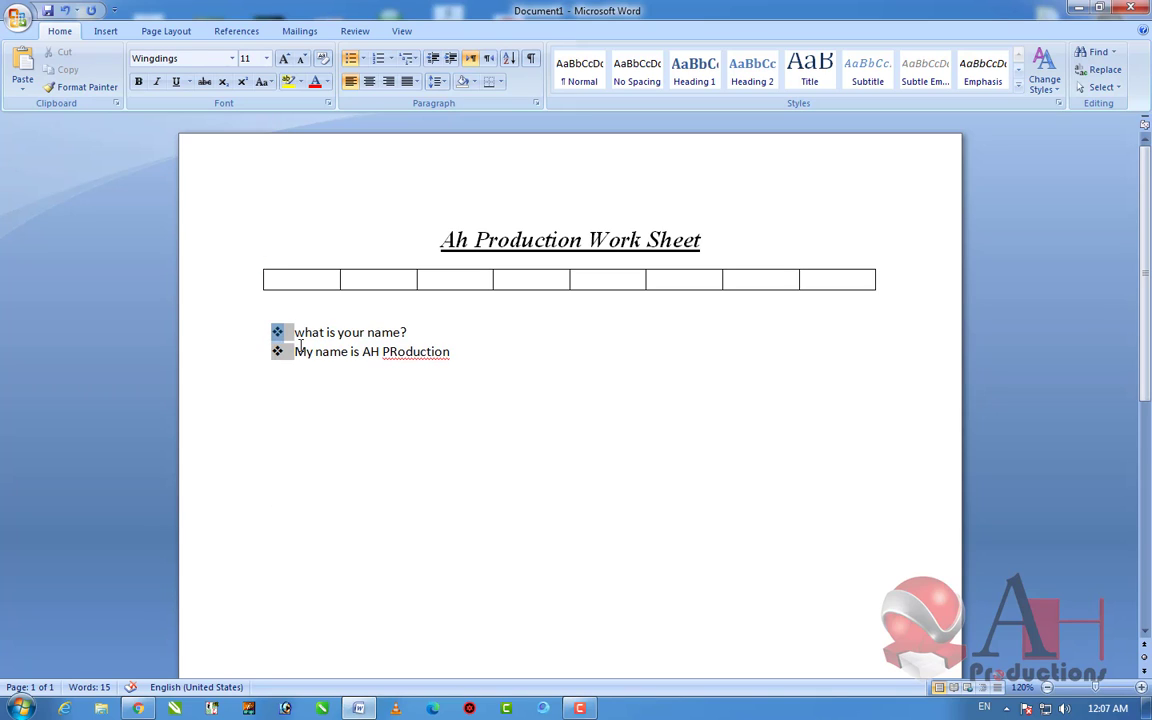
pyautogui.click(270, 303)
pyautogui.click(362, 58)
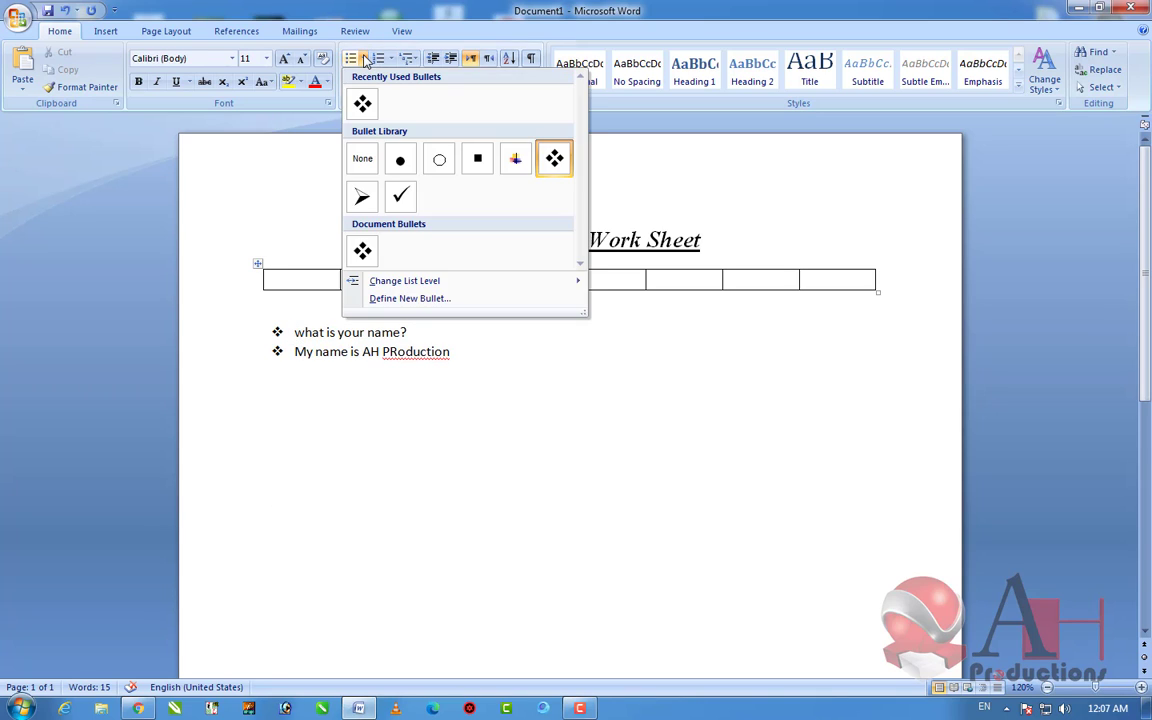
pyautogui.click(400, 199)
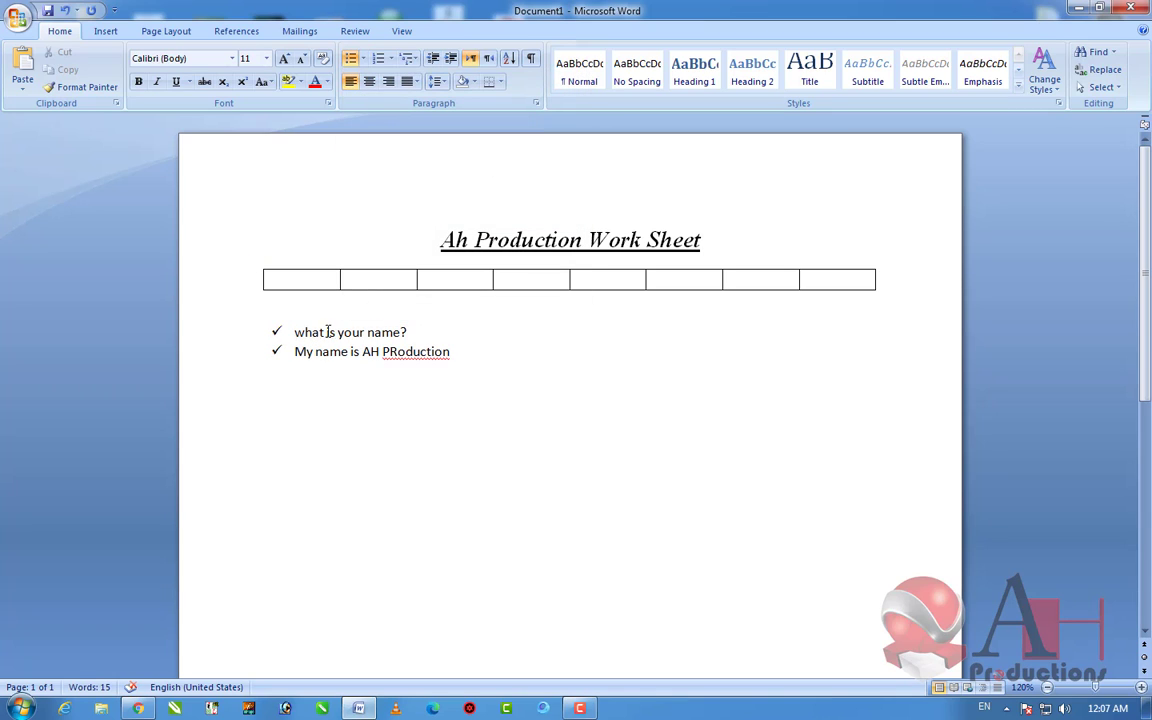
# Step: Change the check-mark list back to 1. 2. 3. numbering and place the cursor at the end of the second item
pyautogui.click(394, 59)
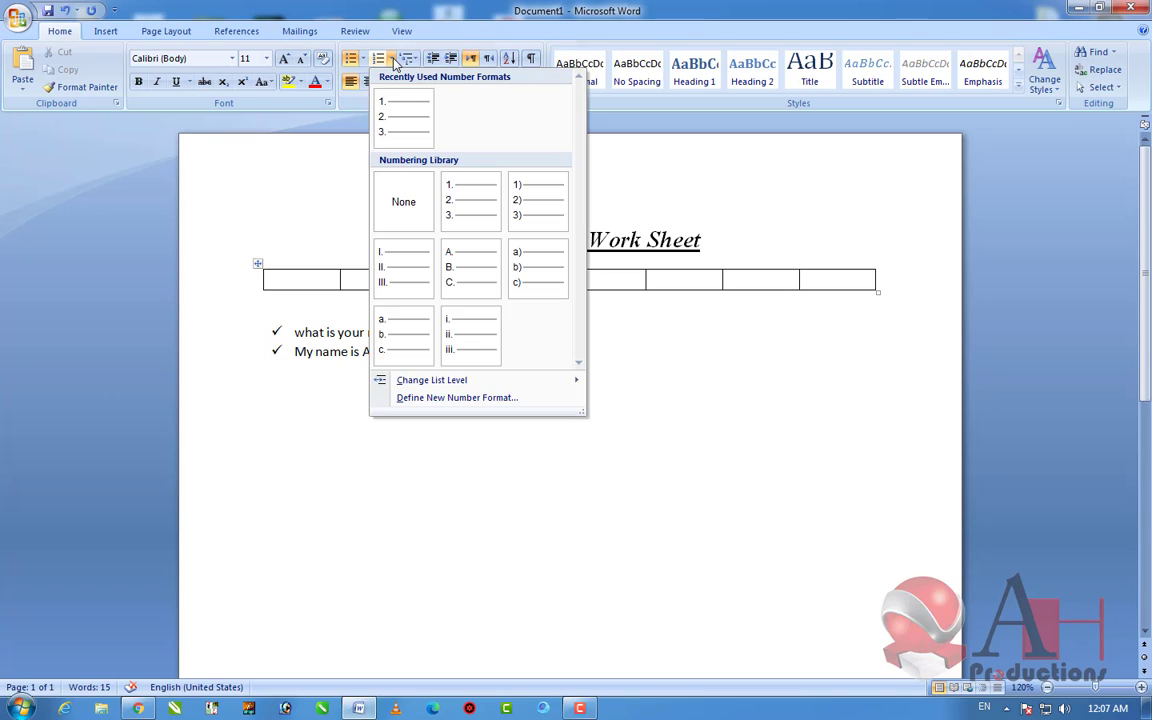
pyautogui.click(394, 59)
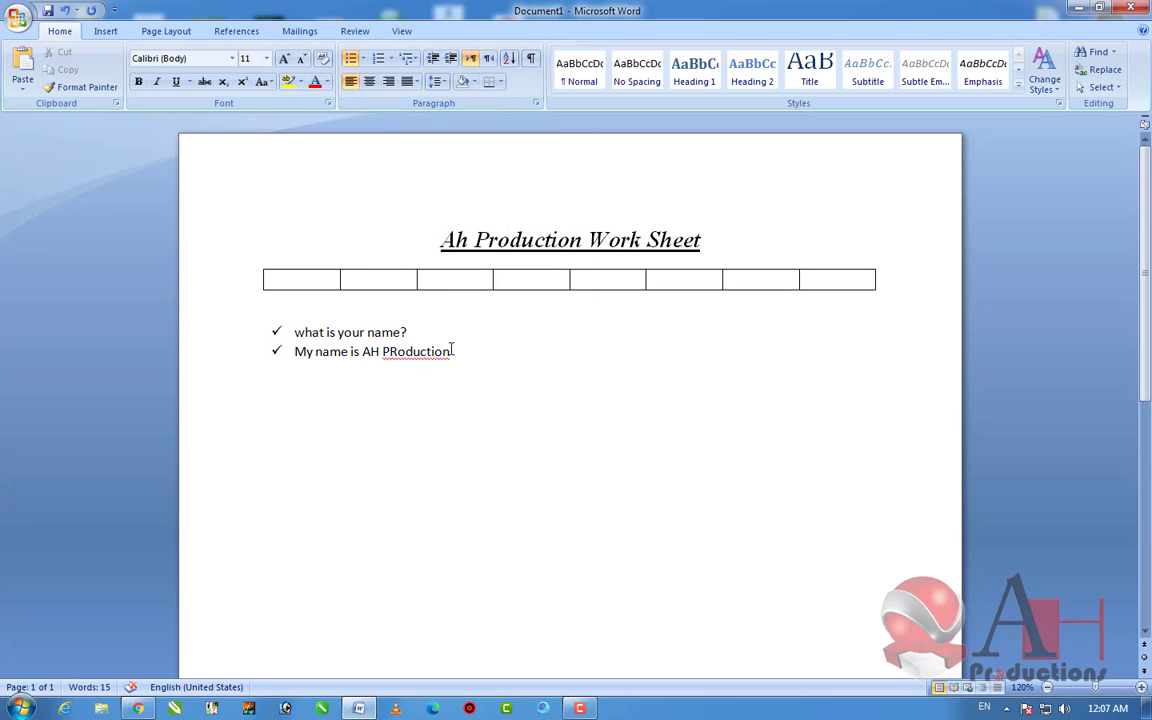
pyautogui.click(277, 332)
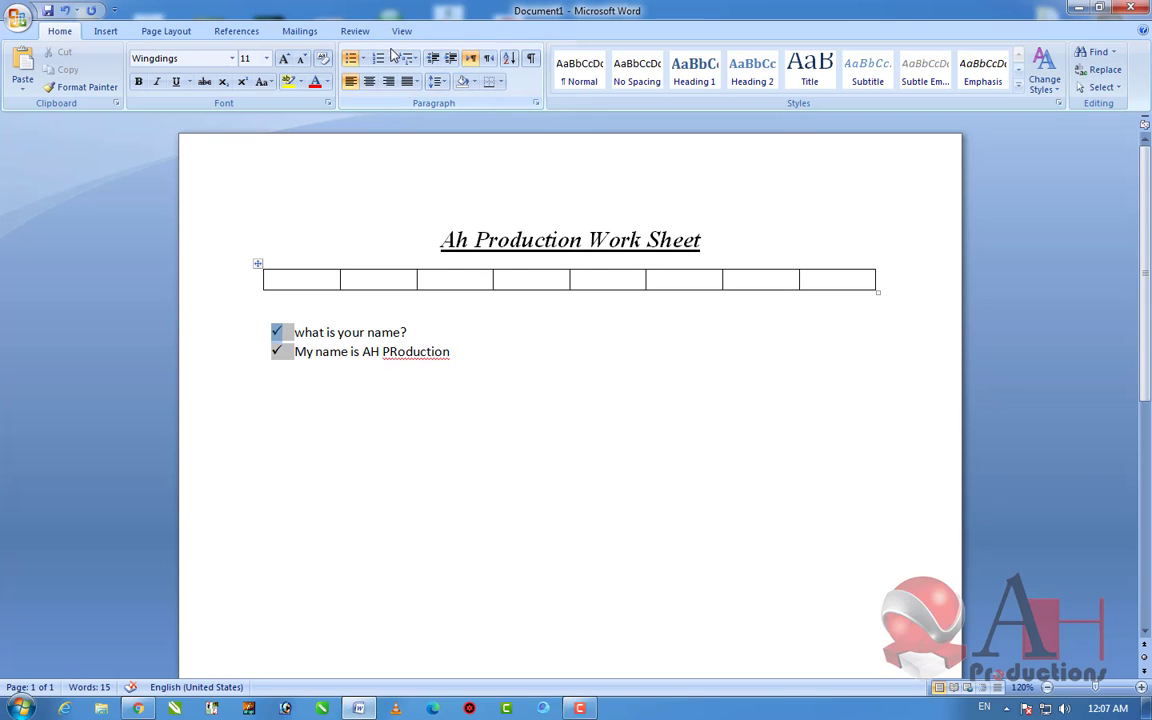
pyautogui.click(390, 58)
pyautogui.click(399, 105)
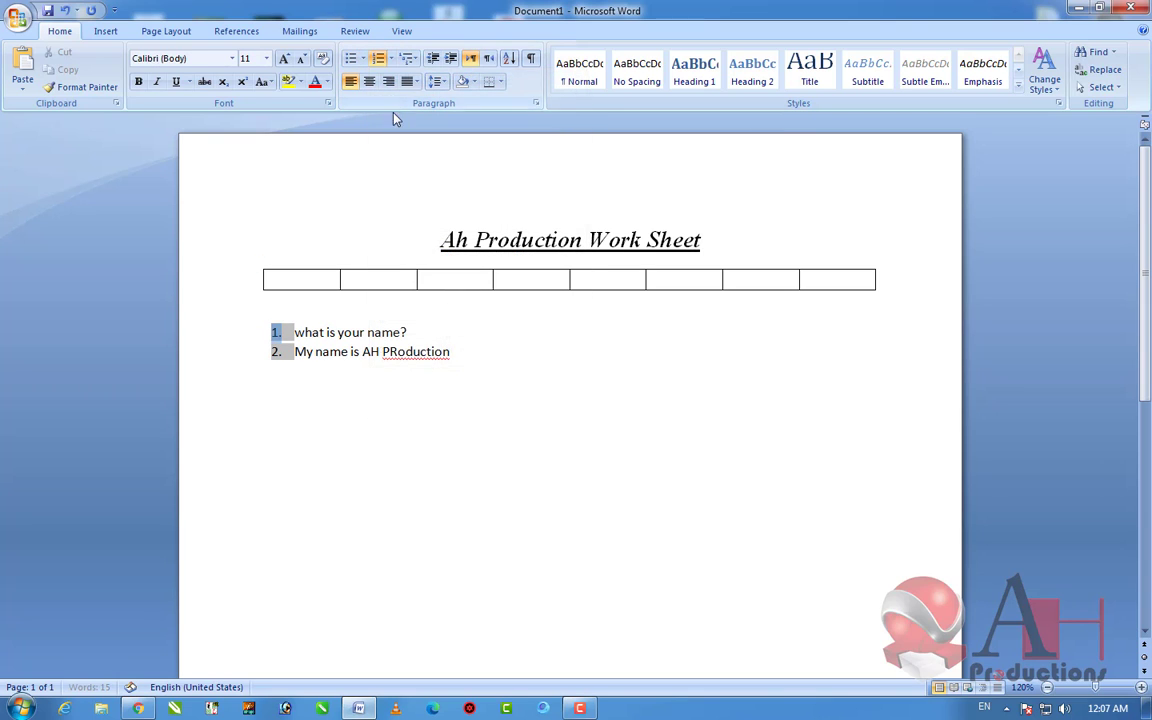
pyautogui.click(456, 352)
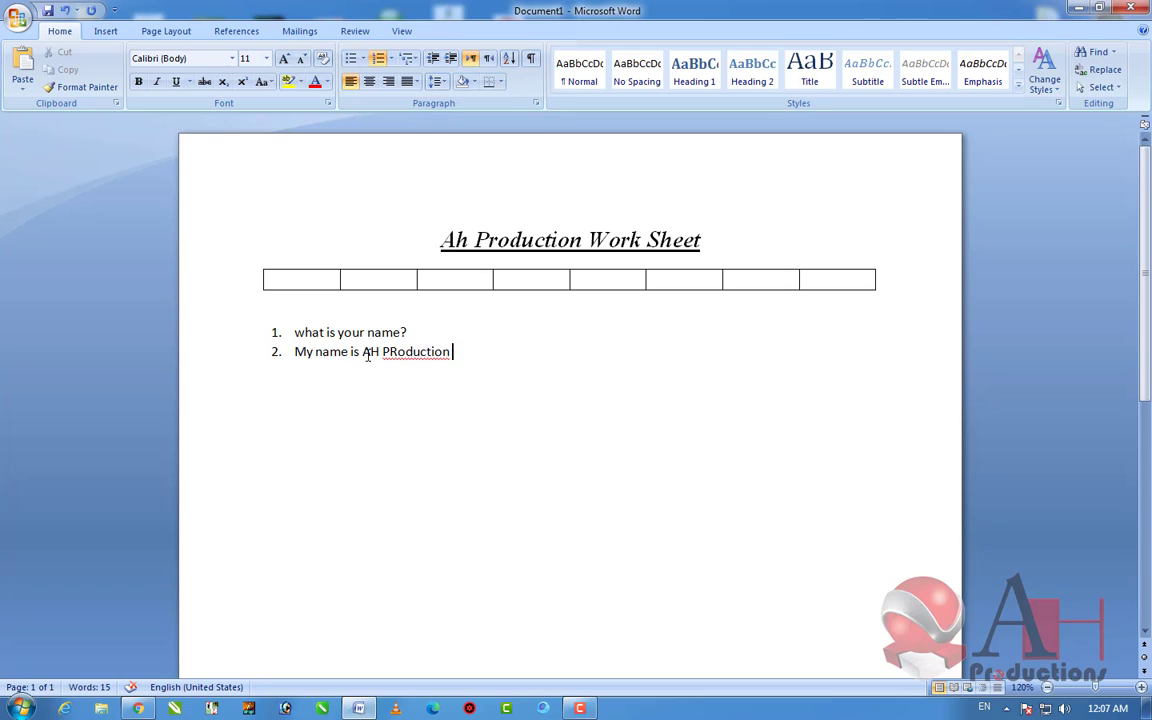
# Step: Apply the 1) a) i) multilevel format to the list and add the items "gf" and "hhh"
pyautogui.press('Return')
pyautogui.click(410, 59)
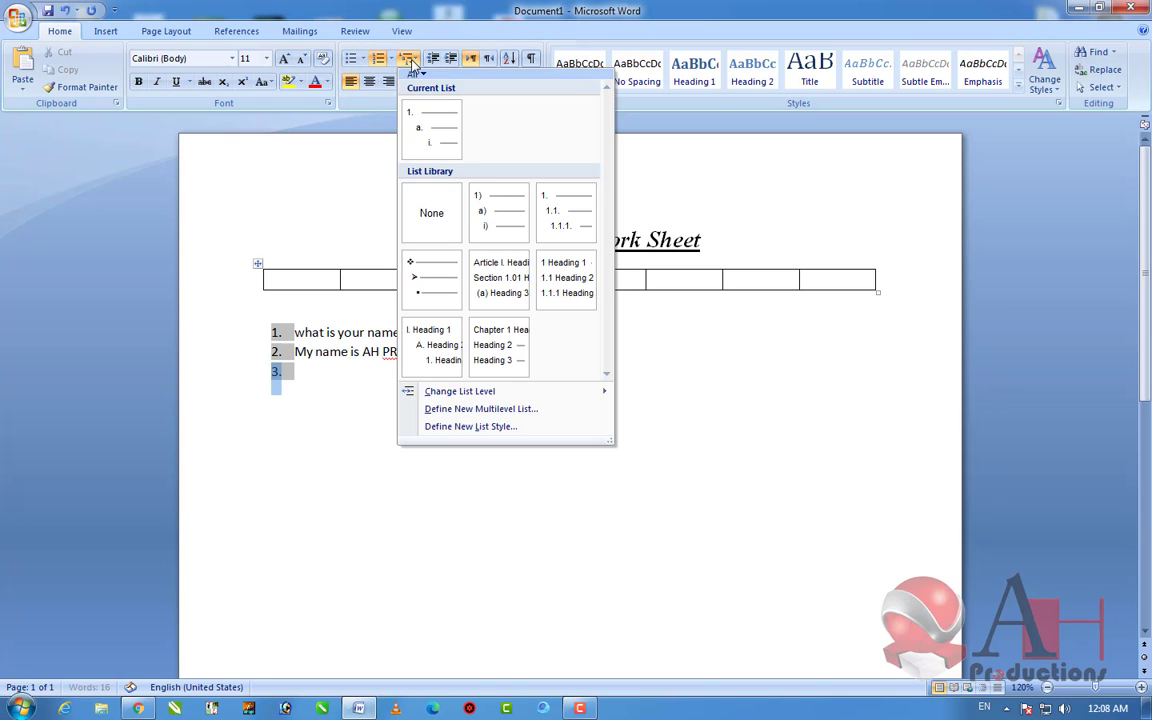
pyautogui.click(484, 218)
pyautogui.write('g')
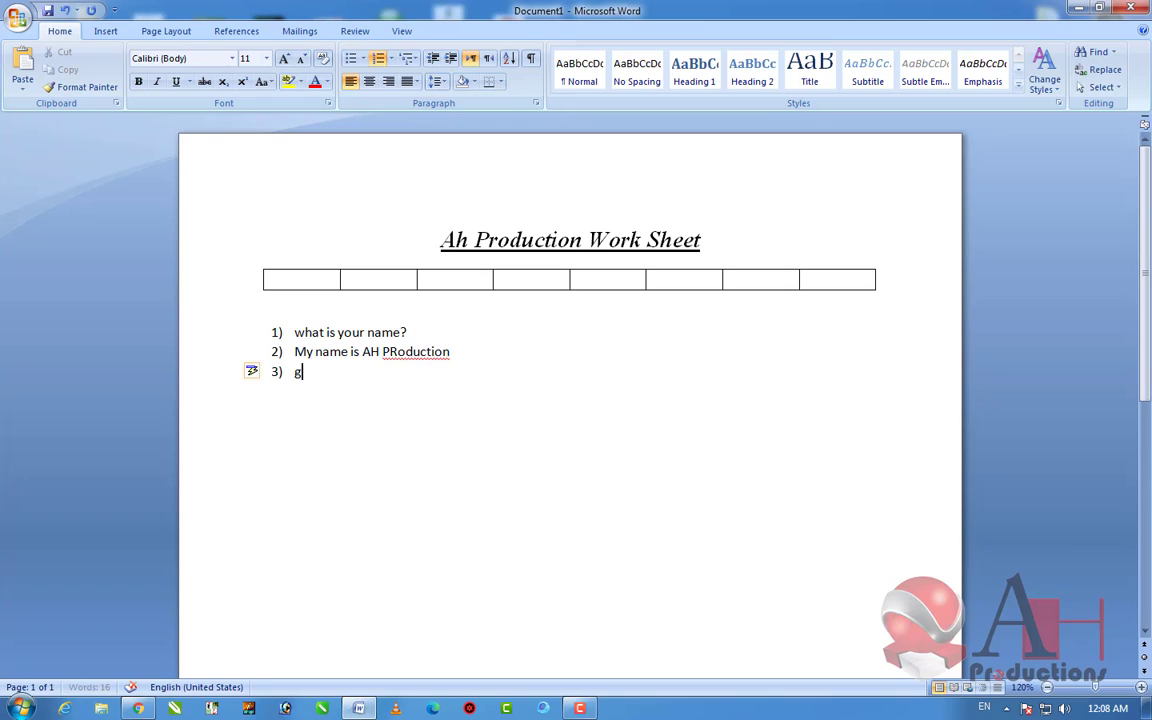
pyautogui.write('f')
pyautogui.press('Return')
pyautogui.write('hhh')
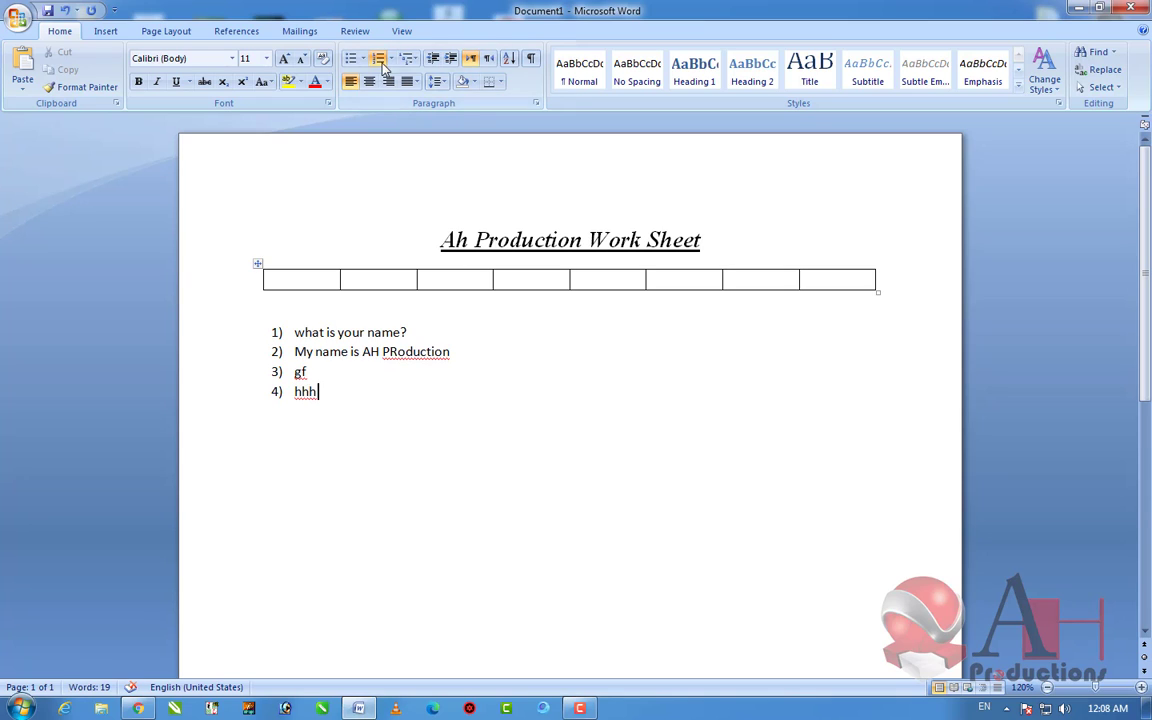
# Step: Close the multilevel list library, and undo the added items and the 1) a) i) format
pyautogui.click(407, 59)
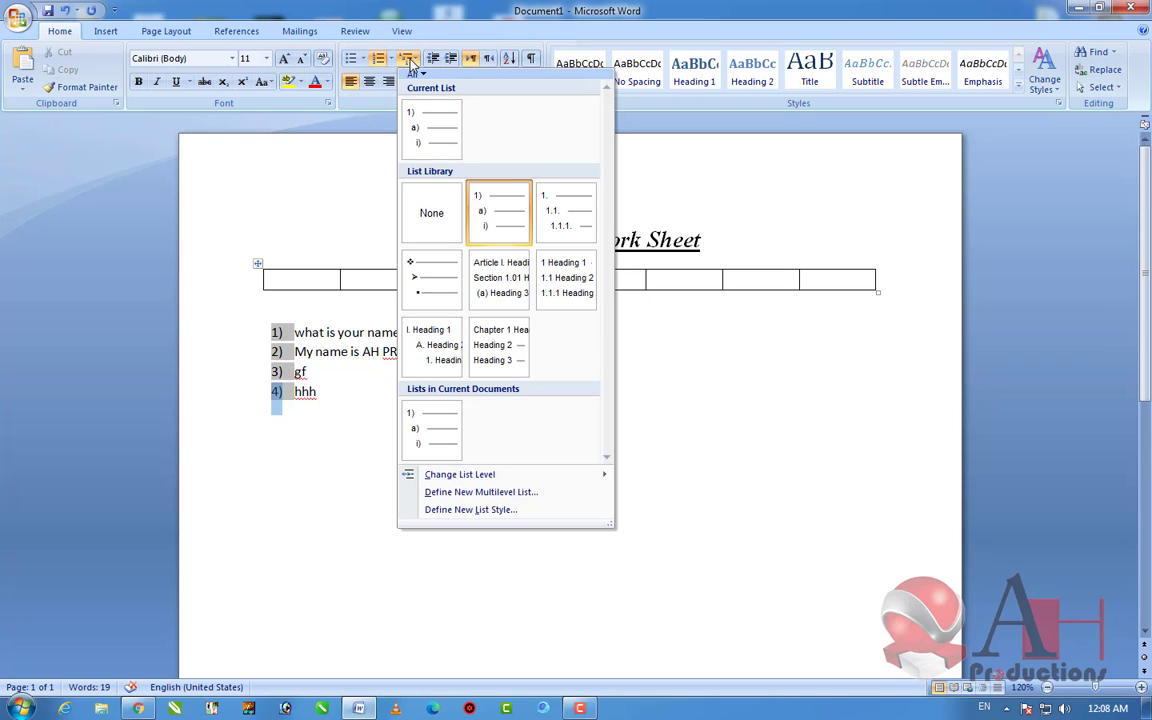
pyautogui.click(314, 373)
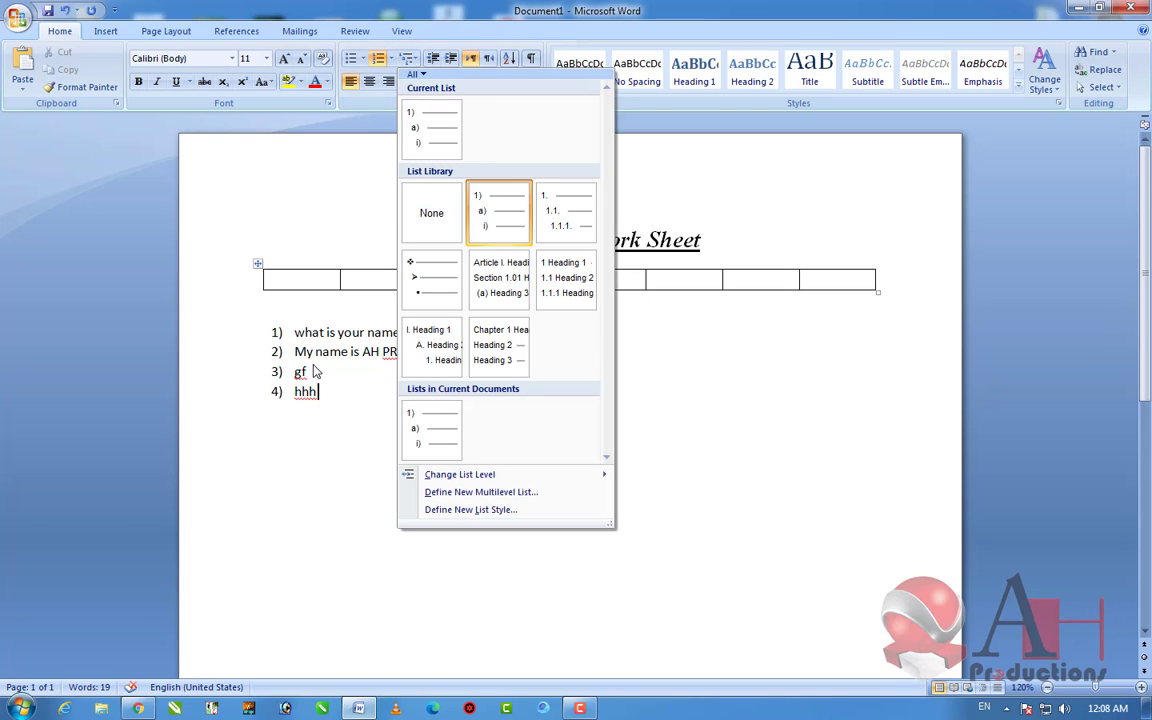
pyautogui.hotkey('ctrl', 'z')
pyautogui.hotkey('ctrl', 'z')
pyautogui.click(419, 366)
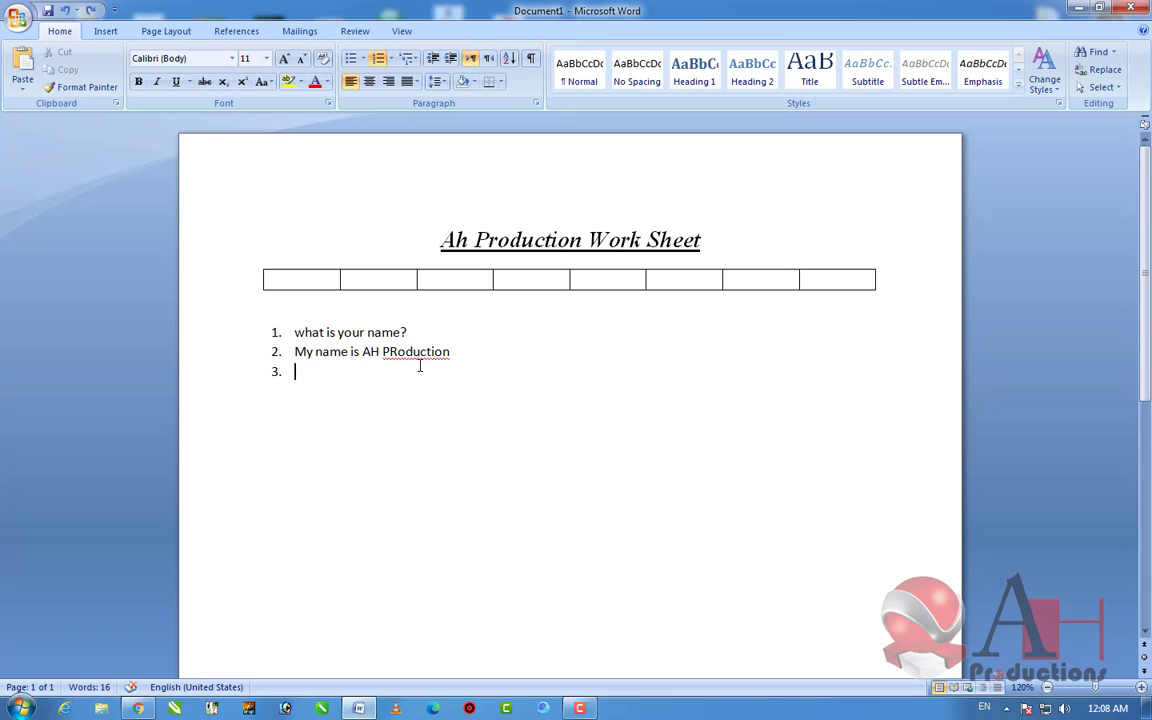
pyautogui.hotkey('ctrl', 'z')
# Step: Continue the numbered list with the items "gfff", "gf", "fhf", "f" and "hf", and end the list
pyautogui.press('Return')
pyautogui.click(408, 58)
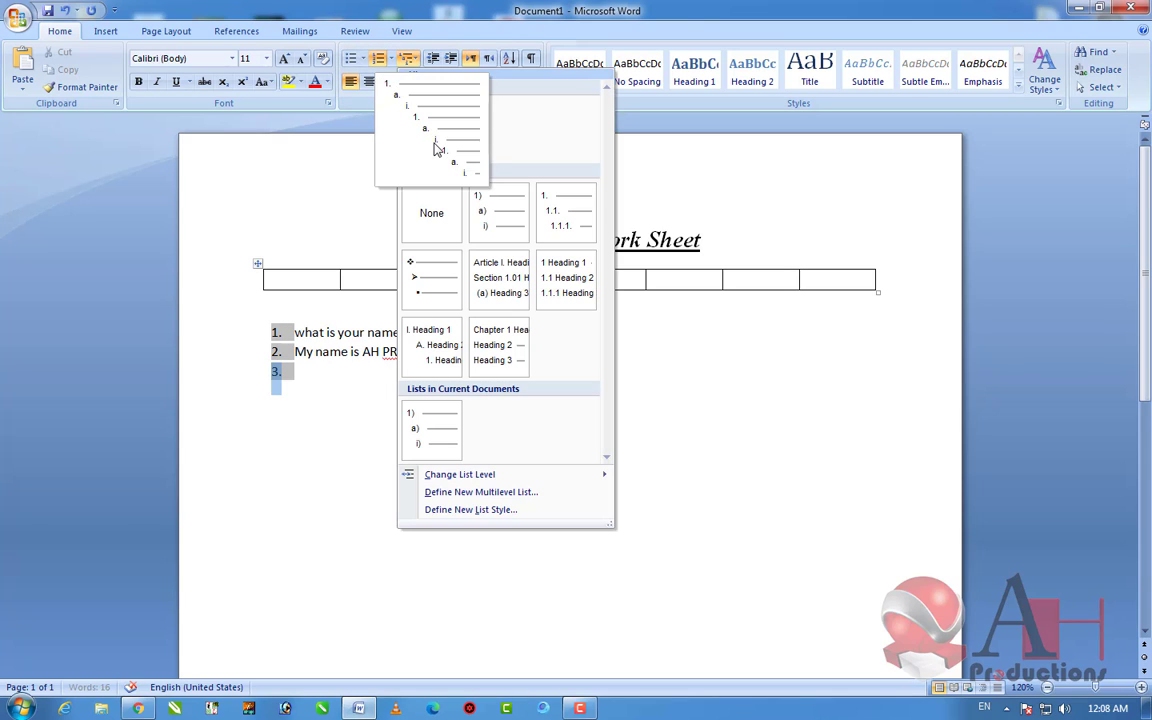
pyautogui.click(352, 375)
pyautogui.write('gf')
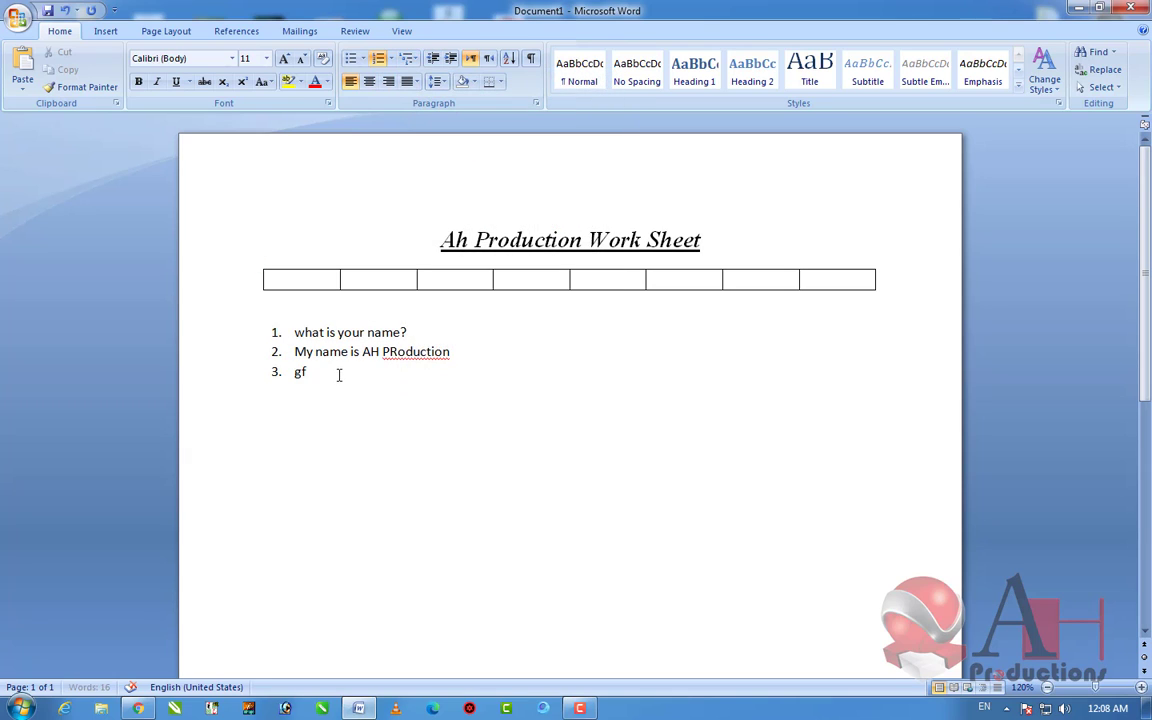
pyautogui.write('ff')
pyautogui.press('Return')
pyautogui.write('gf')
pyautogui.press('Return')
pyautogui.write('fhf')
pyautogui.press('Return')
pyautogui.write('f')
pyautogui.press('Return')
pyautogui.write('hf')
pyautogui.press('Return')
pyautogui.press('Return')
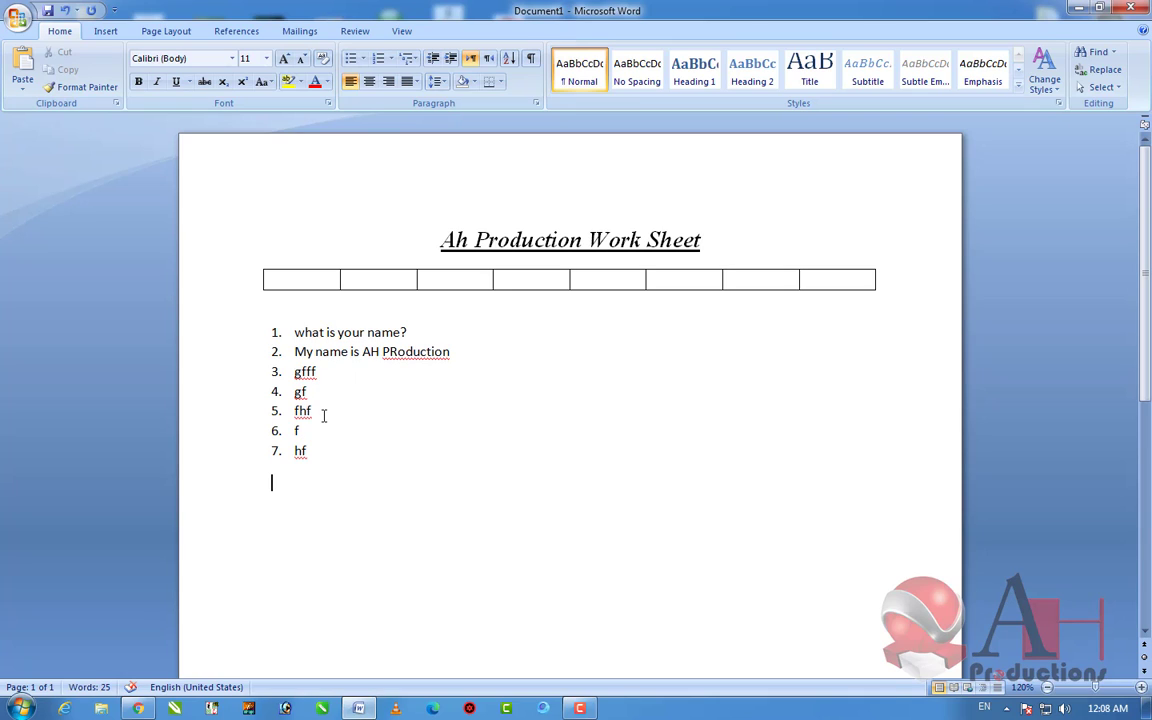
# Step: Delete the entire numbered list below the table, and place the cursor in the table's first cell
pyautogui.moveTo(319, 472); pyautogui.dragTo(234, 327)
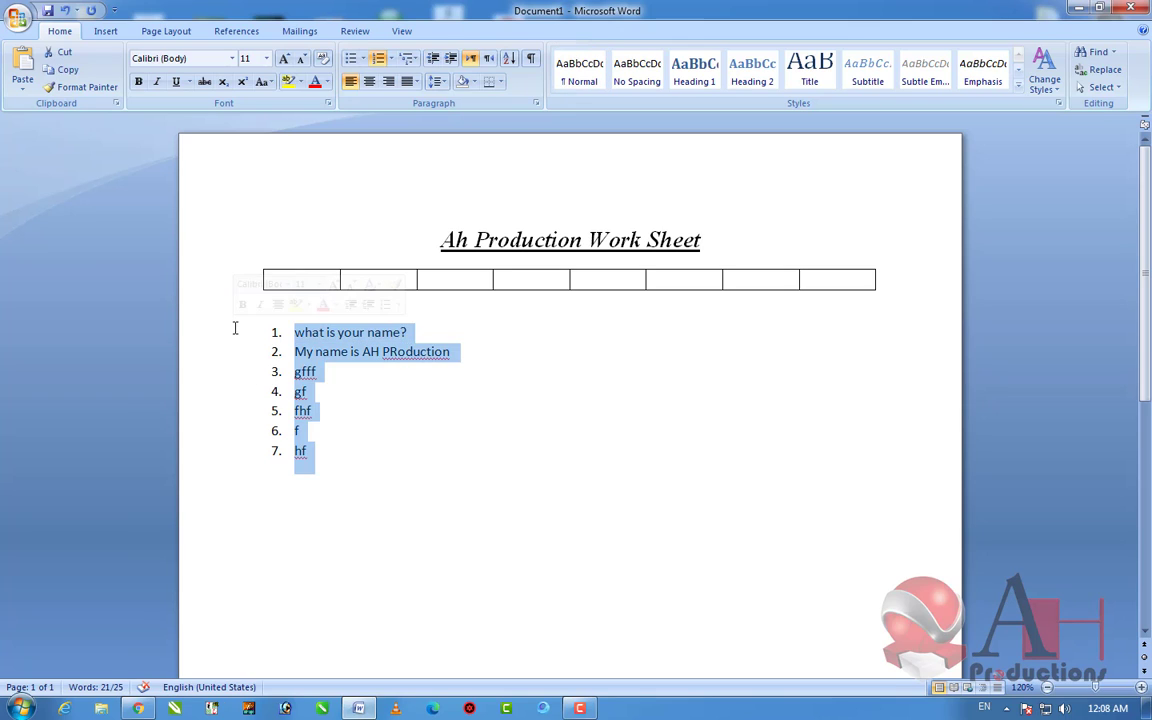
pyautogui.press('Delete')
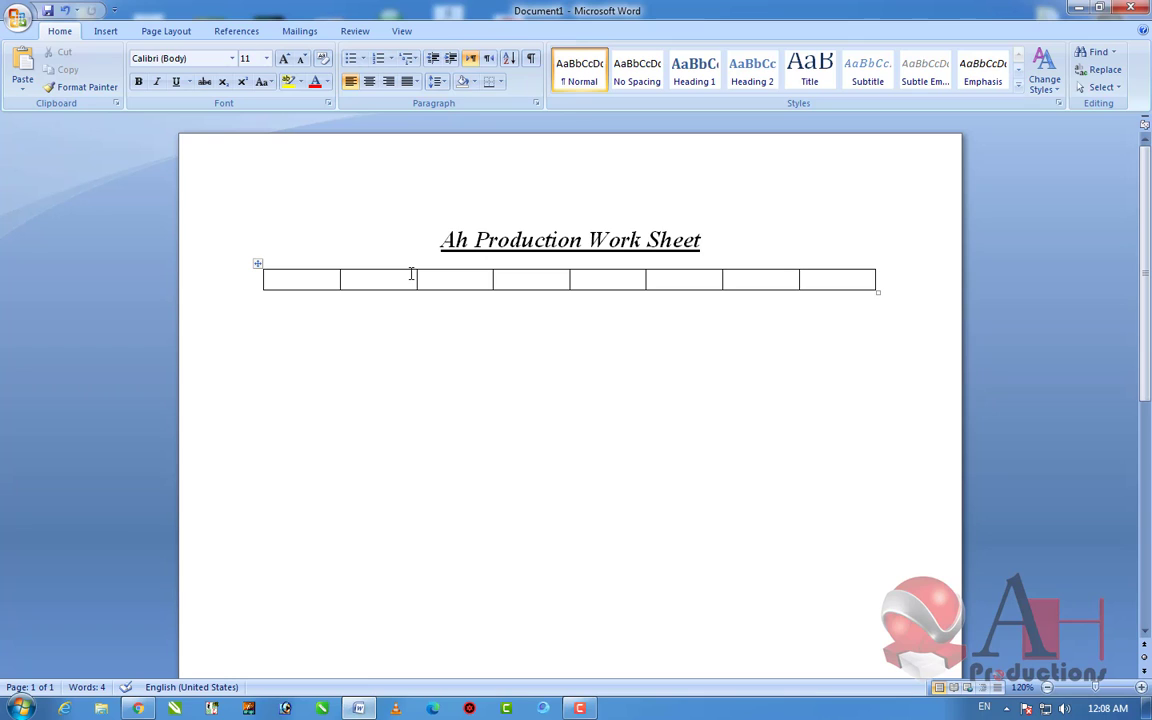
pyautogui.click(292, 280)
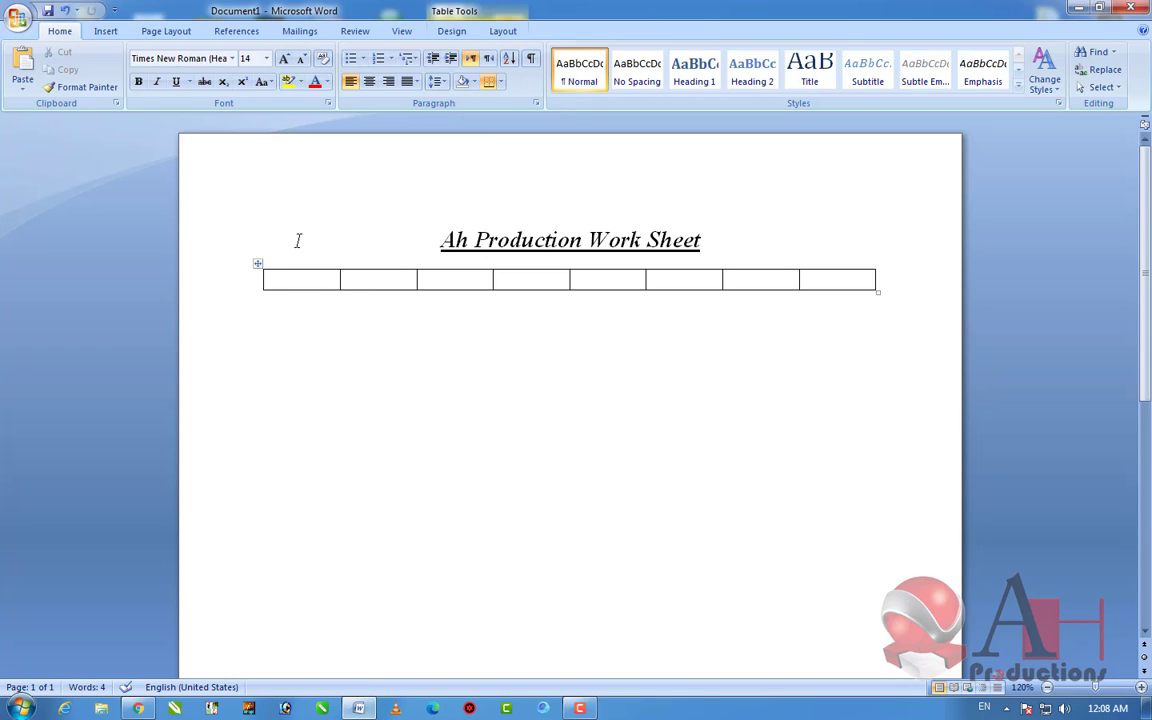
pyautogui.click(104, 32)
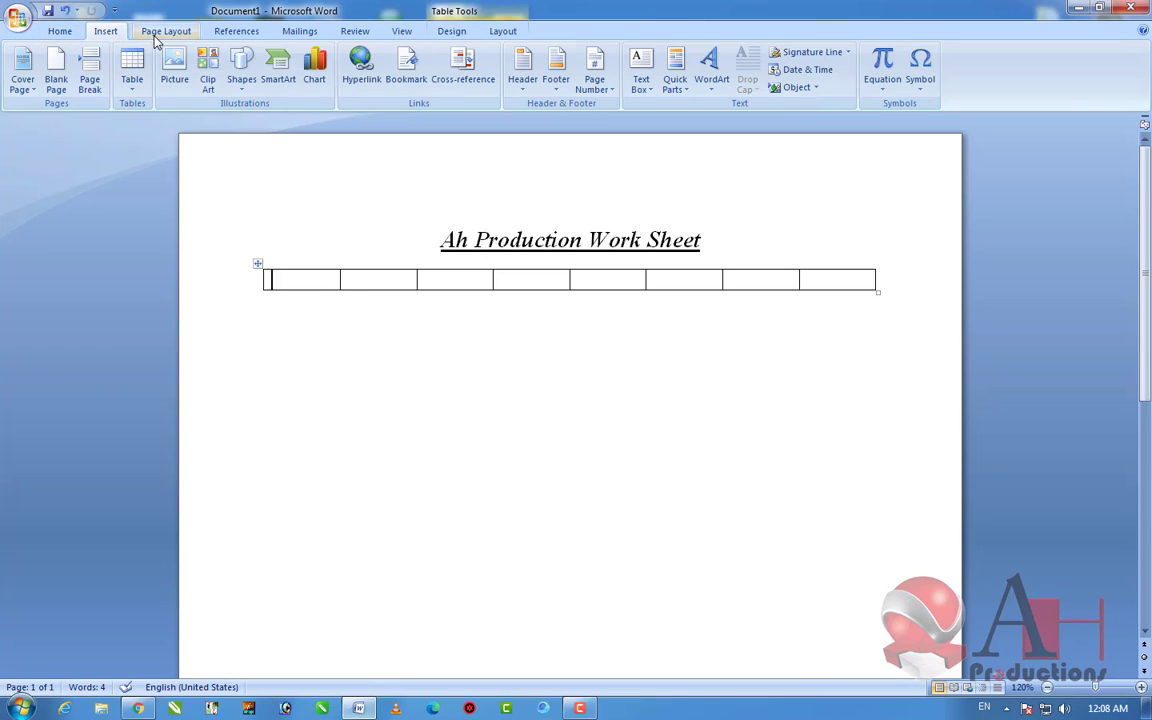
pyautogui.click(133, 77)
pyautogui.click(321, 113)
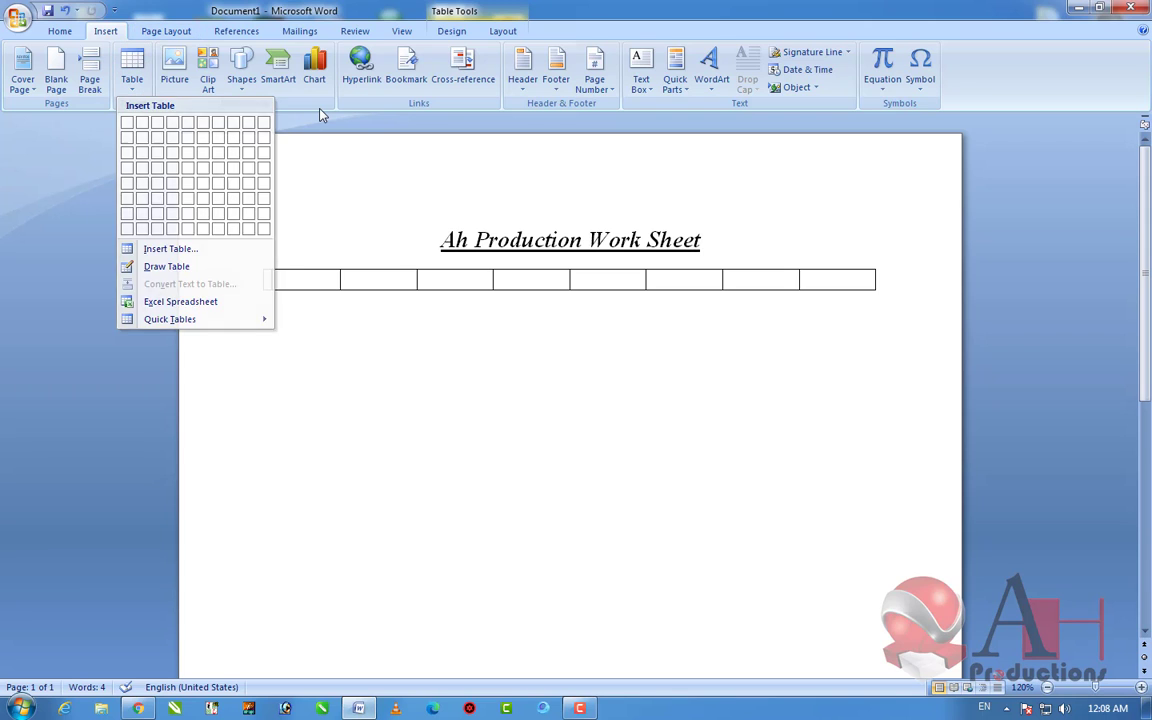
pyautogui.click(258, 263)
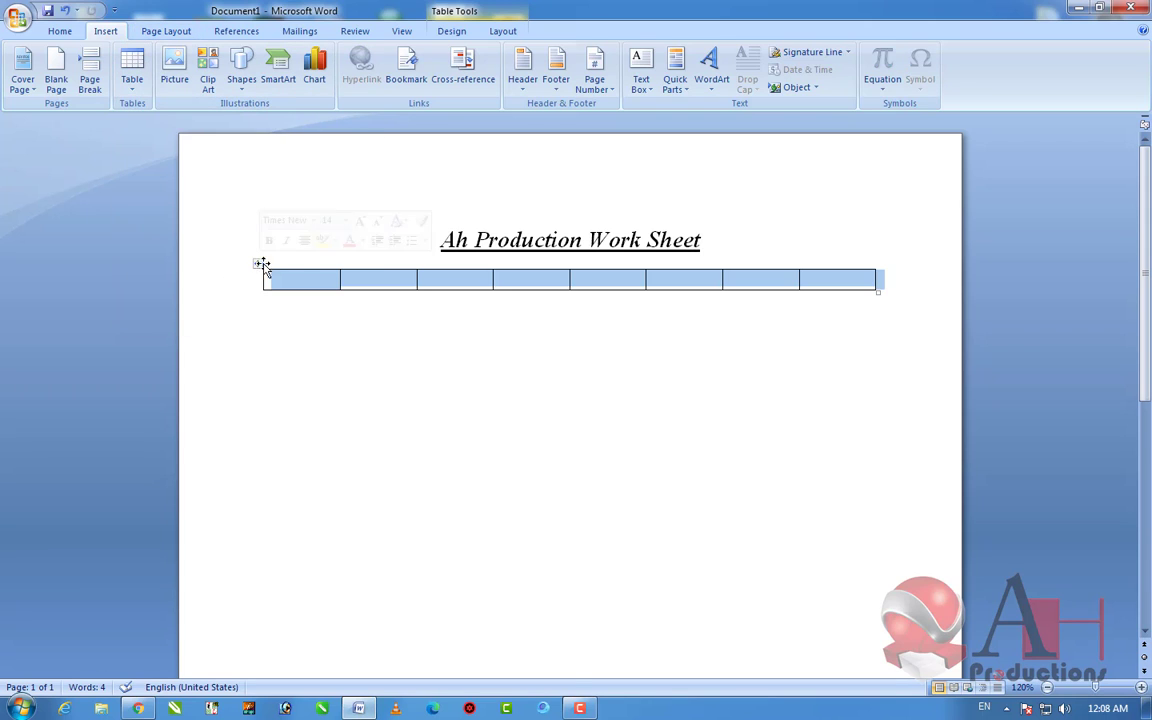
pyautogui.click(369, 282)
pyautogui.click(319, 277)
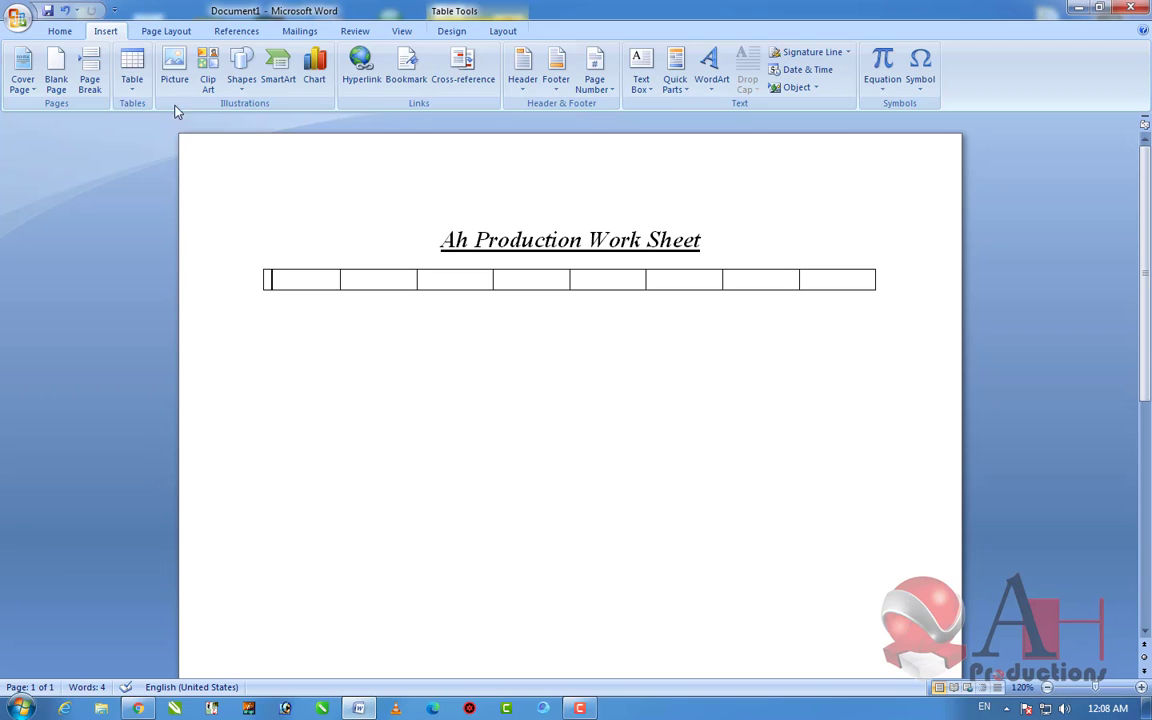
pyautogui.click(139, 91)
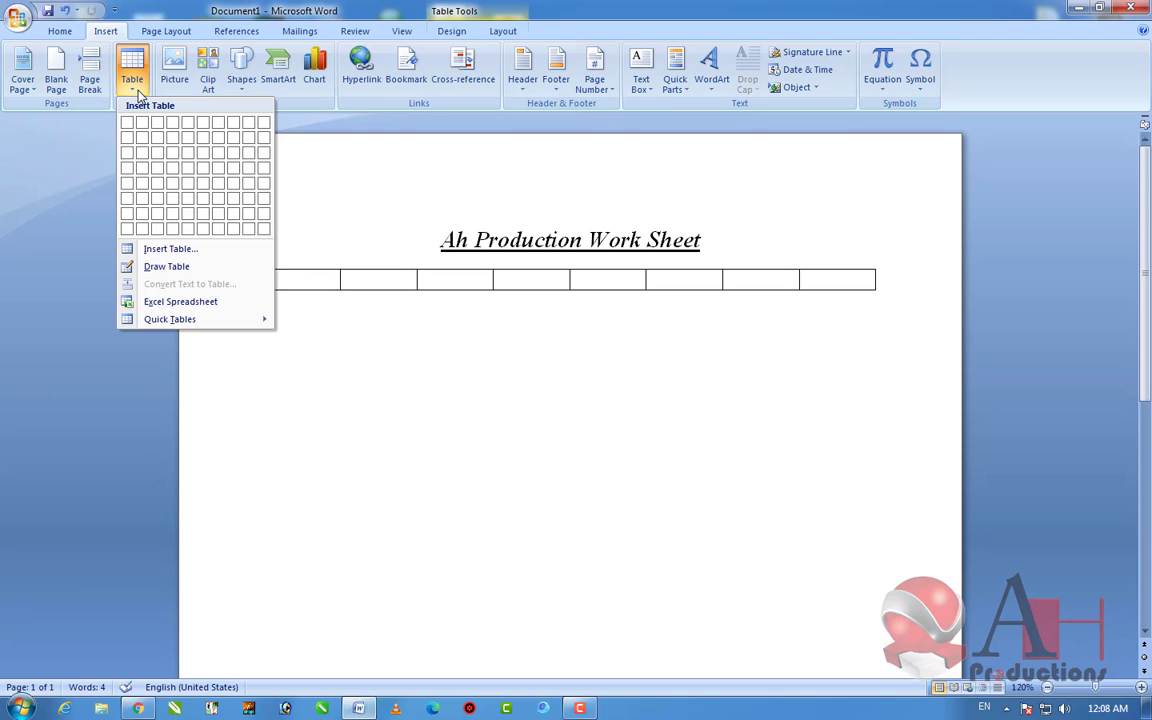
pyautogui.click(403, 273)
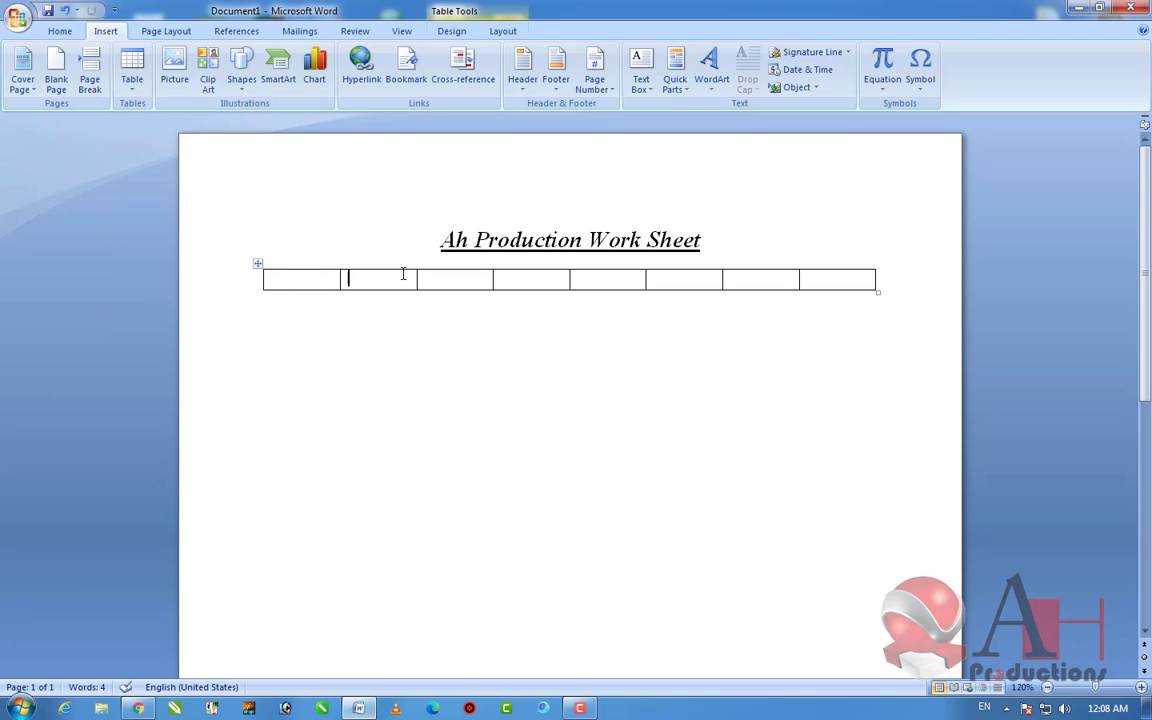
# Step: Delete the entire empty table below the "Ah Production Work Sheet" title
pyautogui.click(257, 262)
pyautogui.click(250, 261)
pyautogui.click(254, 265)
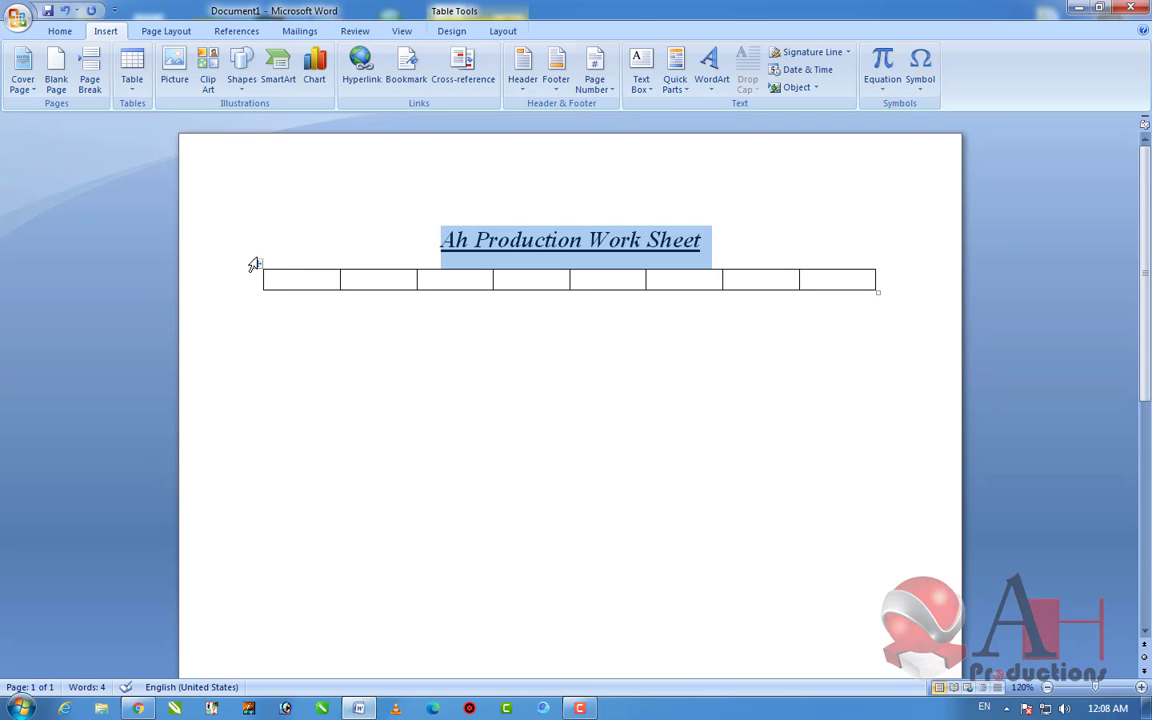
pyautogui.press('Left')
pyautogui.click(257, 264)
pyautogui.press('BackSpace')
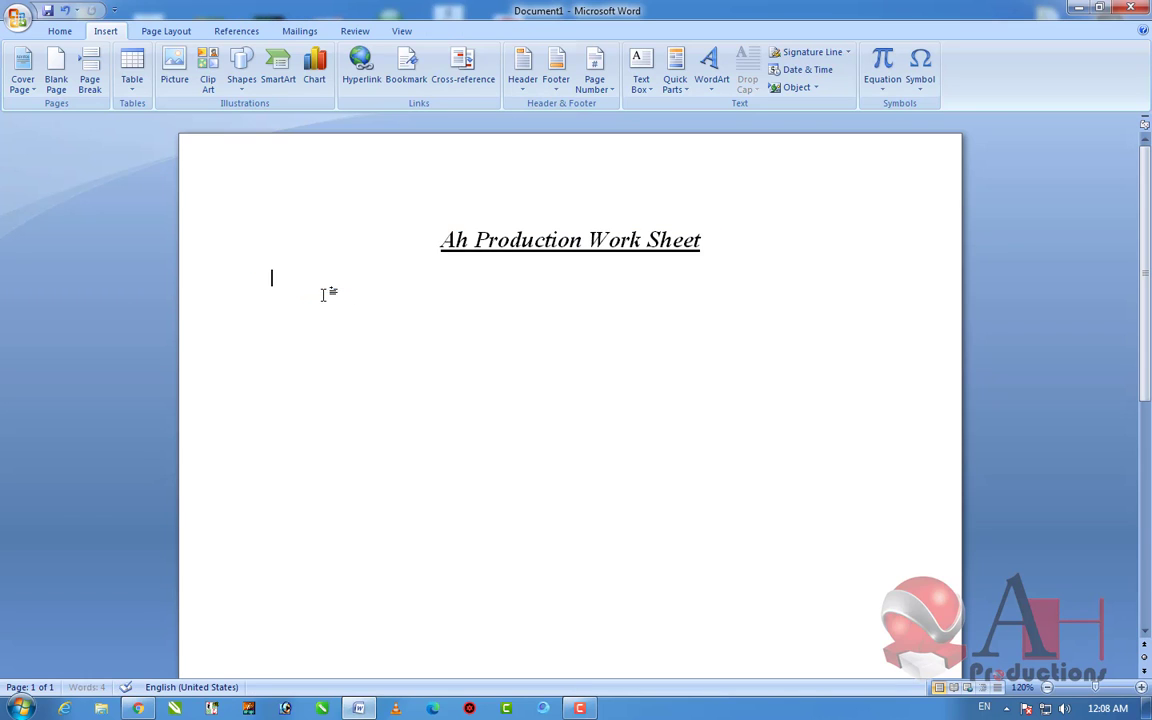
# Step: Insert a new table with eight columns and one row below the title
pyautogui.click(132, 70)
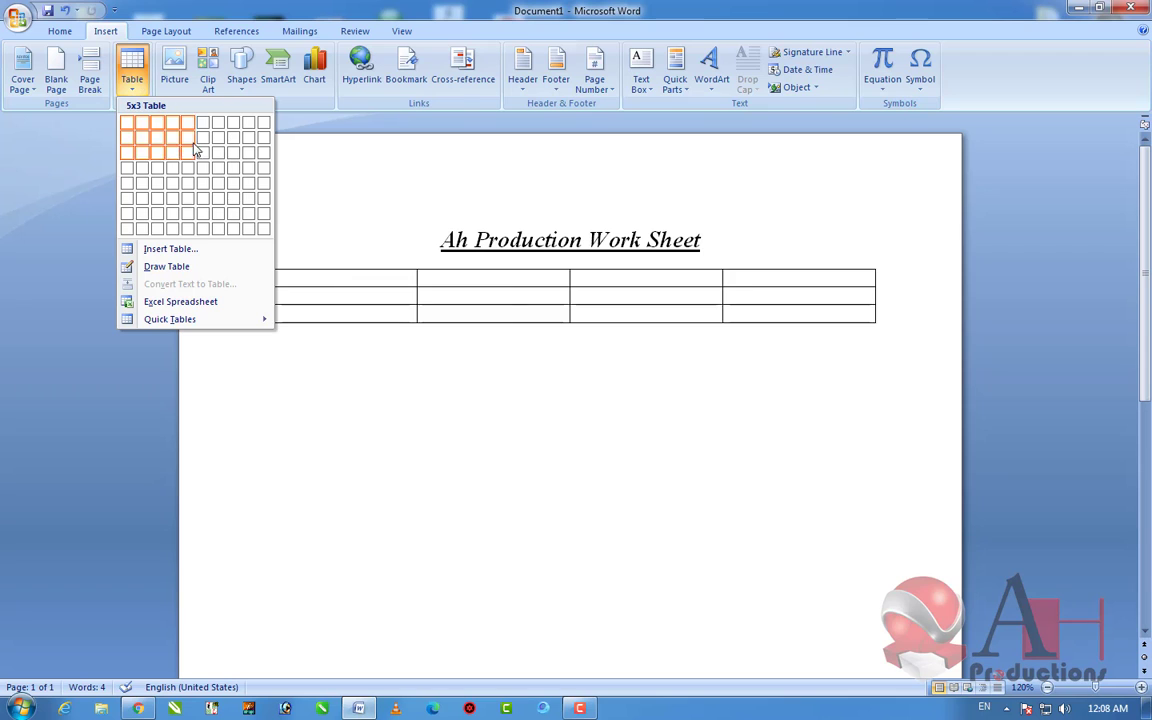
pyautogui.click(228, 124)
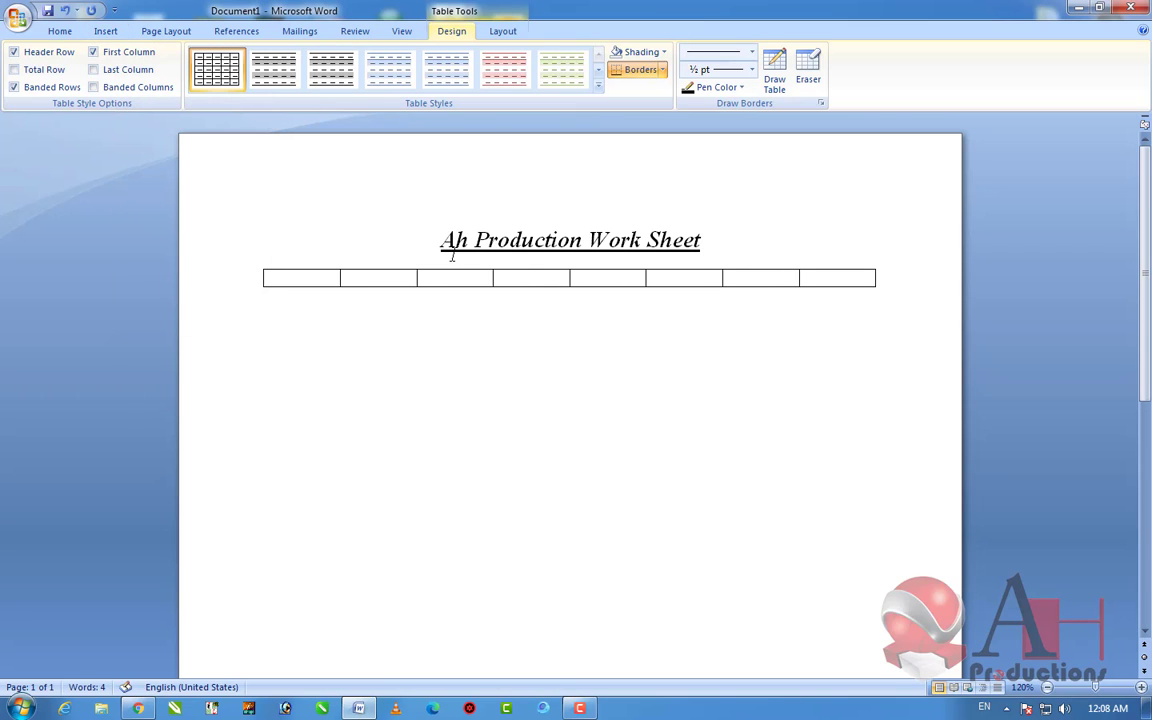
pyautogui.click(655, 57)
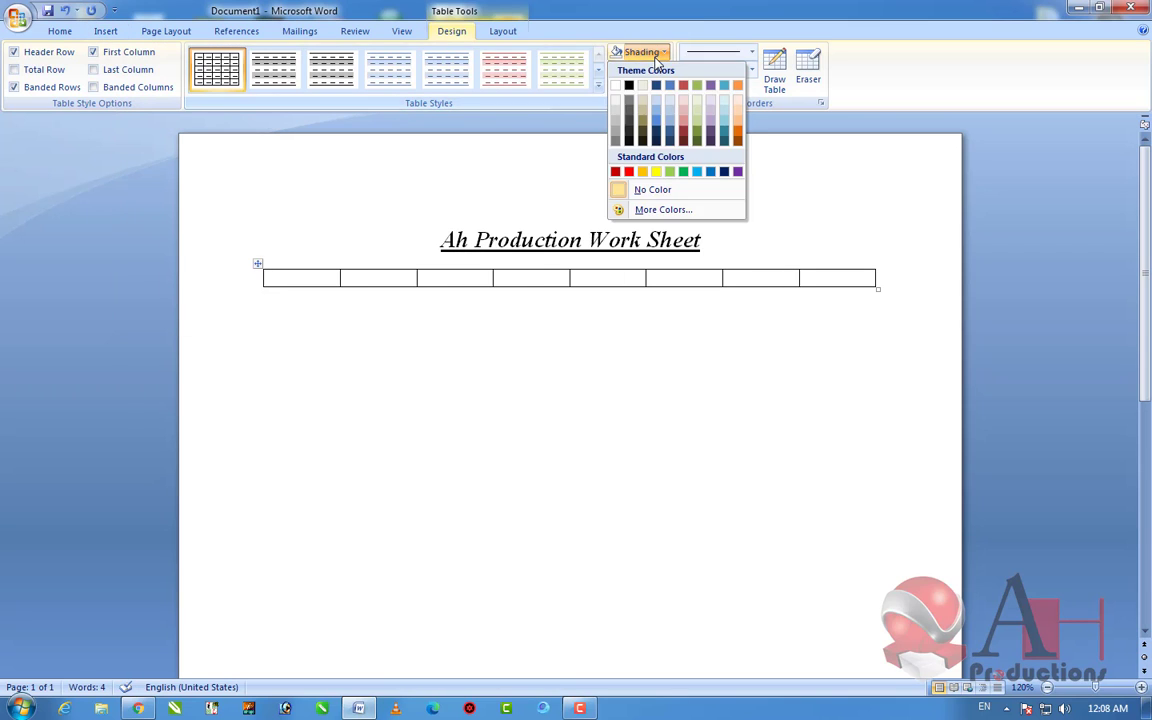
pyautogui.click(656, 57)
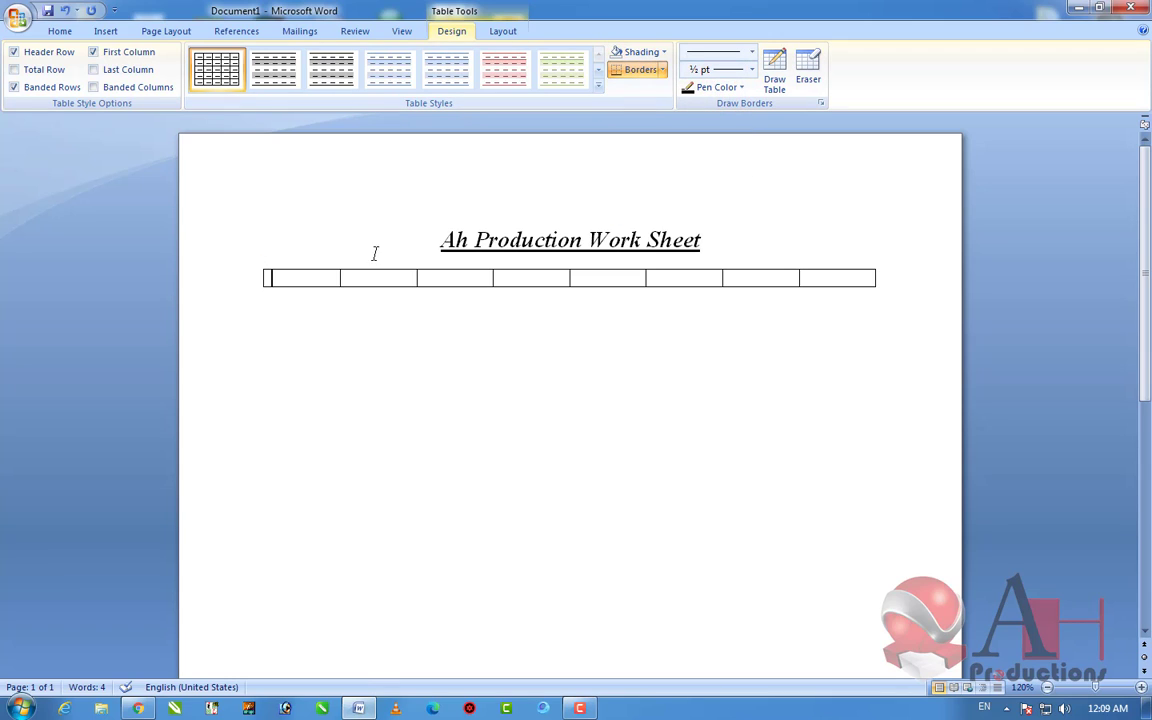
# Step: Enter the headings "Sr No", "NAme", "Father NAme" and "Work" in the table's first four cells
pyautogui.write('S')
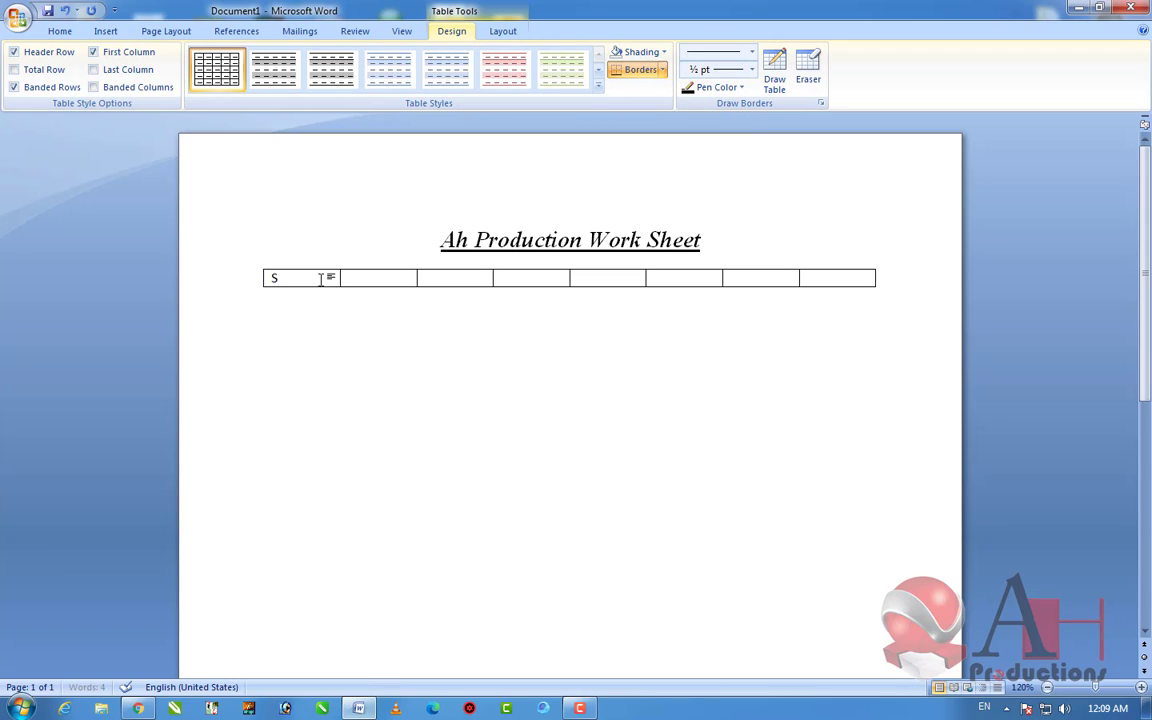
pyautogui.write('r No')
pyautogui.press('Tab')
pyautogui.write('NAme')
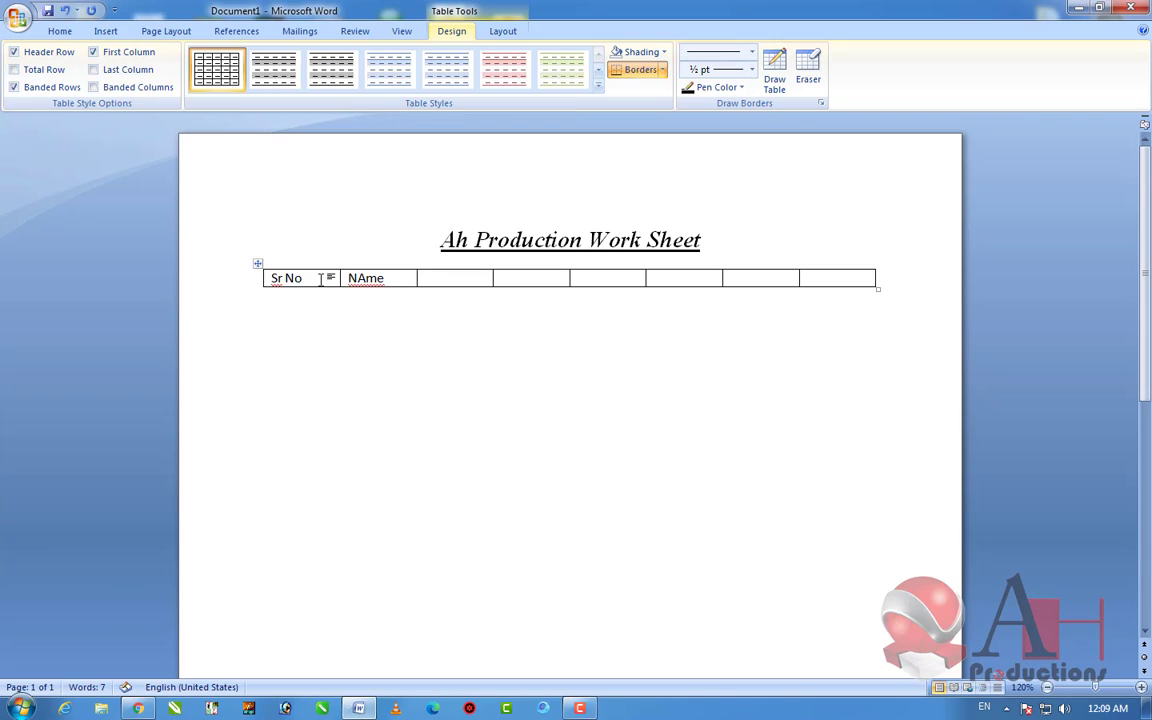
pyautogui.write('Father NAme')
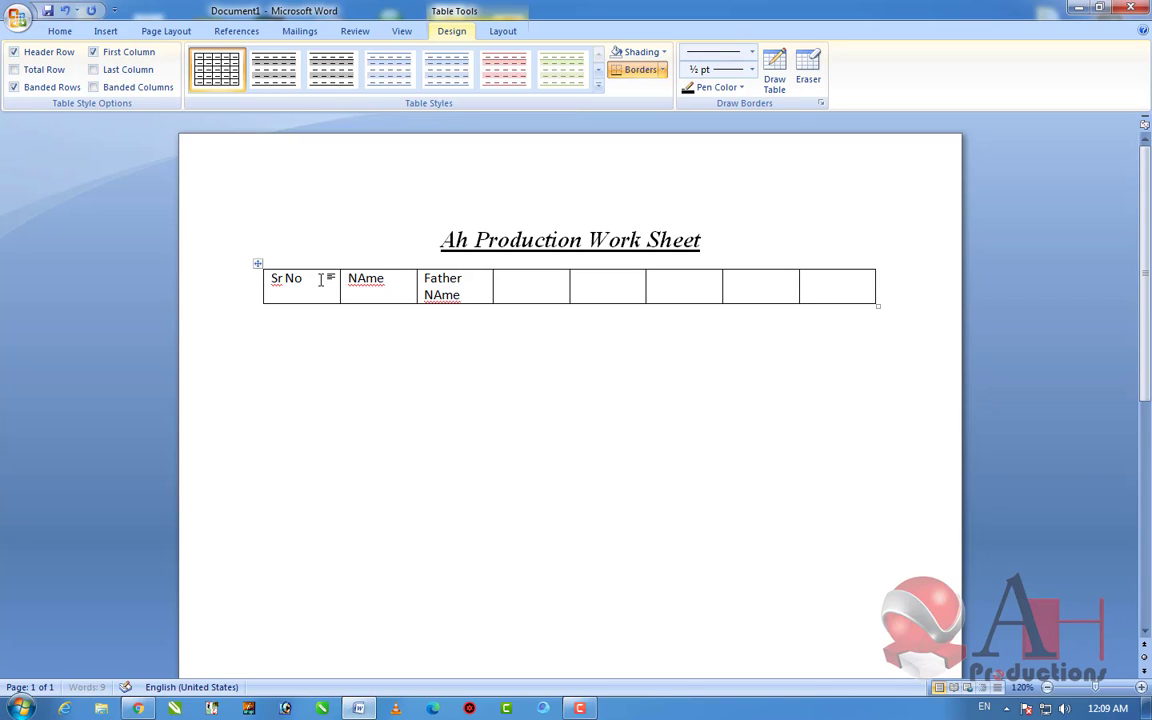
pyautogui.press('Tab')
pyautogui.write('Wo')
pyautogui.press('Tab')
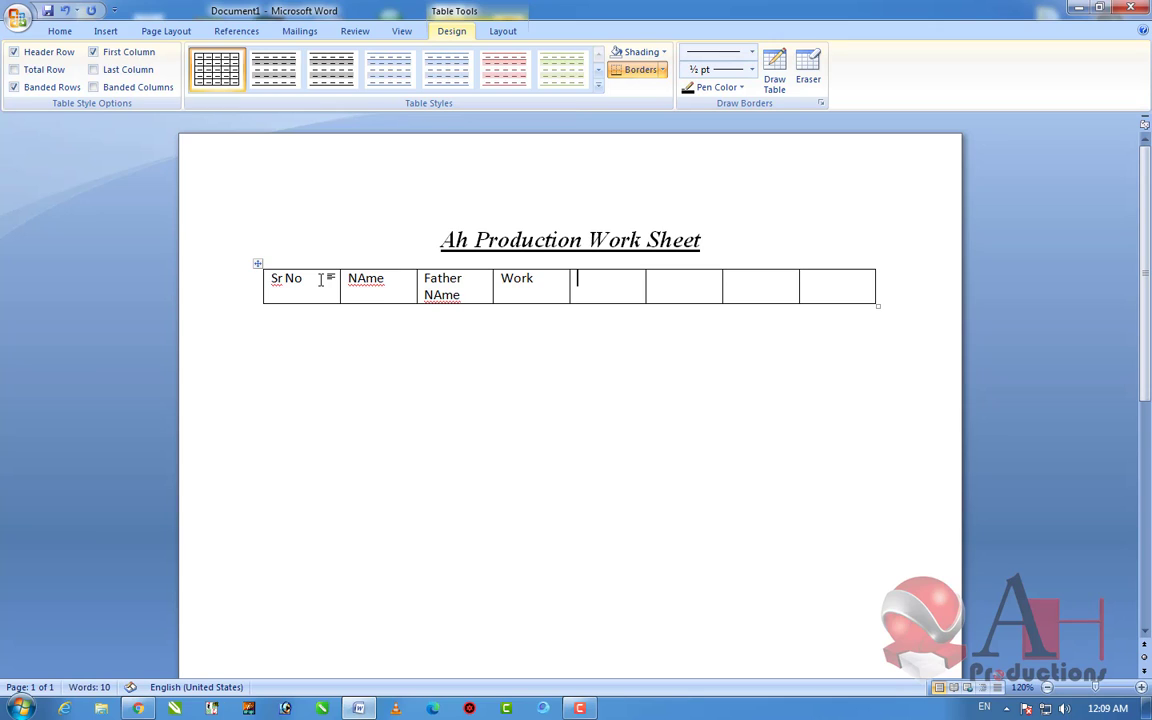
# Step: Enter the headings "Place", "Cell", "Address" and "Remarks" in the table's last four cells
pyautogui.write('Place')
pyautogui.press('Tab')
pyautogui.write('Ce')
pyautogui.press('Tab')
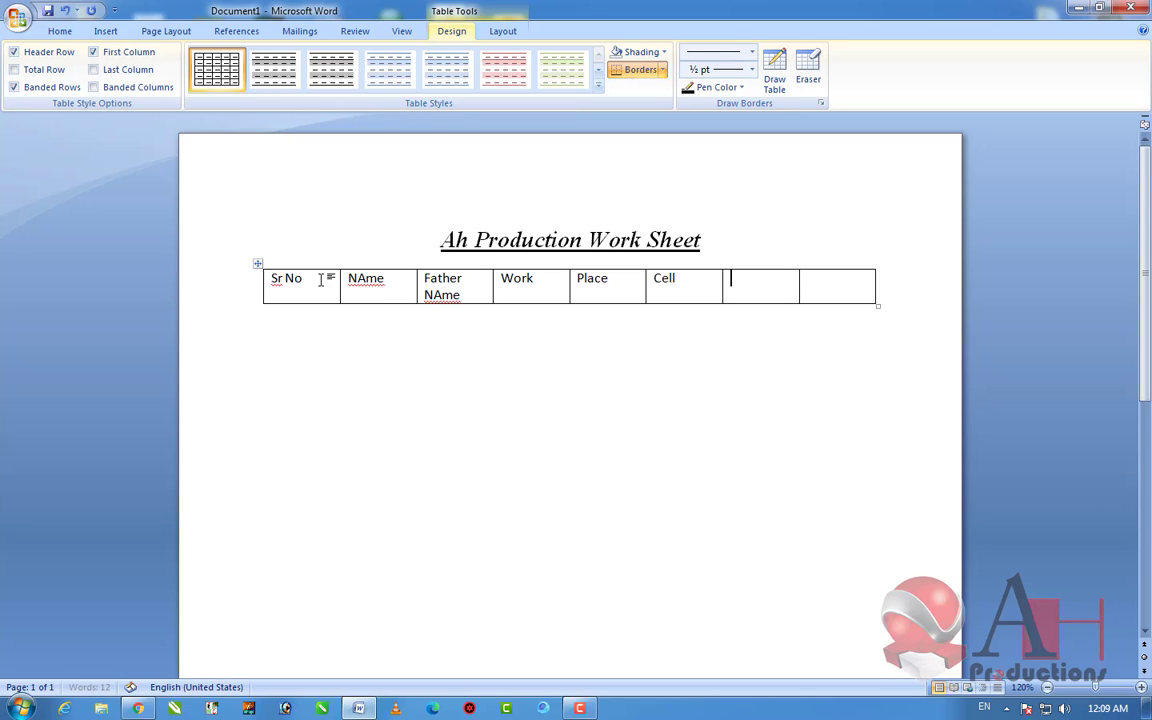
pyautogui.write('Address')
pyautogui.press('Tab')
pyautogui.write('Rema')
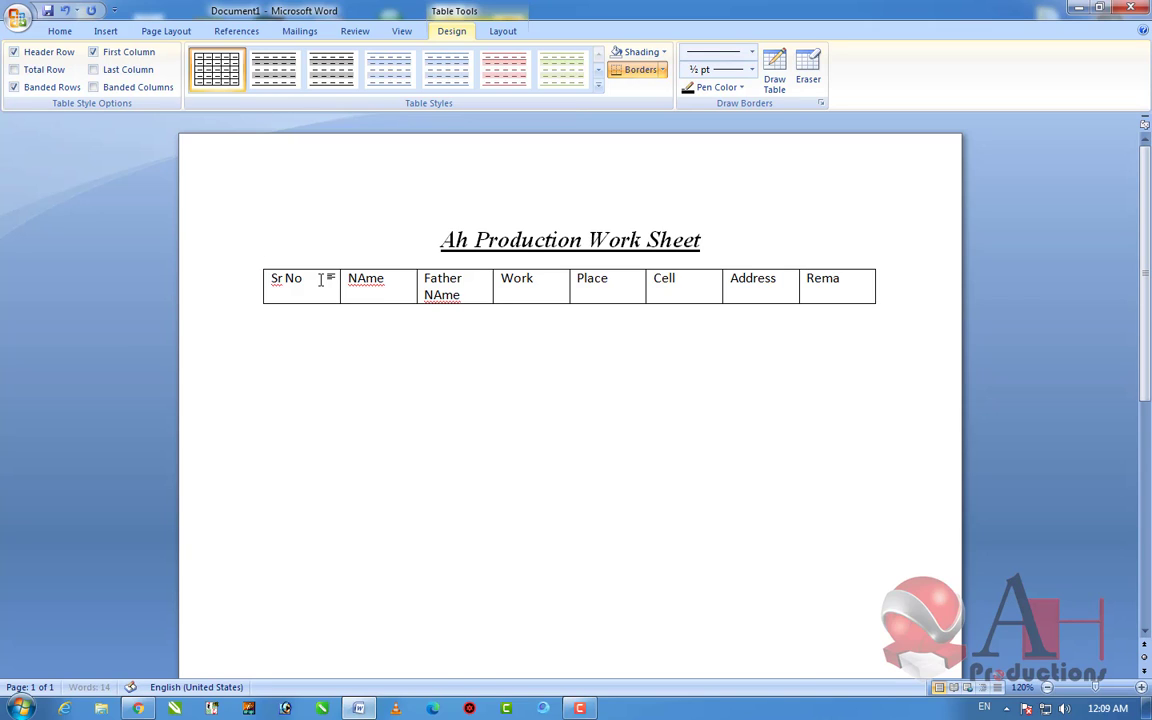
pyautogui.write('rks')
# Step: Select all headings in the table row and cycle their letter case through uppercase and lowercase to sentence case
pyautogui.moveTo(868, 287); pyautogui.dragTo(297, 275)
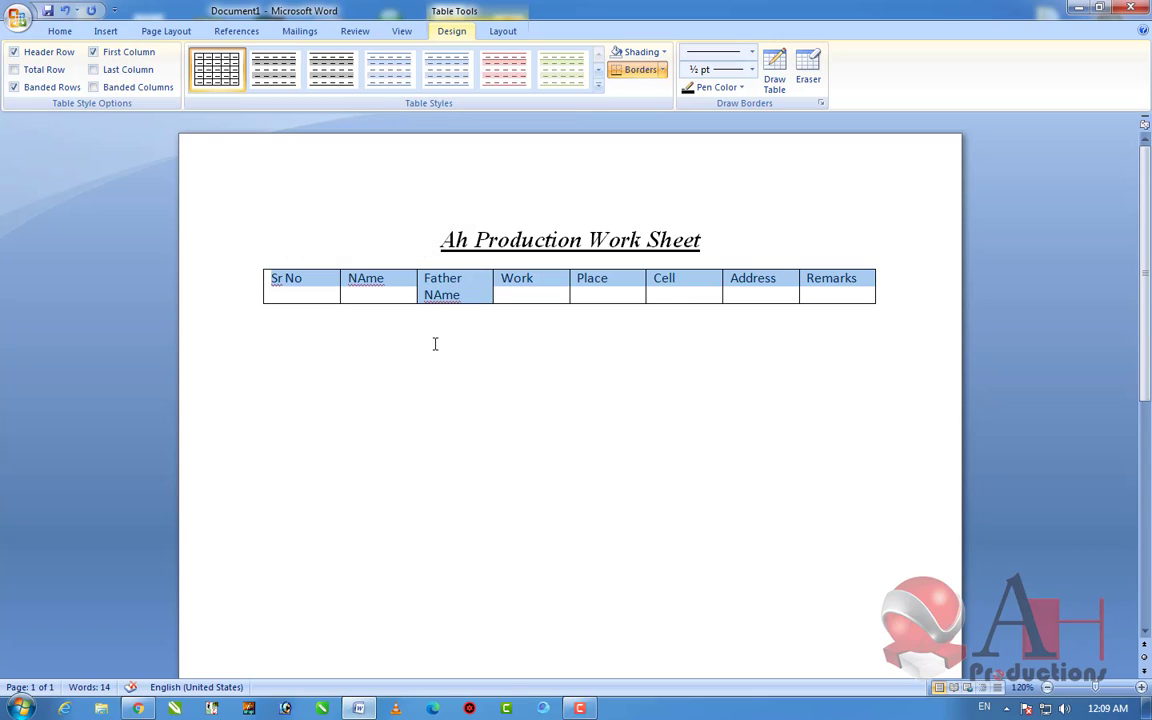
pyautogui.hotkey('ctrl', 'shift', 'a')
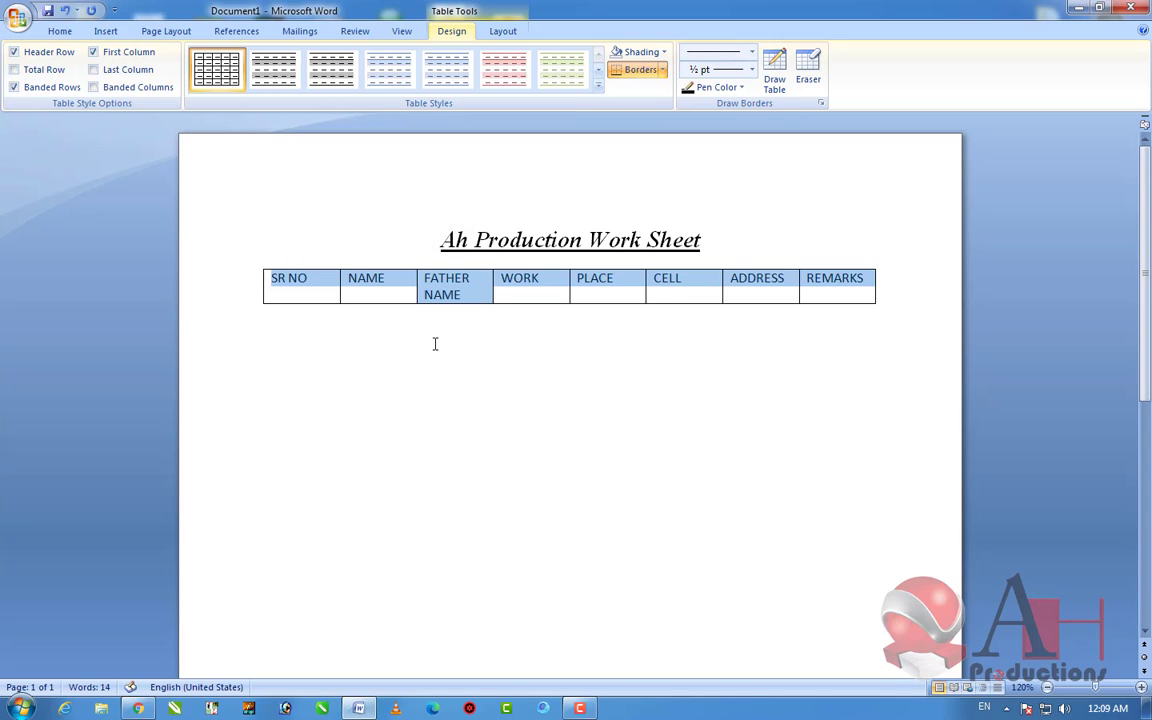
pyautogui.hotkey('shift', 'F3')
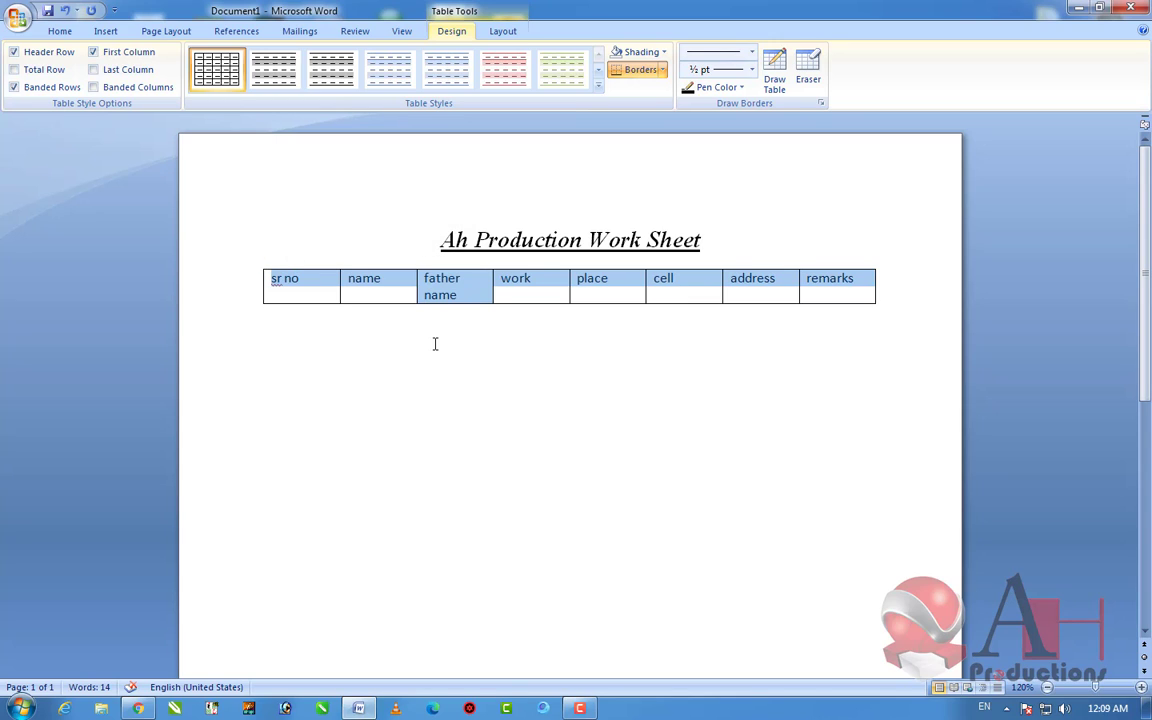
pyautogui.hotkey('shift', 'F3')
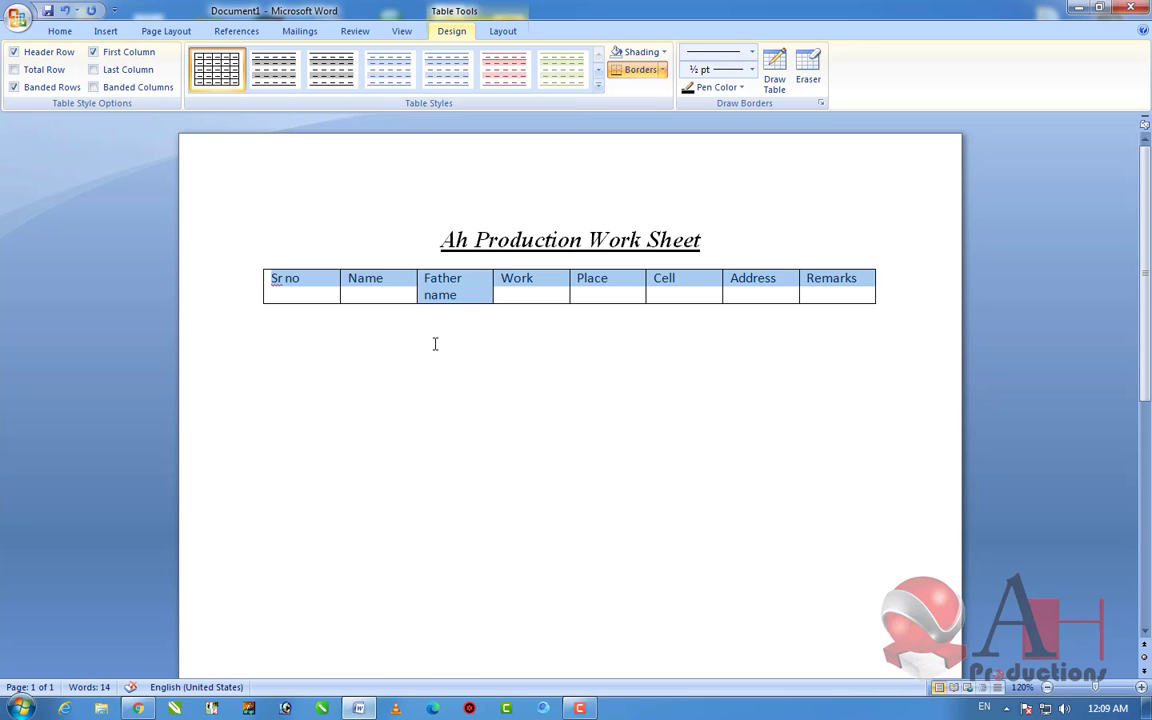
# Step: Set the heading row's font to Times New Roman at size 12, and deselect the row
pyautogui.click(105, 31)
pyautogui.click(62, 32)
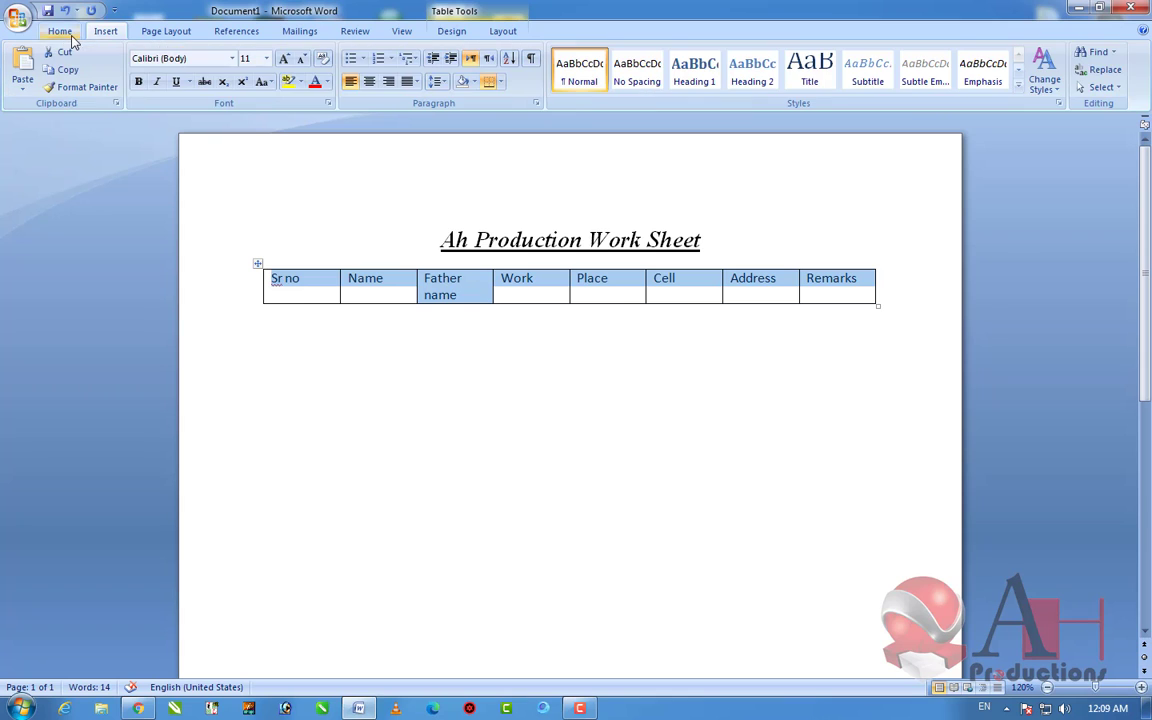
pyautogui.click(232, 58)
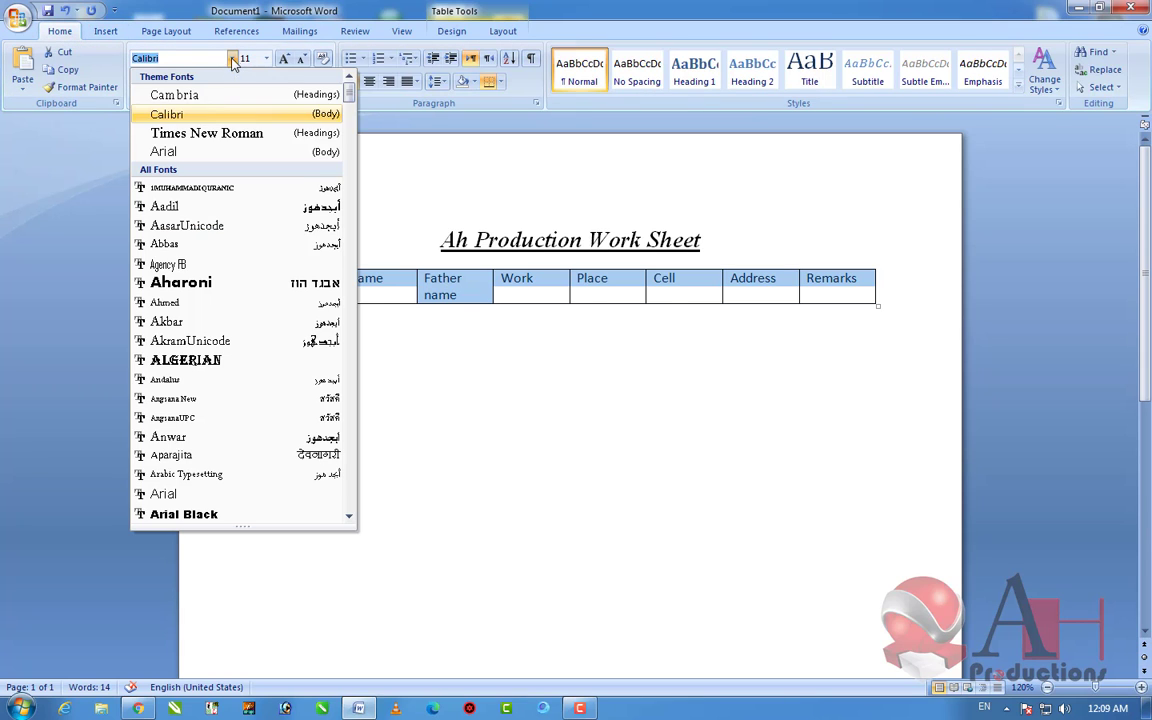
pyautogui.click(211, 133)
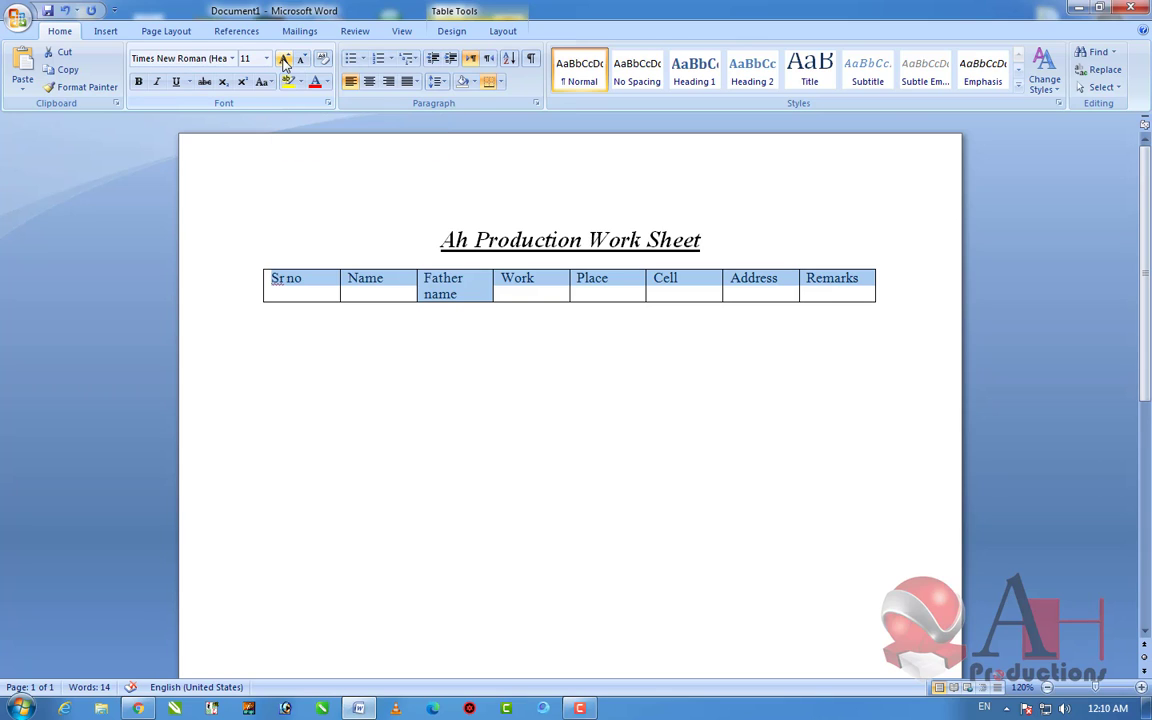
pyautogui.click(285, 60)
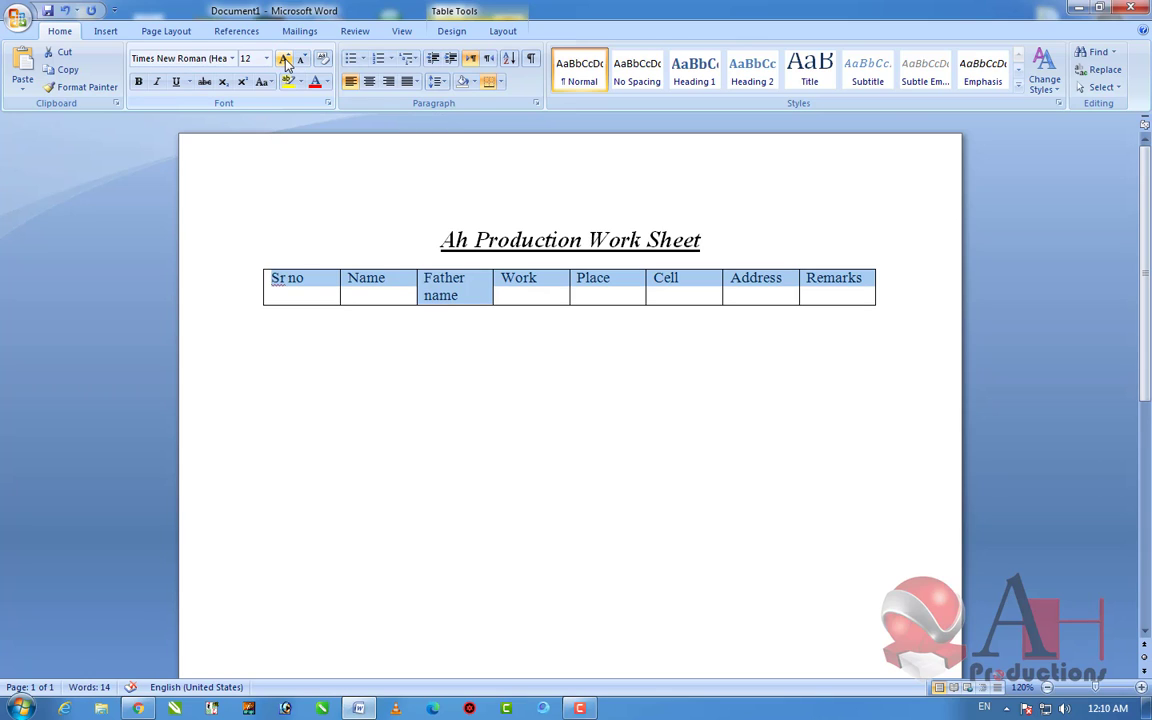
pyautogui.click(318, 286)
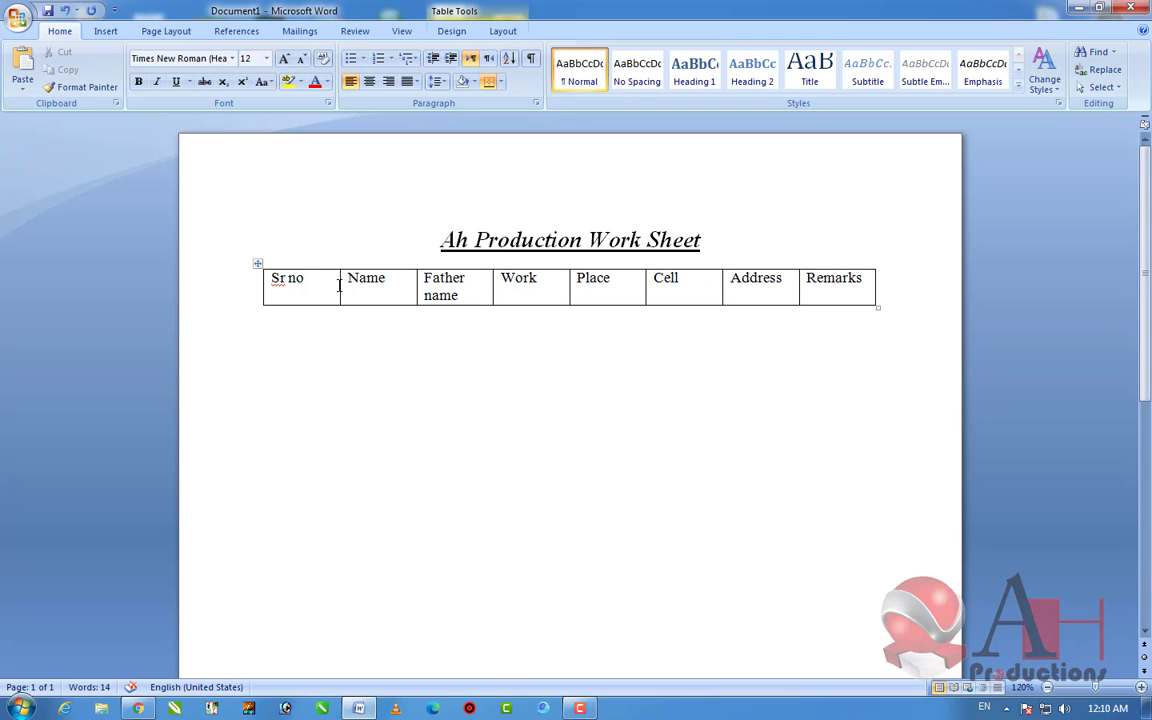
# Step: Narrow the Sr no, Name, Father name, Work and Place columns closer to their headings, and shift the Cell column's right border inward
pyautogui.moveTo(339, 287); pyautogui.dragTo(310, 287)
pyautogui.moveTo(415, 288); pyautogui.dragTo(383, 285)
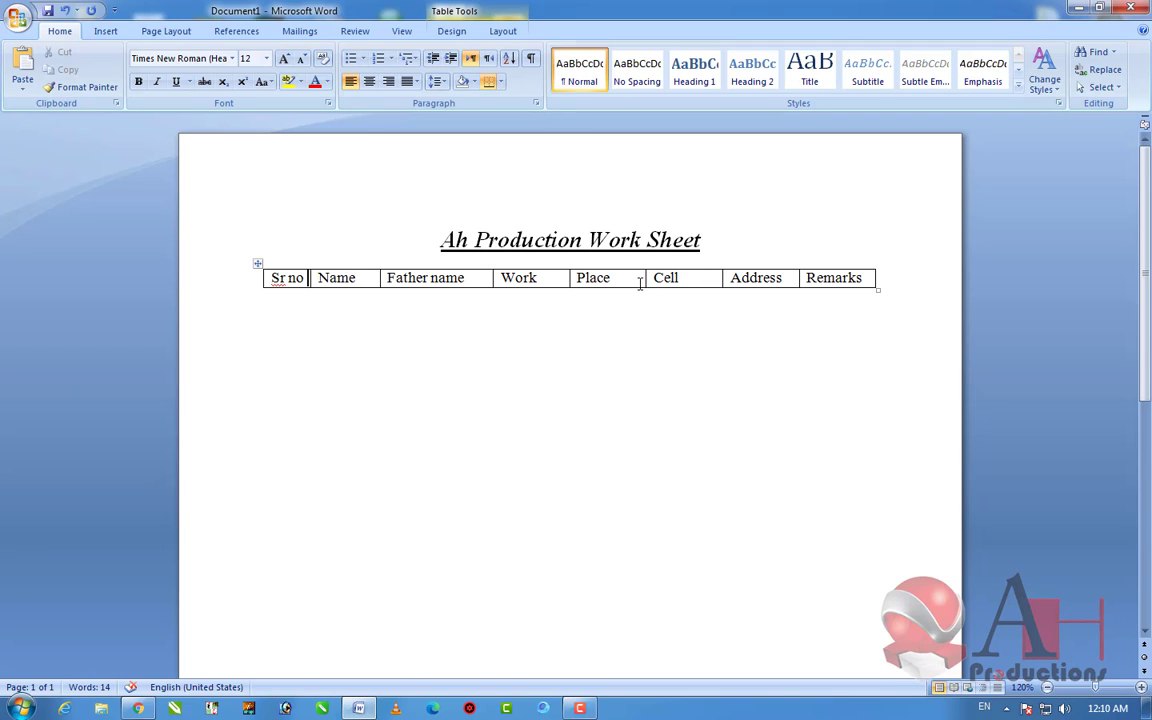
pyautogui.moveTo(645, 283); pyautogui.dragTo(633, 283)
pyautogui.moveTo(722, 282); pyautogui.dragTo(707, 282)
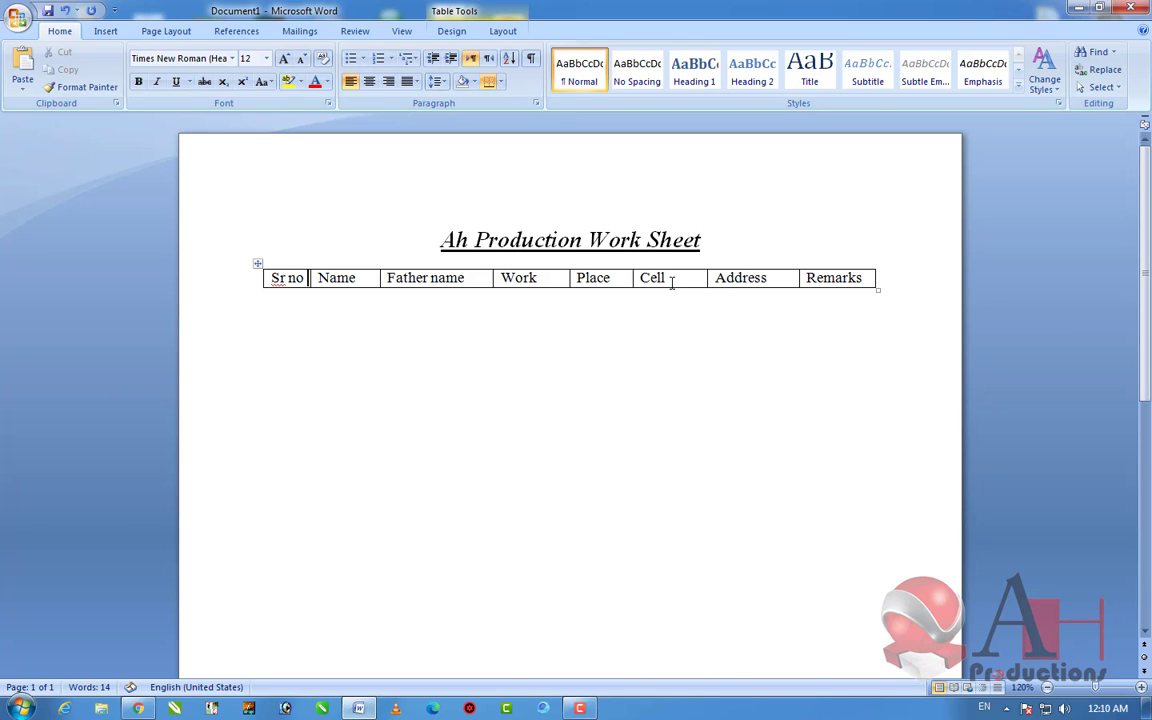
pyautogui.click(491, 279)
pyautogui.moveTo(491, 279); pyautogui.dragTo(472, 279)
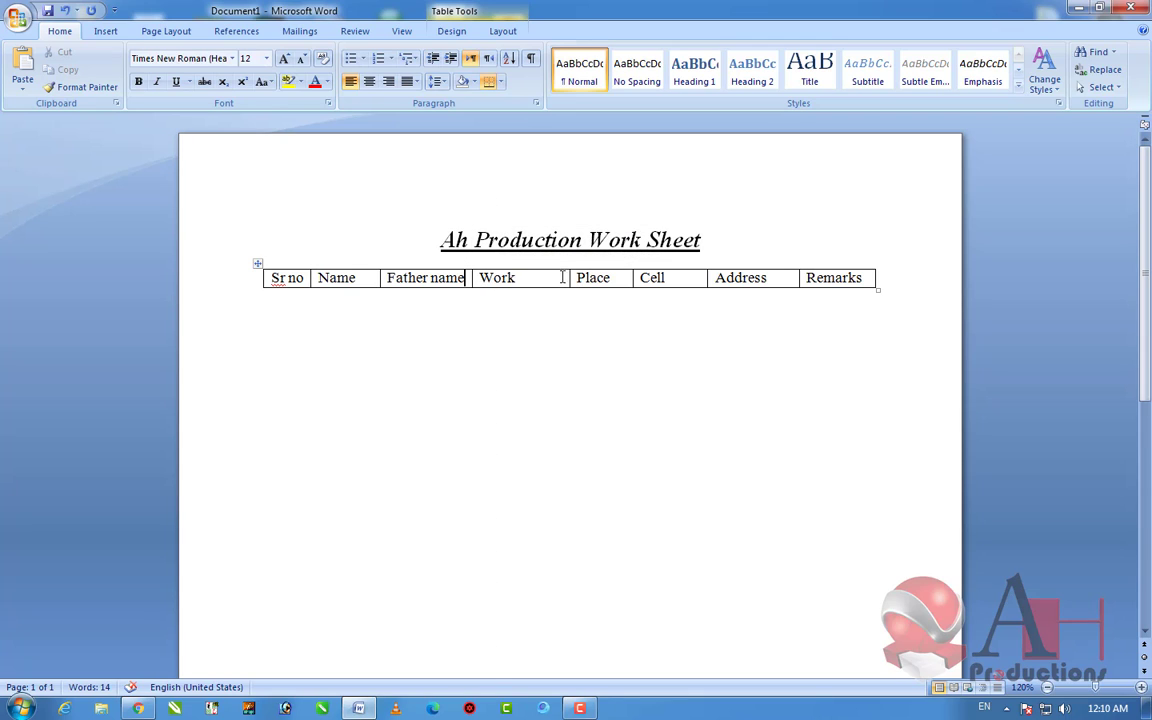
pyautogui.moveTo(568, 278); pyautogui.dragTo(535, 279)
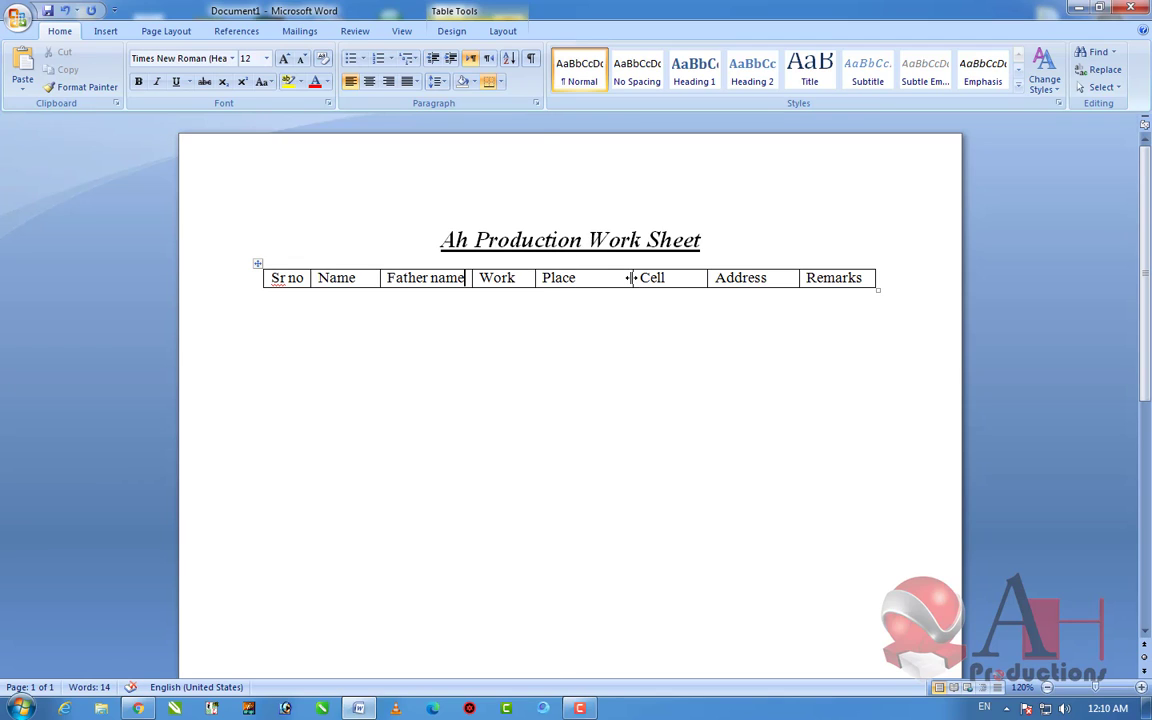
pyautogui.moveTo(630, 278); pyautogui.dragTo(615, 278)
# Step: Add 17 empty rows to the table below the heading row
pyautogui.press('Tab')
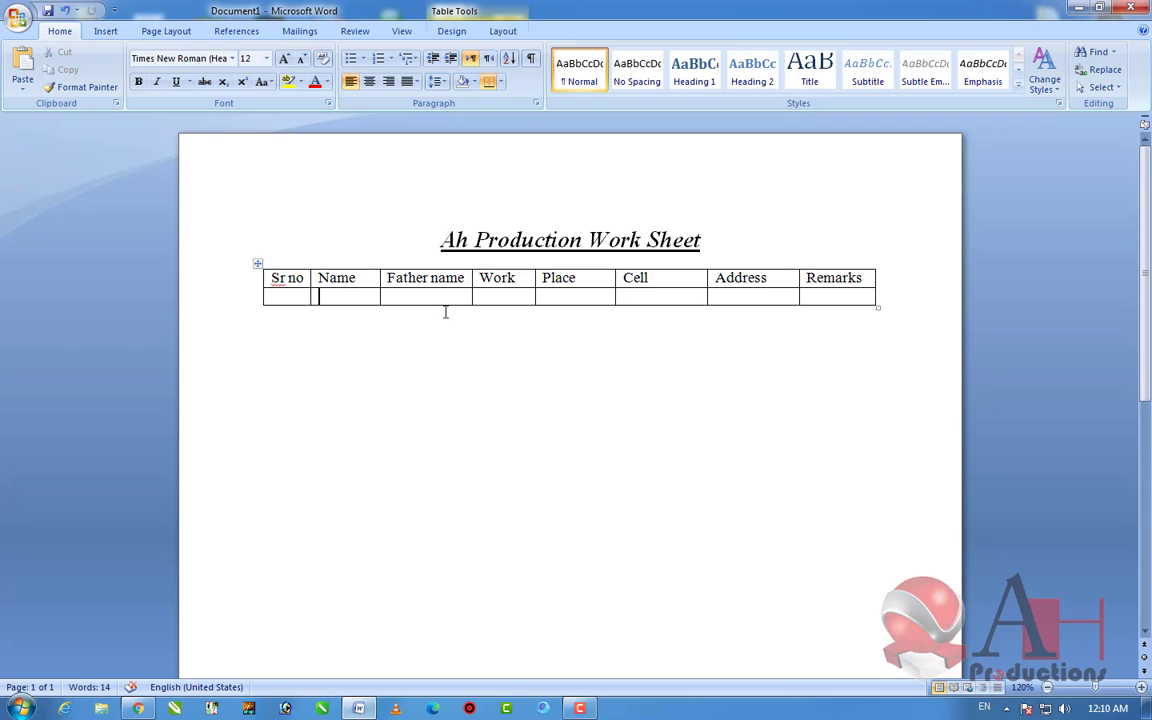
pyautogui.press('Tab')
pyautogui.press('Tab')
pyautogui.press('Tab')
pyautogui.press('Tab')
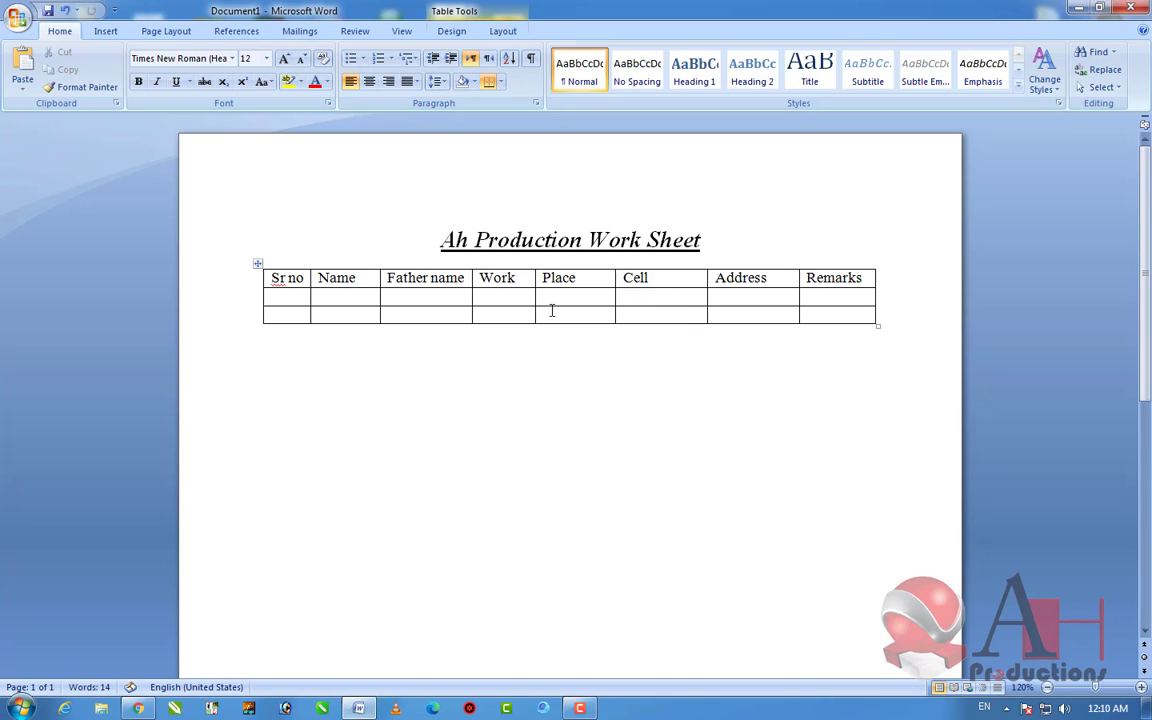
pyautogui.press('Tab')
pyautogui.press('Tab')
pyautogui.press('Tab')
pyautogui.press('Tab')
pyautogui.press('Tab')
pyautogui.press('Tab')
pyautogui.press('Tab')
pyautogui.press('Tab')
pyautogui.press('Tab')
pyautogui.press('Tab')
pyautogui.press('Tab')
pyautogui.press('Tab')
pyautogui.press('Tab')
pyautogui.press('Tab')
pyautogui.press('Tab')
pyautogui.press('Tab')
pyautogui.press('Tab')
pyautogui.press('Tab')
pyautogui.press('Tab')
pyautogui.press('Tab')
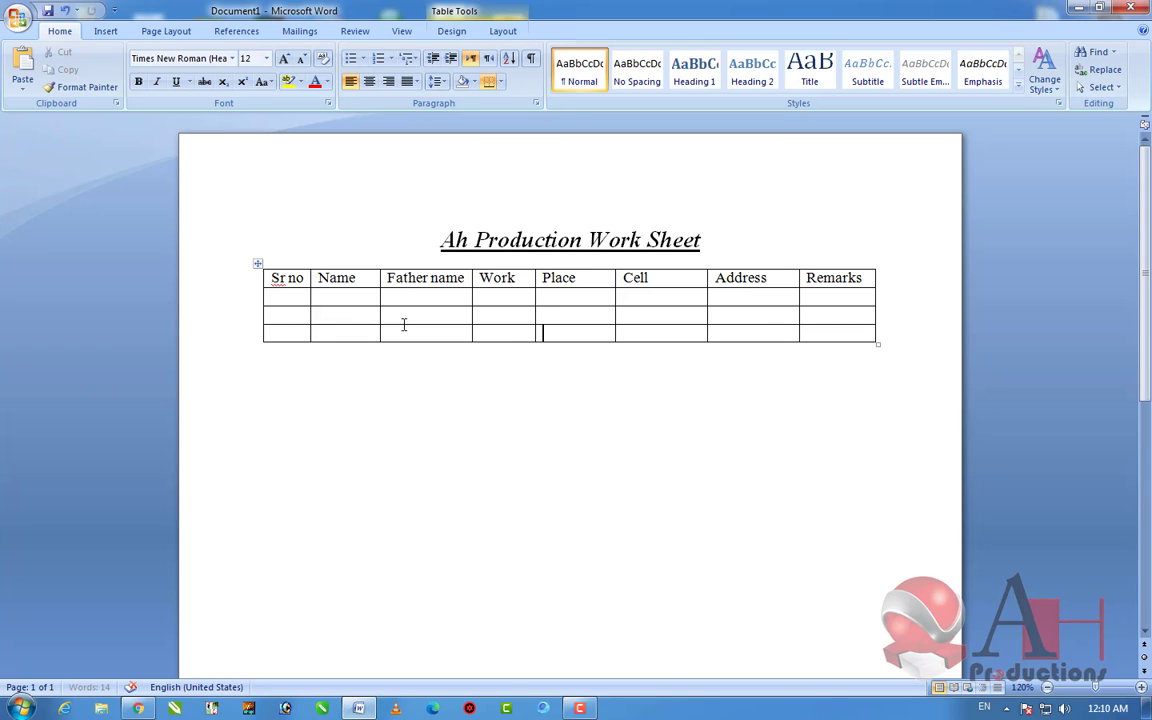
pyautogui.press('Tab')
pyautogui.press('Tab')
pyautogui.press('Tab')
pyautogui.press('Tab')
pyautogui.press('Tab')
pyautogui.press('Tab')
pyautogui.press('Tab')
pyautogui.press('Tab')
pyautogui.press('Tab')
pyautogui.press('Tab')
pyautogui.press('Tab')
pyautogui.press('Tab')
pyautogui.press('Tab')
pyautogui.press('Tab')
pyautogui.press('Tab')
pyautogui.press('Tab')
pyautogui.press('Tab')
pyautogui.press('Tab')
pyautogui.press('Tab')
pyautogui.press('Tab')
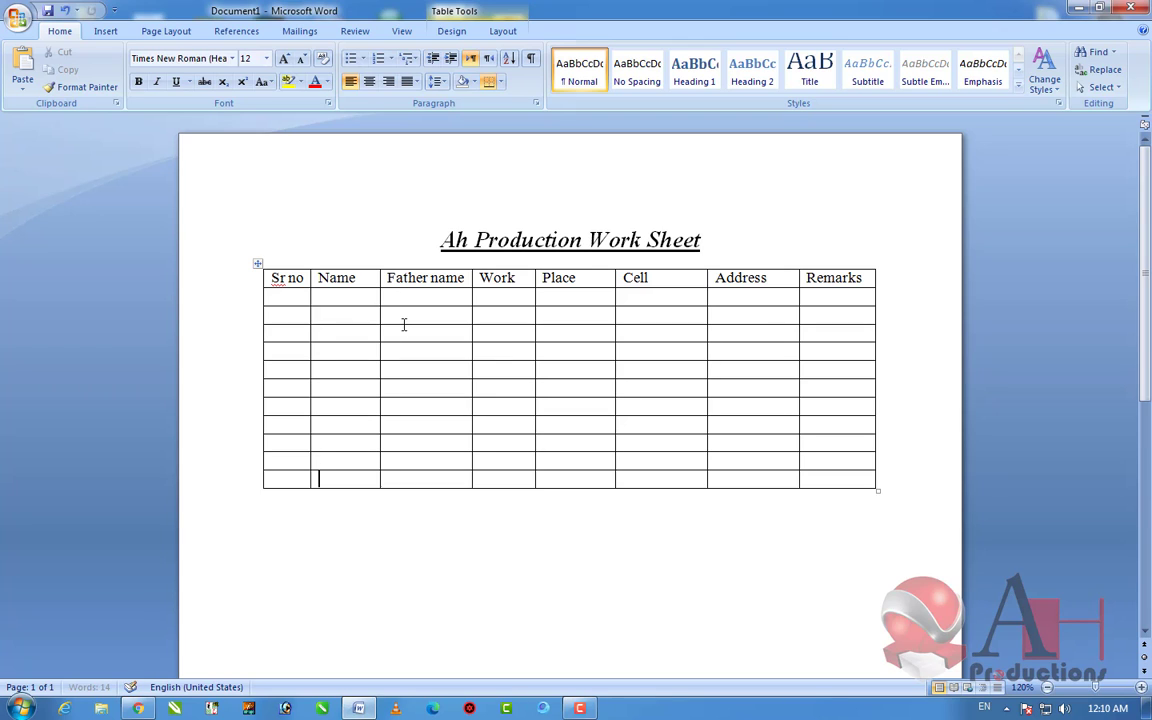
pyautogui.press('Tab')
pyautogui.press('Tab')
pyautogui.press('Tab')
pyautogui.press('Tab')
pyautogui.press('Tab')
pyautogui.scroll(-2, 404, 324)
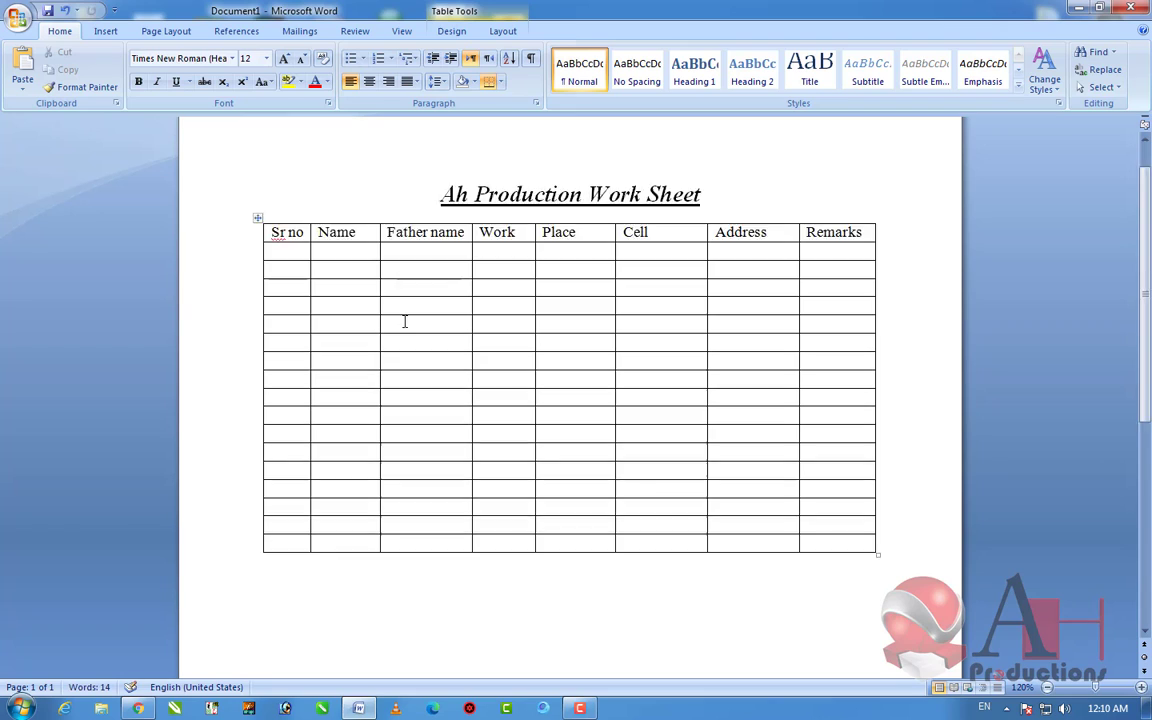
# Step: Add two more empty rows at the end of the table
pyautogui.press('Tab')
pyautogui.press('Tab')
pyautogui.press('Tab')
pyautogui.press('Tab')
pyautogui.press('Tab')
pyautogui.press('Tab')
pyautogui.press('Tab')
pyautogui.press('Tab')
pyautogui.press('Tab')
pyautogui.press('Tab')
pyautogui.press('Tab')
pyautogui.press('Tab')
pyautogui.press('Tab')
pyautogui.press('Tab')
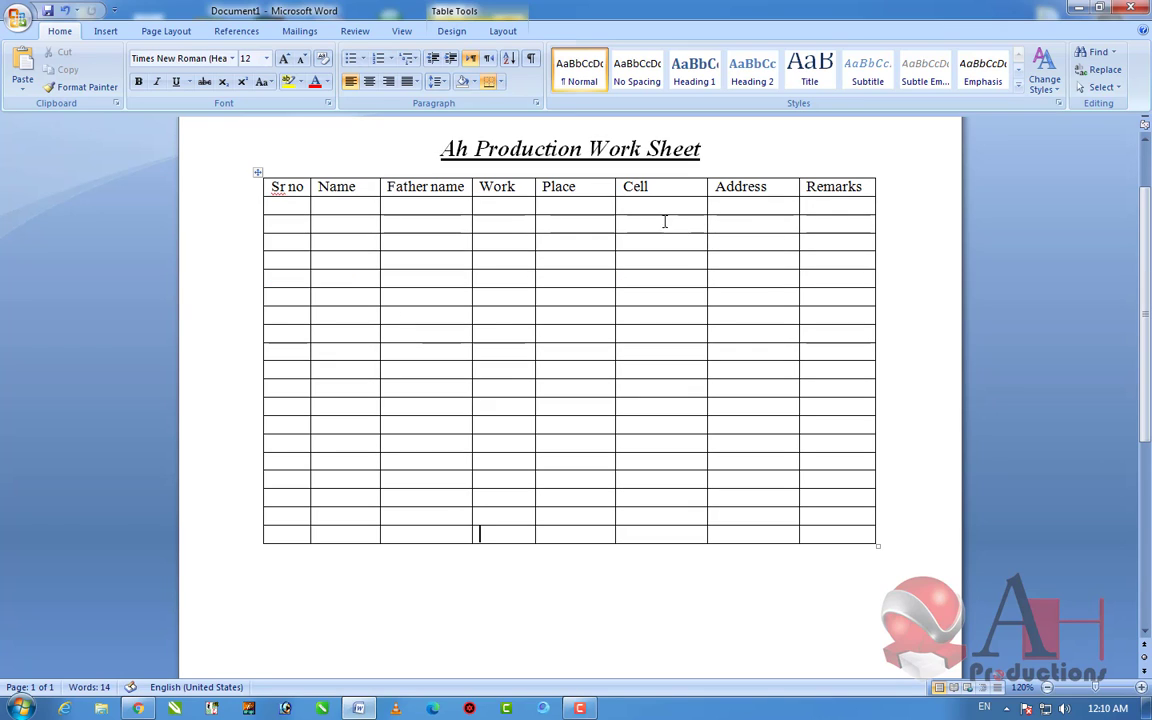
# Step: Make all headings in the table's first row bold
pyautogui.moveTo(866, 186); pyautogui.dragTo(270, 188)
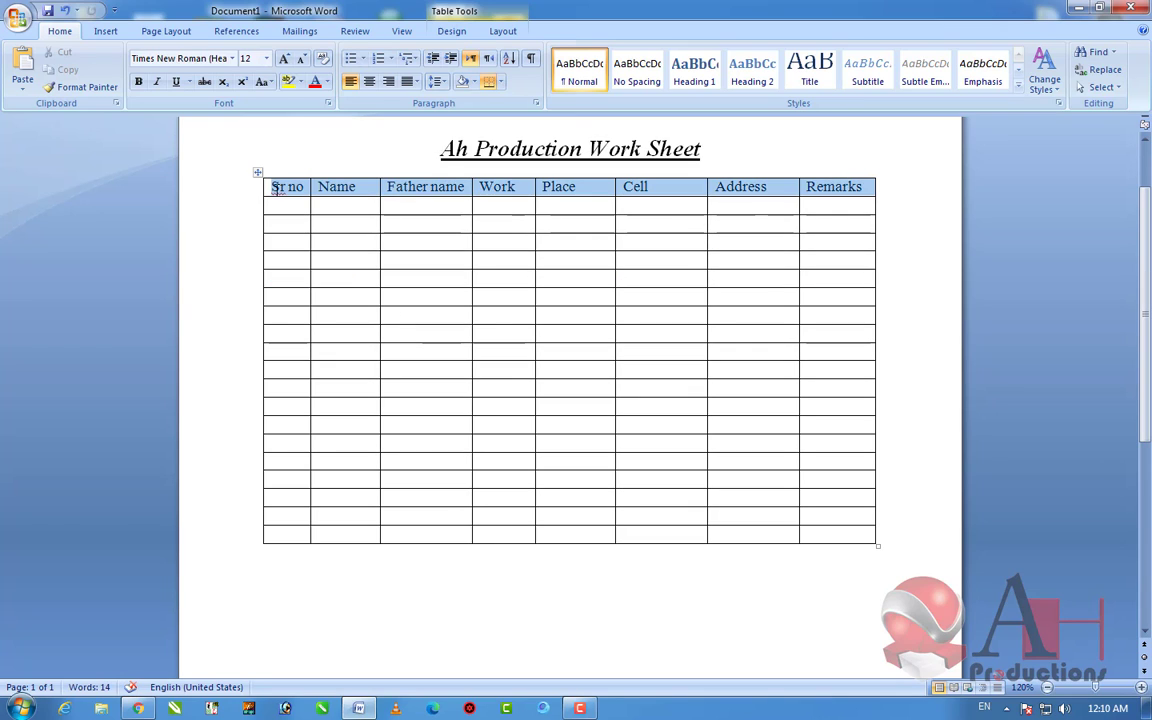
pyautogui.click(139, 81)
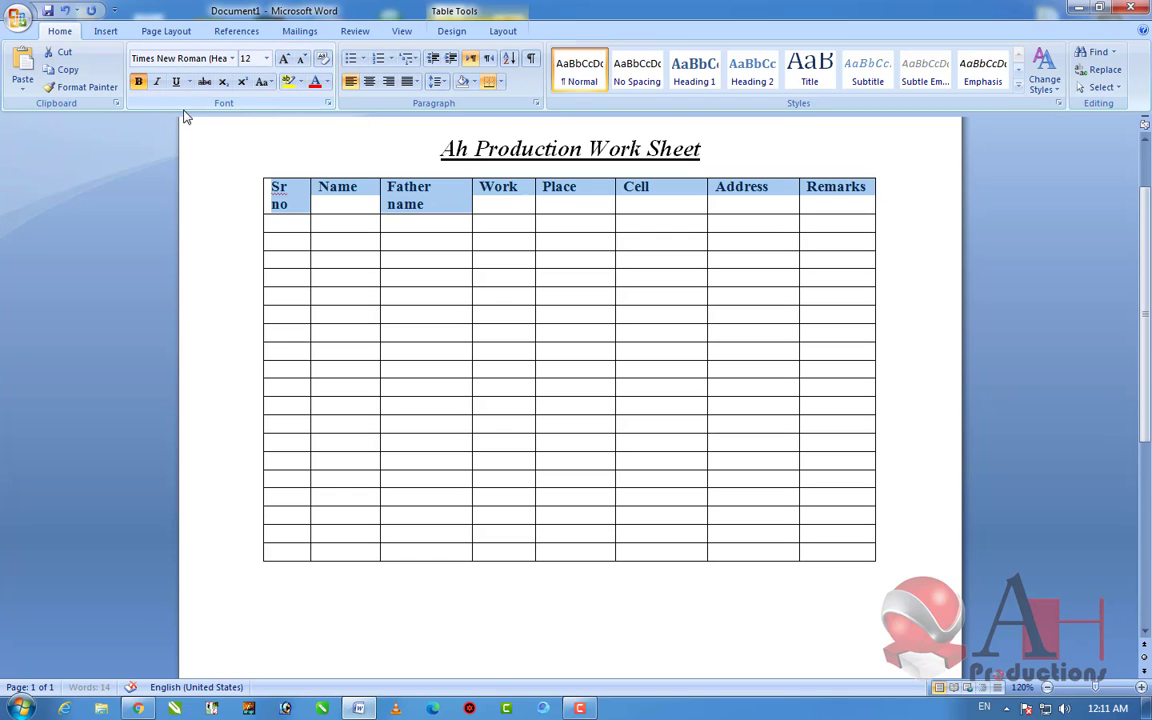
pyautogui.click(424, 210)
# Step: Widen the Sr no and Father name columns slightly so each bold heading fits on one line
pyautogui.moveTo(309, 257); pyautogui.dragTo(318, 257)
pyautogui.click(470, 227)
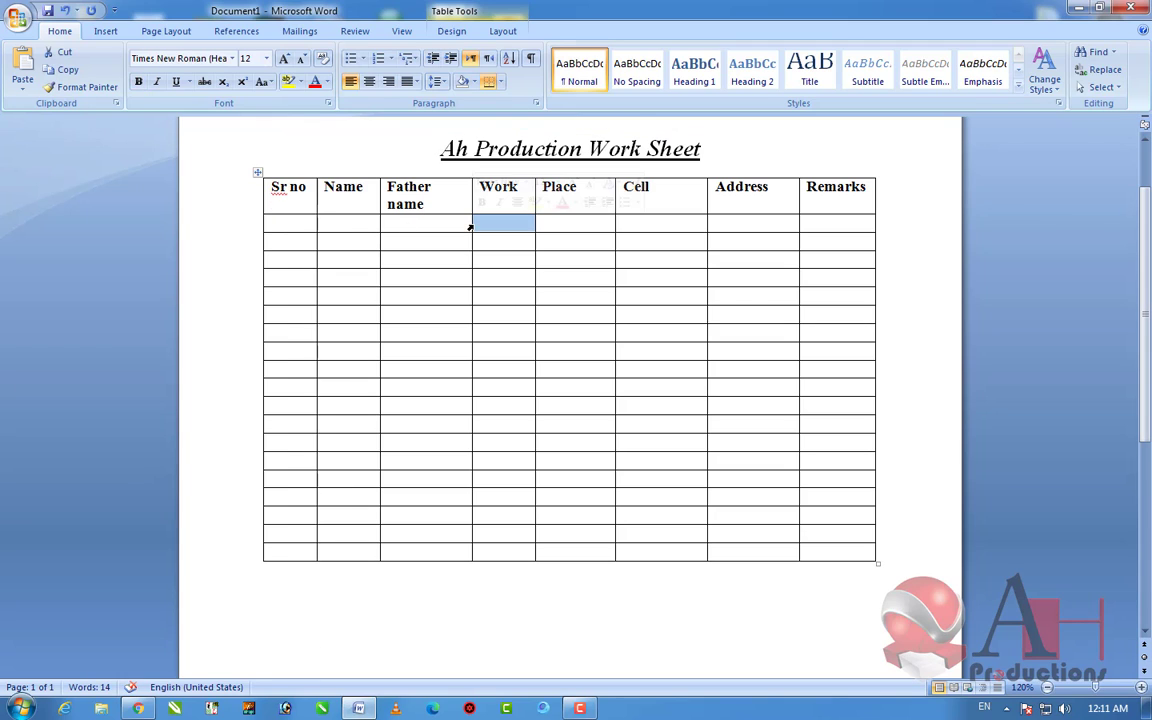
pyautogui.click(470, 227)
pyautogui.moveTo(471, 225); pyautogui.dragTo(478, 224)
pyautogui.click(650, 210)
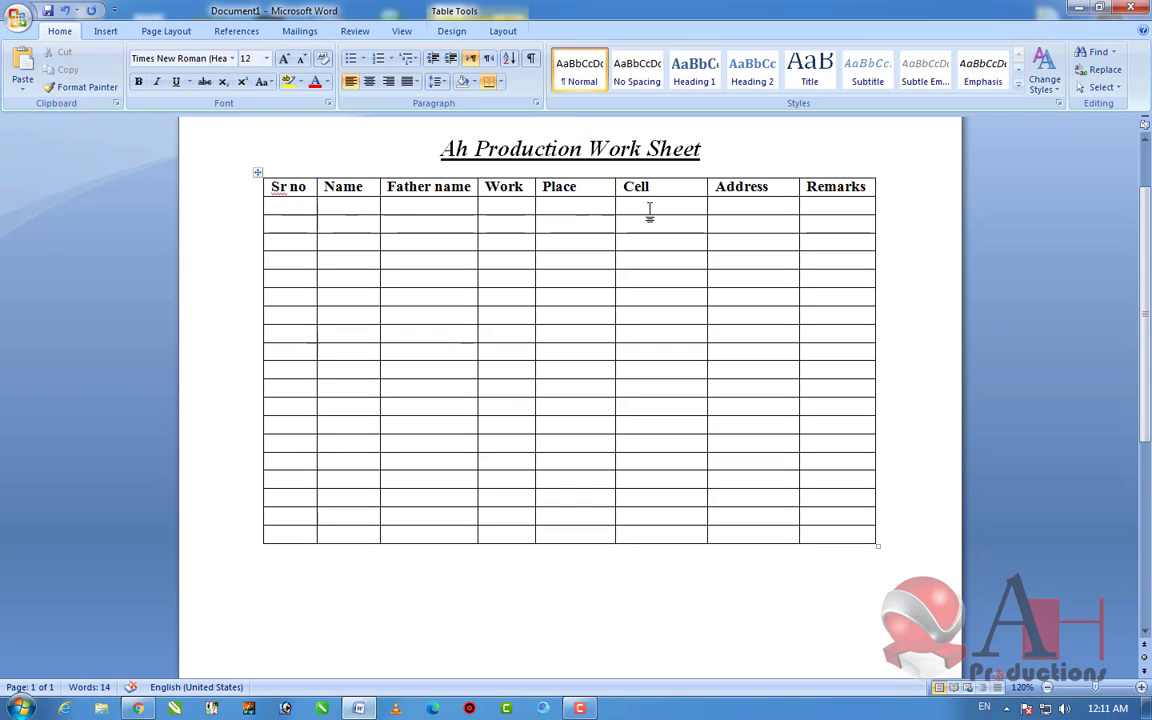
pyautogui.click(292, 202)
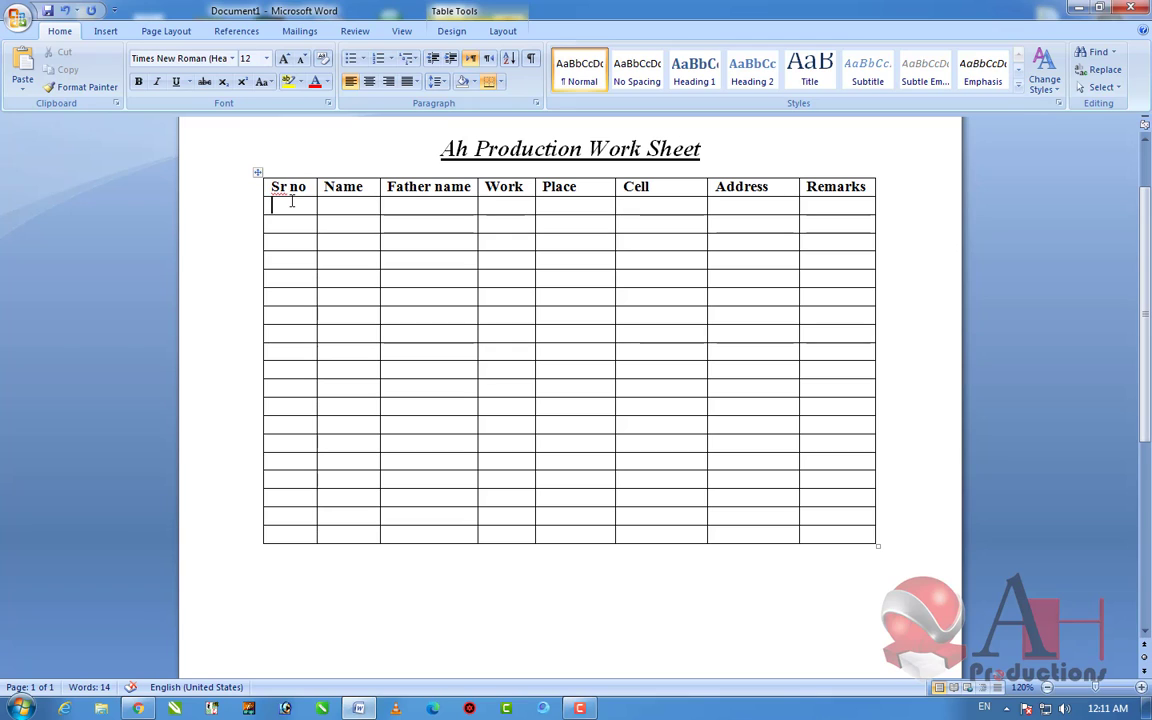
pyautogui.moveTo(292, 202); pyautogui.dragTo(313, 530)
pyautogui.click(326, 264)
pyautogui.click(300, 209)
pyautogui.write('11')
pyautogui.press('BackSpace')
pyautogui.press('BackSpace')
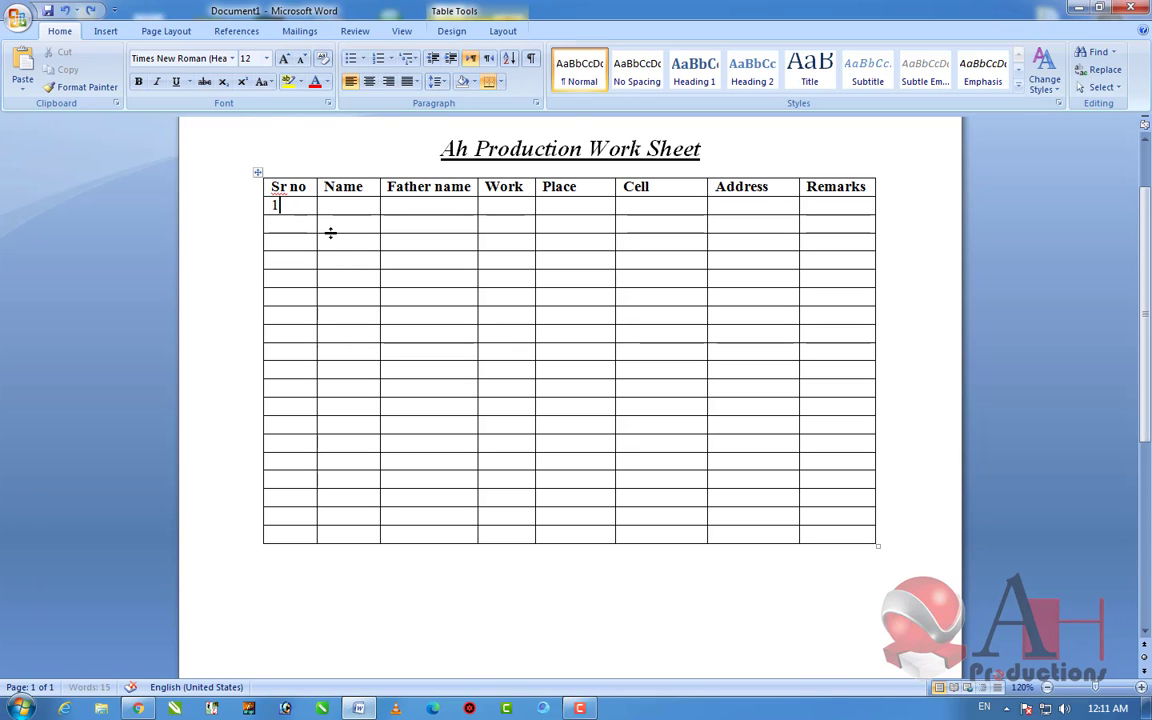
# Step: Number the empty Sr no cells below the heading from 1 to 19 with automatic list numbering
pyautogui.moveTo(298, 206); pyautogui.dragTo(278, 532)
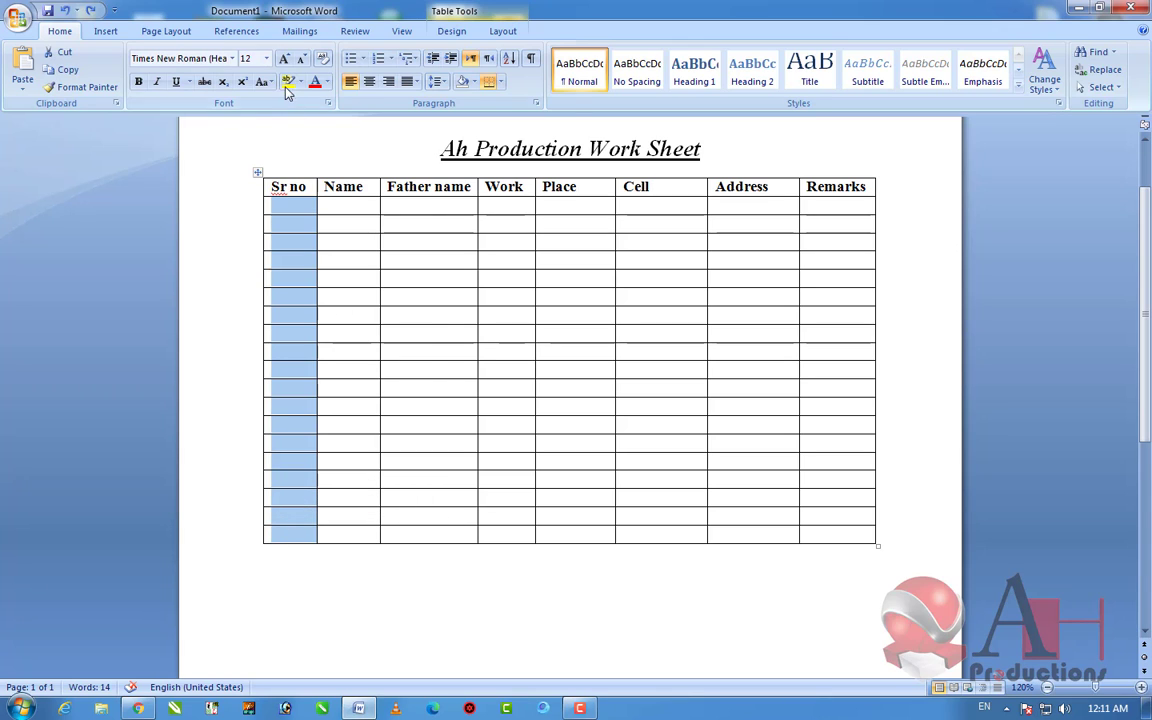
pyautogui.click(378, 58)
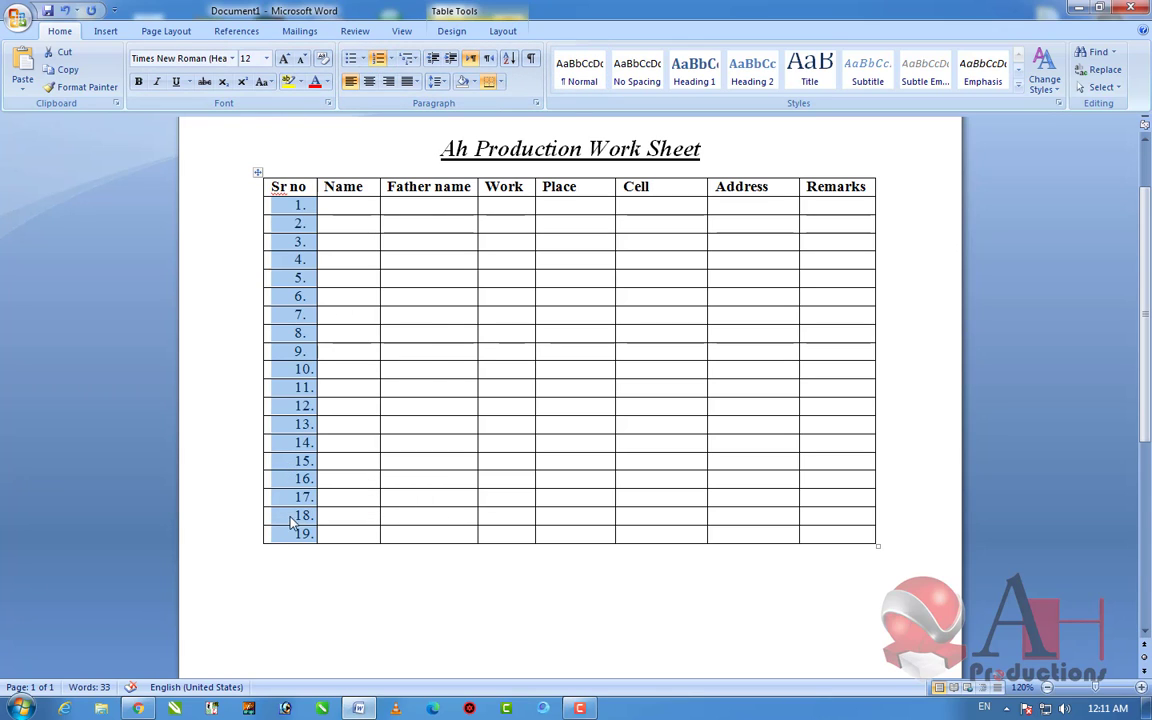
pyautogui.moveTo(316, 532); pyautogui.dragTo(316, 532)
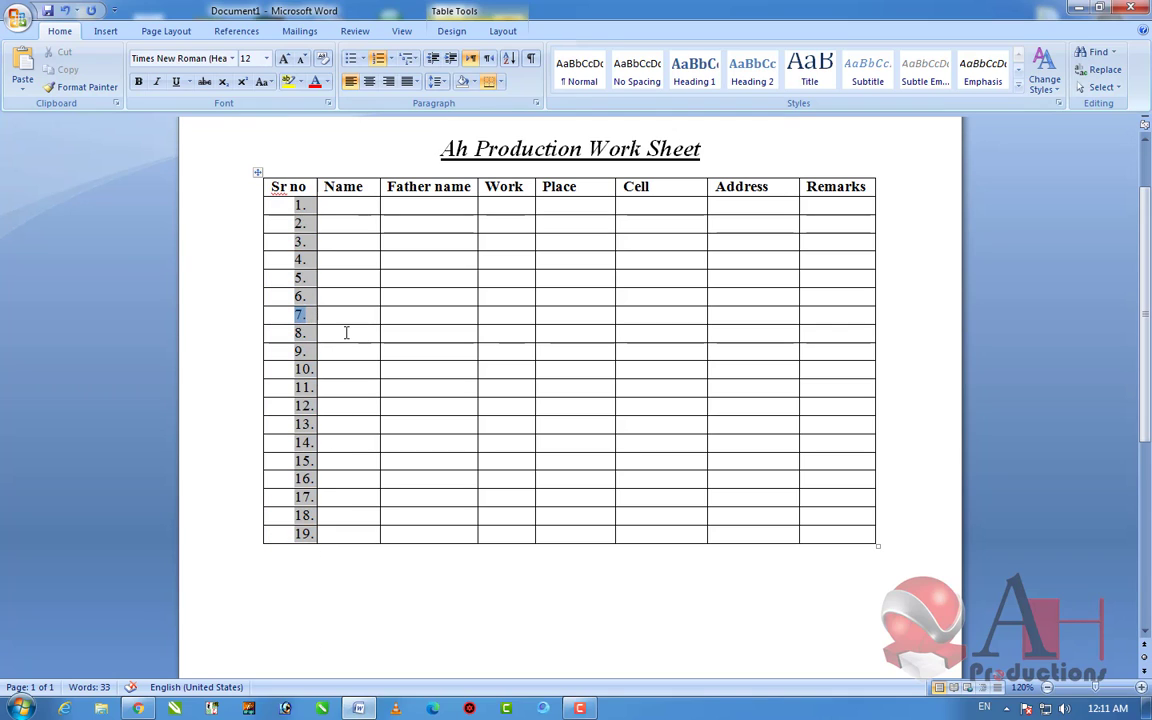
pyautogui.click(320, 332)
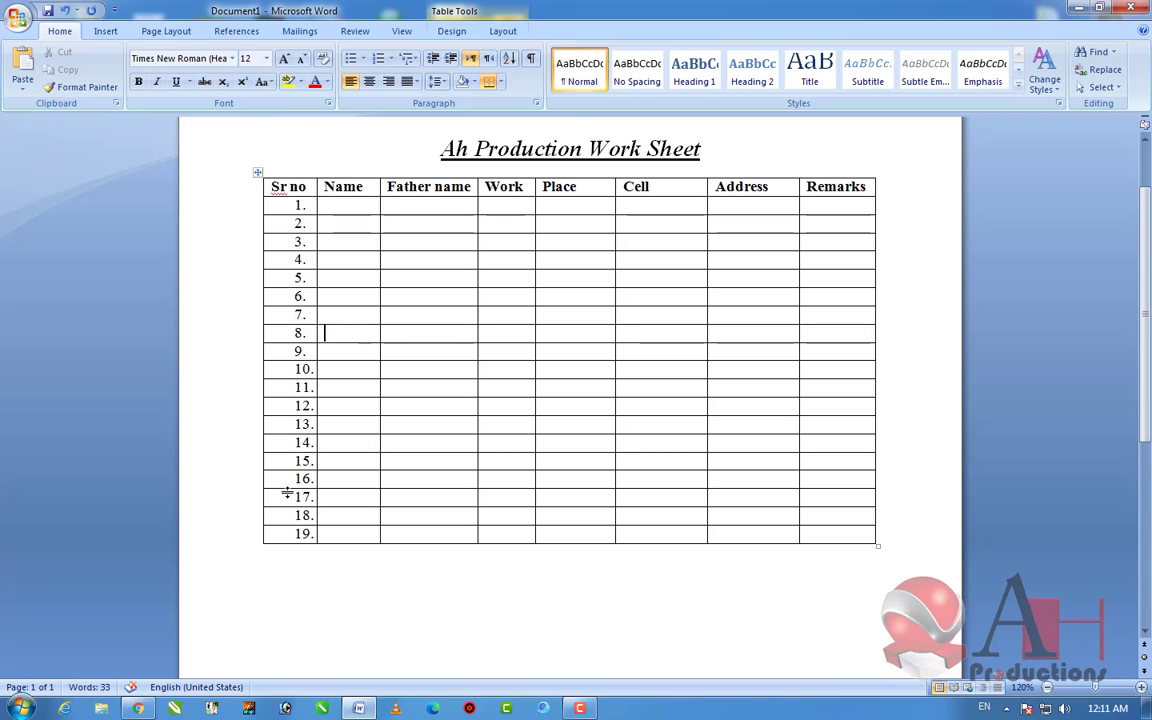
# Step: Reduce the indent of the list numbers in the Sr no column so they sit farther left in their cells
pyautogui.click(298, 334)
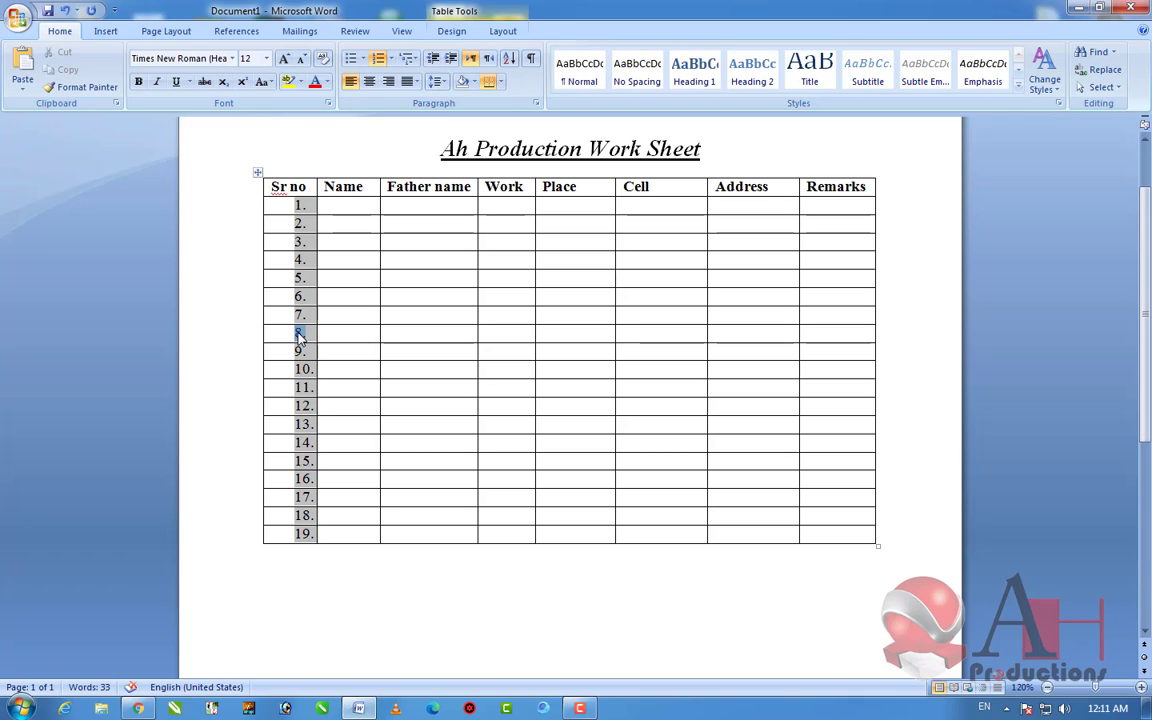
pyautogui.moveTo(298, 334); pyautogui.dragTo(280, 334)
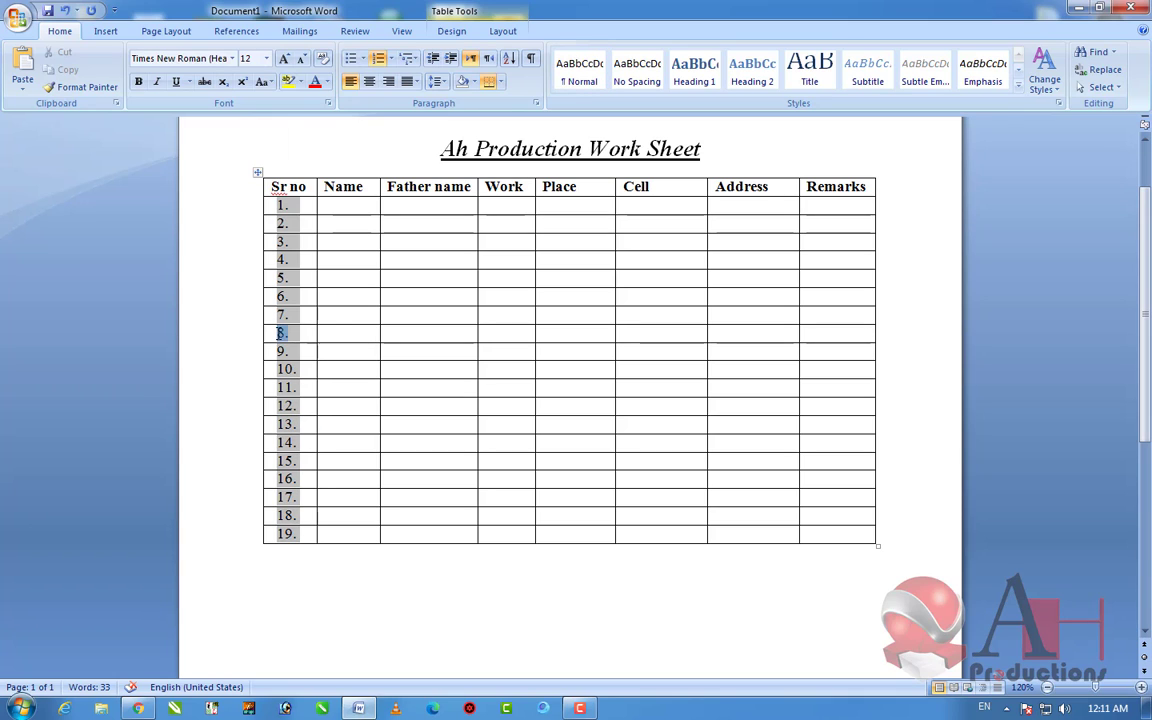
pyautogui.click(332, 332)
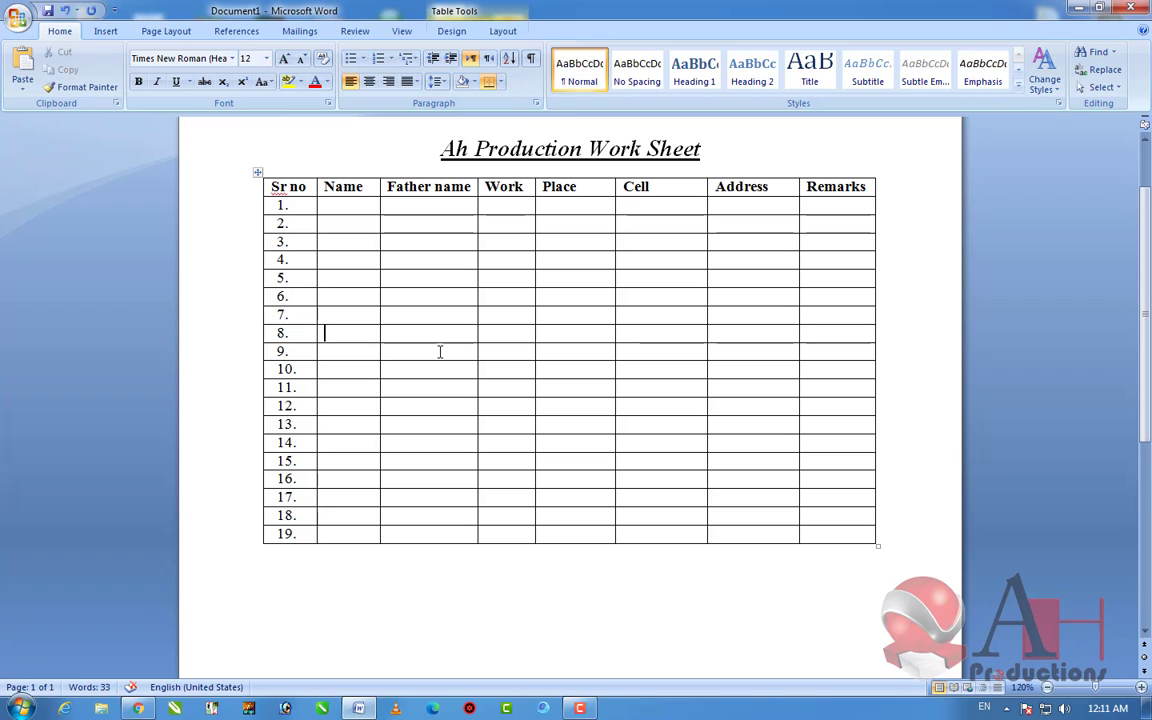
# Step: Try centering the second row's number in the Sr no column, and undo the changes
pyautogui.click(282, 223)
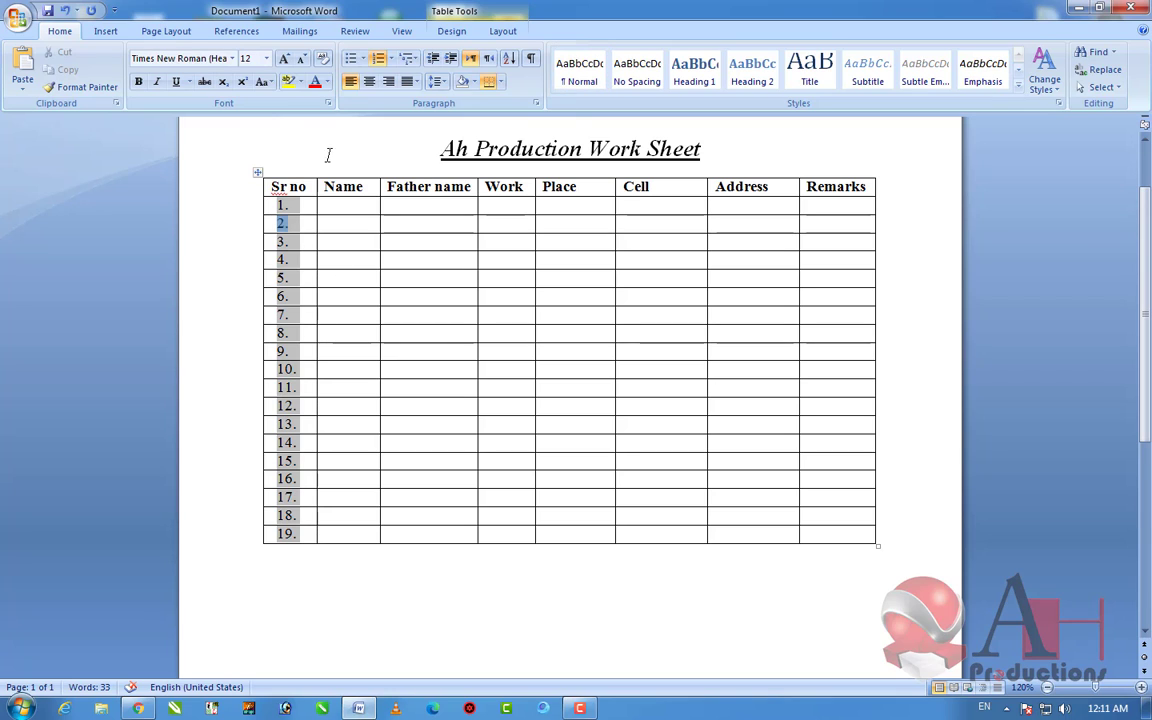
pyautogui.click(372, 83)
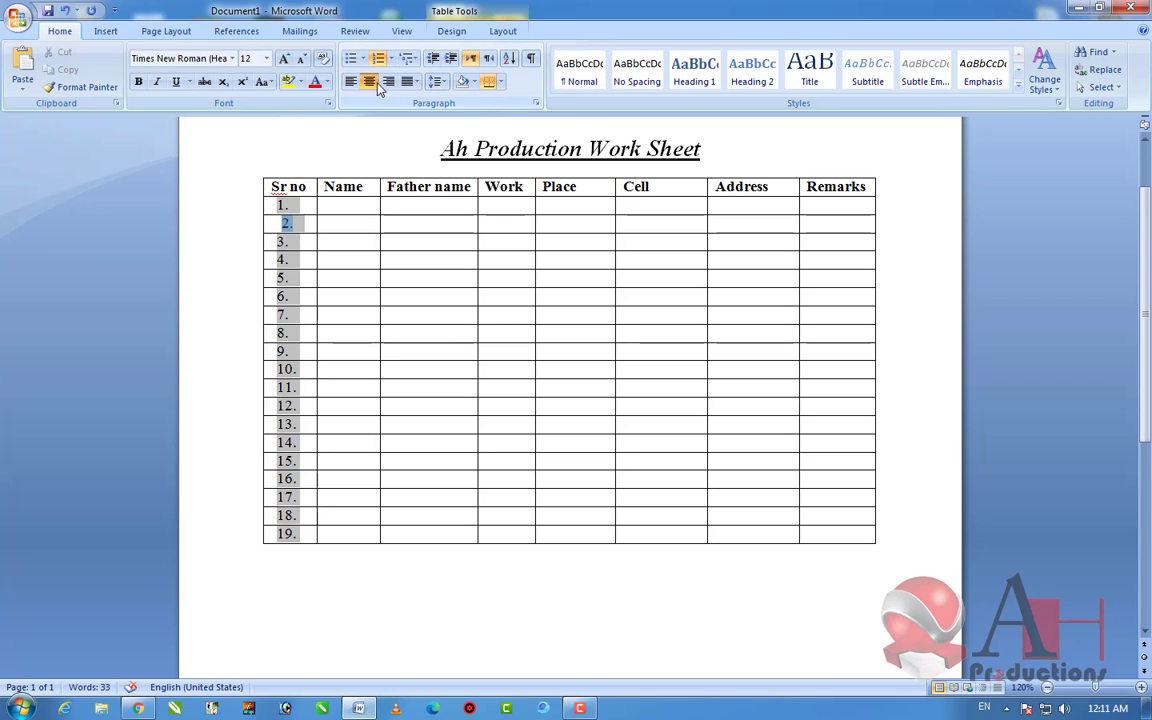
pyautogui.write('z')
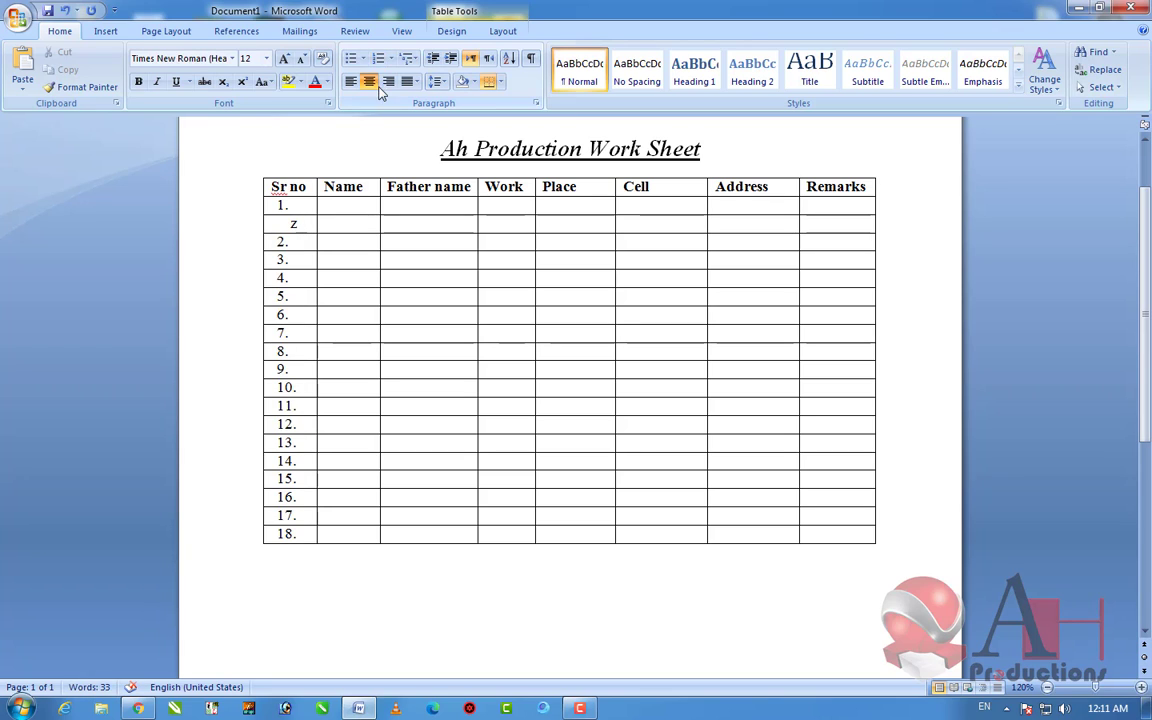
pyautogui.hotkey('ctrl', 'z')
pyautogui.hotkey('ctrl', 'z')
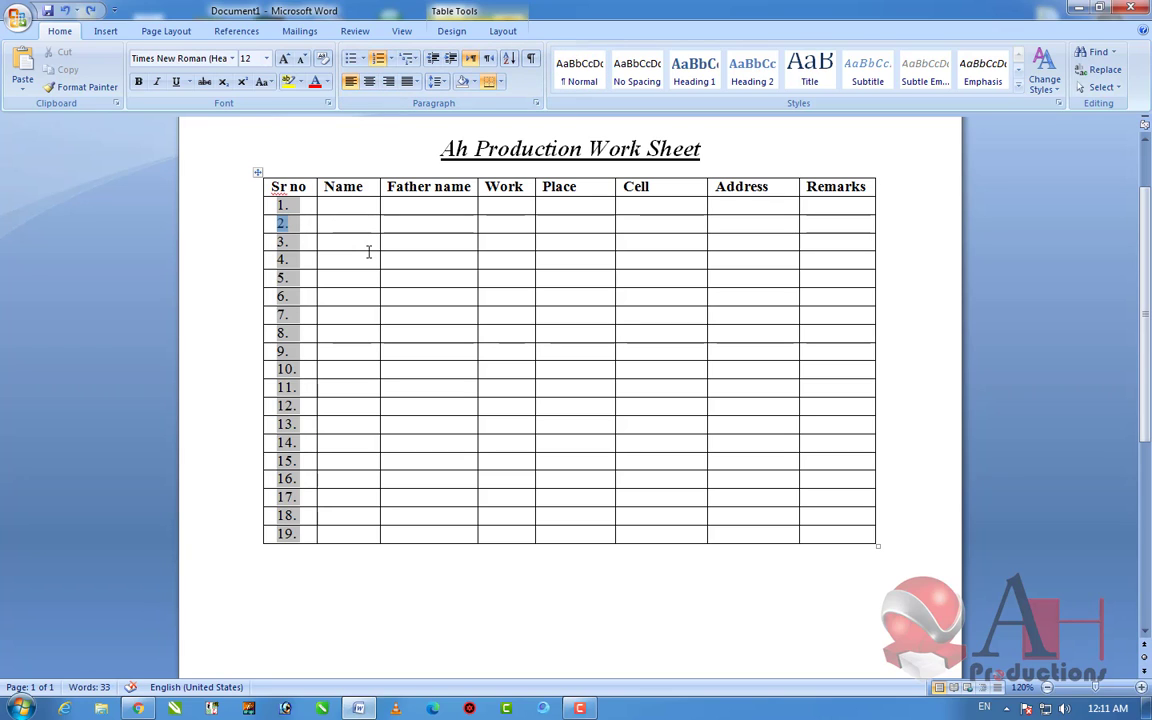
# Step: Reposition the Sr no list numbers so they sit centered beneath the column heading
pyautogui.click(301, 225)
pyautogui.moveTo(281, 205)
pyautogui.mouseDown()
pyautogui.moveTo(296, 207)
pyautogui.moveTo(279, 209)
pyautogui.mouseUp()
pyautogui.click(296, 206)
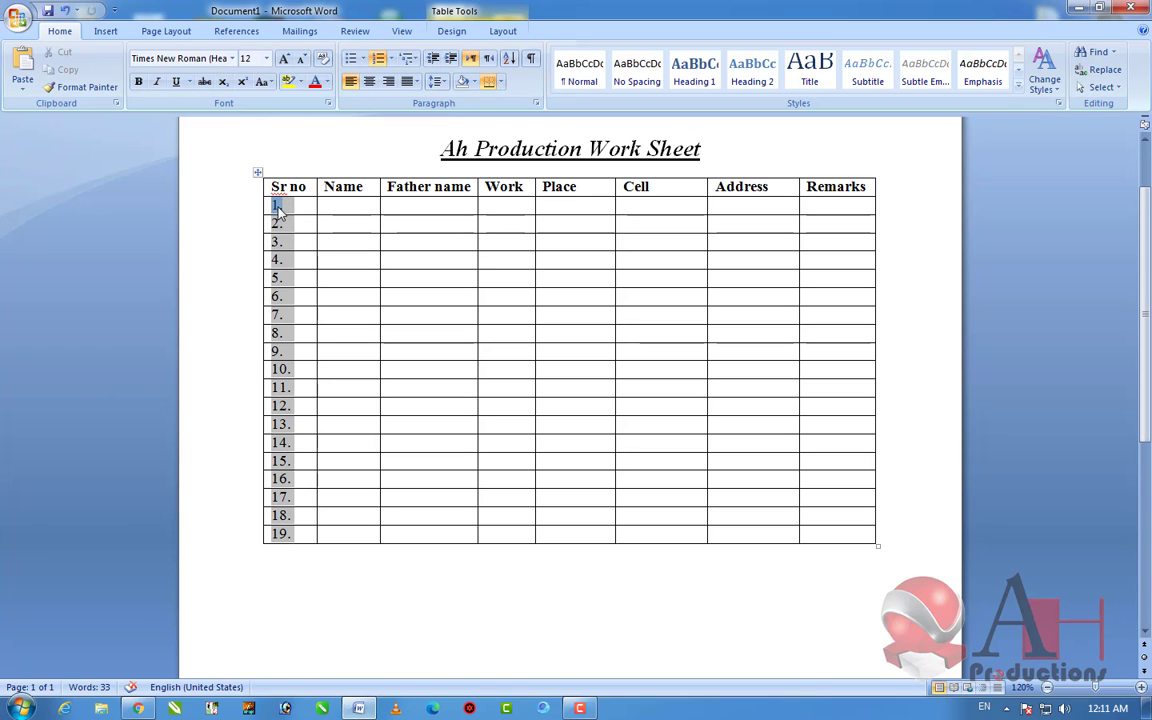
pyautogui.hotkey('ctrl', 'e')
pyautogui.click(330, 208)
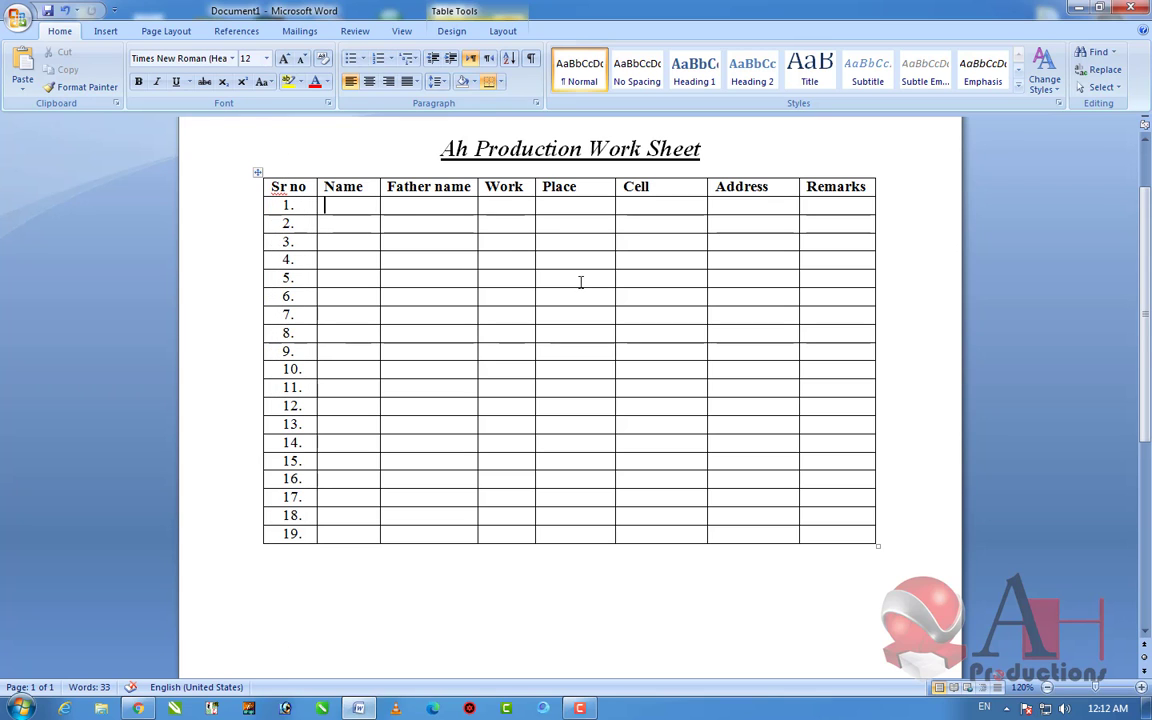
# Step: Check the whole page layout and select the entire table, including the heading row
pyautogui.scroll(-1, 585, 286)
pyautogui.scroll(-3, 589, 291)
pyautogui.scroll(-2, 329, 257)
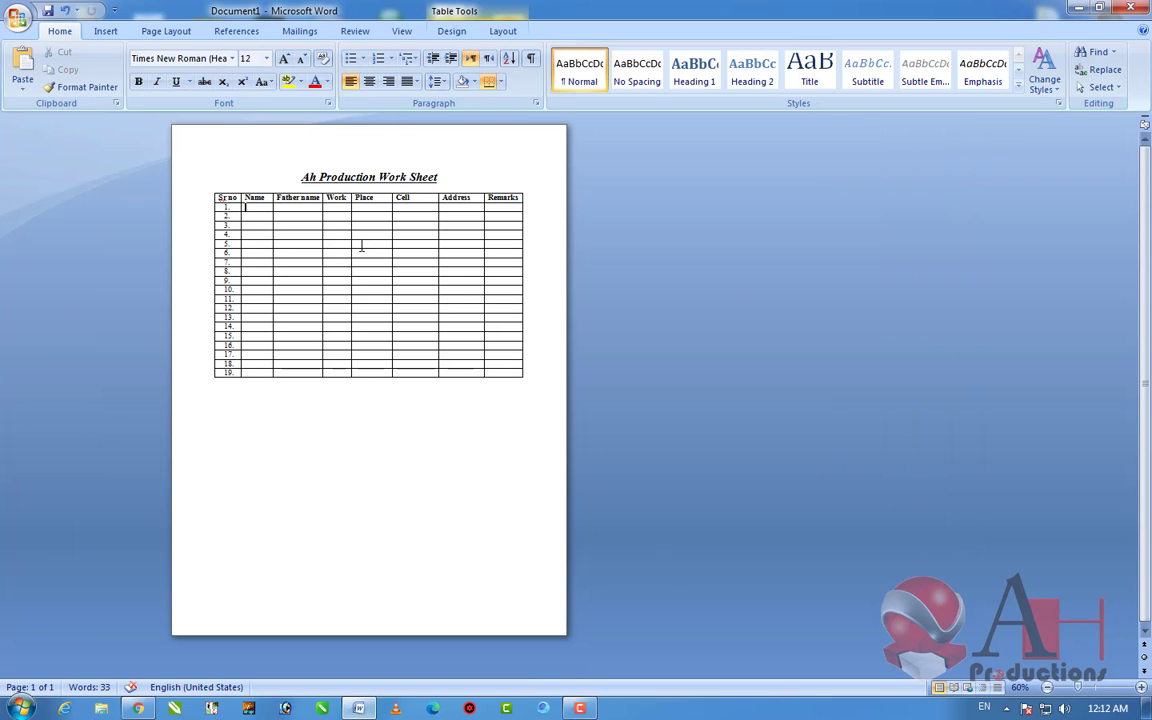
pyautogui.scroll(1, 305, 248)
pyautogui.click(259, 187)
pyautogui.scroll(2, 195, 185)
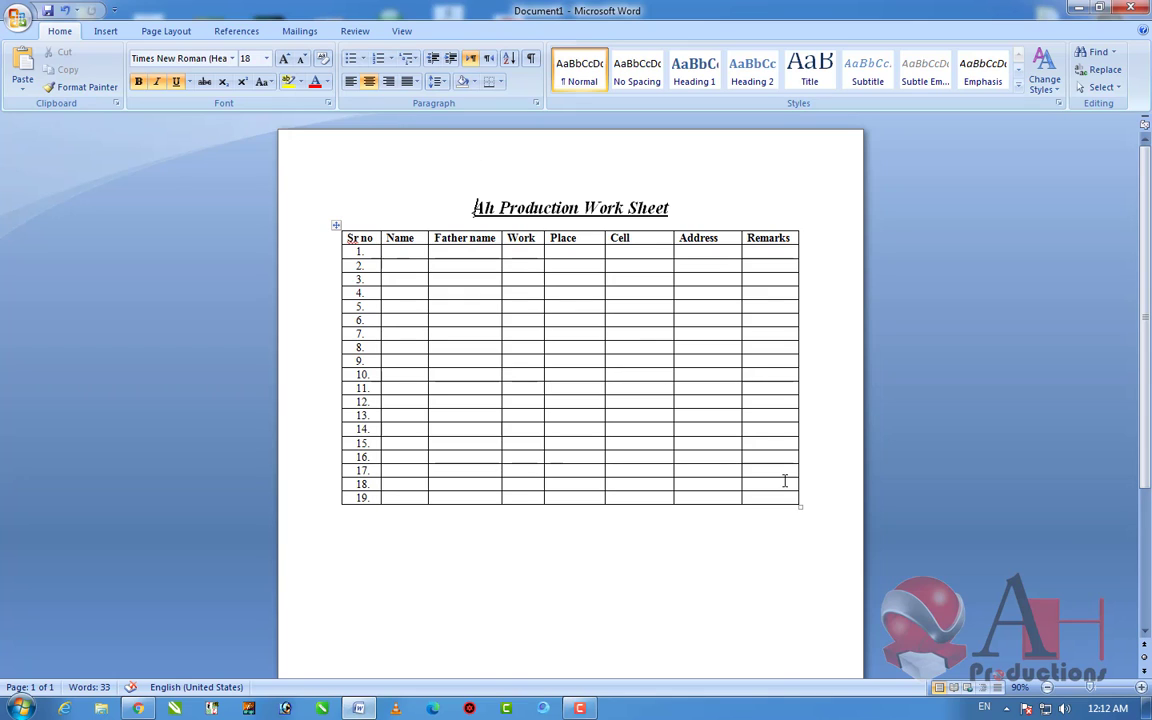
pyautogui.moveTo(784, 494); pyautogui.dragTo(349, 243)
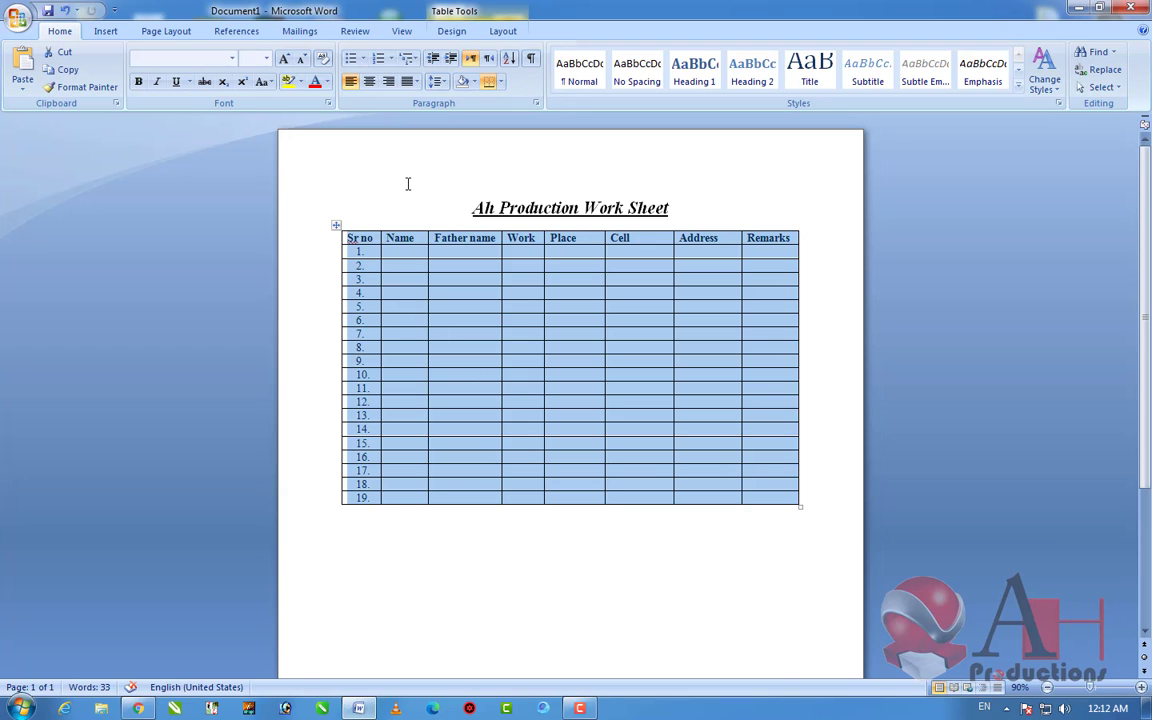
# Step: Try line spacings of 1.15, 1.5, 2.5 and 3.0 on the selected table and review how the rows spread
pyautogui.click(438, 81)
pyautogui.click(458, 117)
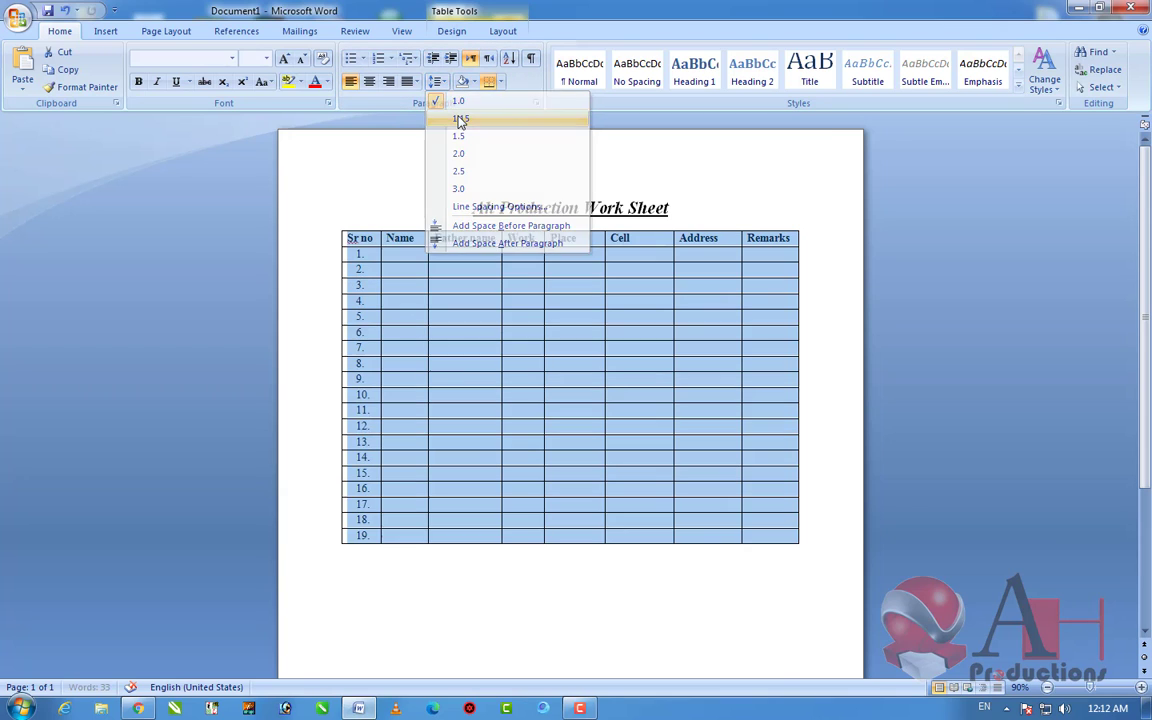
pyautogui.click(439, 82)
pyautogui.click(455, 134)
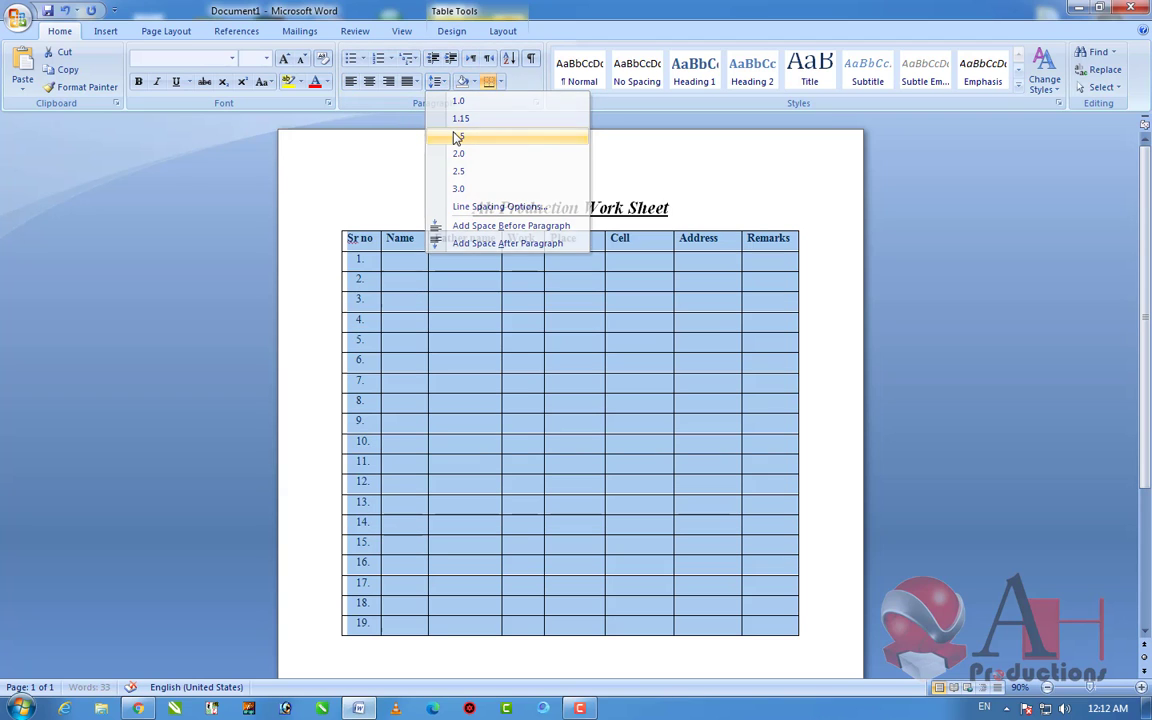
pyautogui.click(438, 82)
pyautogui.click(458, 171)
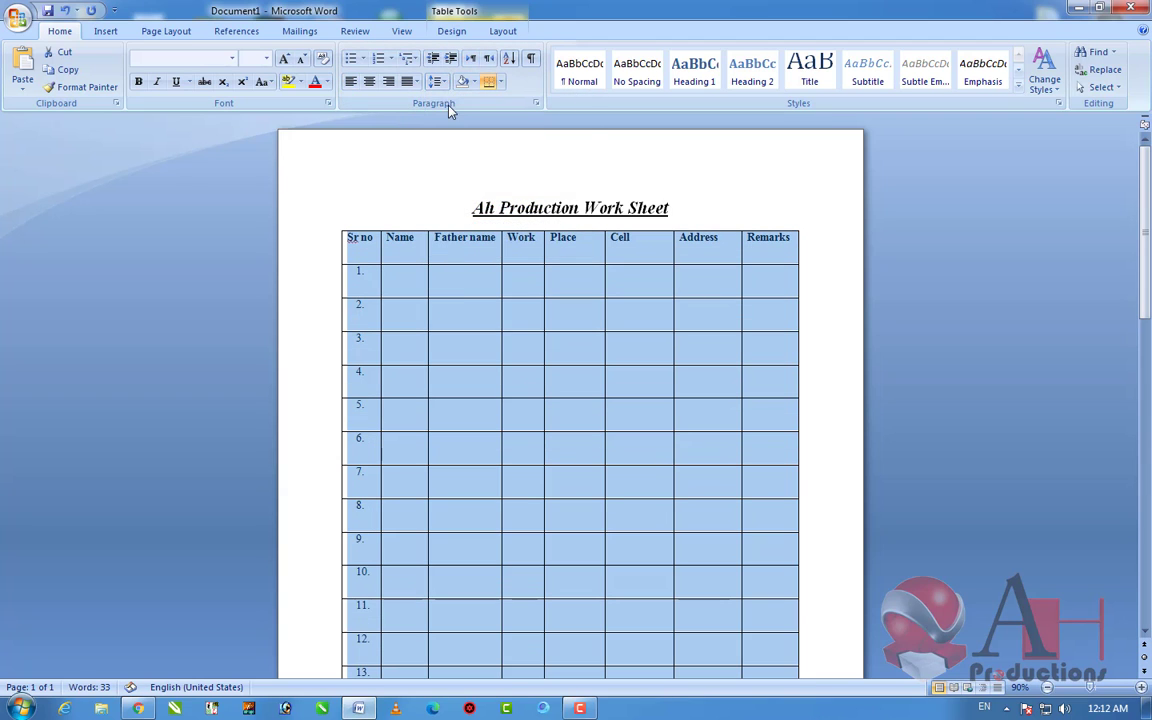
pyautogui.click(440, 84)
pyautogui.click(457, 188)
pyautogui.scroll(-2, 462, 165)
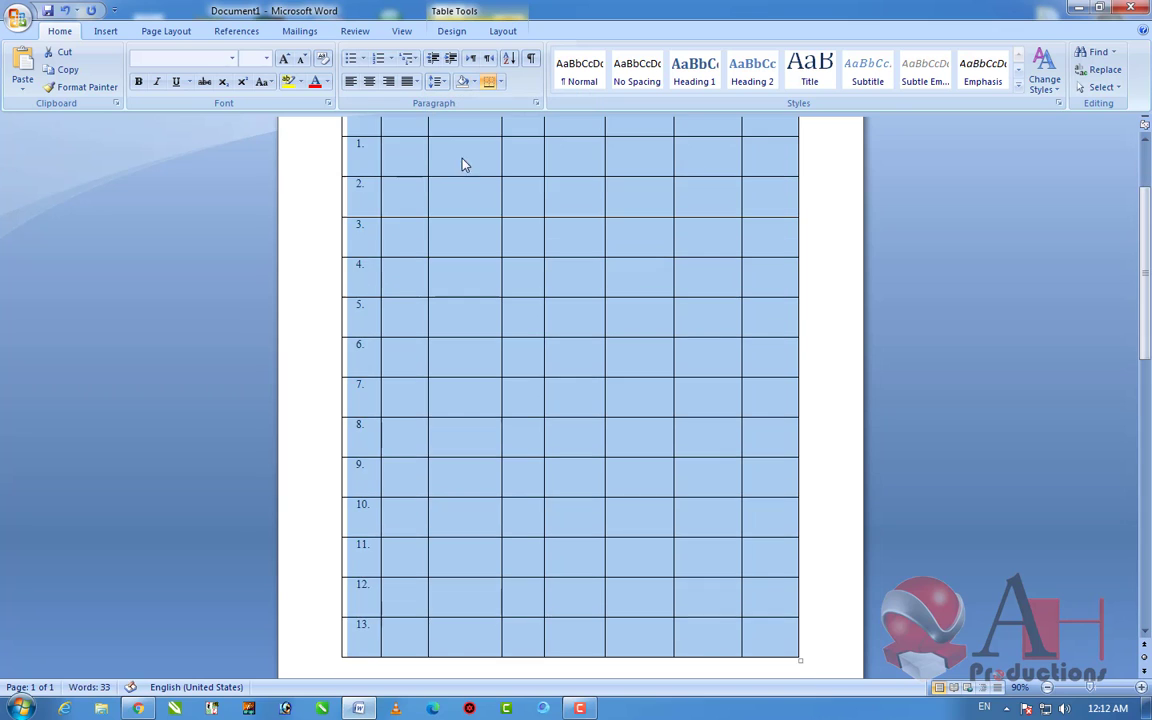
pyautogui.scroll(-12, 536, 360)
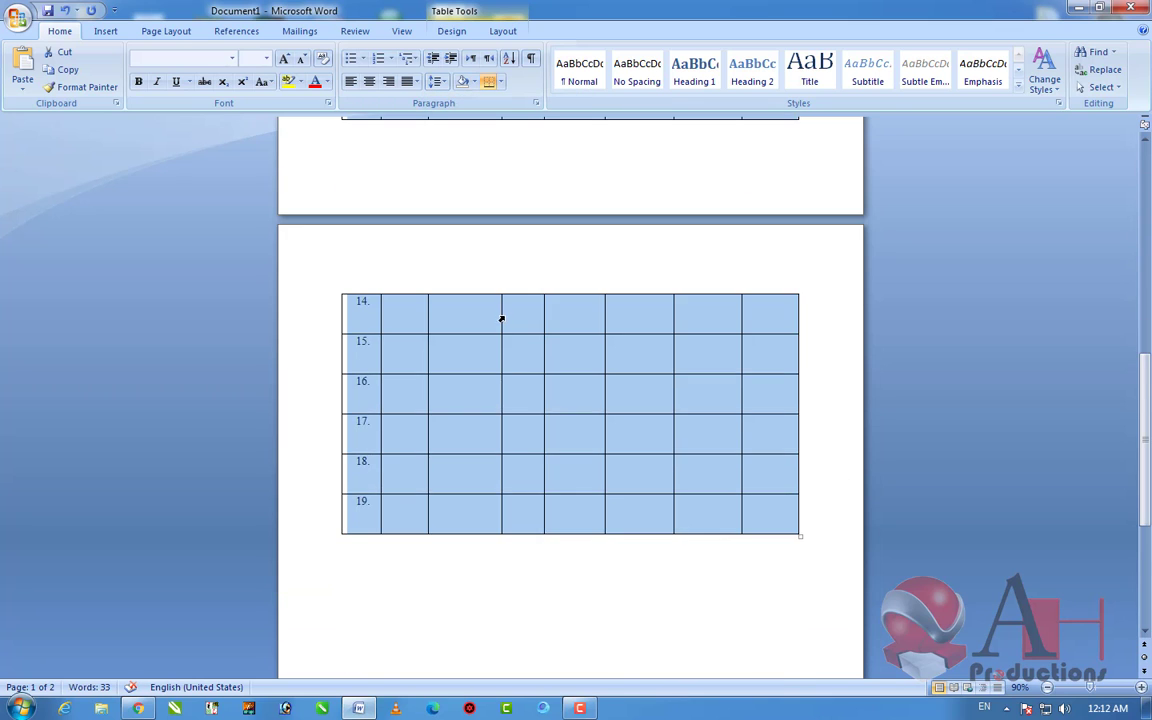
pyautogui.scroll(12, 507, 317)
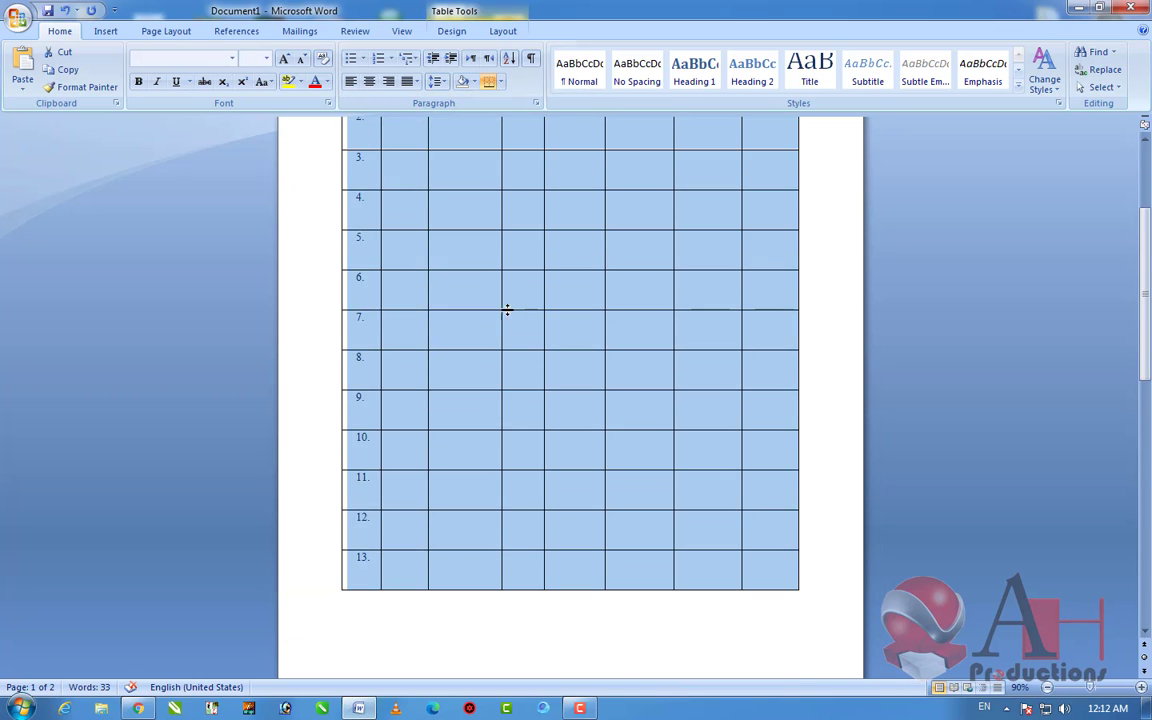
# Step: Add space before the paragraphs in the selected table, and remove that space again
pyautogui.click(437, 82)
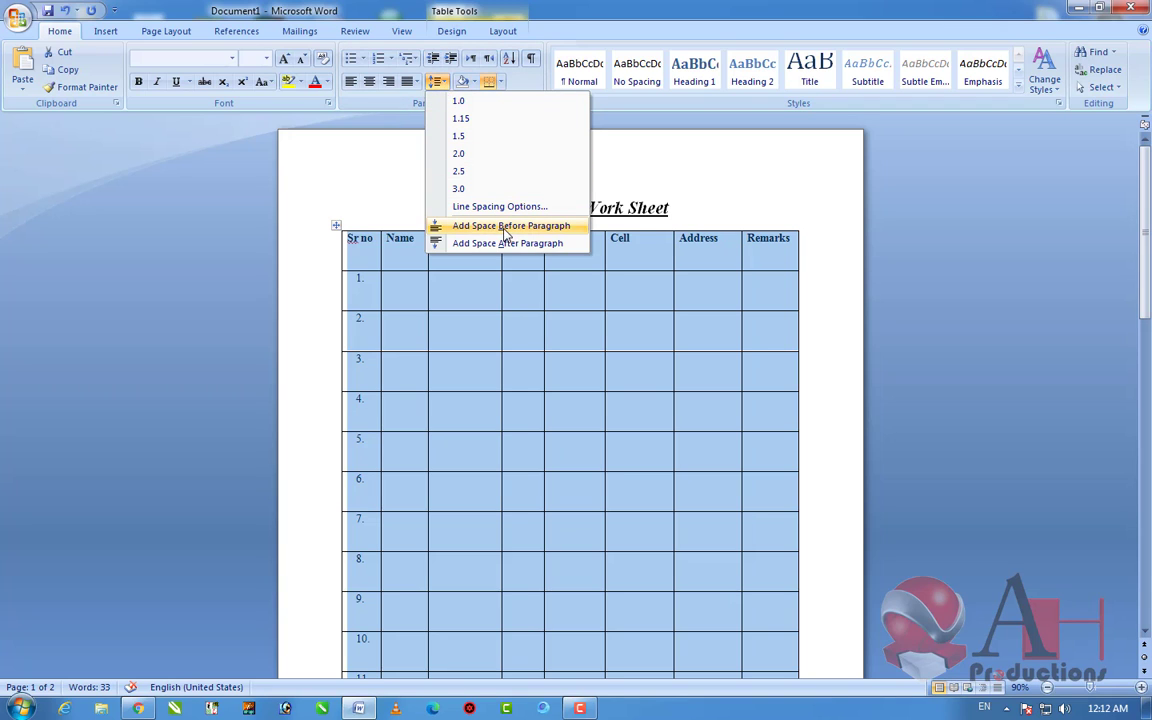
pyautogui.click(507, 227)
pyautogui.click(437, 82)
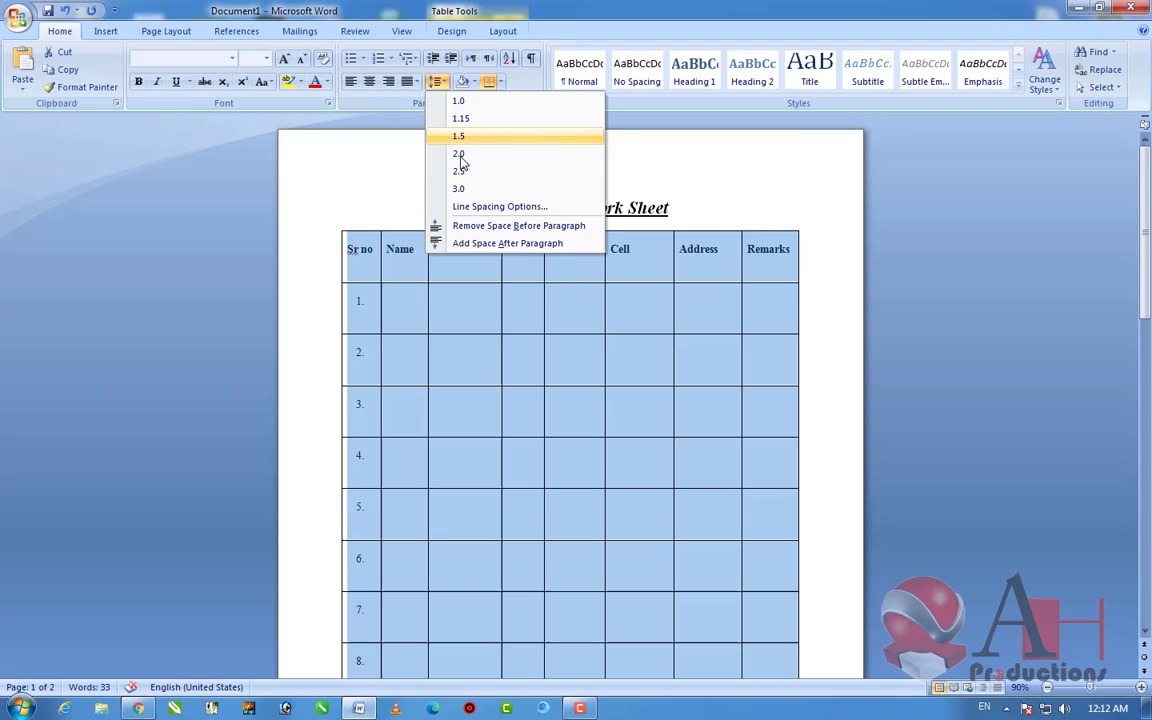
pyautogui.click(481, 228)
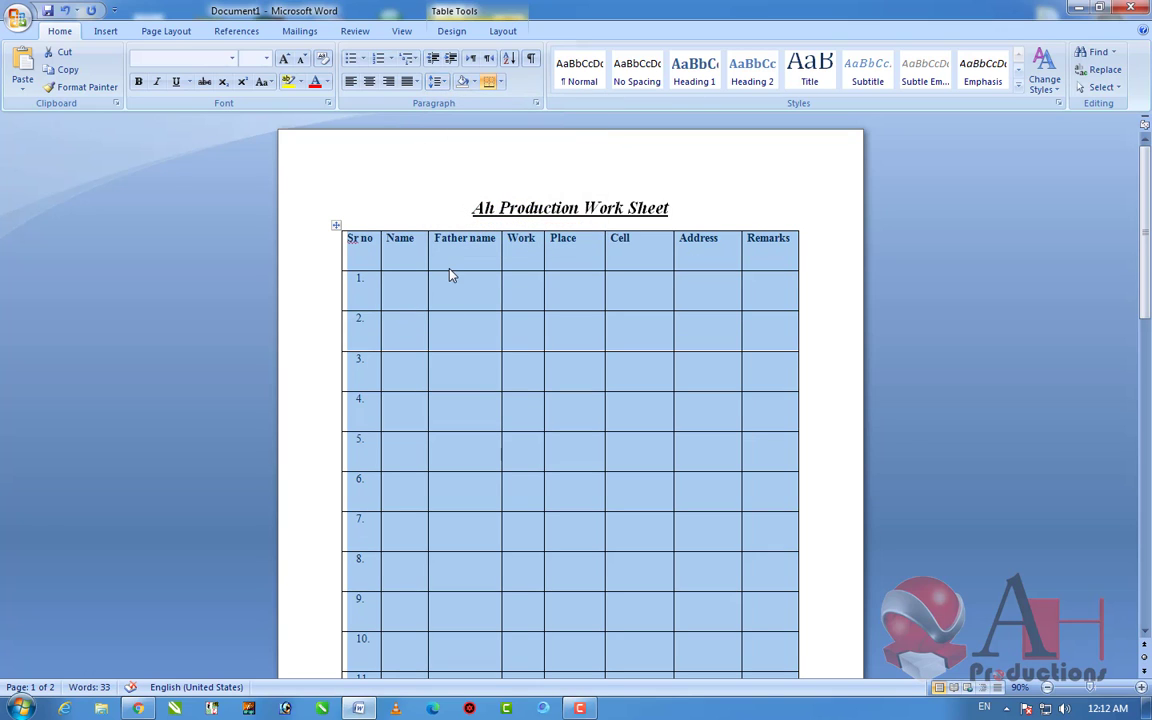
# Step: Set the selected table's line spacing to 1.0
pyautogui.scroll(-10, 450, 275)
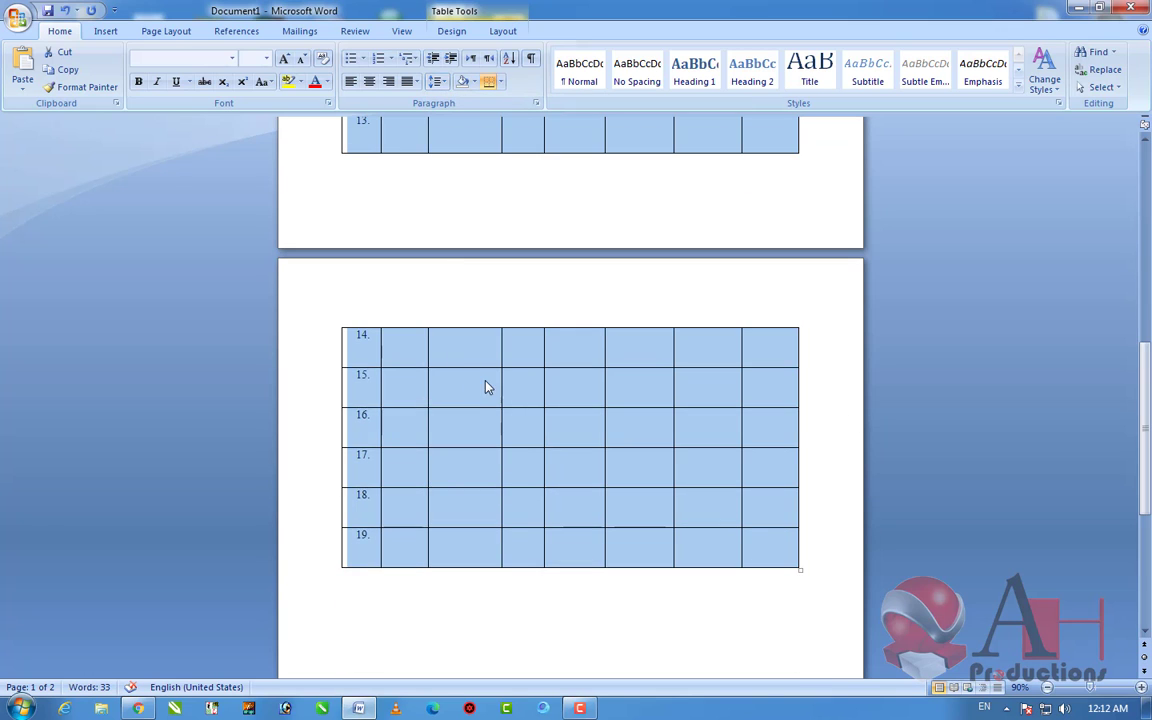
pyautogui.scroll(3, 487, 387)
pyautogui.click(437, 82)
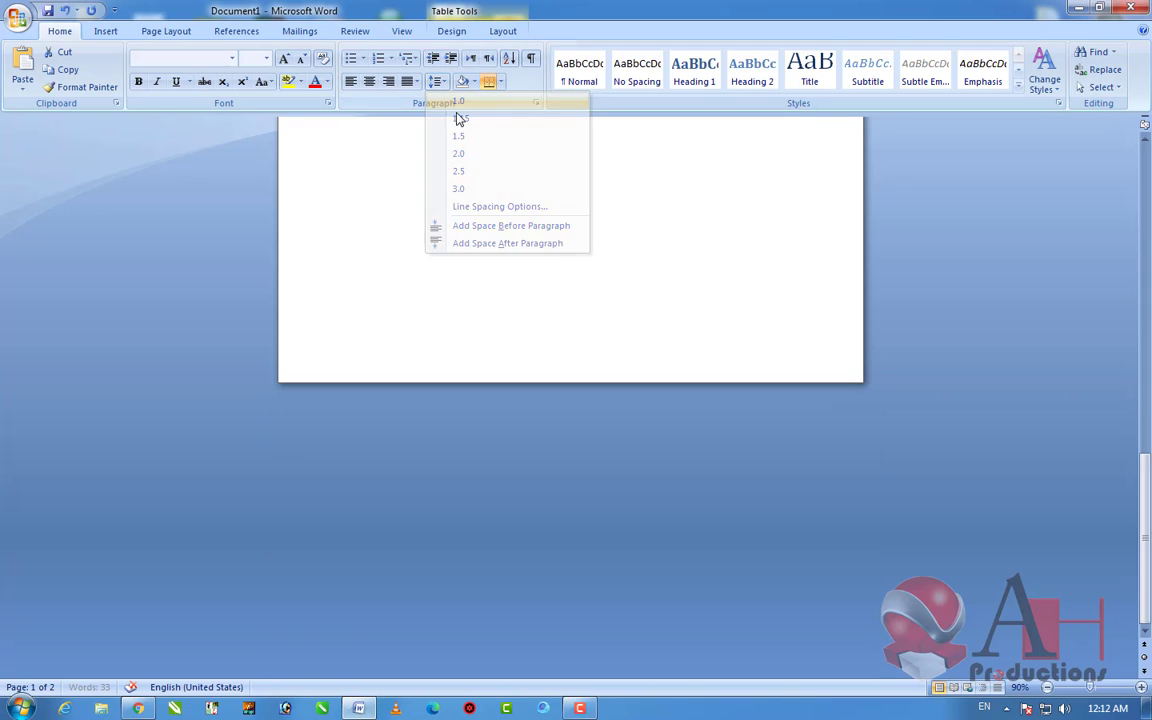
pyautogui.click(459, 118)
pyautogui.scroll(10, 496, 301)
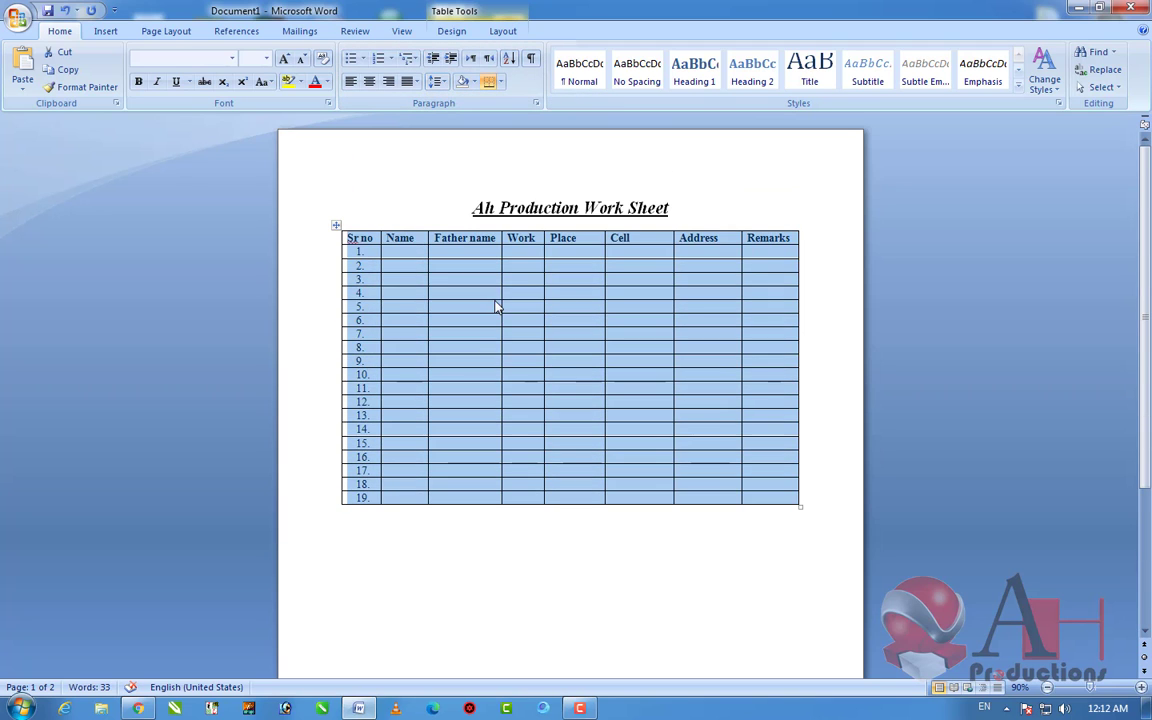
# Step: Place the cursor below the table and switch the empty paragraph between left-to-right and right-to-left direction, leaving it right-to-left
pyautogui.click(675, 206)
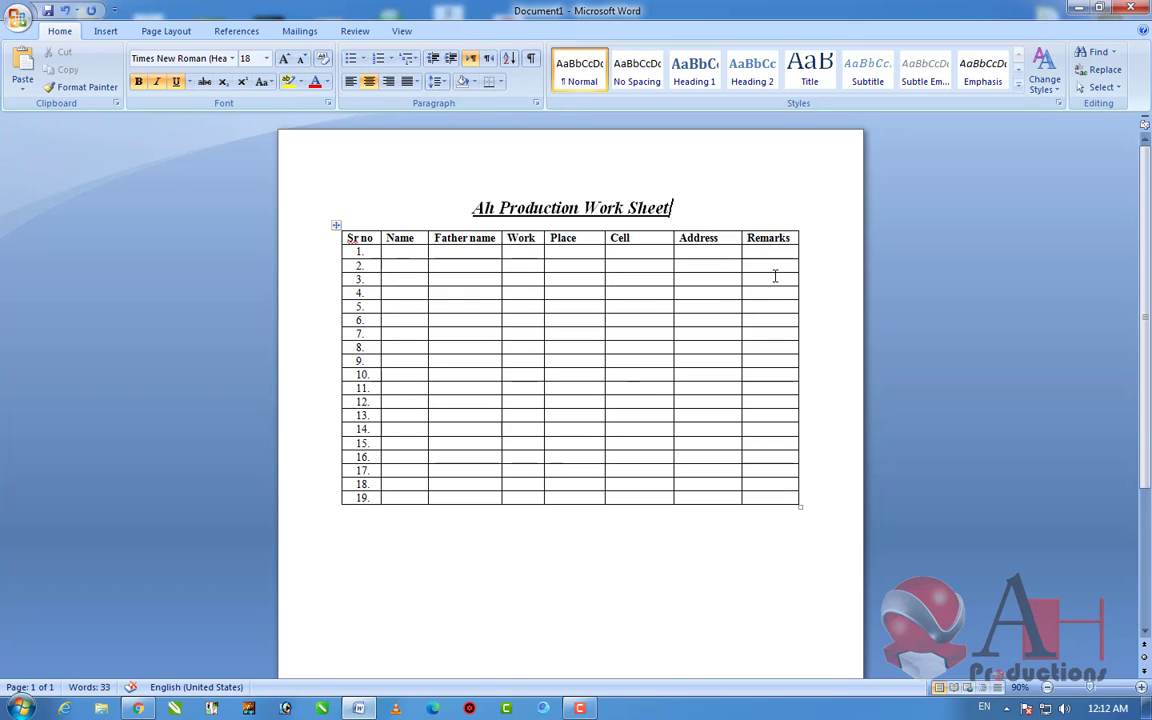
pyautogui.click(815, 288)
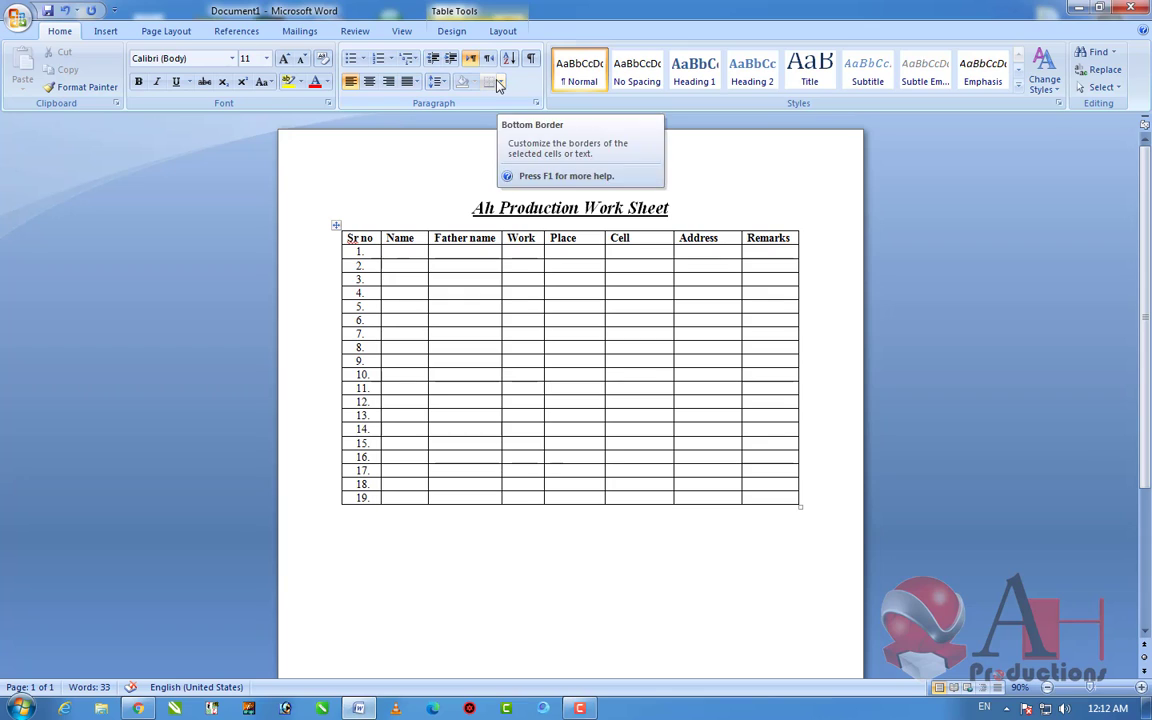
pyautogui.scroll(-1, 490, 135)
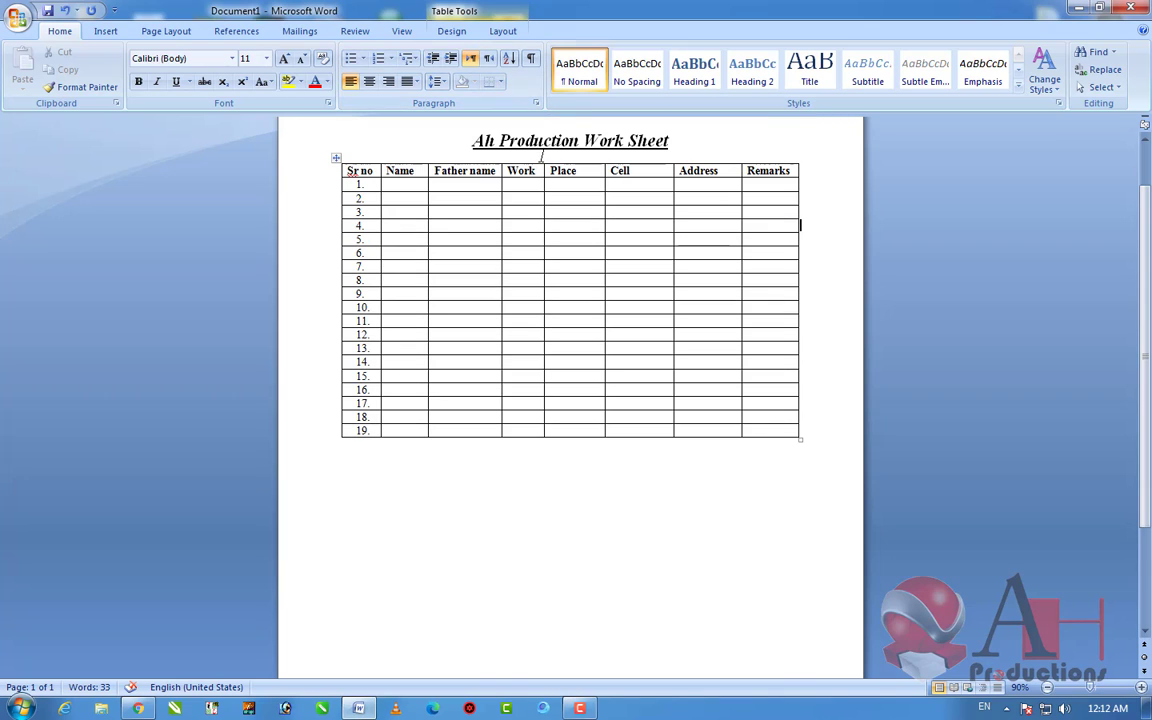
pyautogui.click(760, 452)
pyautogui.press('Return')
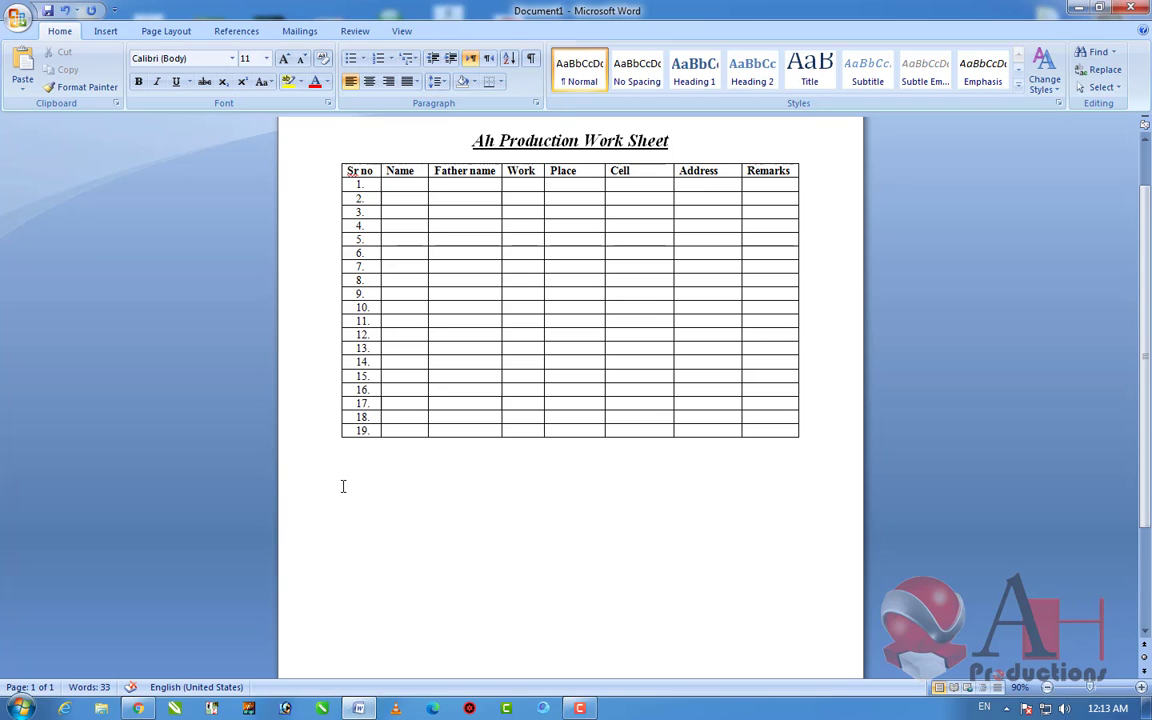
pyautogui.click(488, 60)
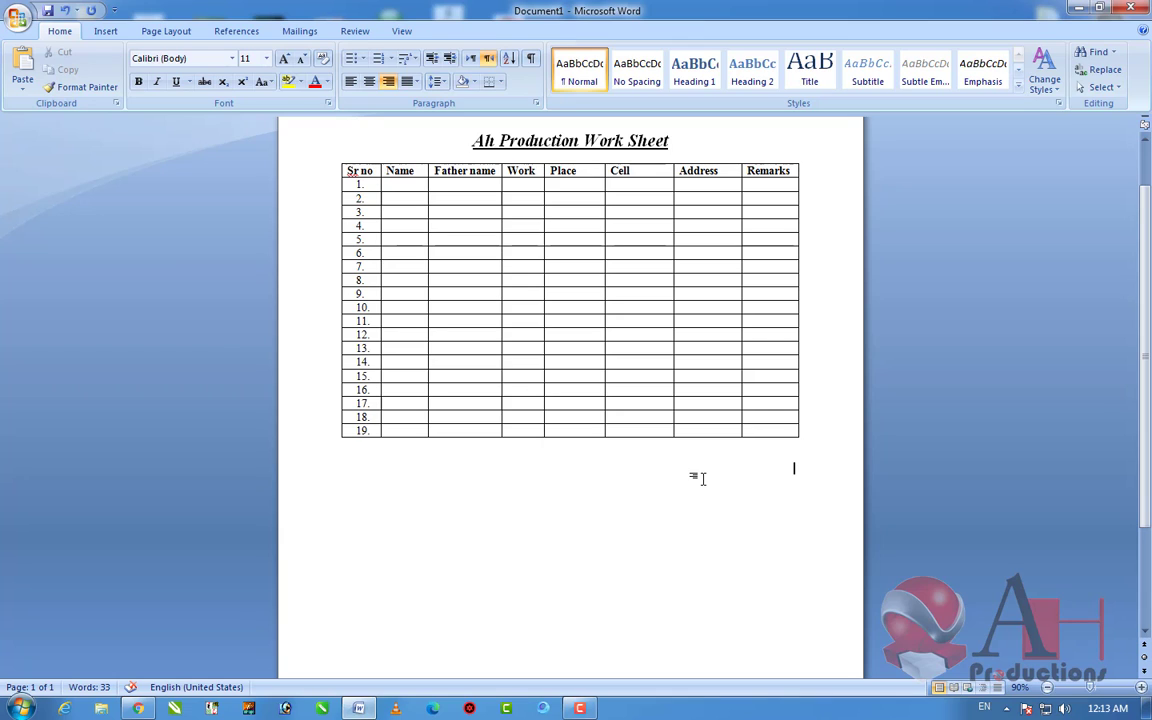
pyautogui.click(472, 58)
pyautogui.click(488, 58)
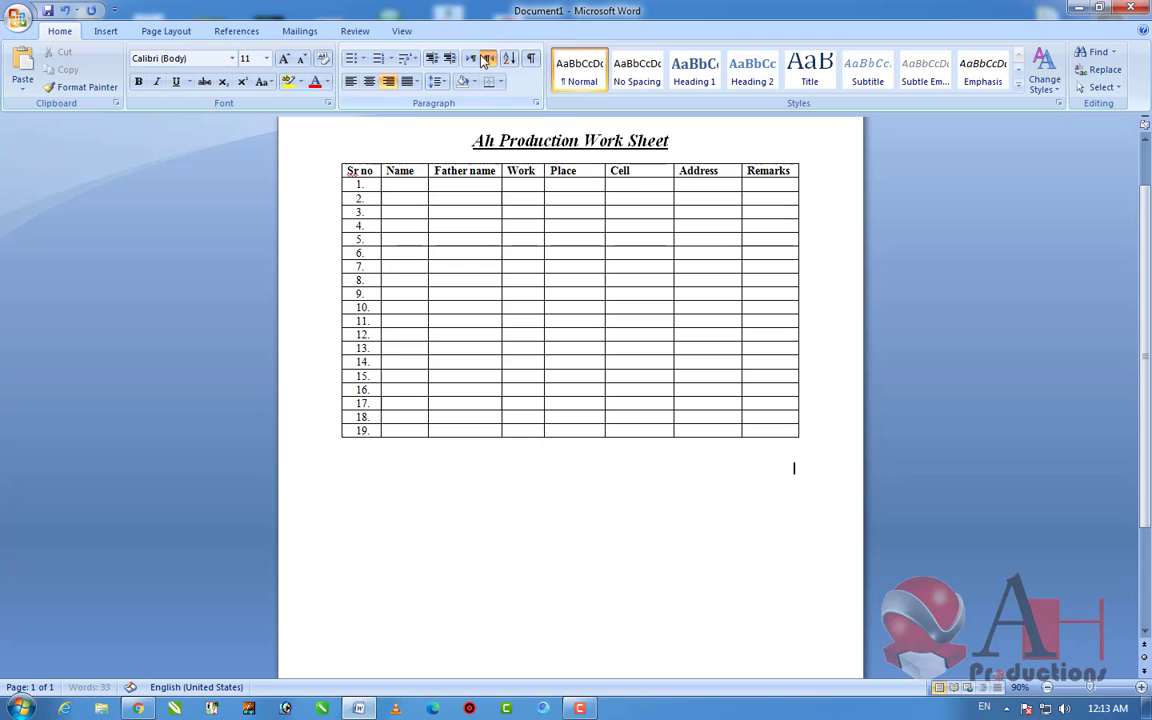
pyautogui.click(478, 59)
pyautogui.click(486, 58)
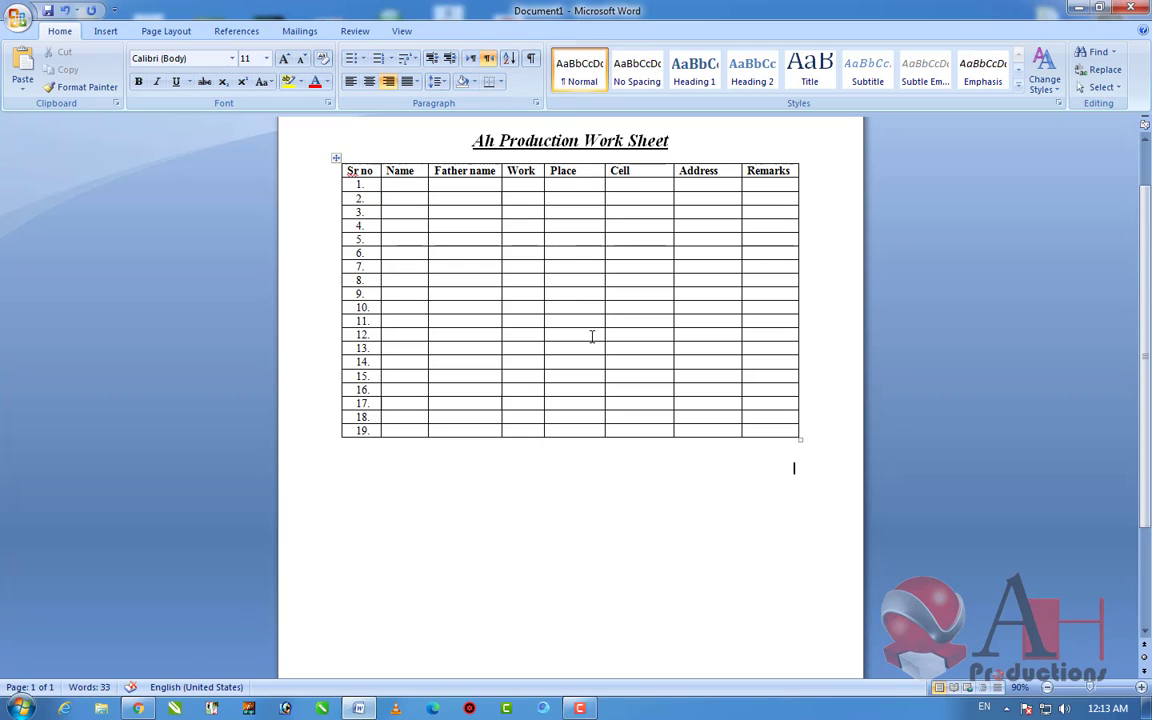
# Step: Try black and red text colours on the table's heading row, and highlight the heading text in red
pyautogui.scroll(2, 600, 320)
pyautogui.click(739, 240)
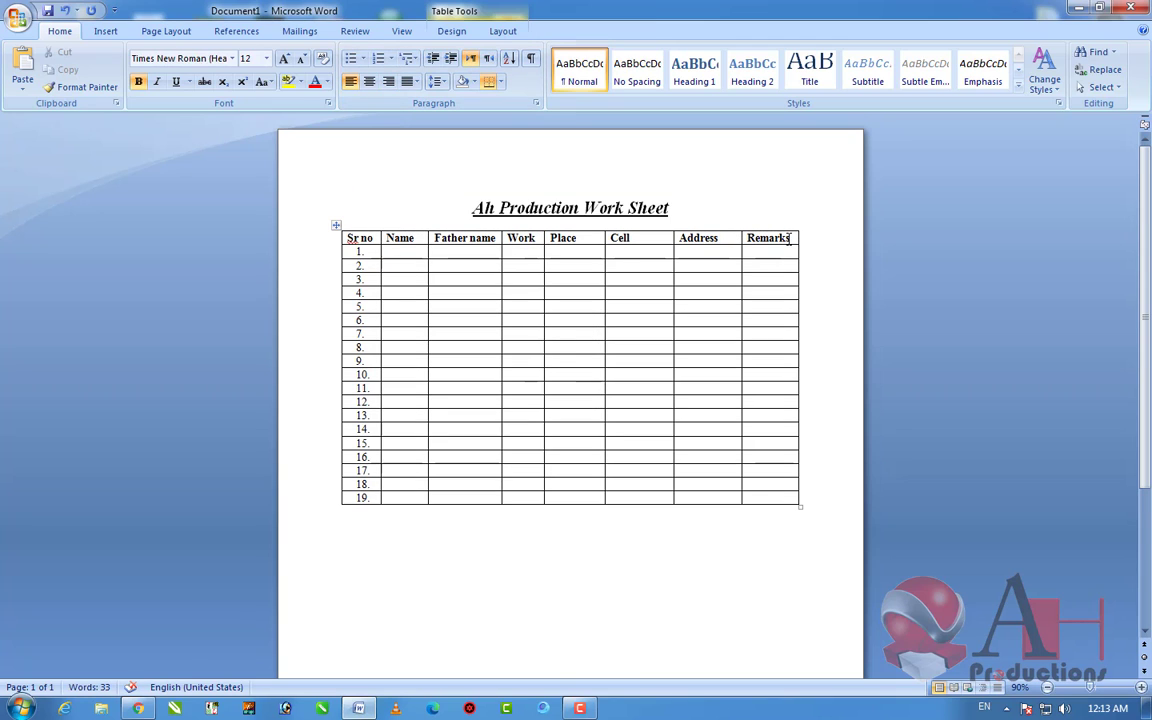
pyautogui.moveTo(789, 238); pyautogui.dragTo(327, 245)
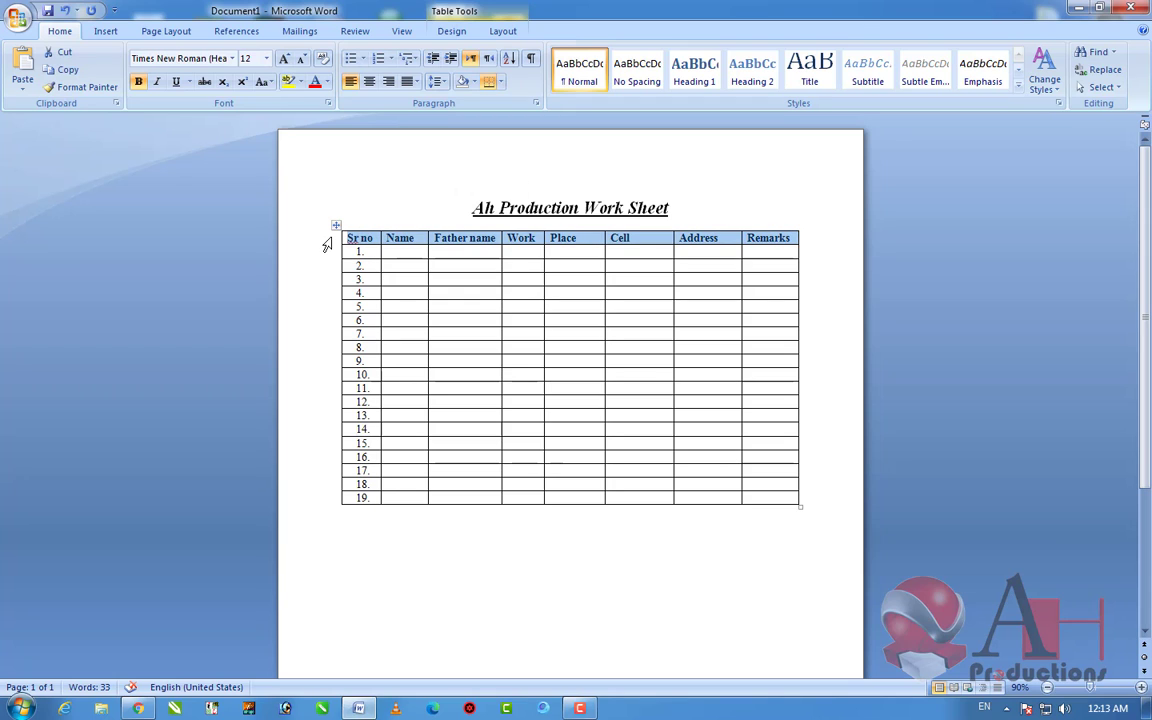
pyautogui.click(327, 82)
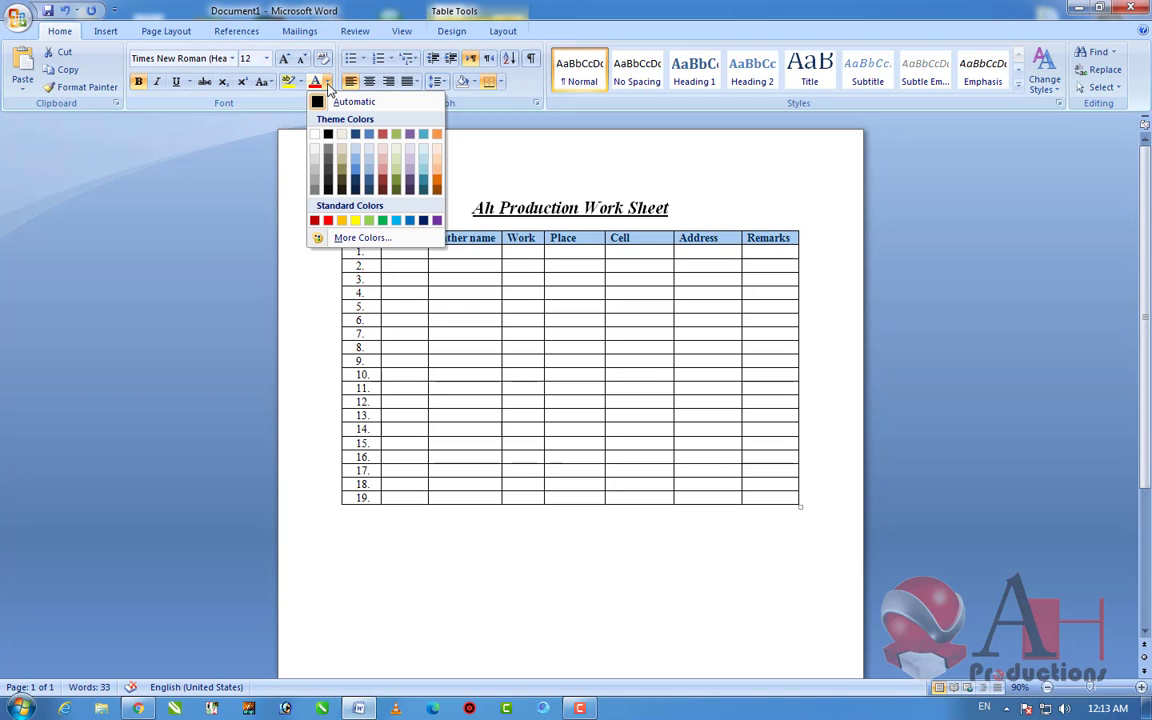
pyautogui.click(327, 134)
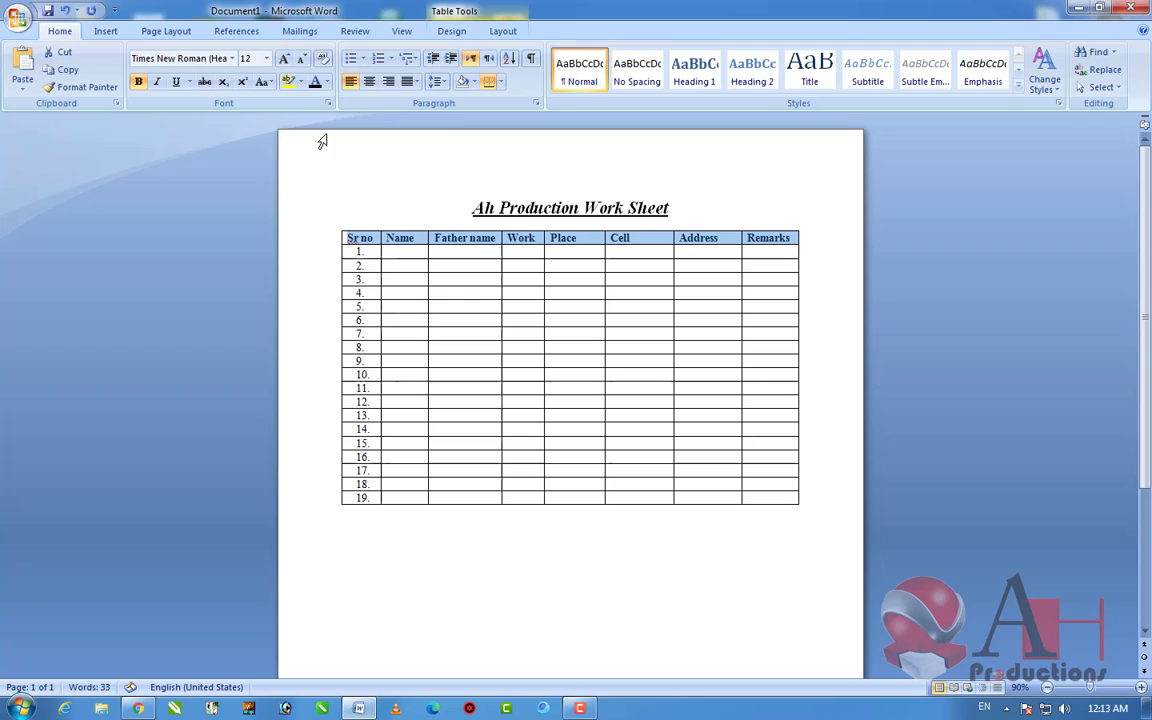
pyautogui.click(327, 82)
pyautogui.click(327, 220)
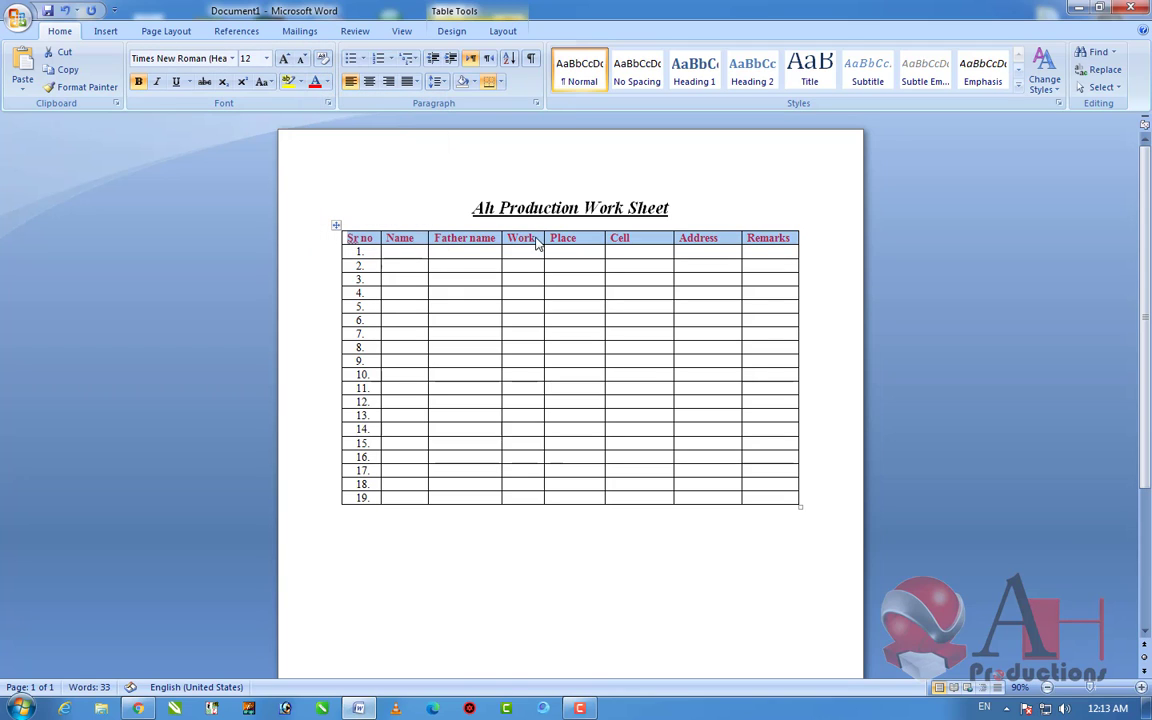
pyautogui.click(299, 82)
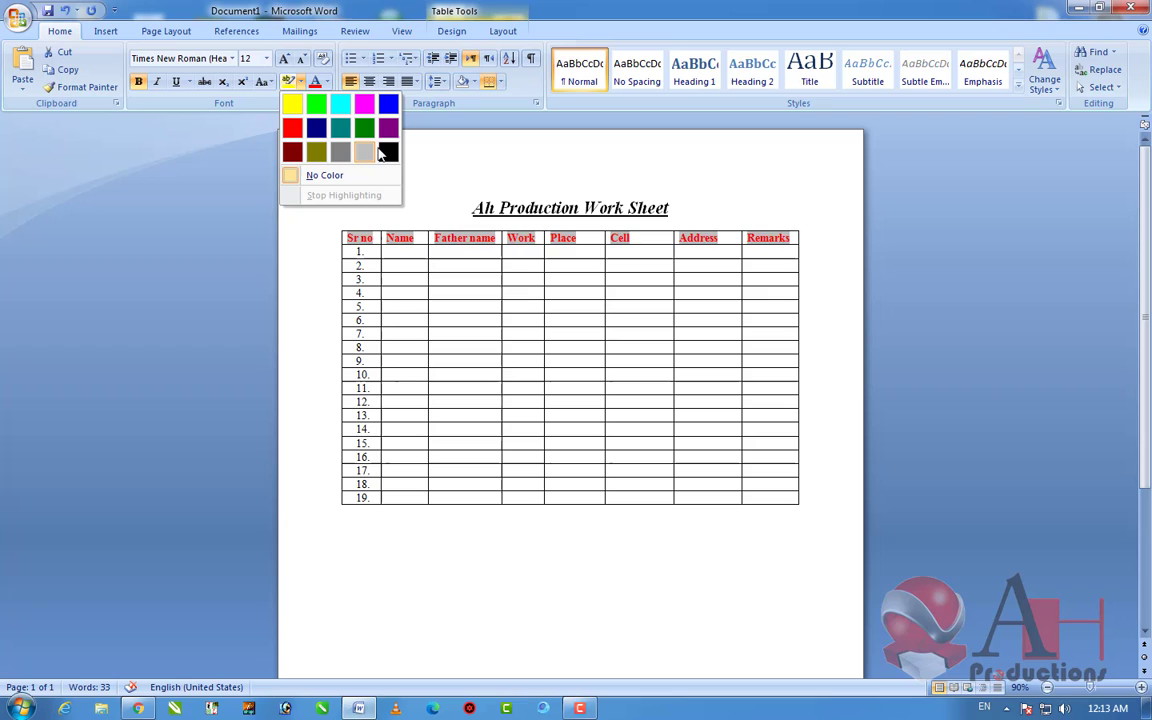
pyautogui.click(292, 127)
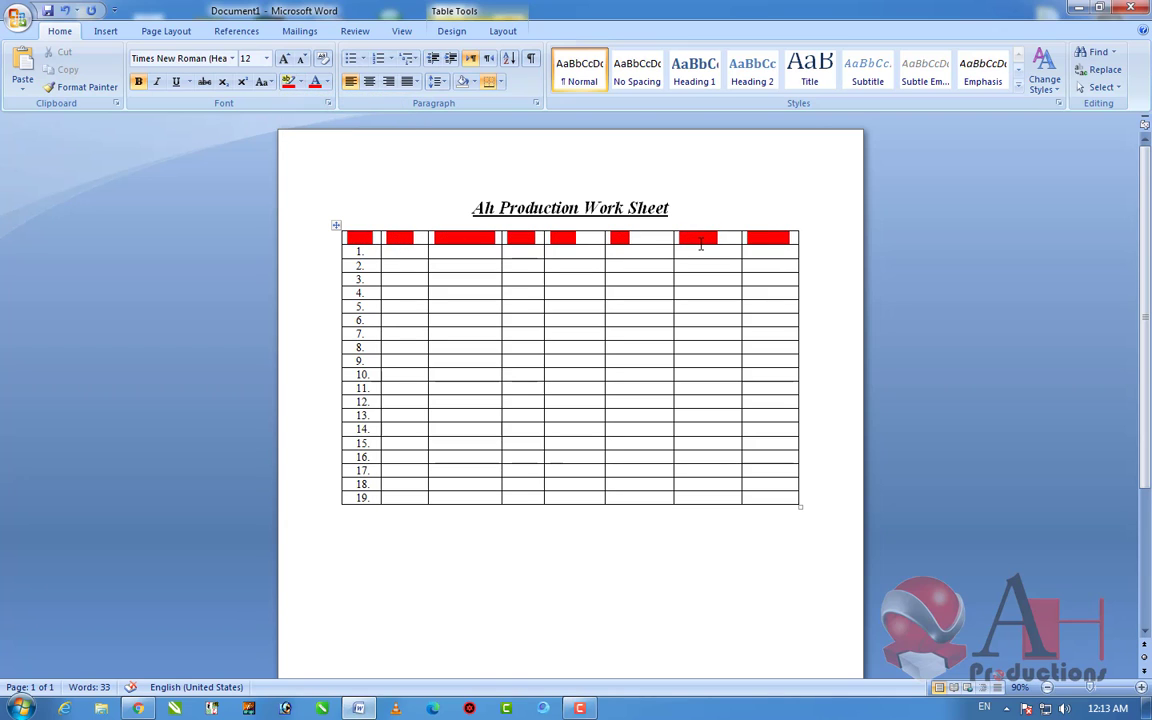
# Step: Change the text colour of the red-highlighted heading row to white
pyautogui.moveTo(793, 236); pyautogui.dragTo(345, 237)
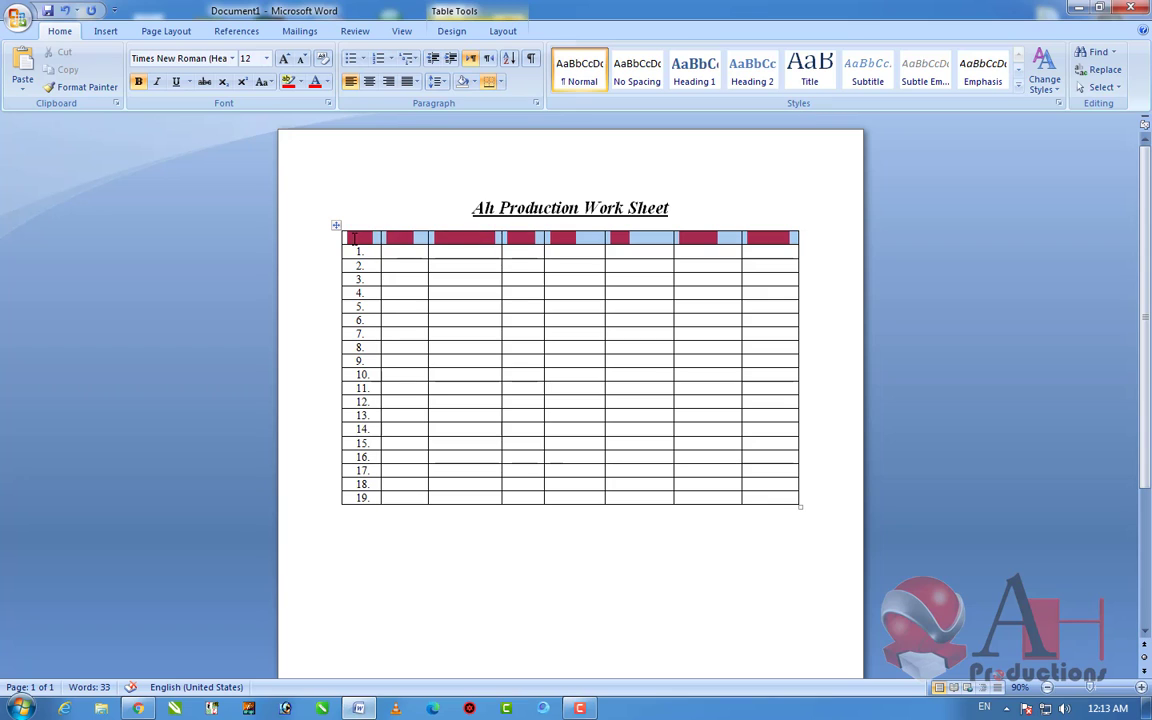
pyautogui.click(326, 82)
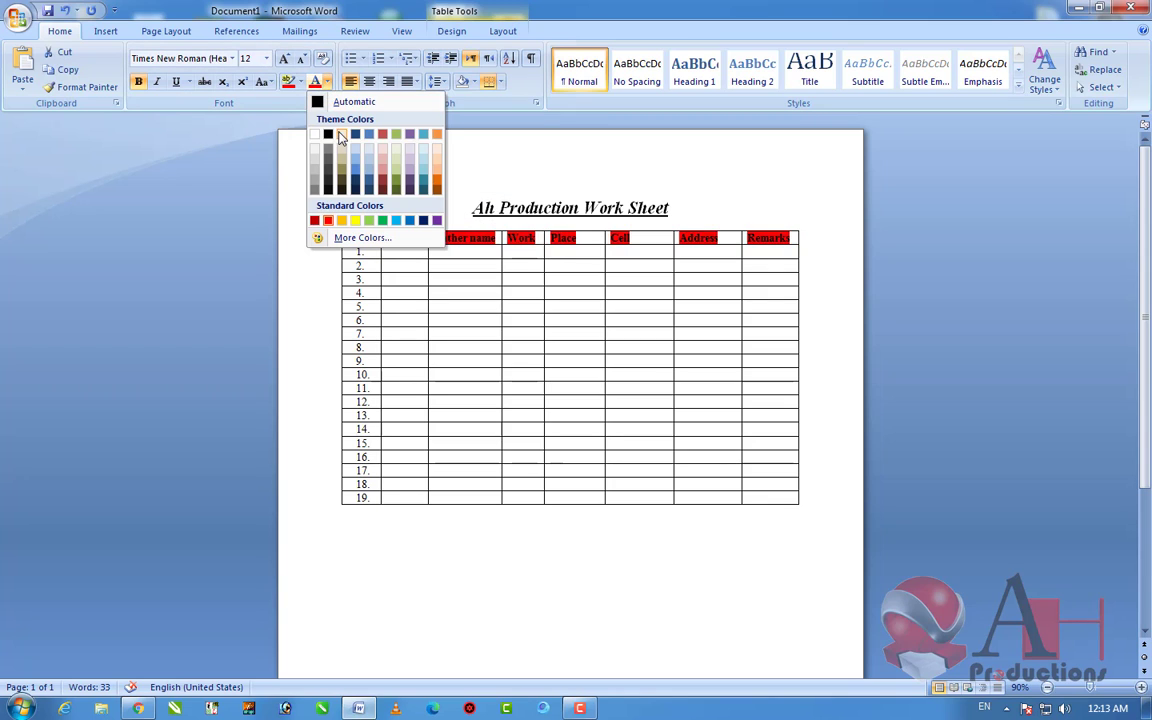
pyautogui.click(318, 133)
pyautogui.click(476, 237)
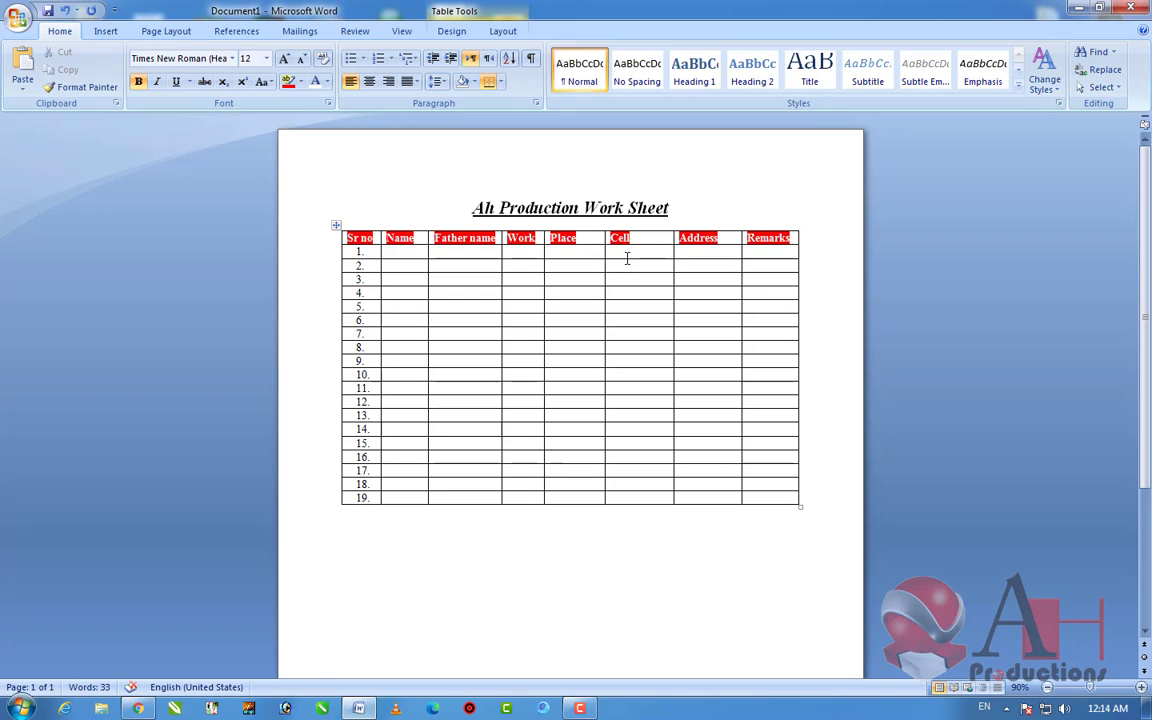
# Step: Try the Grid border setting for the whole table, and remove all of the table's borders with the None setting
pyautogui.click(335, 224)
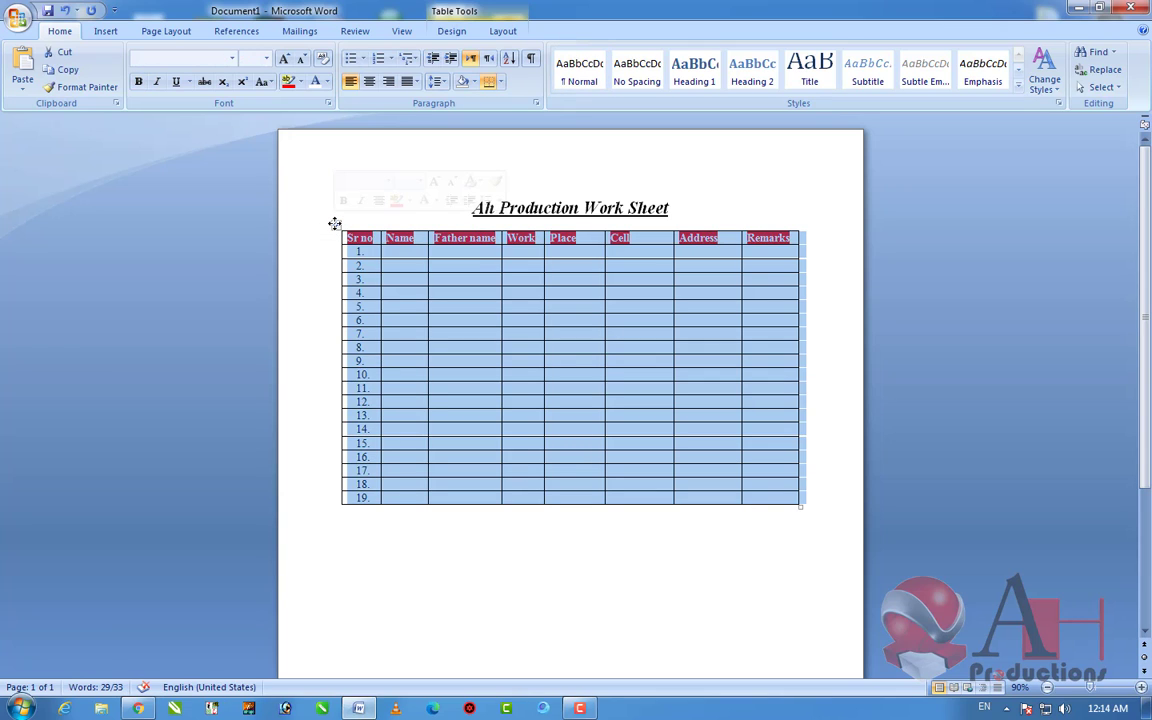
pyautogui.rightClick(335, 224)
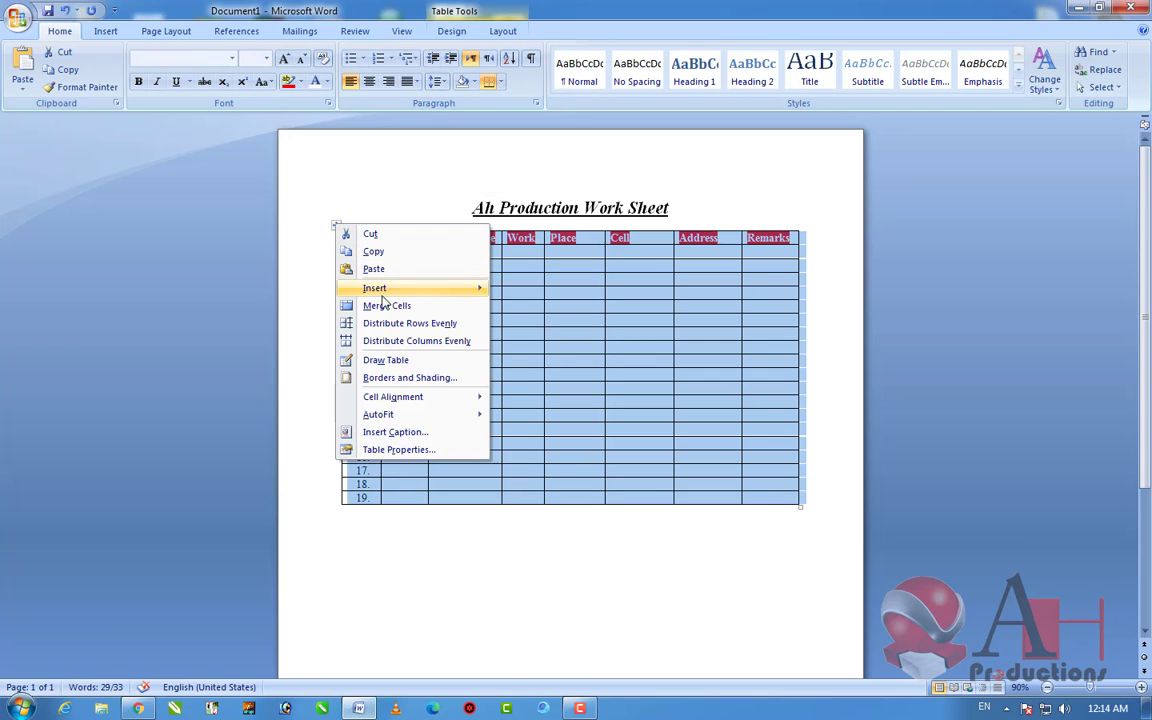
pyautogui.click(425, 378)
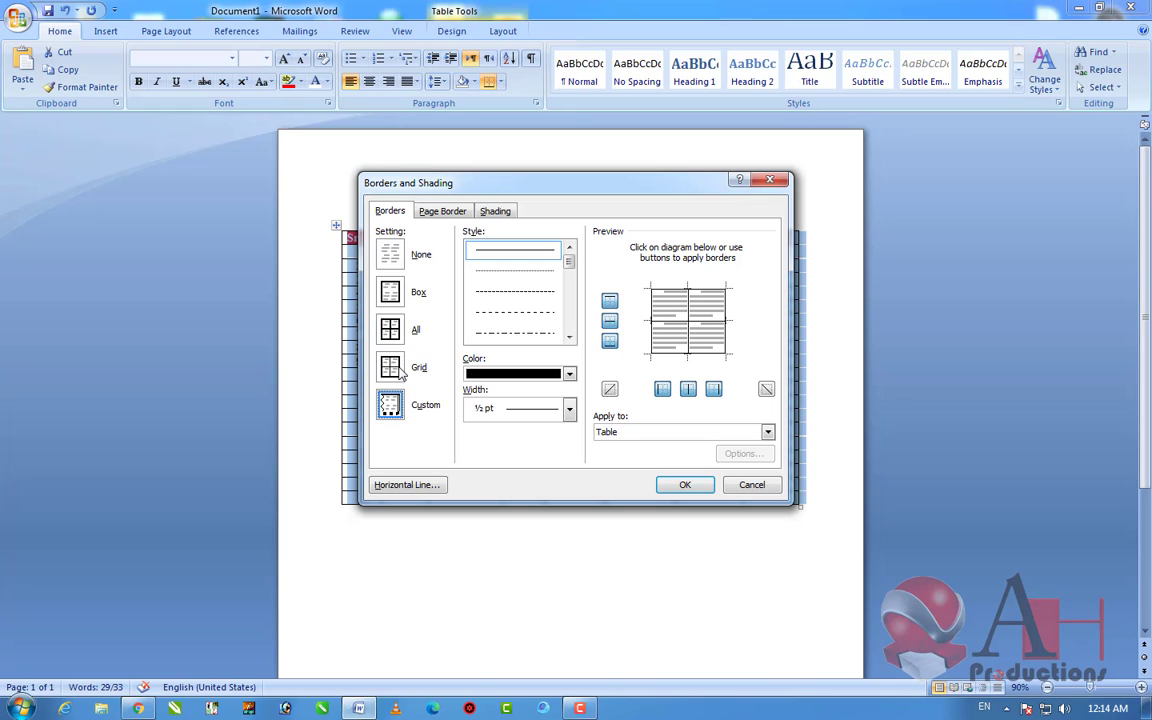
pyautogui.click(397, 370)
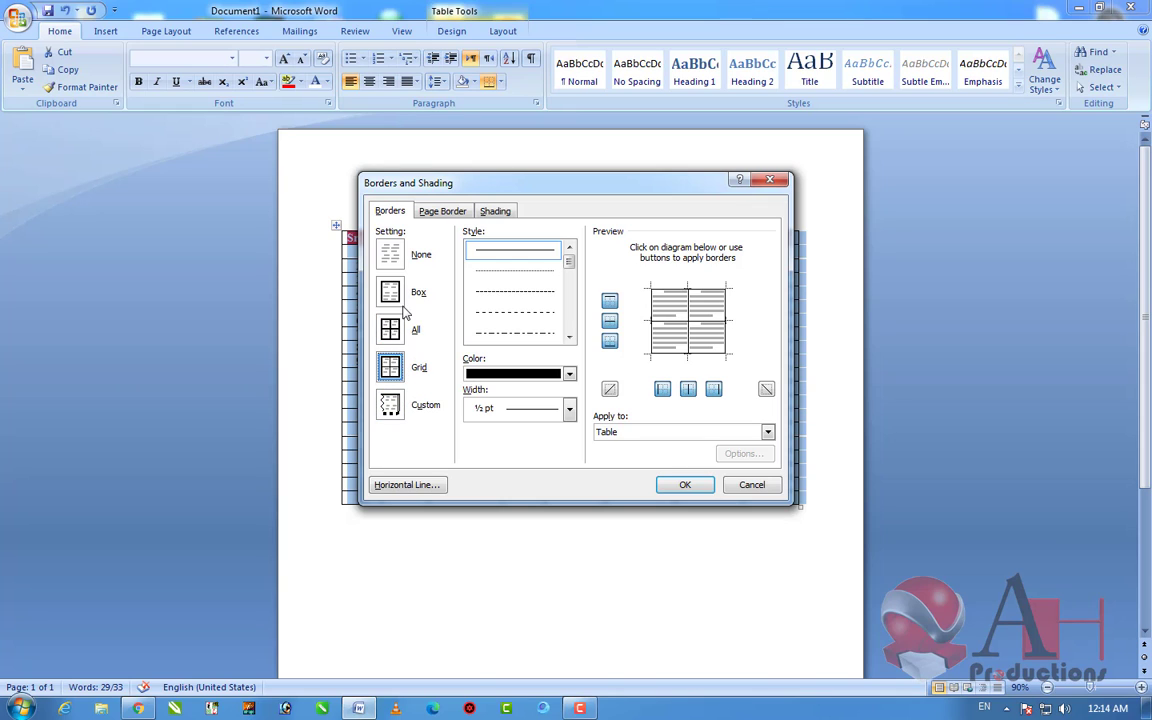
pyautogui.click(397, 260)
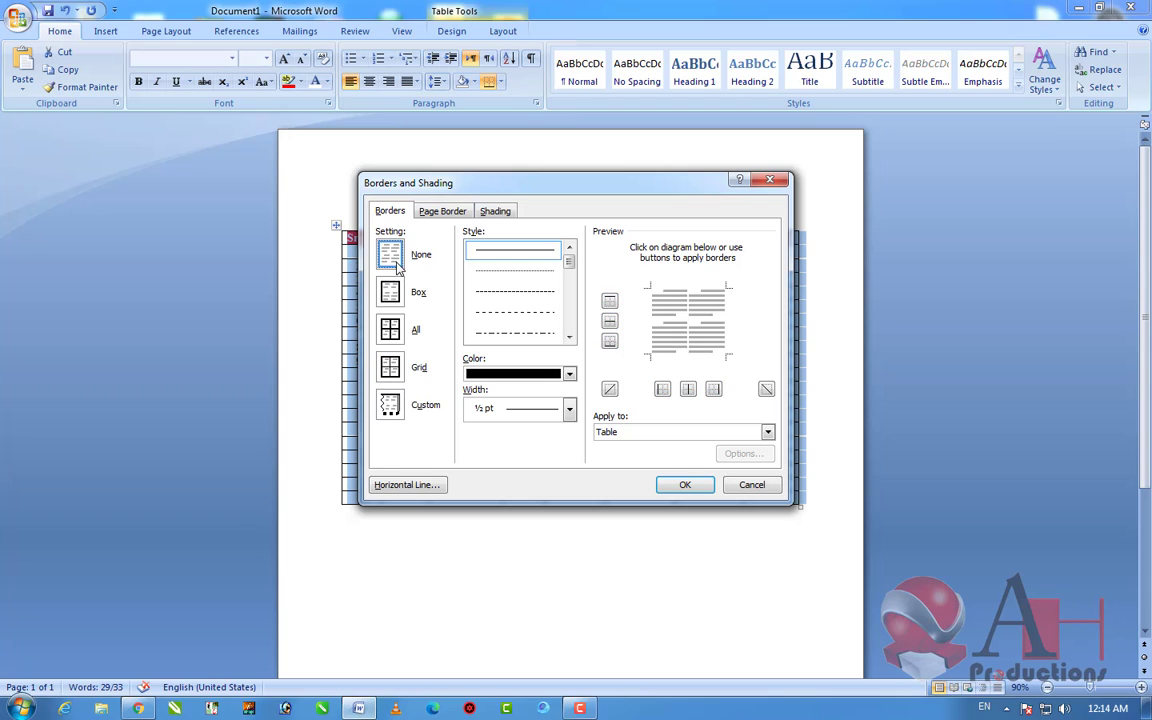
pyautogui.click(684, 485)
pyautogui.click(602, 395)
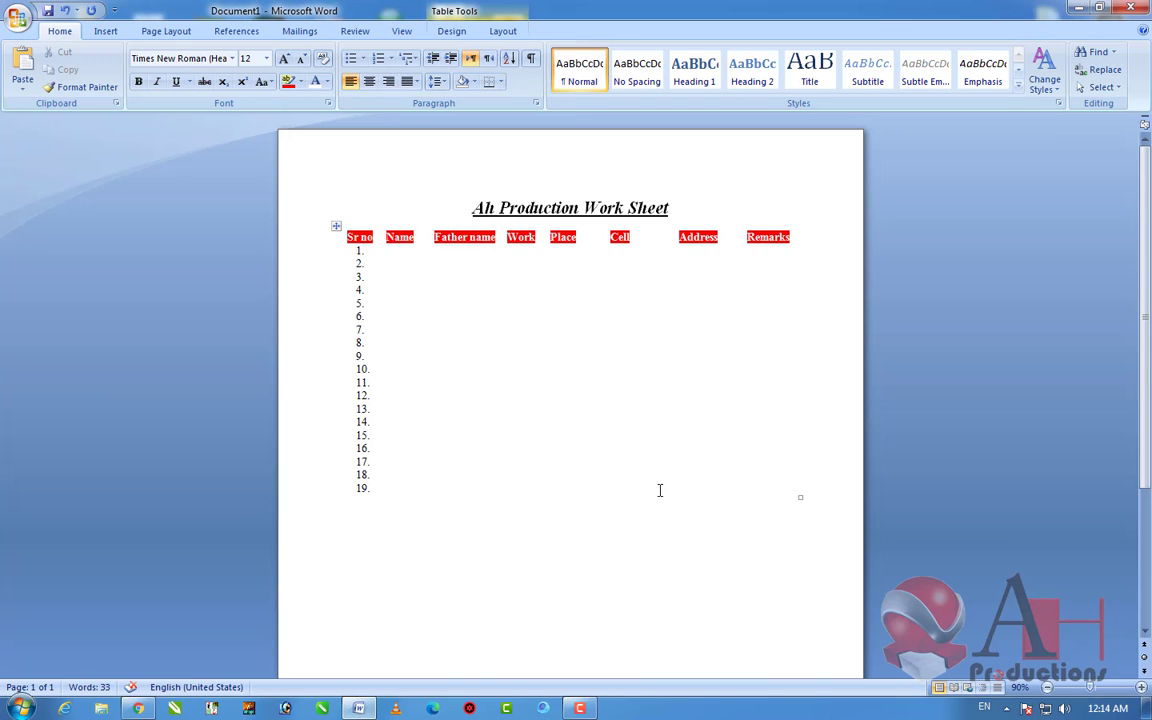
# Step: Set the border colour to red for the whole table, keeping the None border setting
pyautogui.click(337, 225)
pyautogui.rightClick(335, 226)
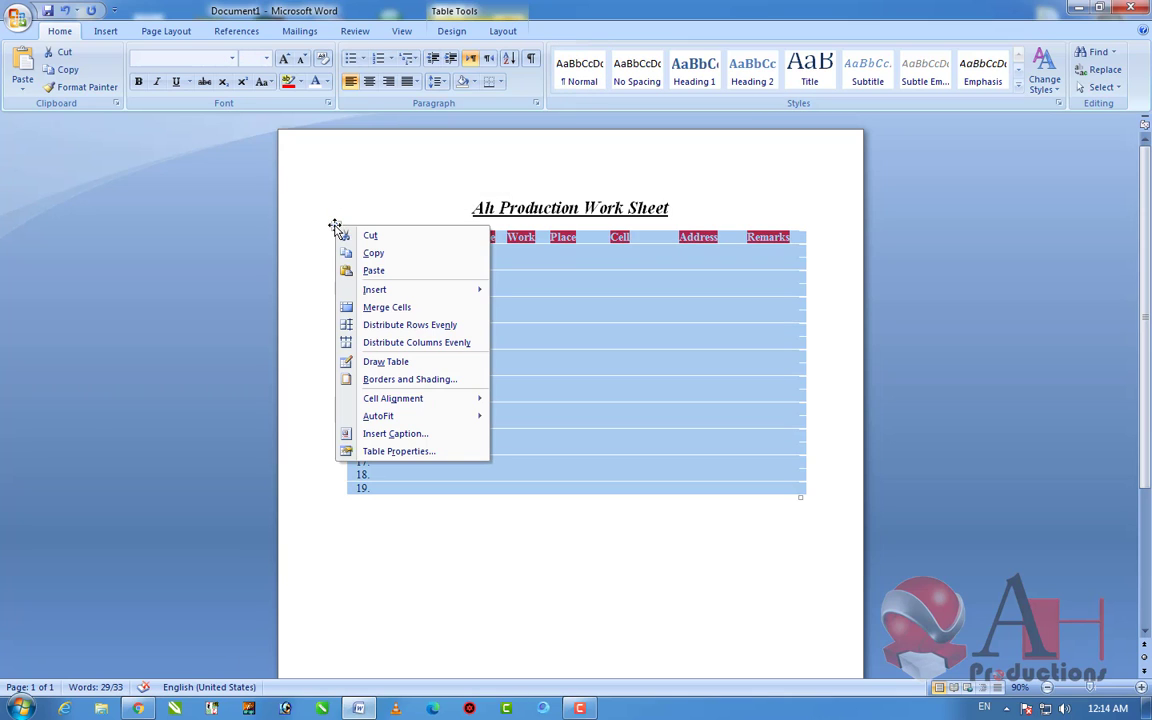
pyautogui.click(440, 379)
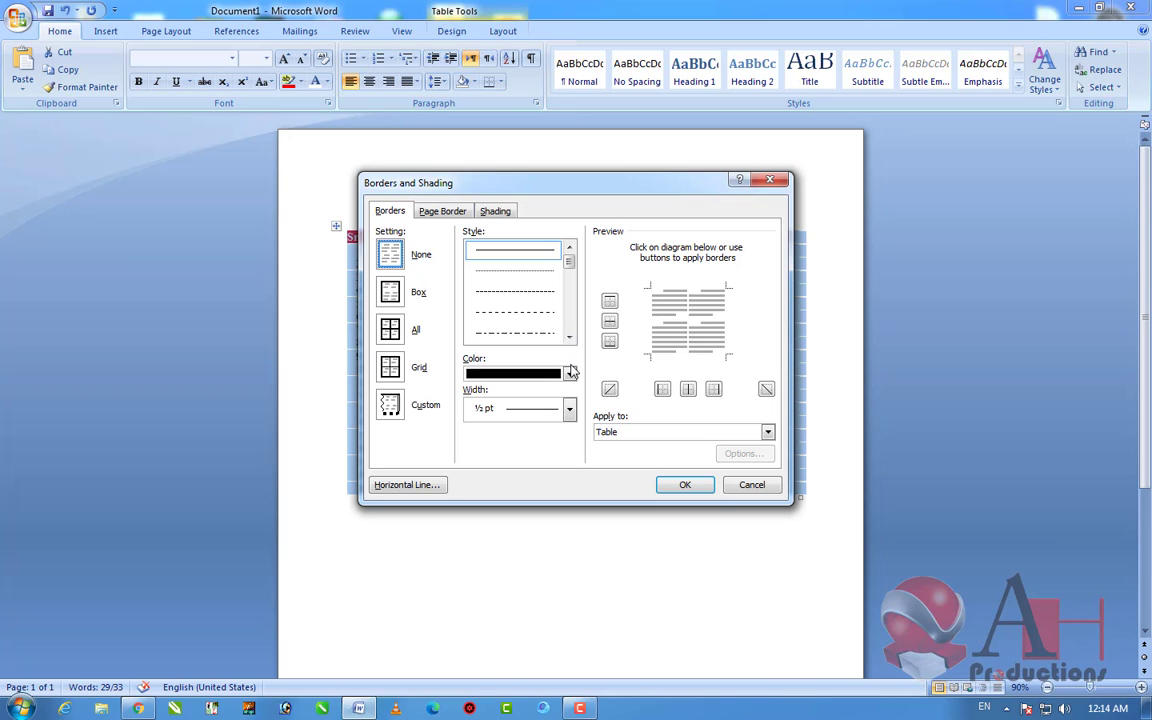
pyautogui.click(570, 372)
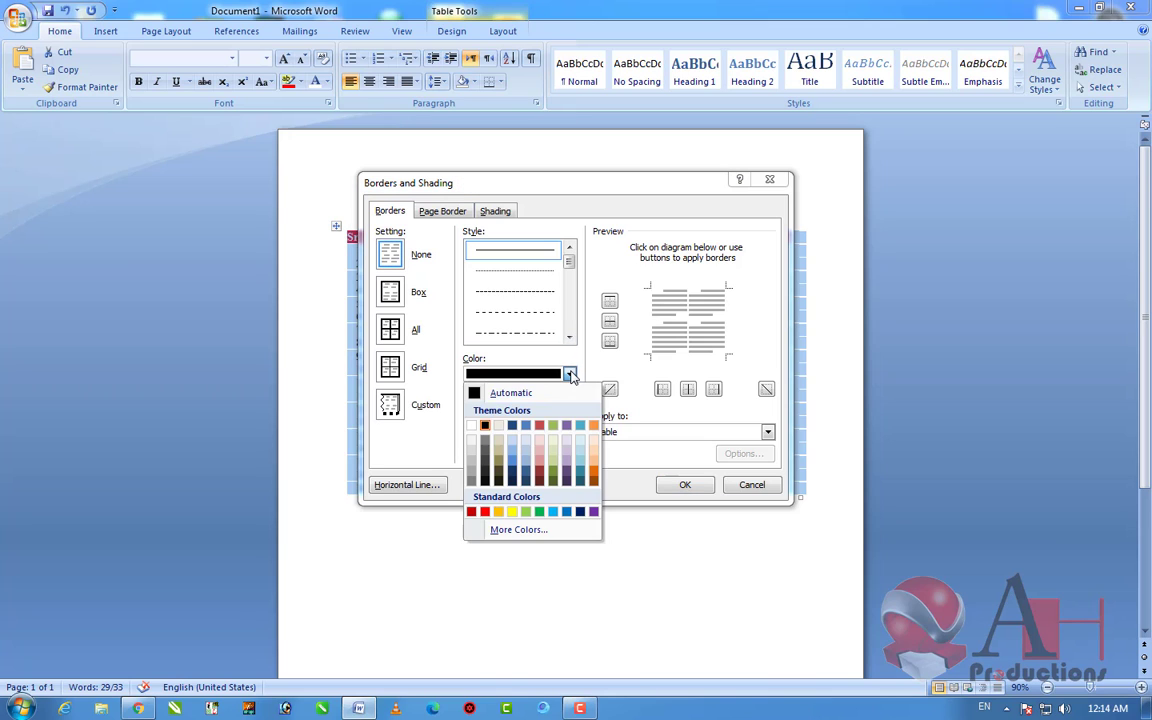
pyautogui.click(484, 512)
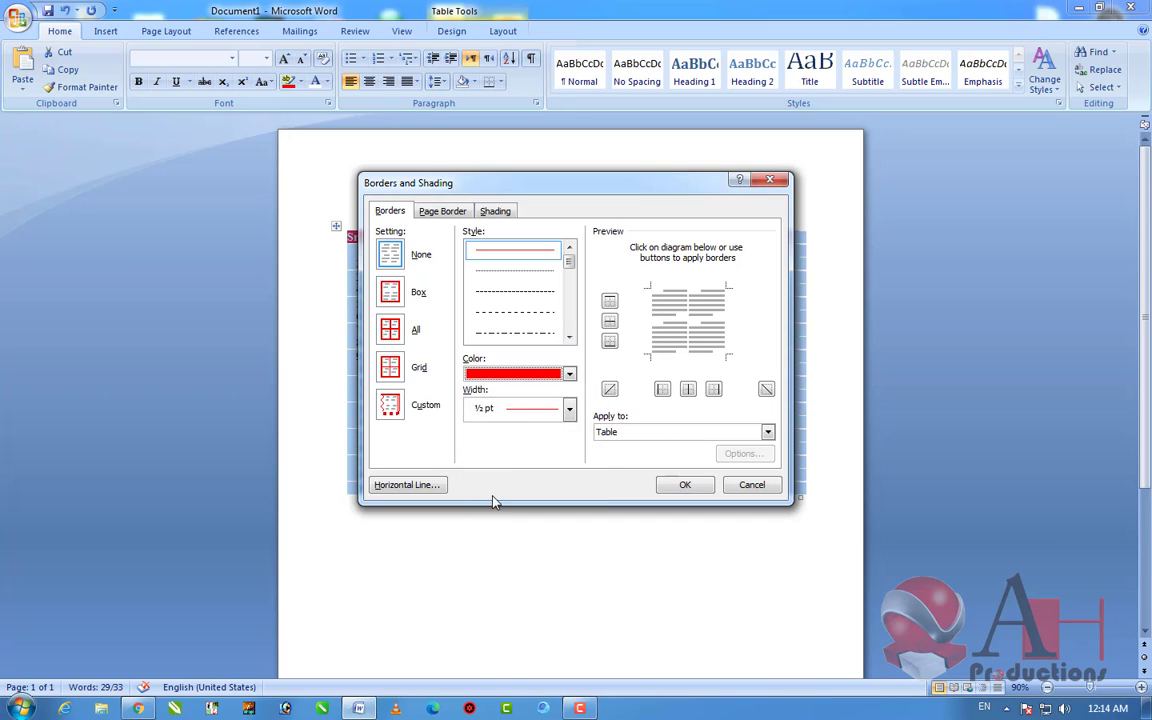
pyautogui.click(680, 484)
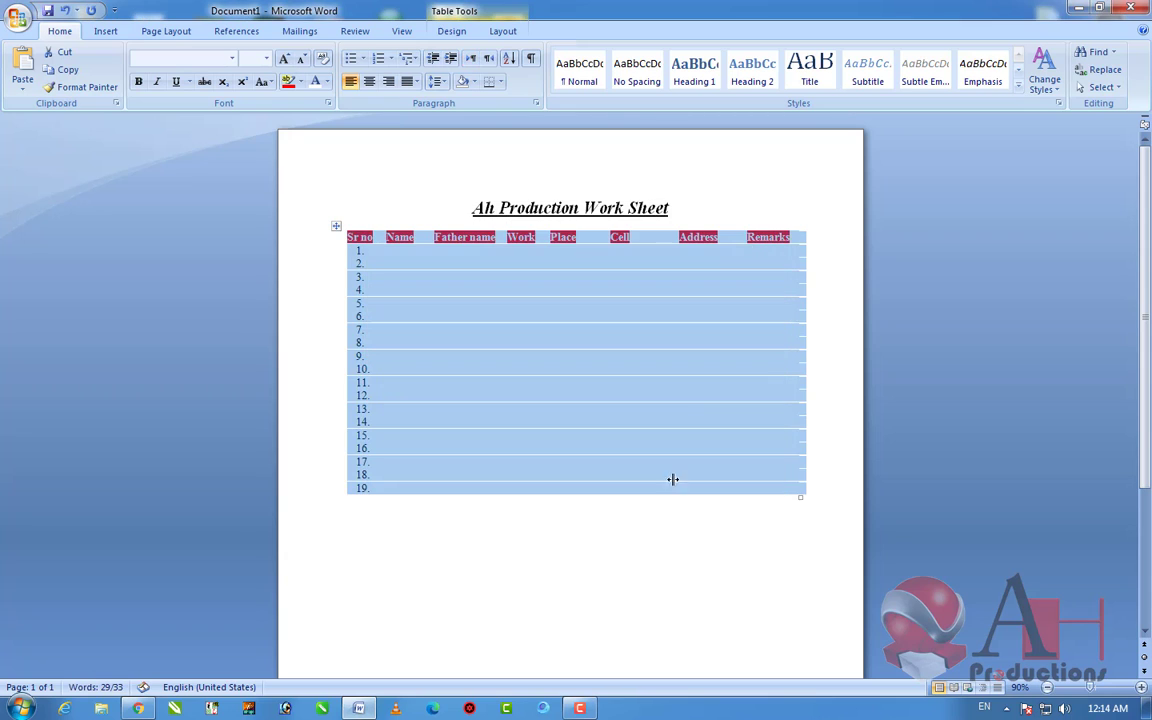
# Step: Apply a red ½ pt Box border around the outside of the whole table
pyautogui.rightClick(338, 224)
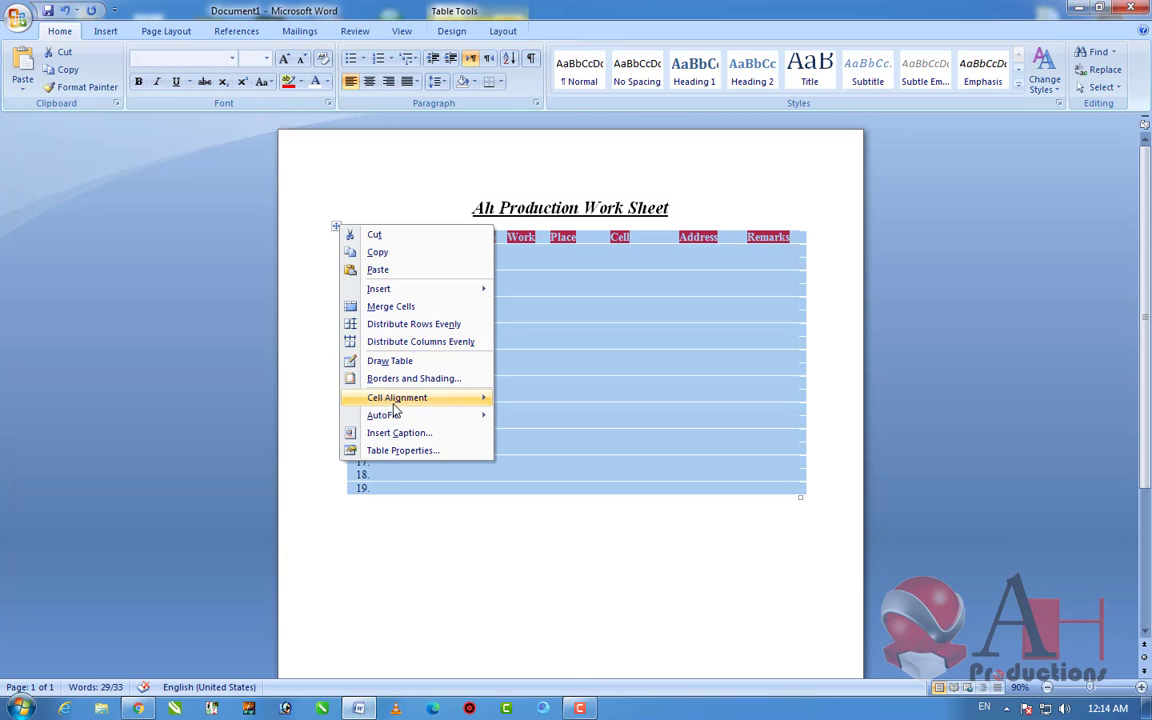
pyautogui.click(414, 378)
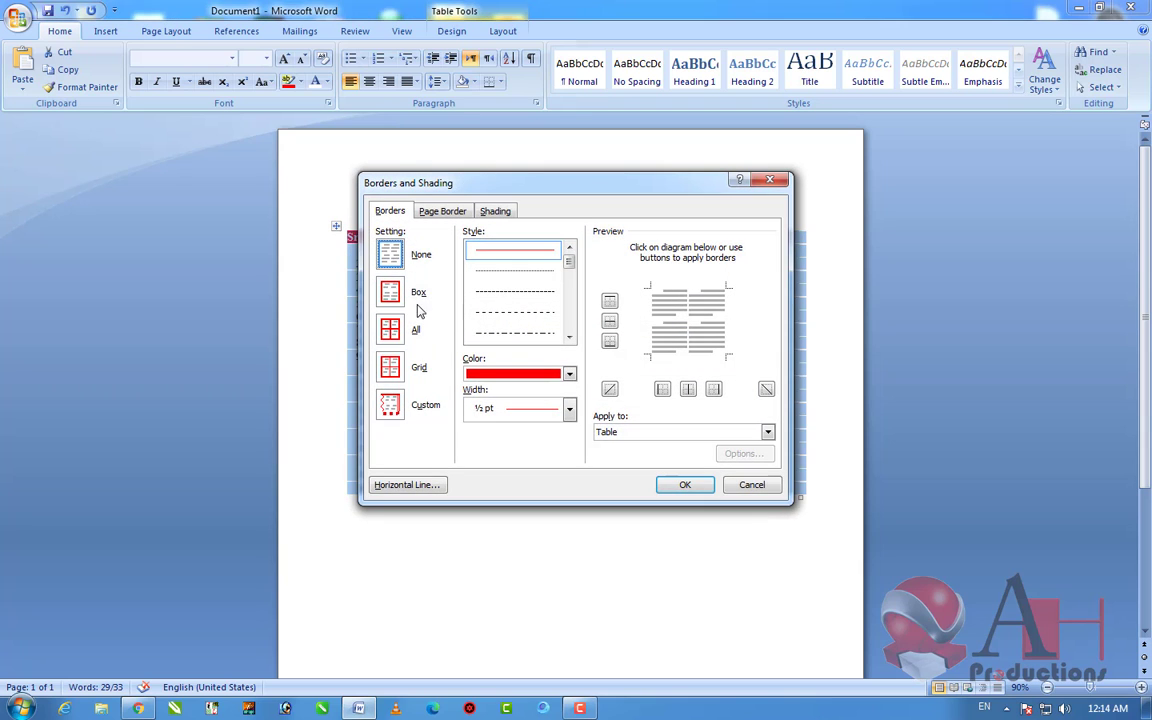
pyautogui.click(389, 291)
pyautogui.click(700, 483)
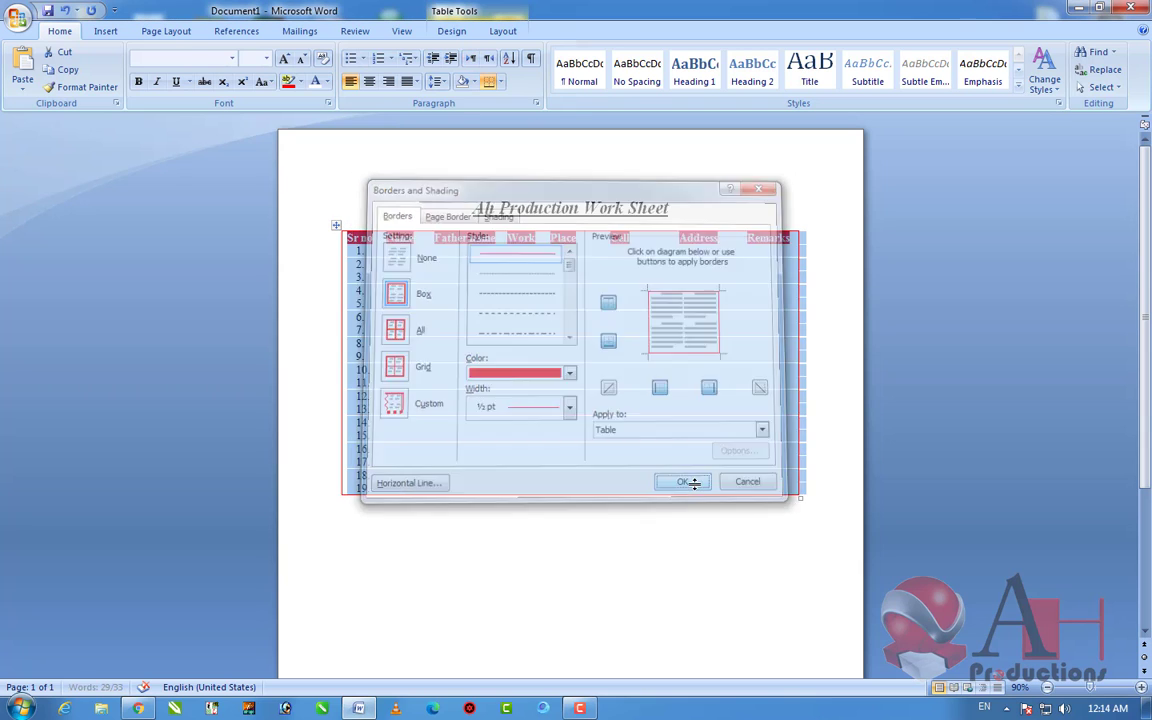
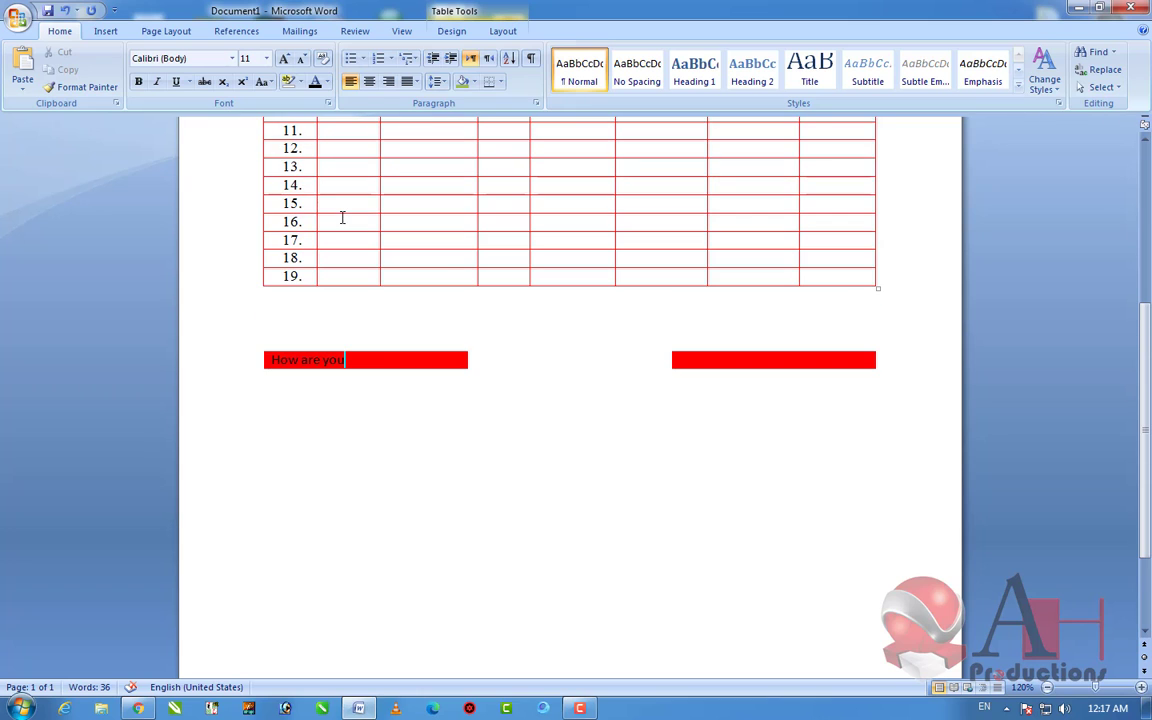
# Step: Check the whole finished work sheet, close the document and choose to save its changes
pyautogui.keyDown('ctrl'); pyautogui.scroll(-4, 448, 346); pyautogui.keyUp('ctrl')
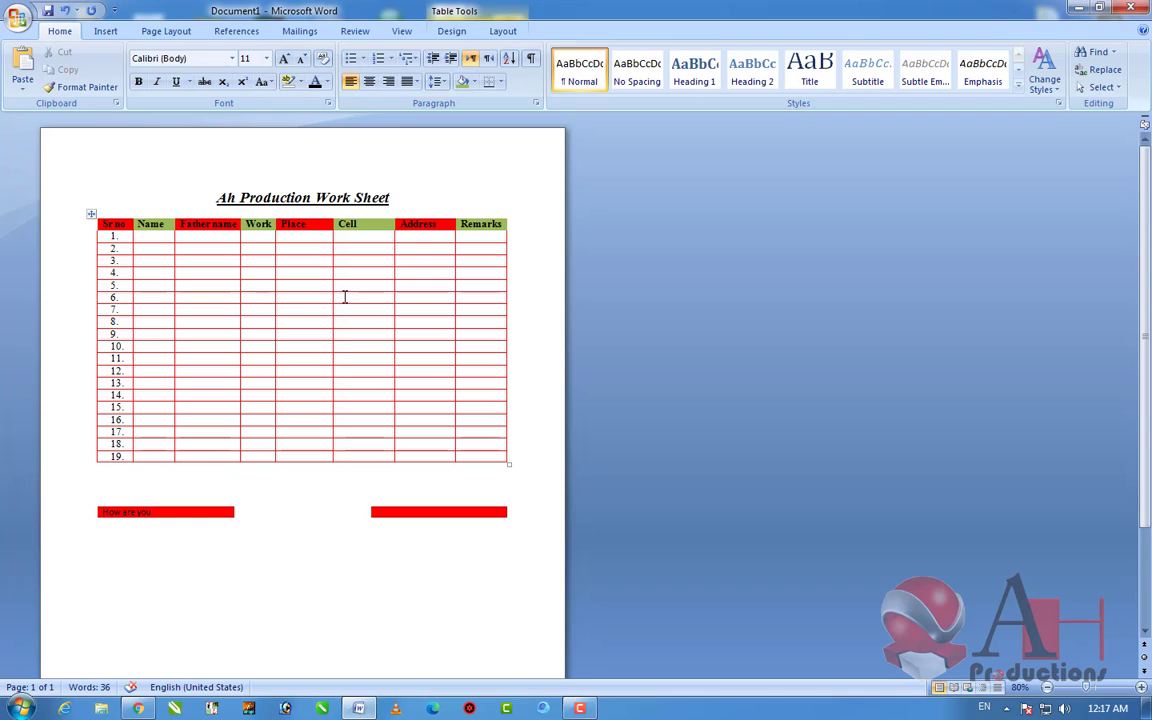
pyautogui.click(1131, 7)
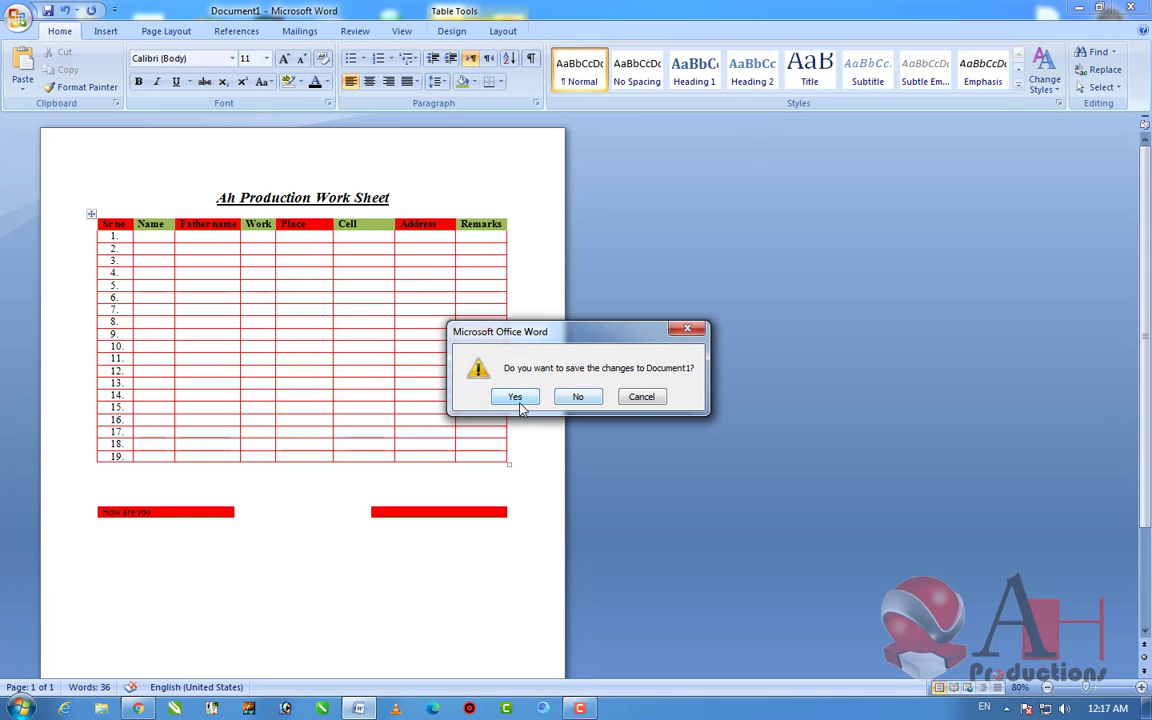
pyautogui.click(515, 399)
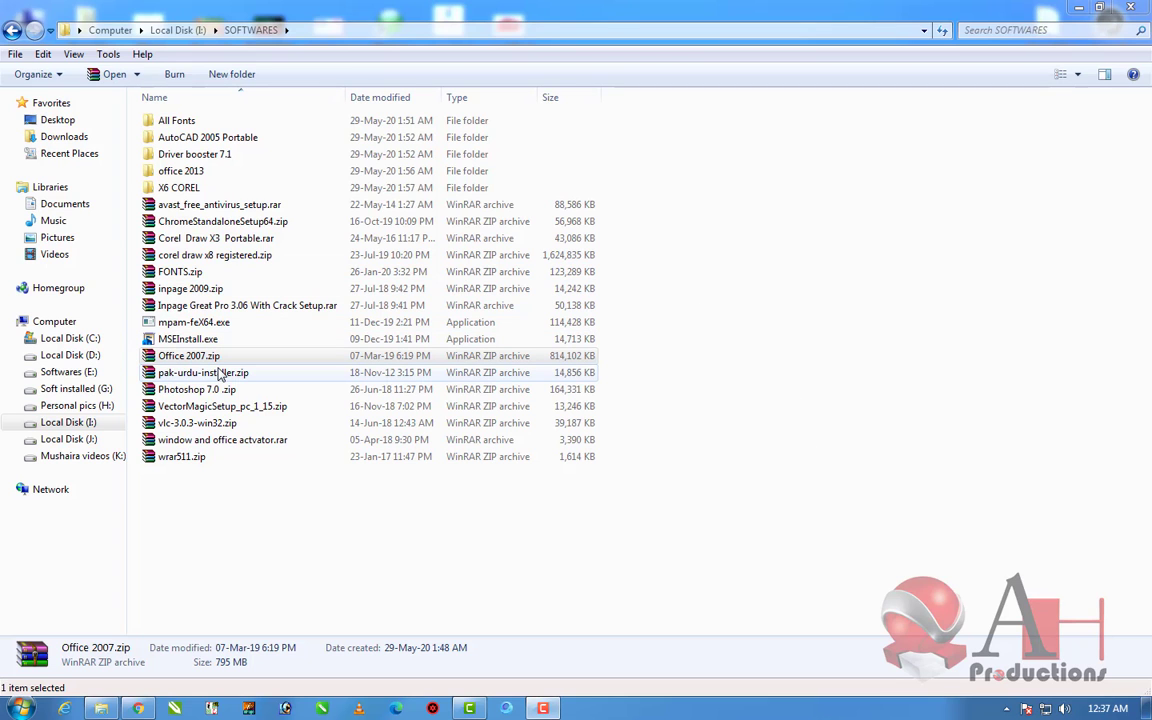
# Step: Open Office 2007.zip from the SOFTWARES folder and run setup.exe from its Office 2007\New Folder (4) folder
pyautogui.click(186, 357)
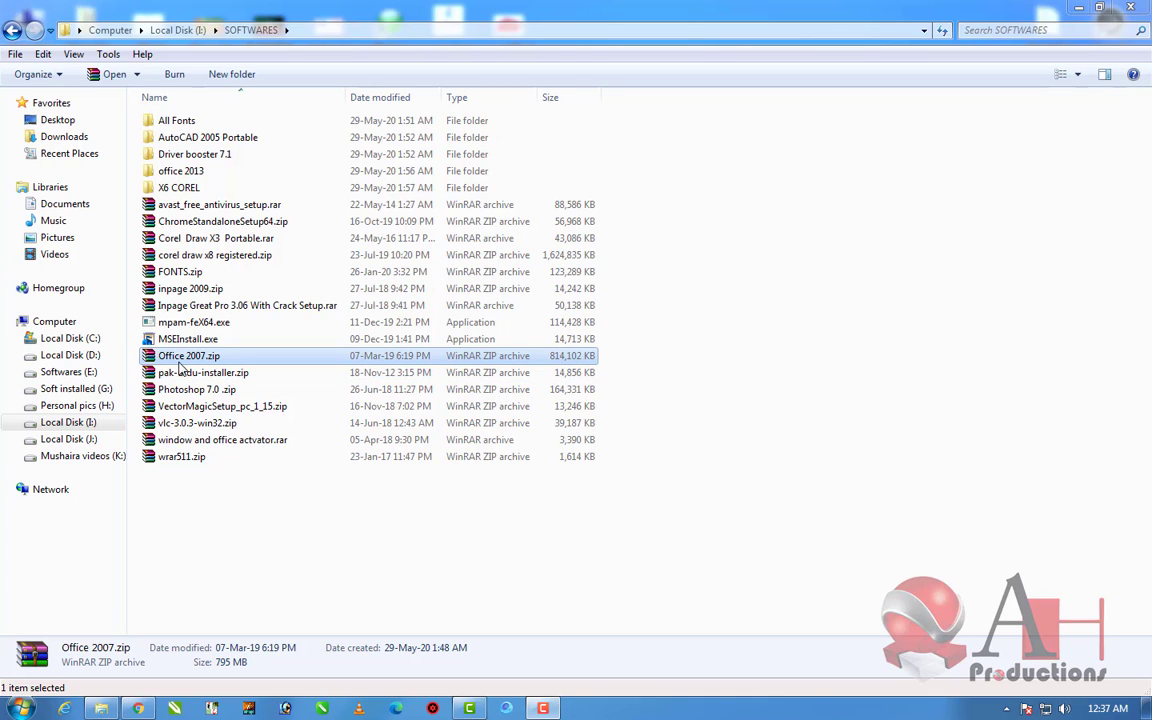
pyautogui.doubleClick(195, 363)
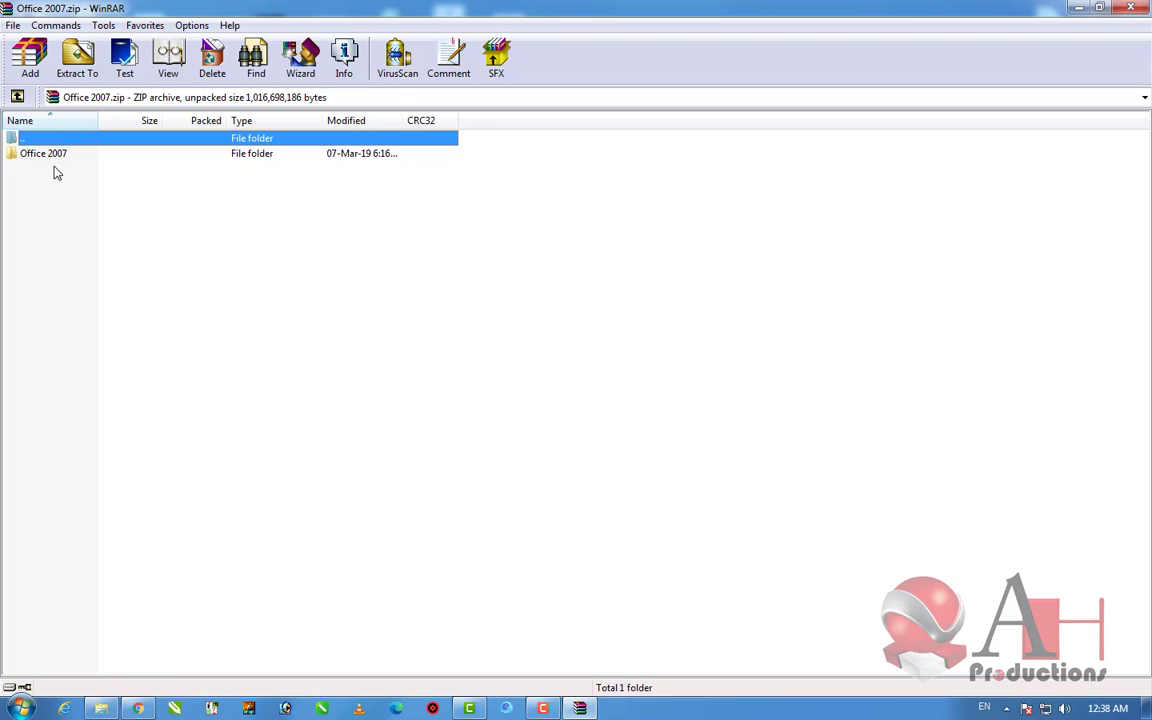
pyautogui.doubleClick(50, 154)
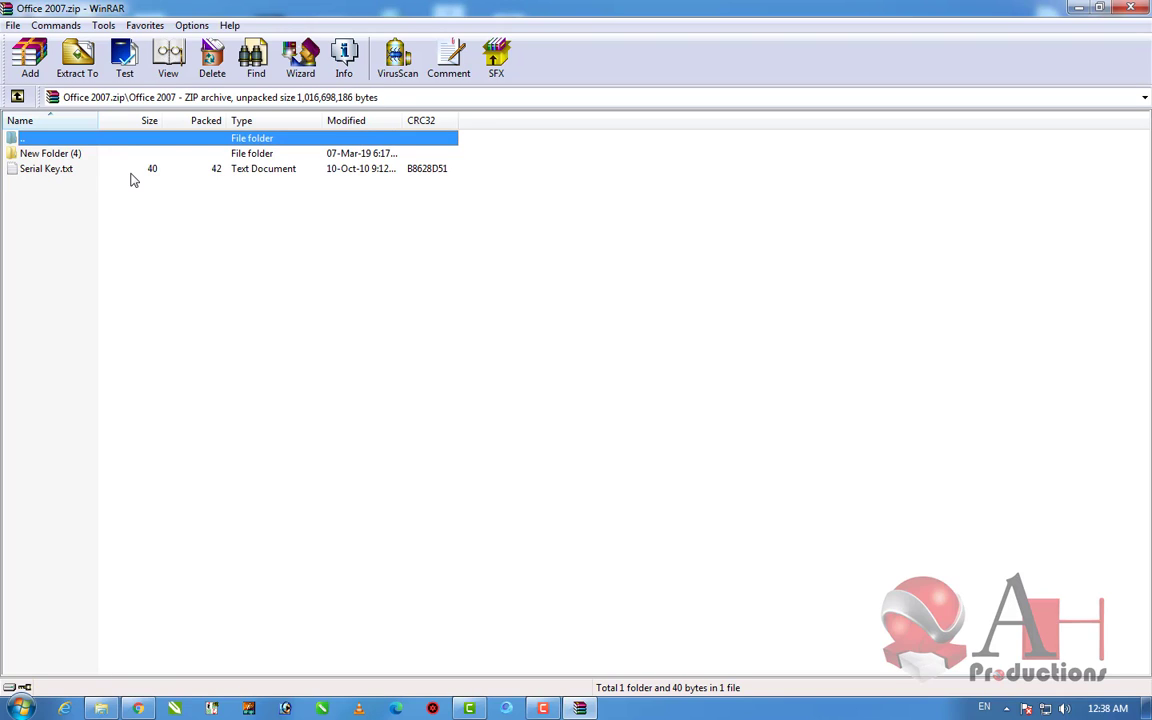
pyautogui.doubleClick(44, 156)
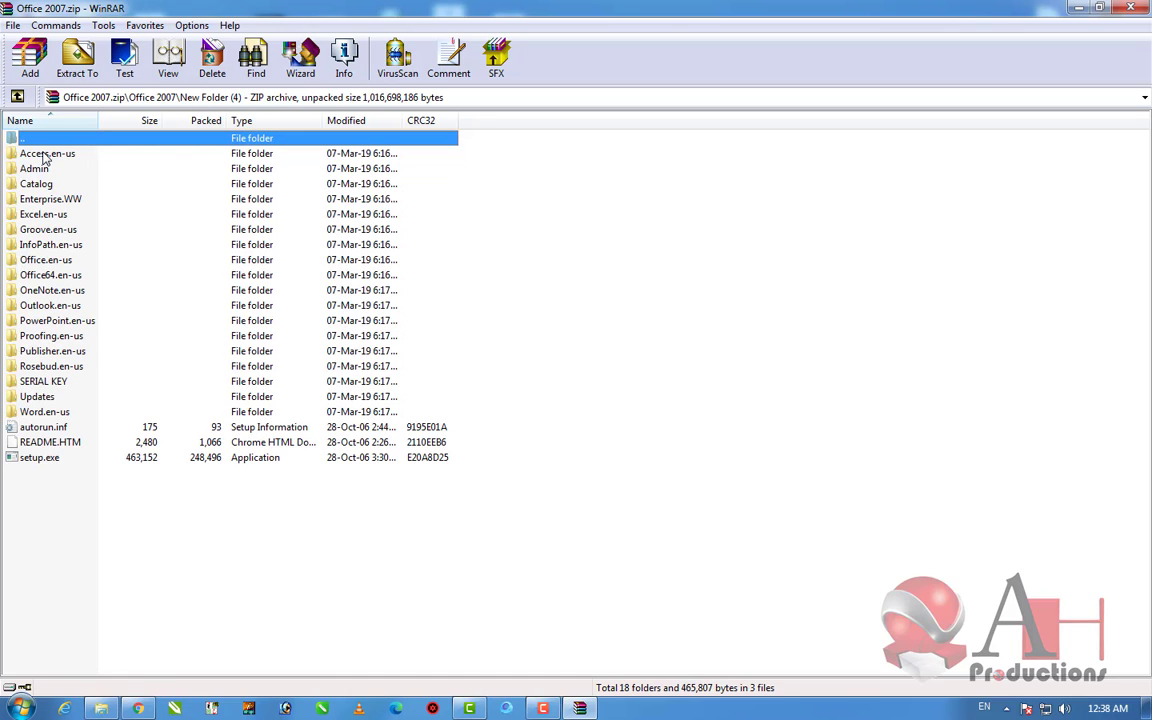
pyautogui.click(31, 462)
pyautogui.doubleClick(31, 462)
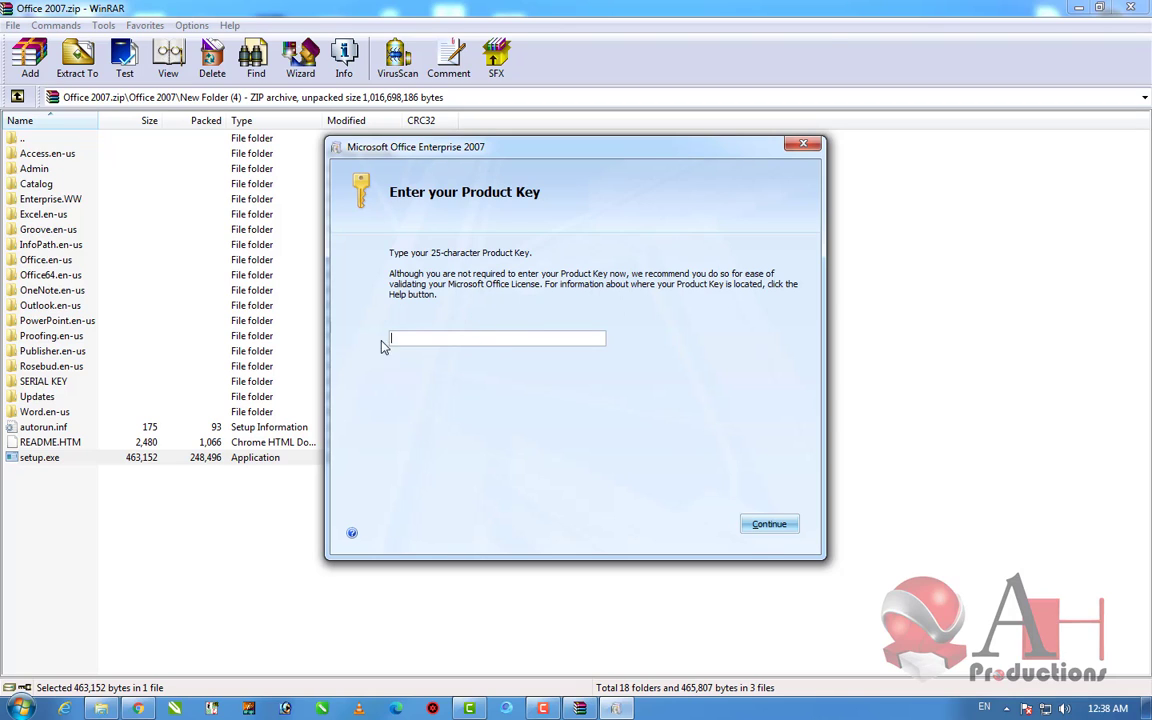
# Step: Copy the serial number from Serial Key.txt in the archive's Office 2007 folder and close the text file
pyautogui.click(218, 506)
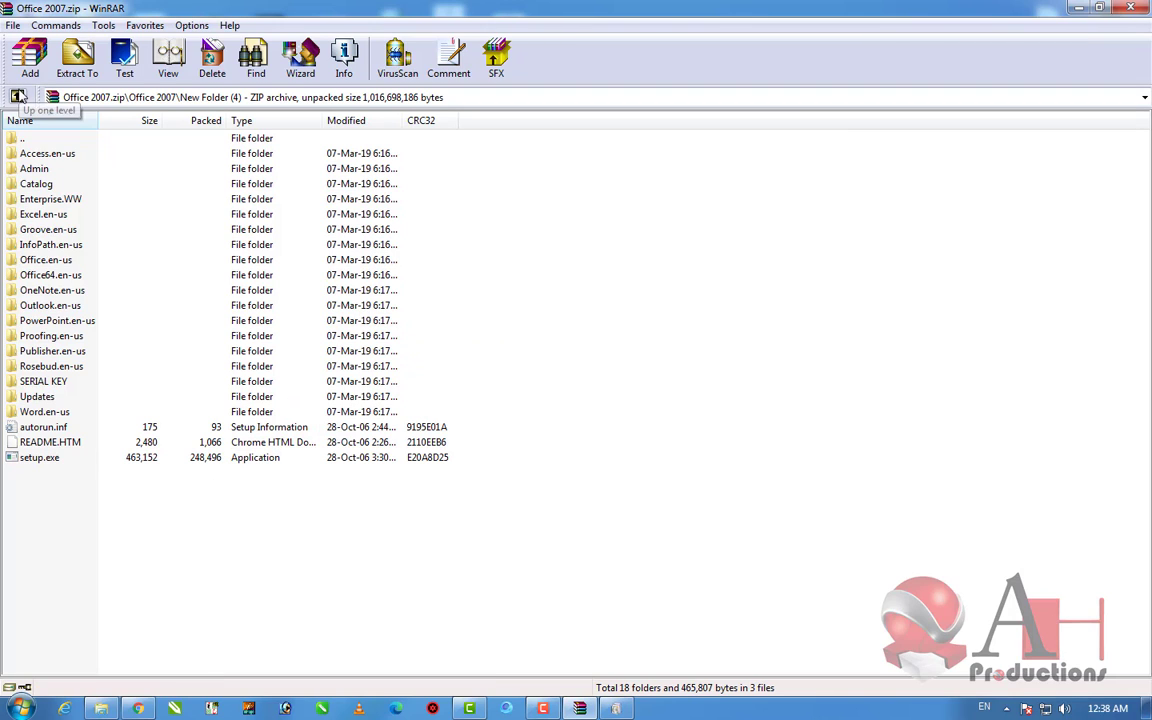
pyautogui.click(17, 96)
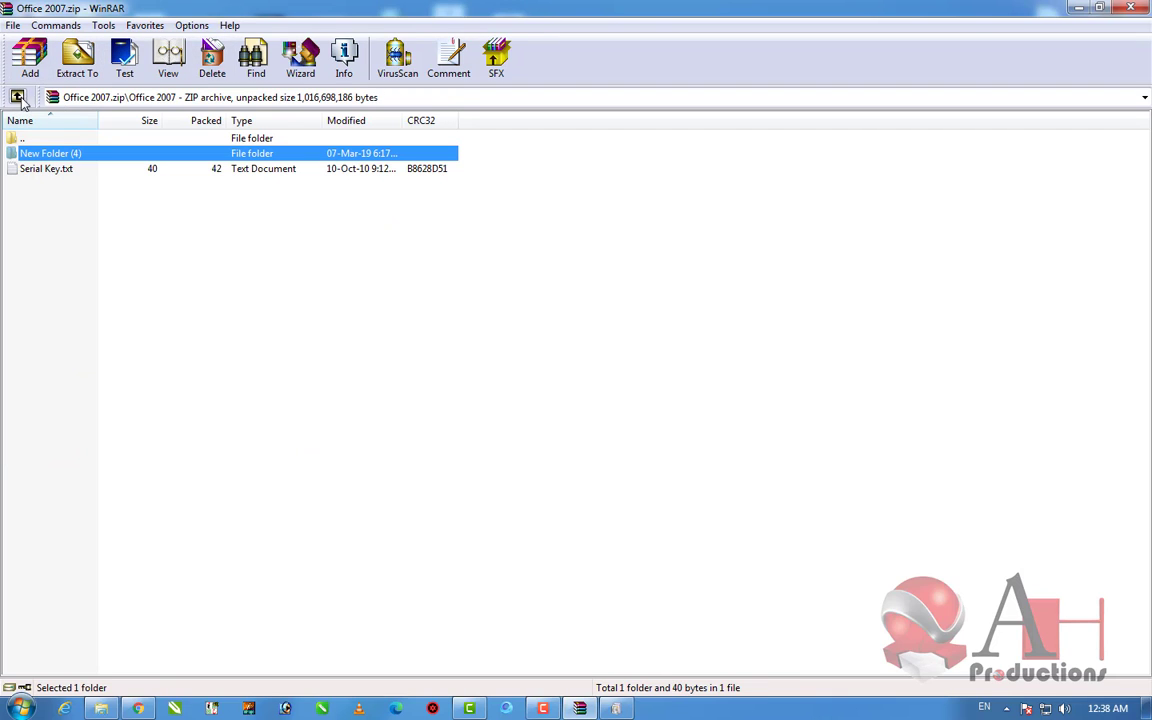
pyautogui.doubleClick(49, 174)
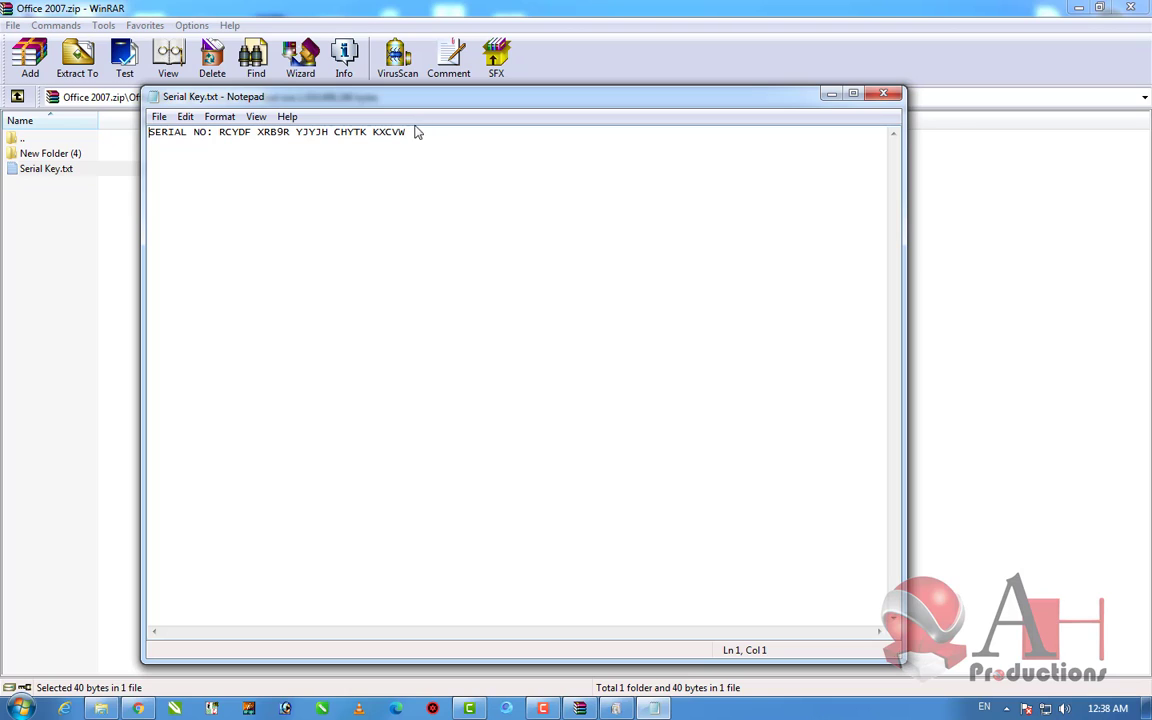
pyautogui.moveTo(406, 132); pyautogui.dragTo(220, 131)
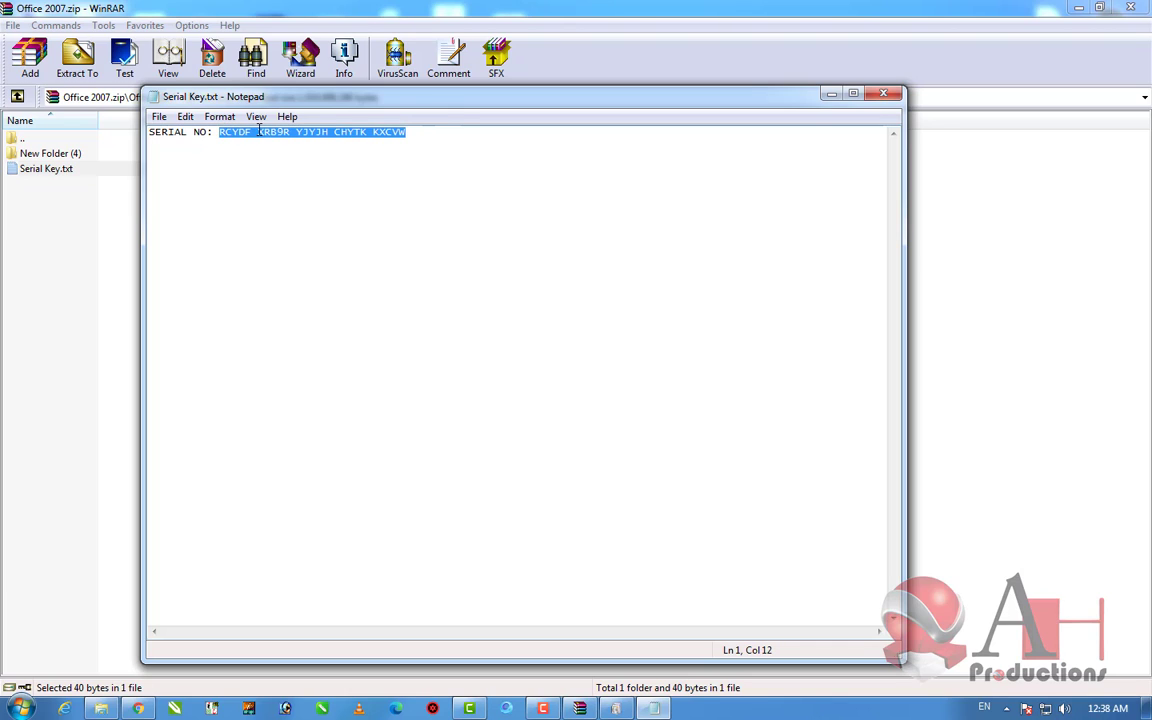
pyautogui.rightClick(259, 131)
pyautogui.click(332, 180)
pyautogui.click(883, 94)
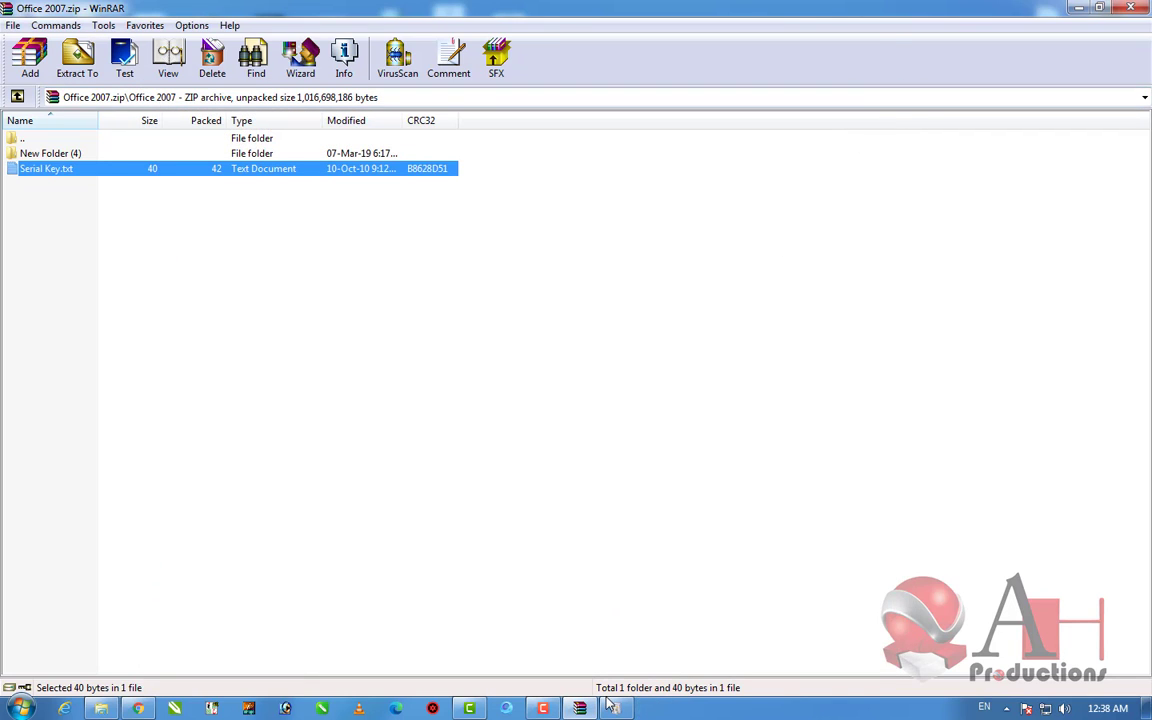
# Step: Switch to the Office Enterprise 2007 setup, paste the copied product key and continue to the installation choice
pyautogui.click(614, 708)
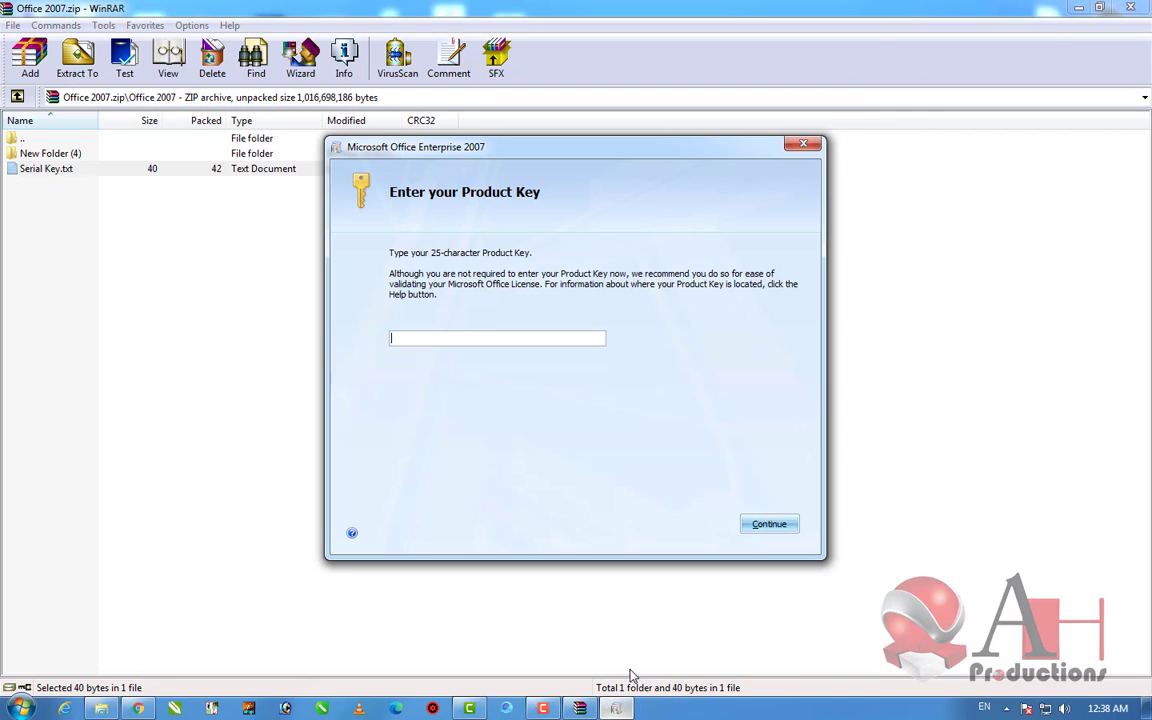
pyautogui.rightClick(484, 338)
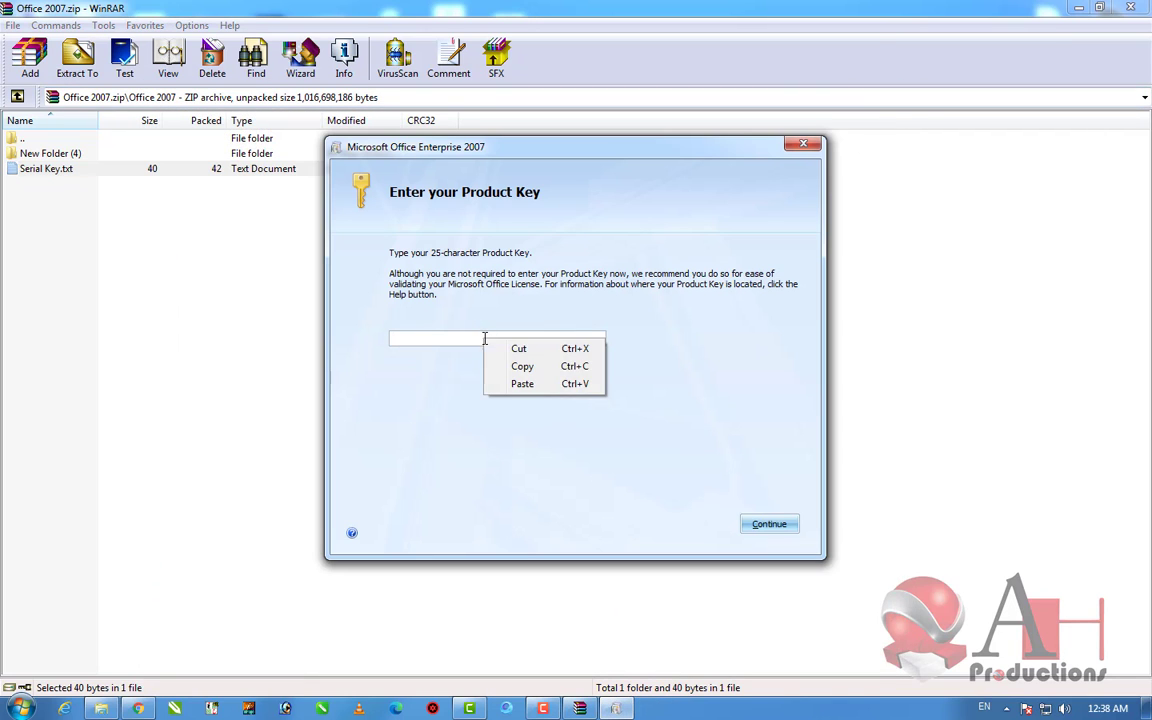
pyautogui.click(542, 386)
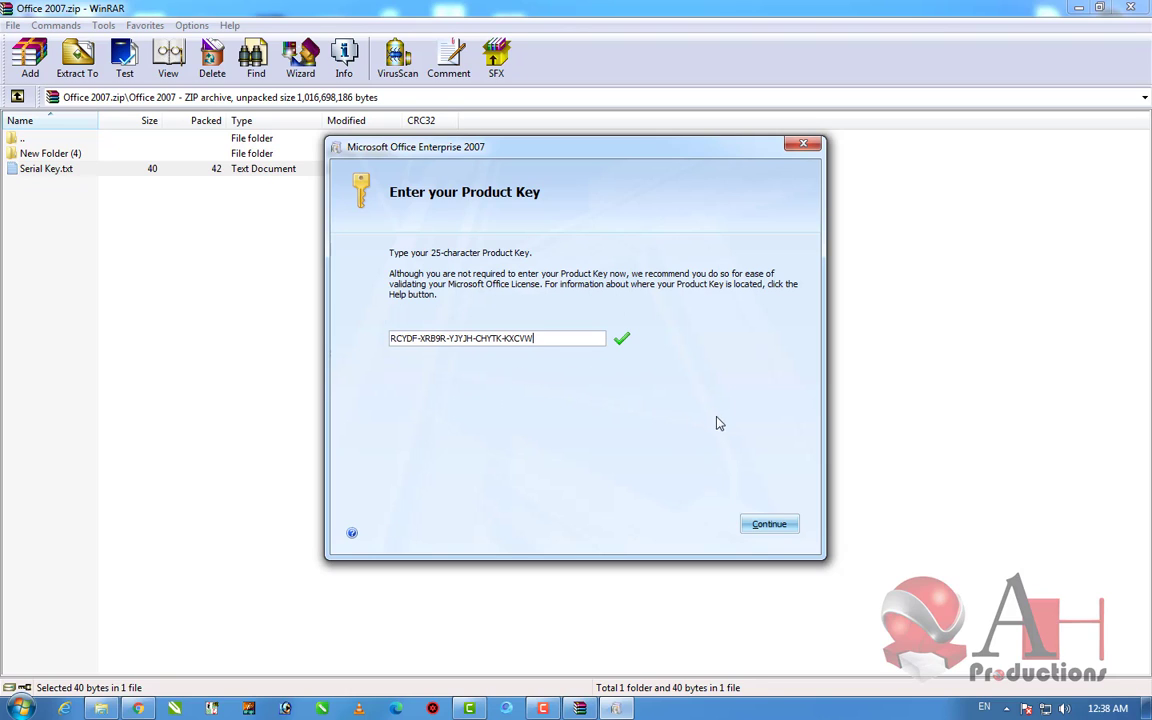
pyautogui.click(769, 525)
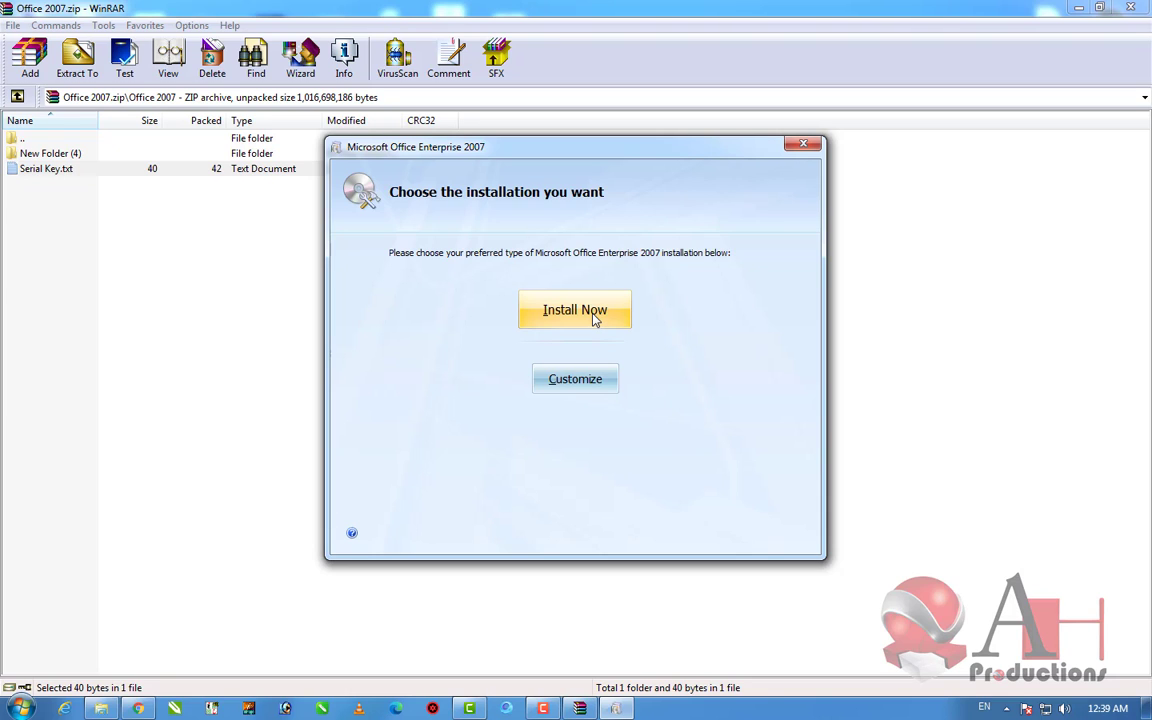
# Step: Review the custom setup's installation options, file location and user information, and cancel the setup
pyautogui.click(586, 385)
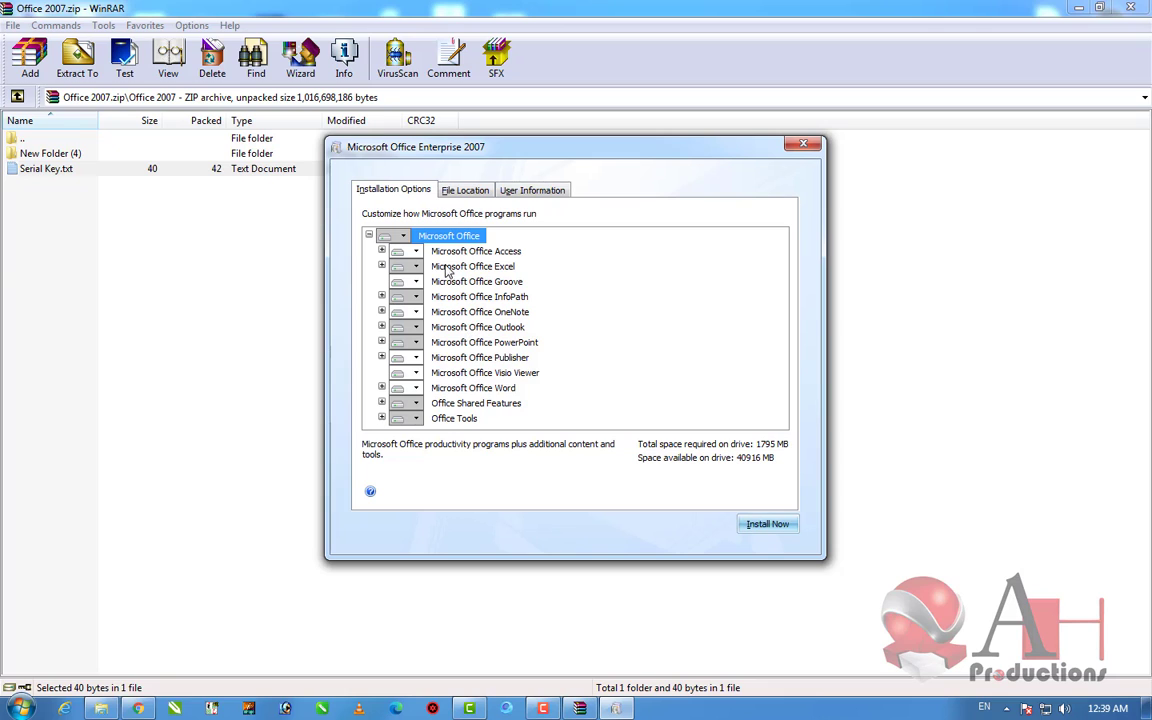
pyautogui.click(472, 190)
pyautogui.click(530, 192)
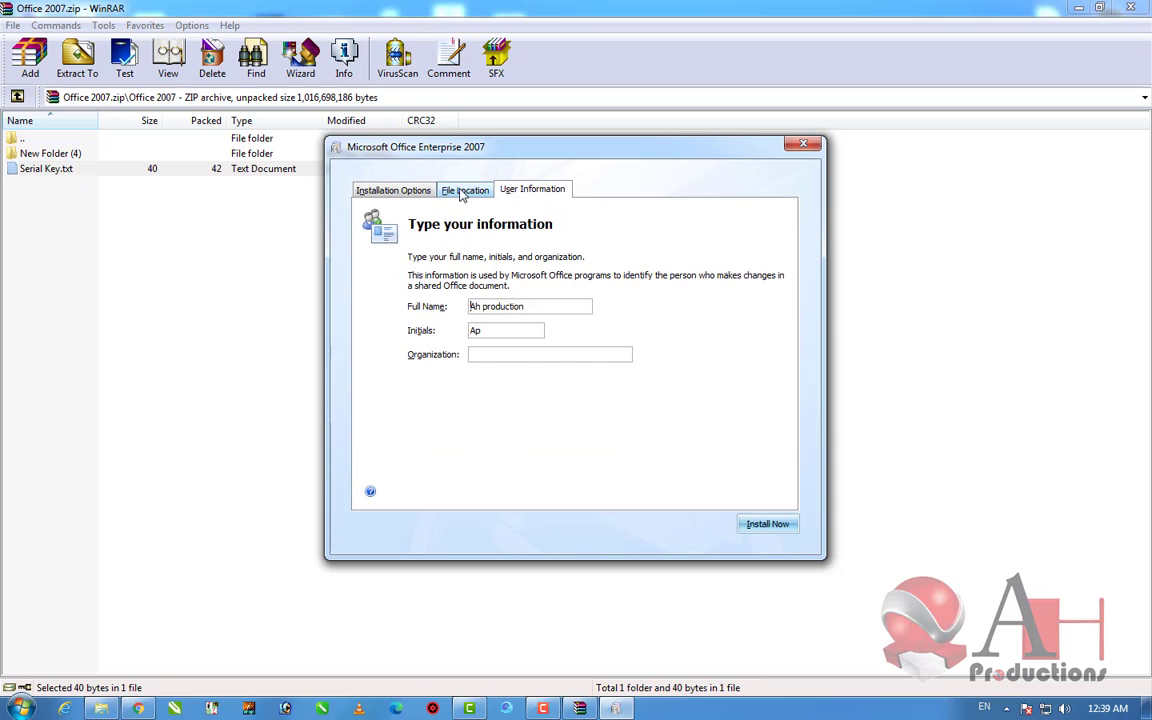
pyautogui.click(463, 192)
pyautogui.click(356, 190)
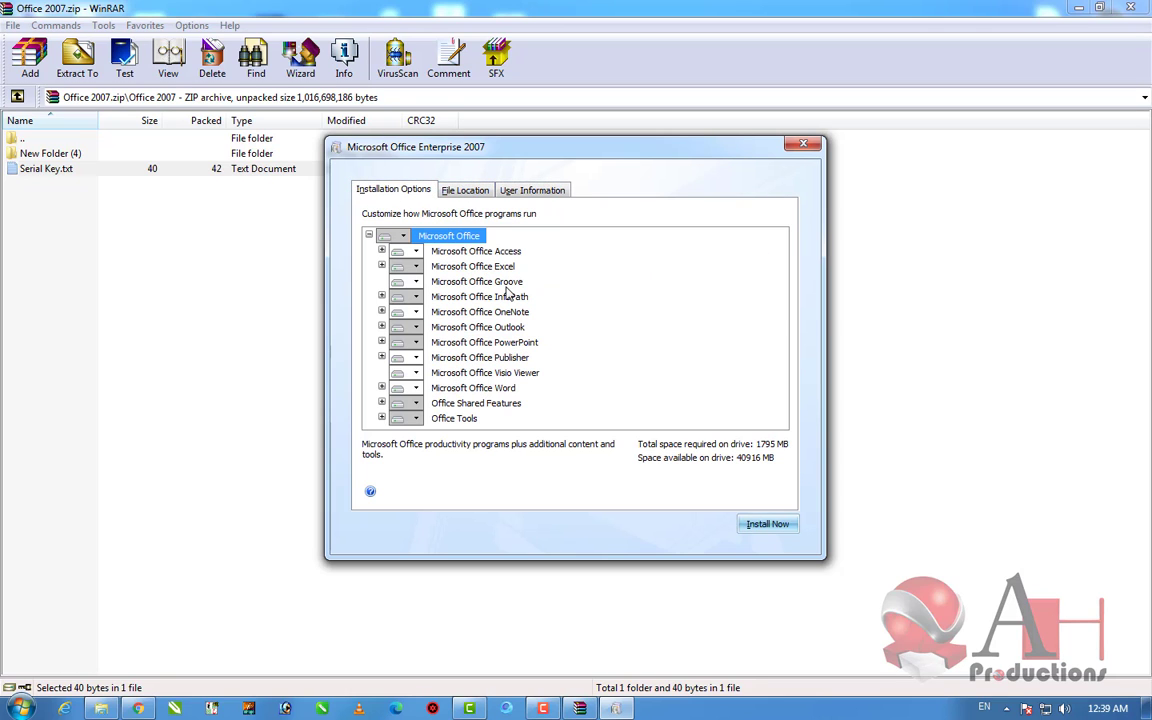
pyautogui.click(803, 144)
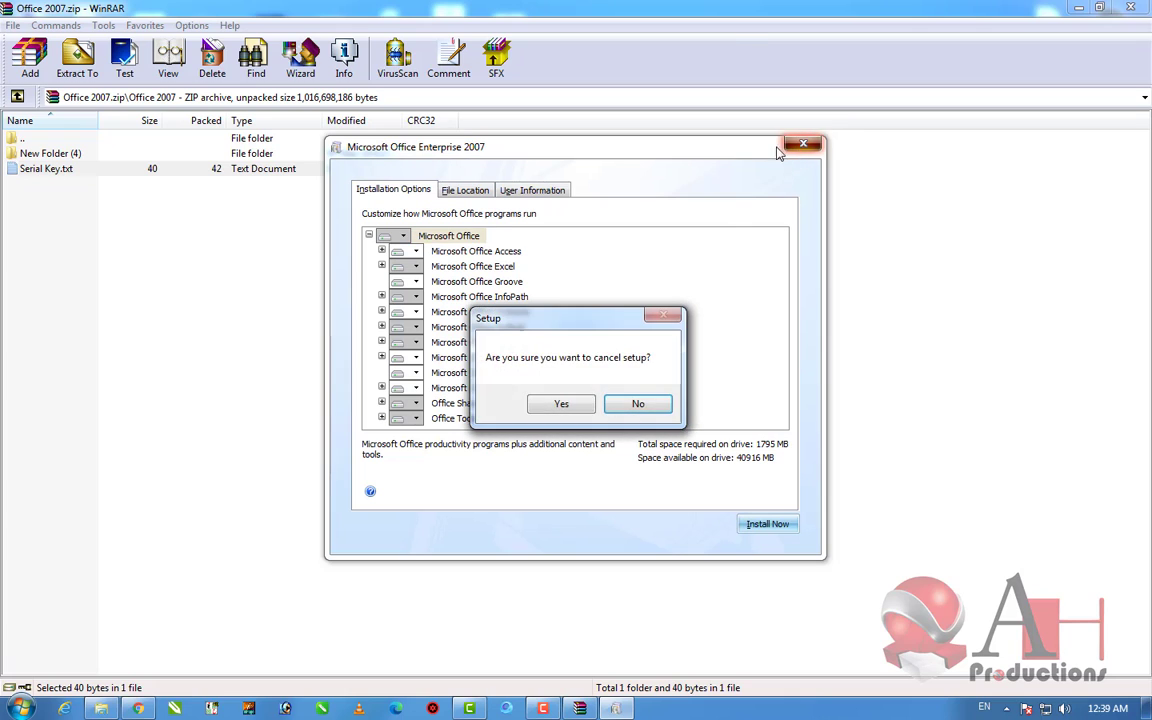
pyautogui.click(564, 403)
pyautogui.click(576, 399)
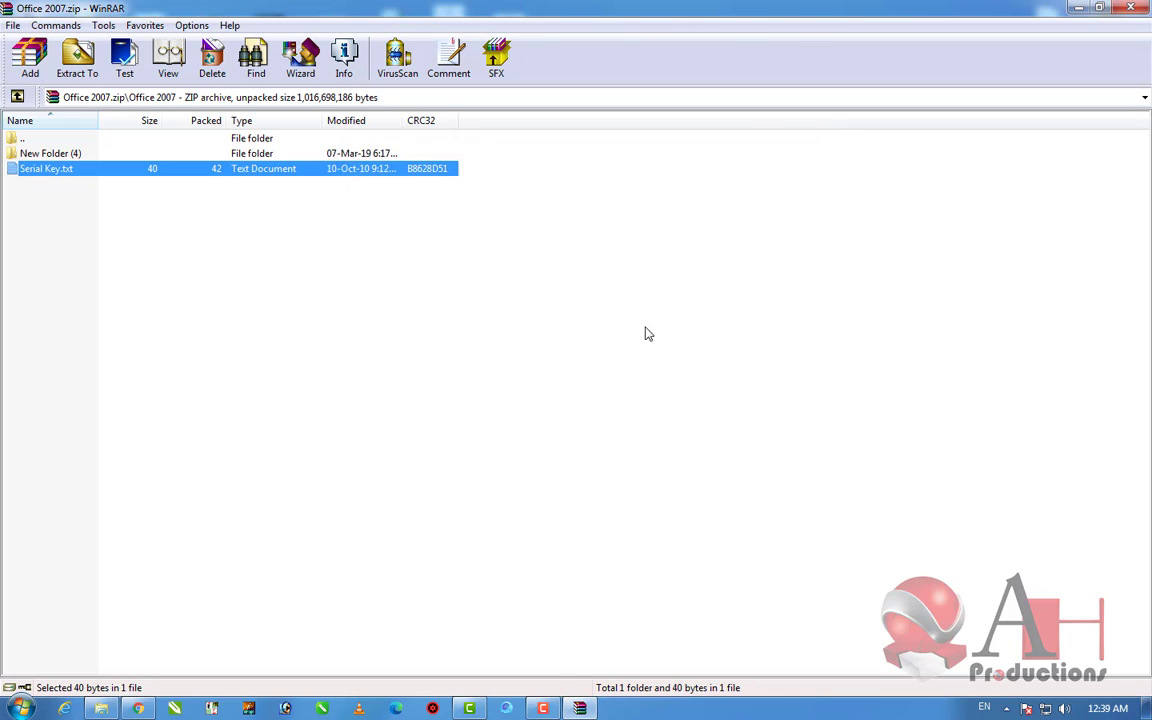
# Step: Run setup.exe again from the archive's New Folder (4) folder
pyautogui.click(30, 155)
pyautogui.doubleClick(30, 155)
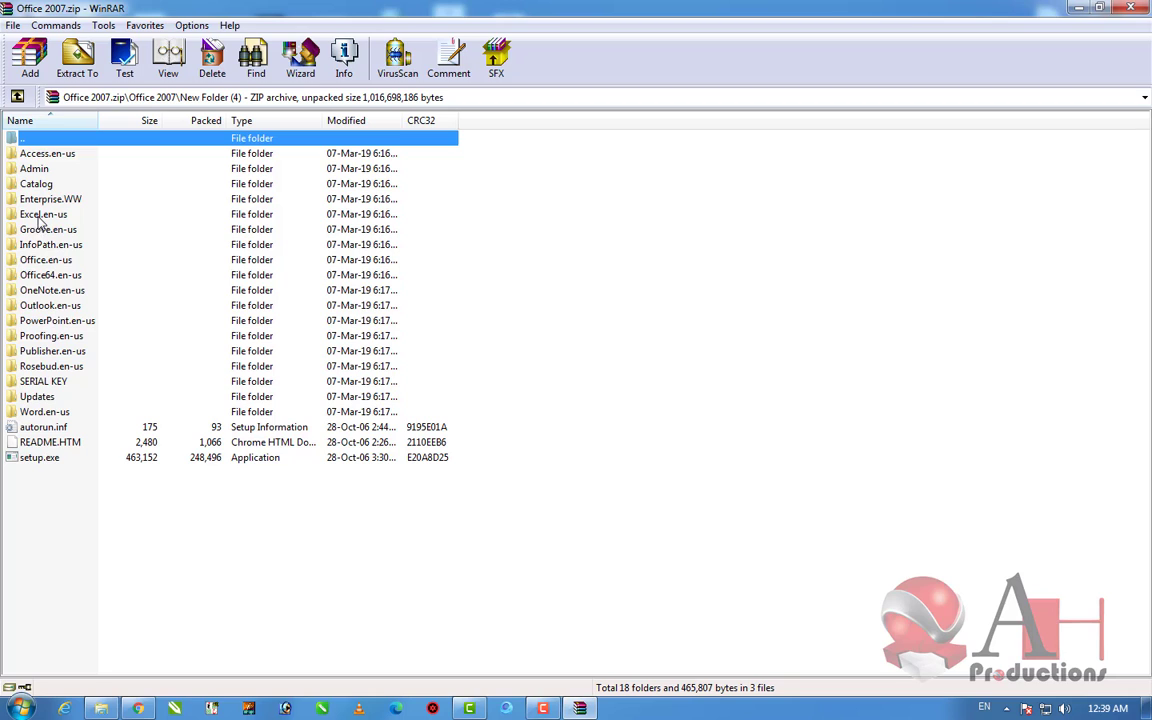
pyautogui.doubleClick(45, 457)
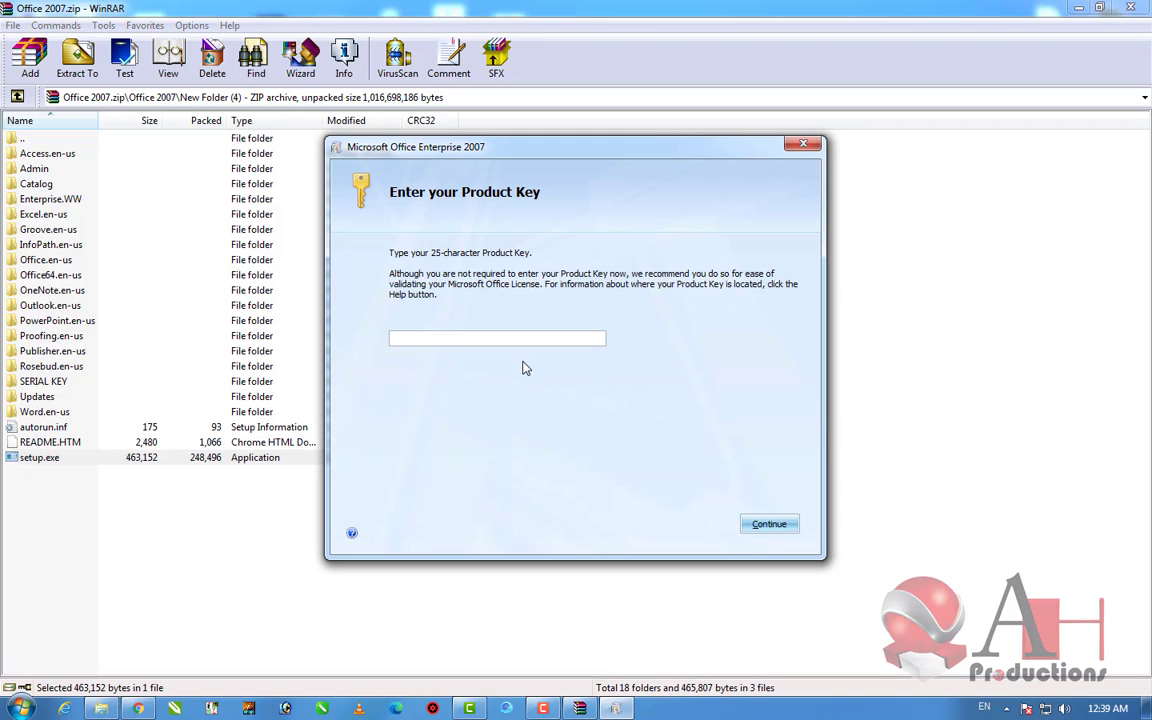
# Step: Paste the product key into the Office Enterprise 2007 setup and start the standard Install Now installation
pyautogui.rightClick(536, 342)
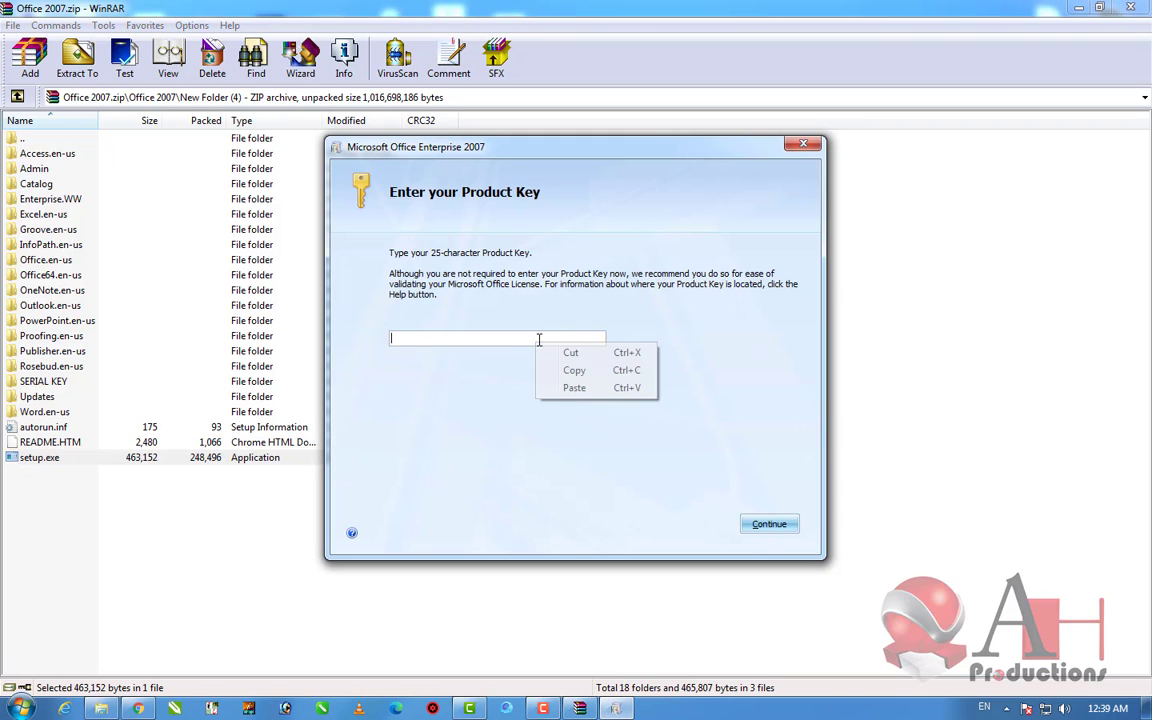
pyautogui.click(573, 388)
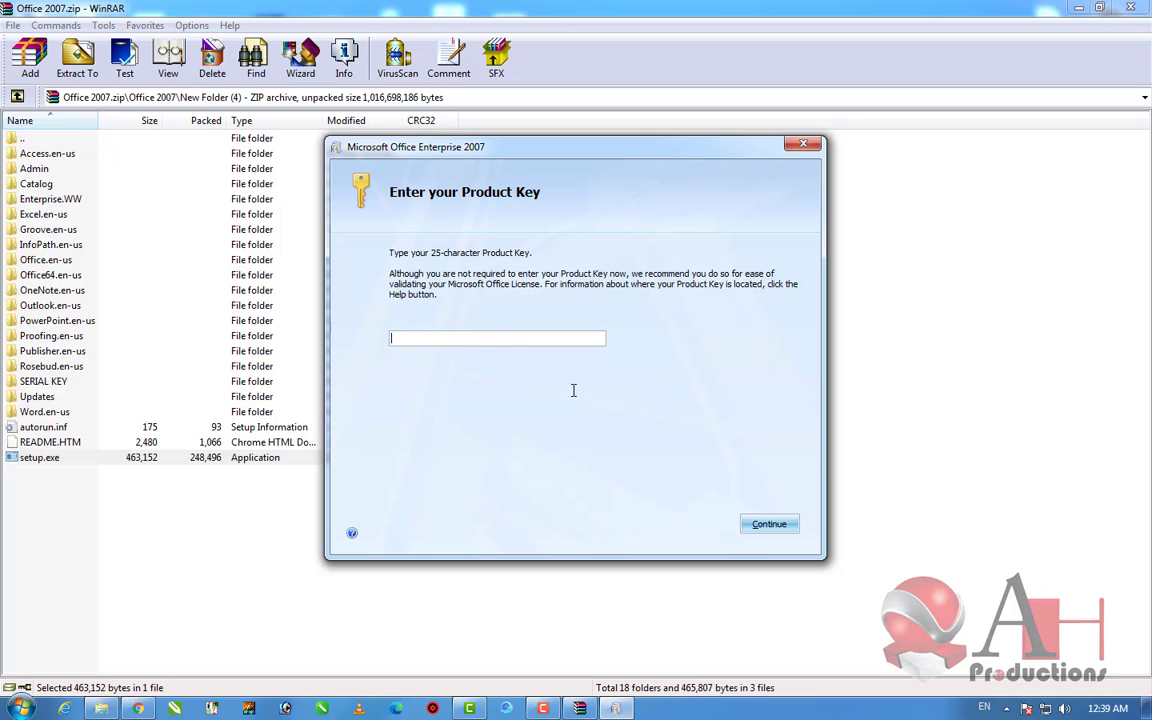
pyautogui.click(767, 522)
pyautogui.click(577, 320)
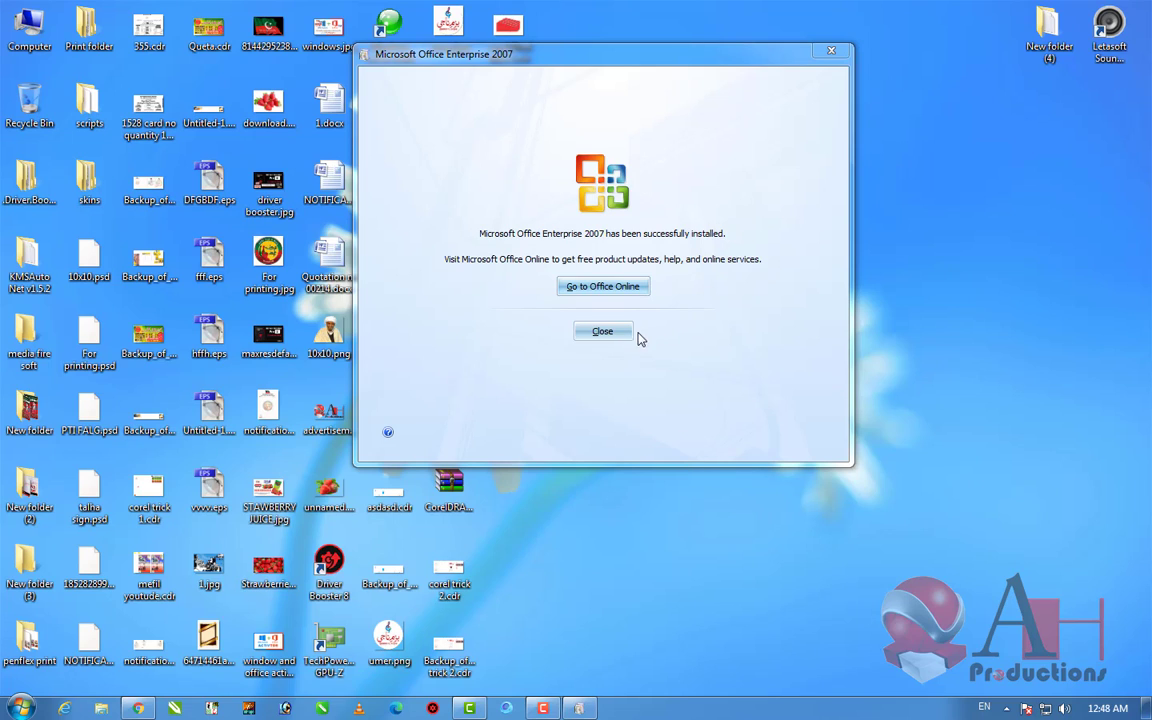
# Step: Close the finished Office installer and refresh the desktop twice
pyautogui.click(608, 331)
pyautogui.rightClick(772, 259)
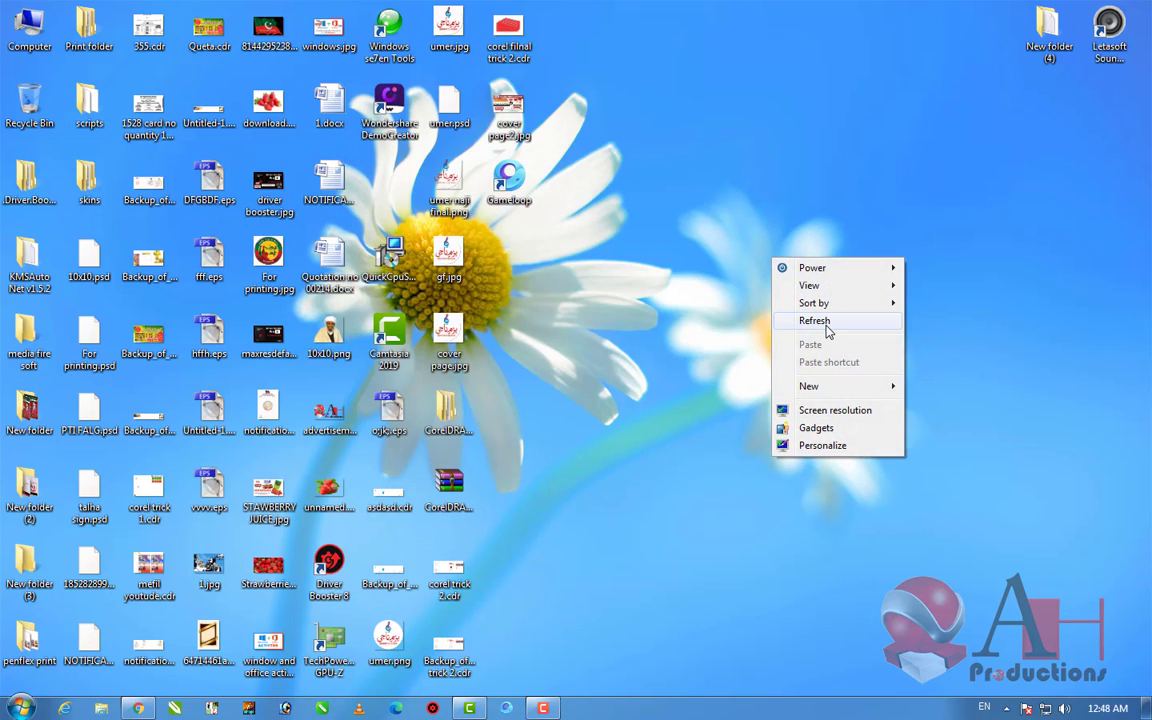
pyautogui.click(827, 332)
pyautogui.rightClick(794, 270)
pyautogui.click(818, 333)
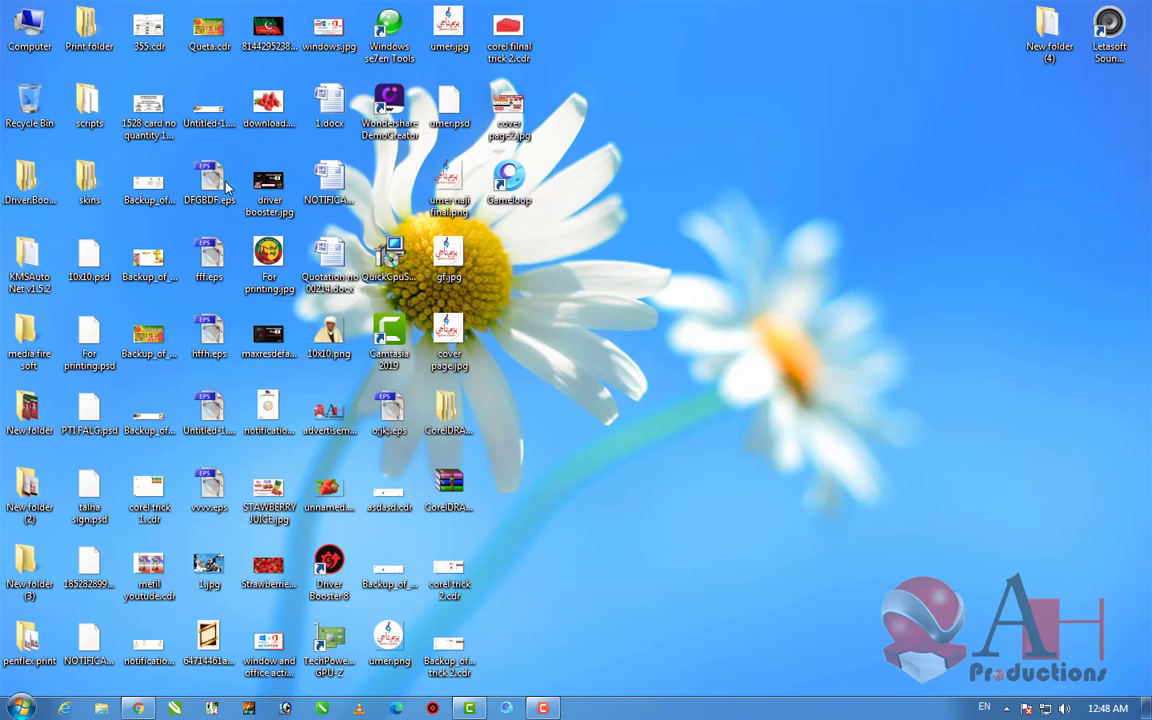
# Step: Look through the list of all installed programs and search it for "microso"
pyautogui.click(20, 708)
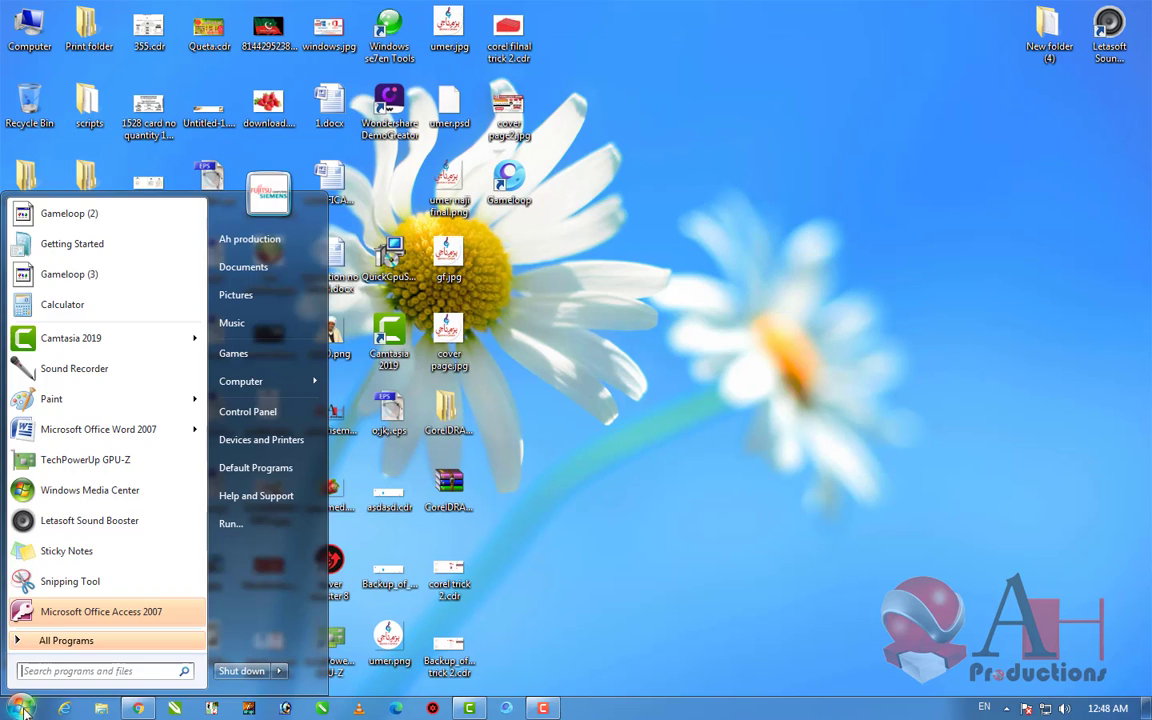
pyautogui.click(137, 650)
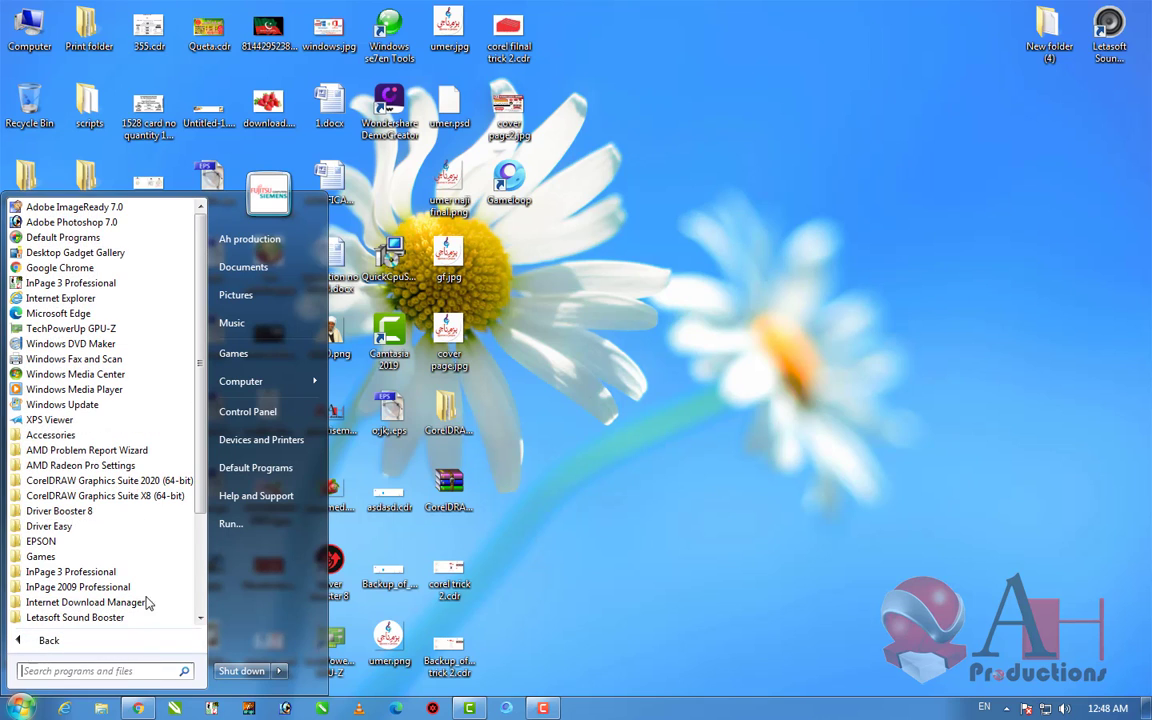
pyautogui.click(95, 435)
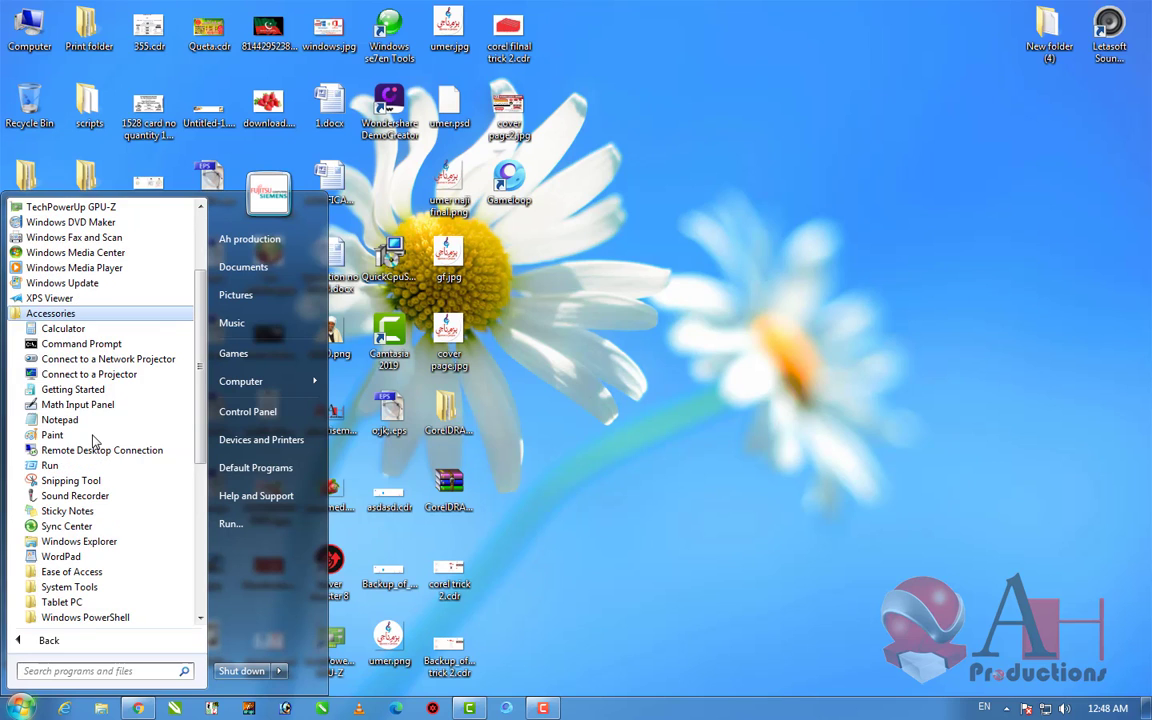
pyautogui.scroll(-2, 95, 440)
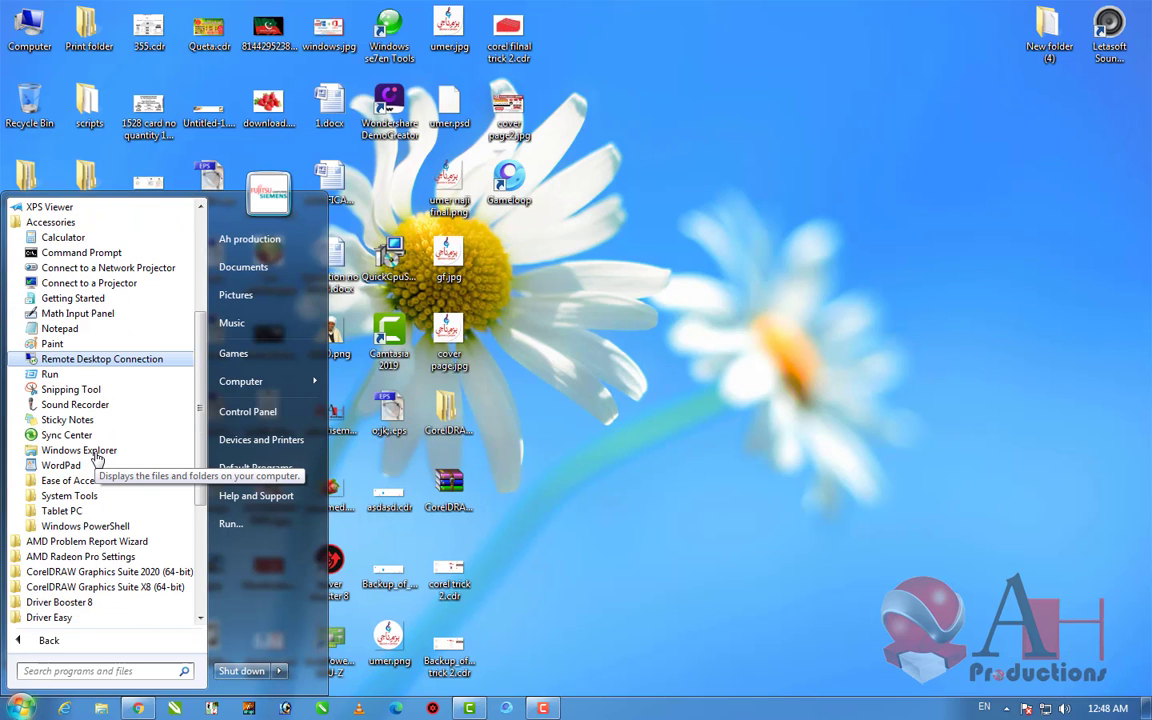
pyautogui.scroll(-2, 97, 458)
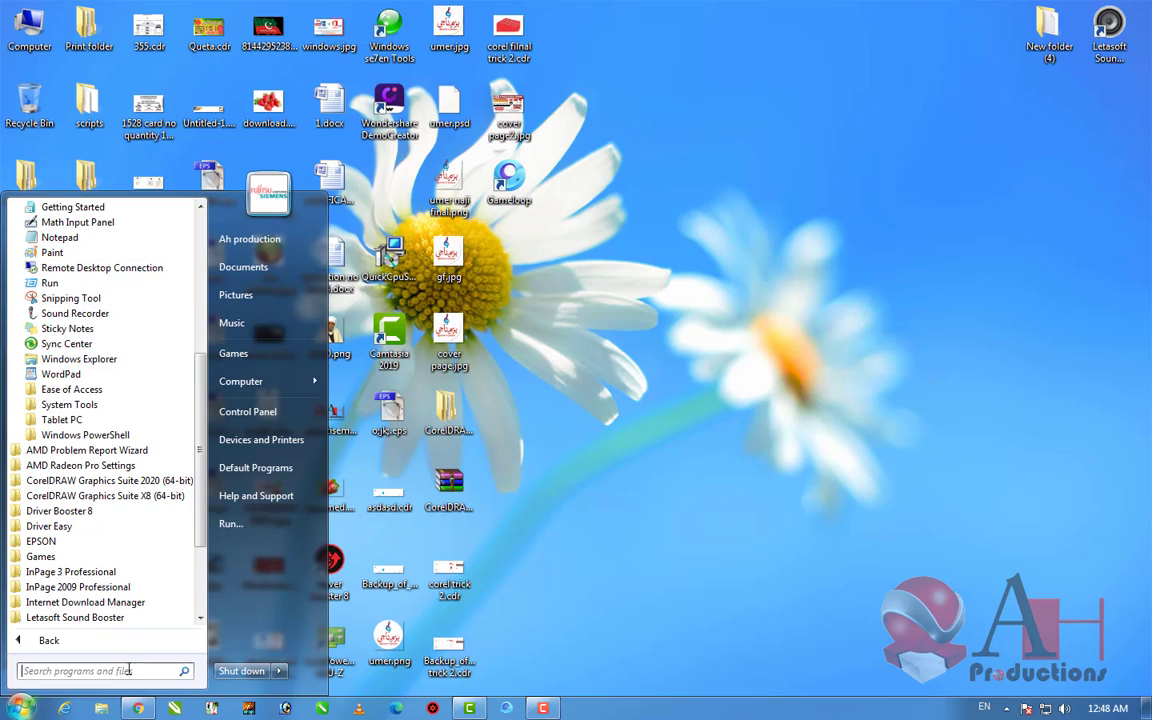
pyautogui.write('mi')
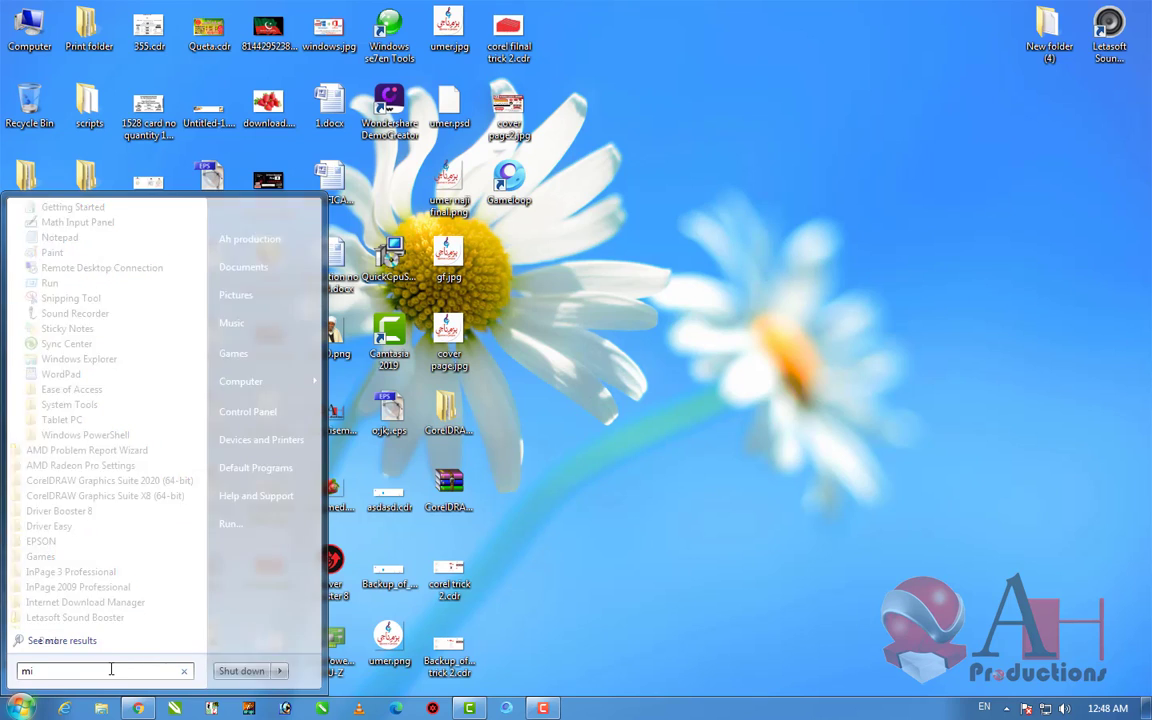
pyautogui.write('scro')
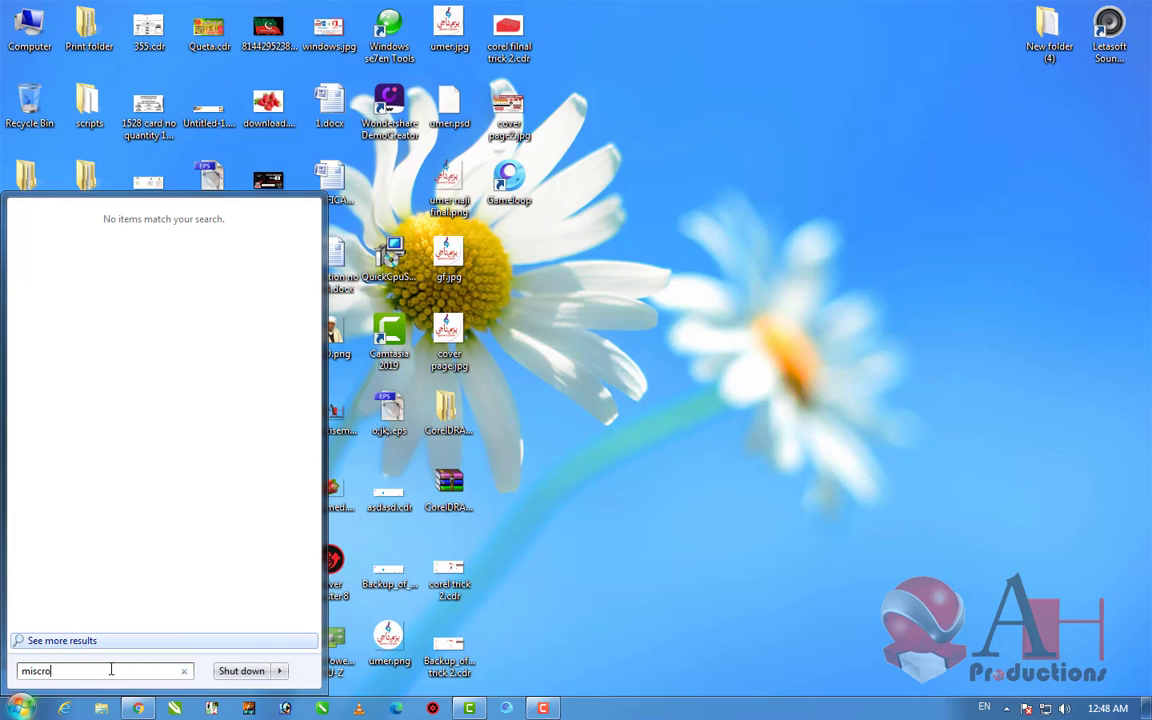
pyautogui.press('BackSpace')
pyautogui.press('BackSpace')
pyautogui.press('BackSpace')
pyautogui.press('BackSpace')
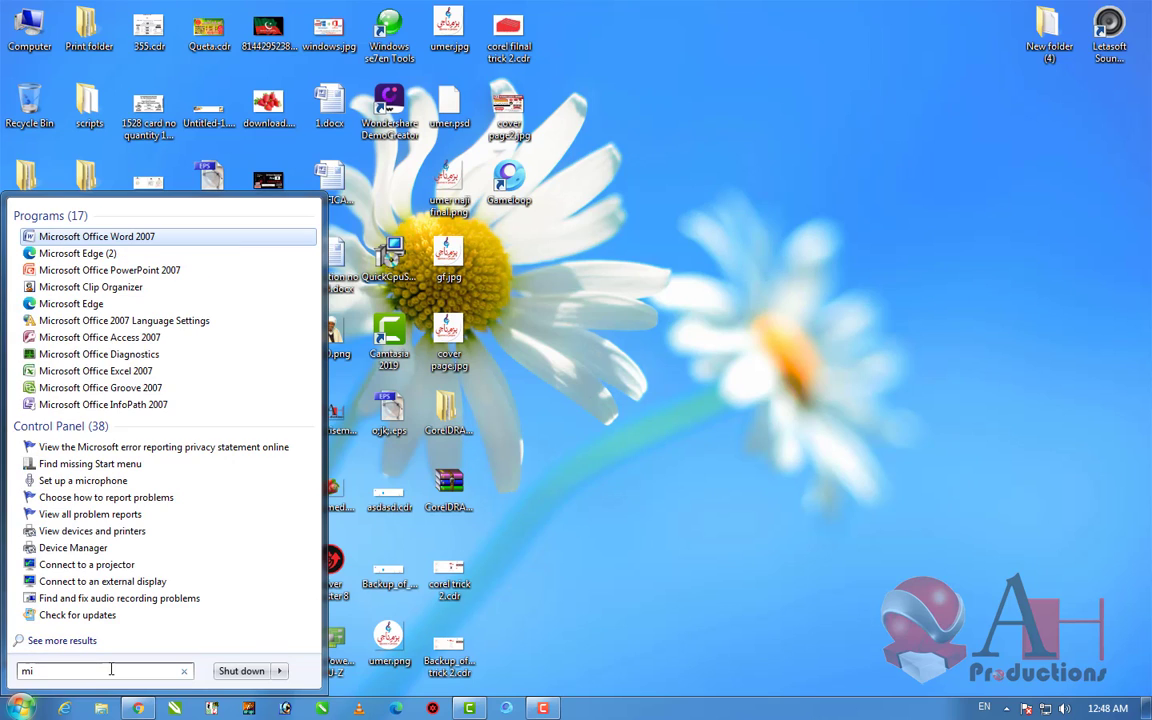
pyautogui.write('cros')
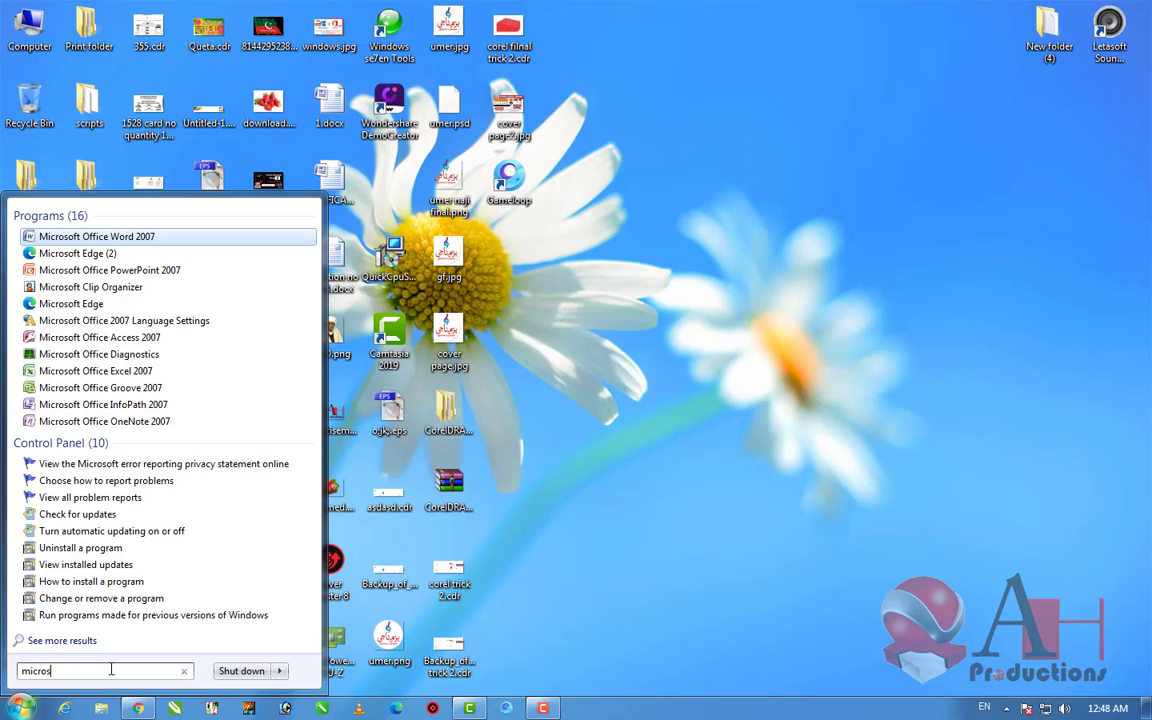
pyautogui.write('o')
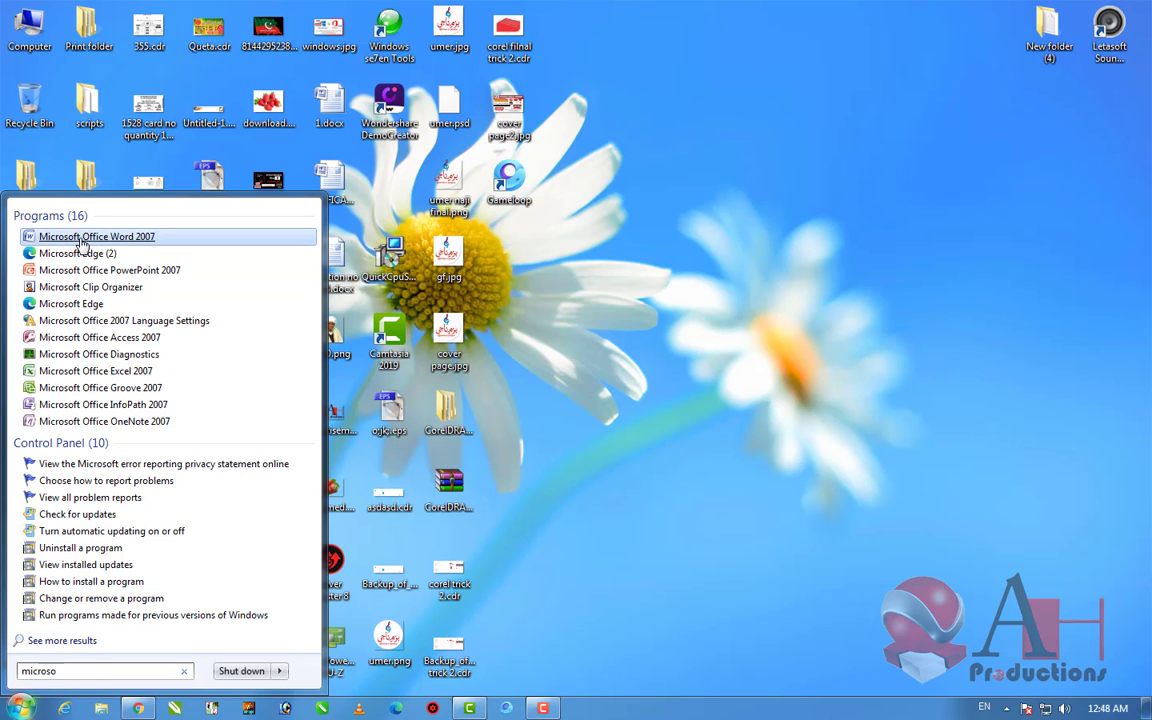
# Step: Launch Microsoft Office Word 2007 from the search results and bring its new blank document to the front
pyautogui.moveTo(83, 244); pyautogui.dragTo(636, 700)
pyautogui.click(546, 560)
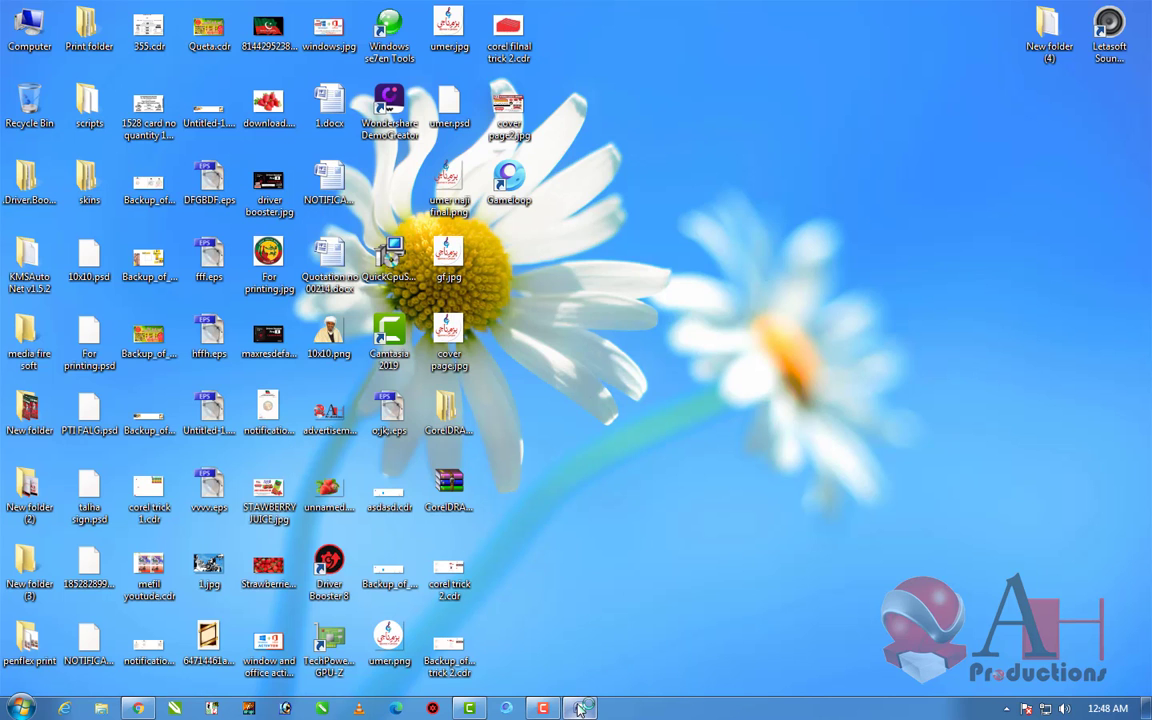
pyautogui.click(580, 708)
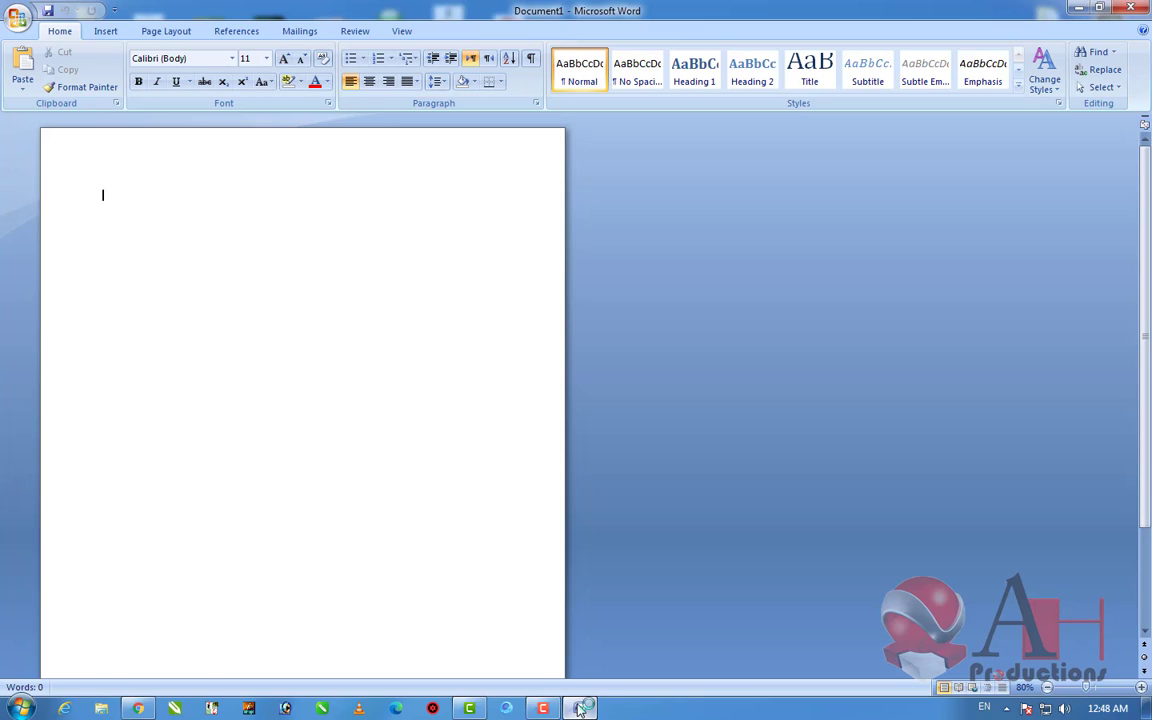